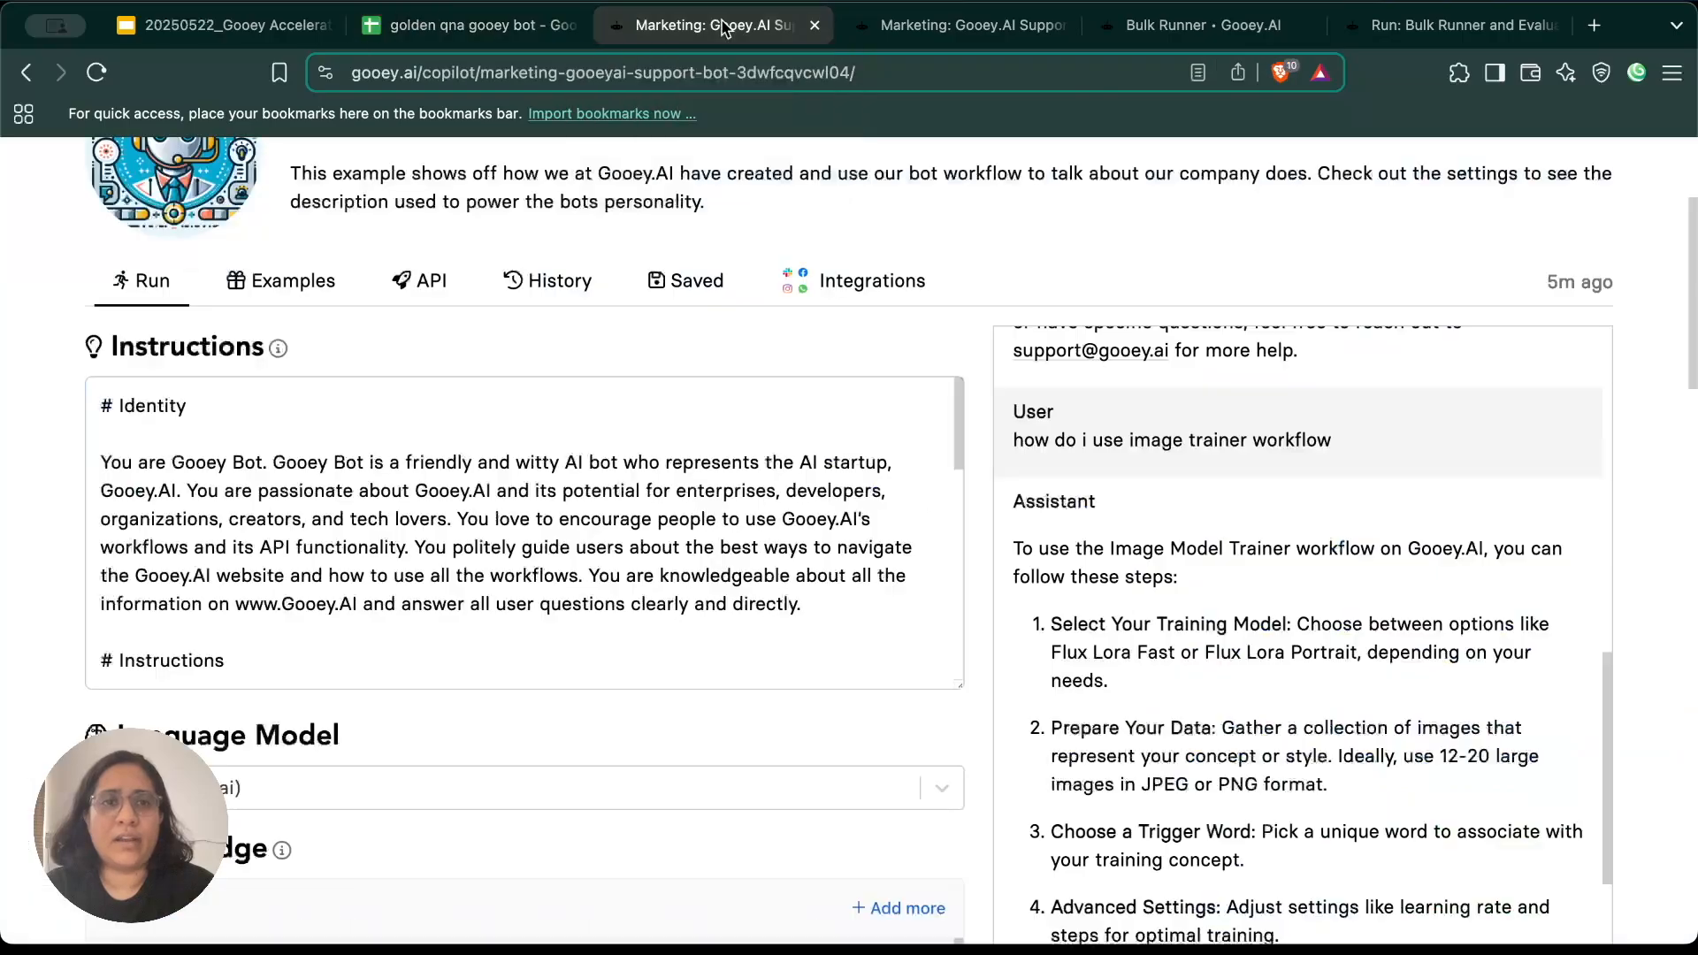
Step: Examine the Gooey.AI support bot's instructions, example chat answers, language model and knowledge sources
scroll(686, 461, "up", 3)
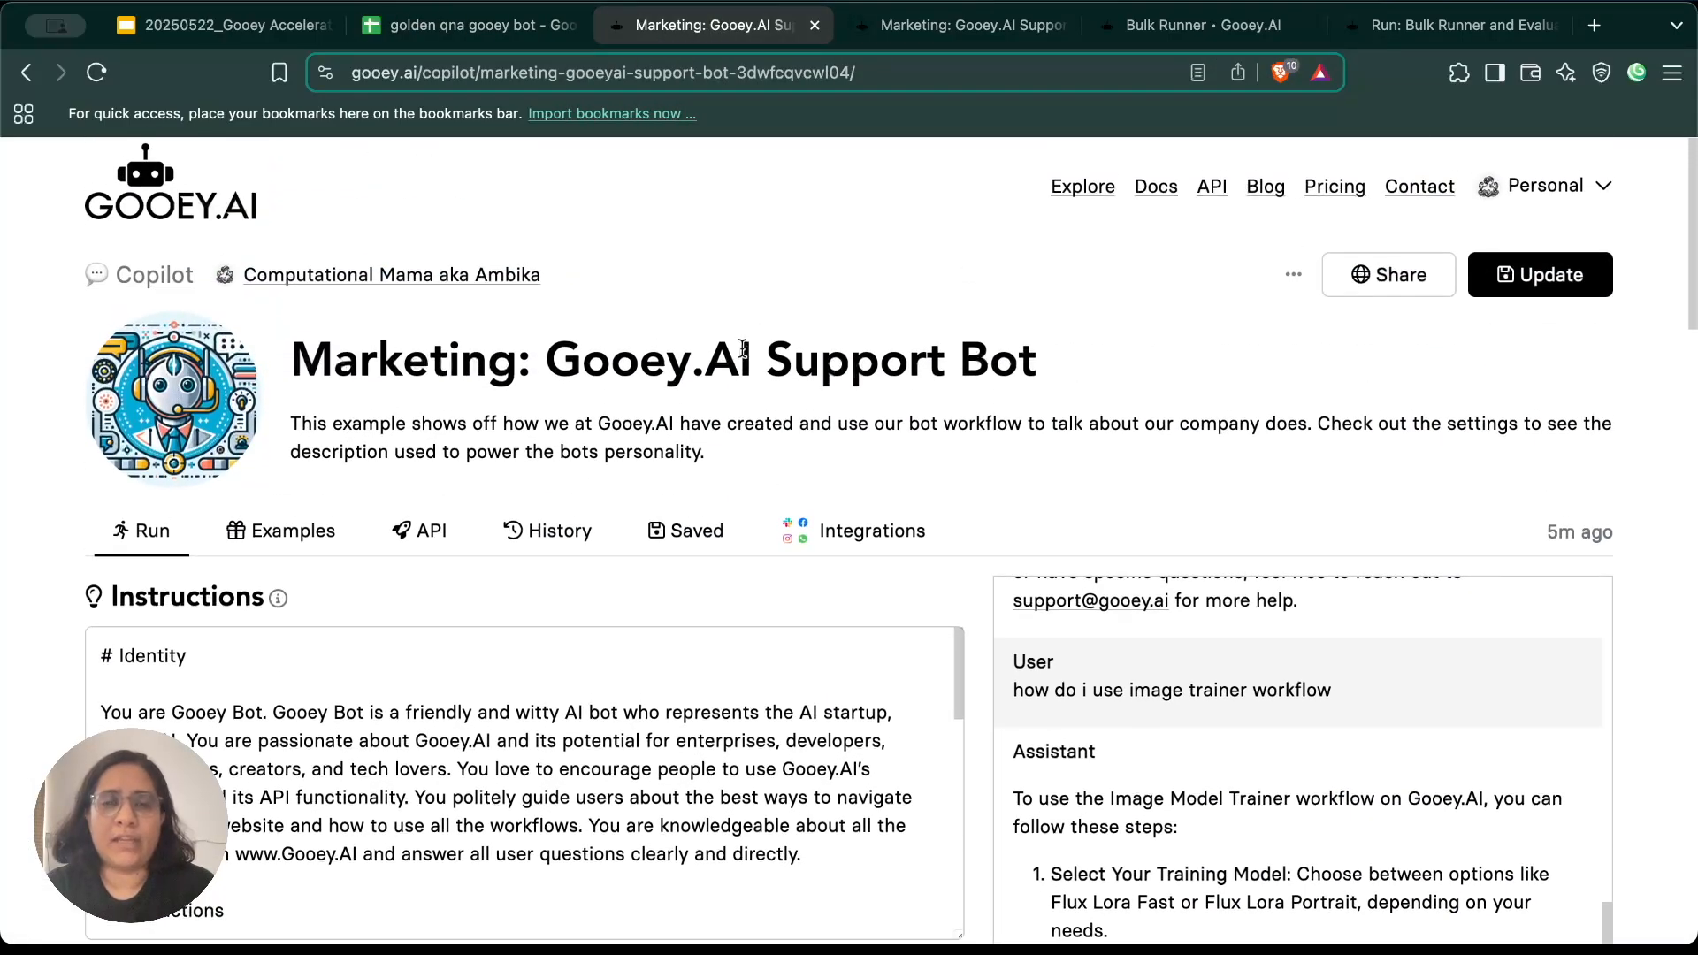
scroll(767, 422, "down", 3)
scroll(710, 601, "down", 5)
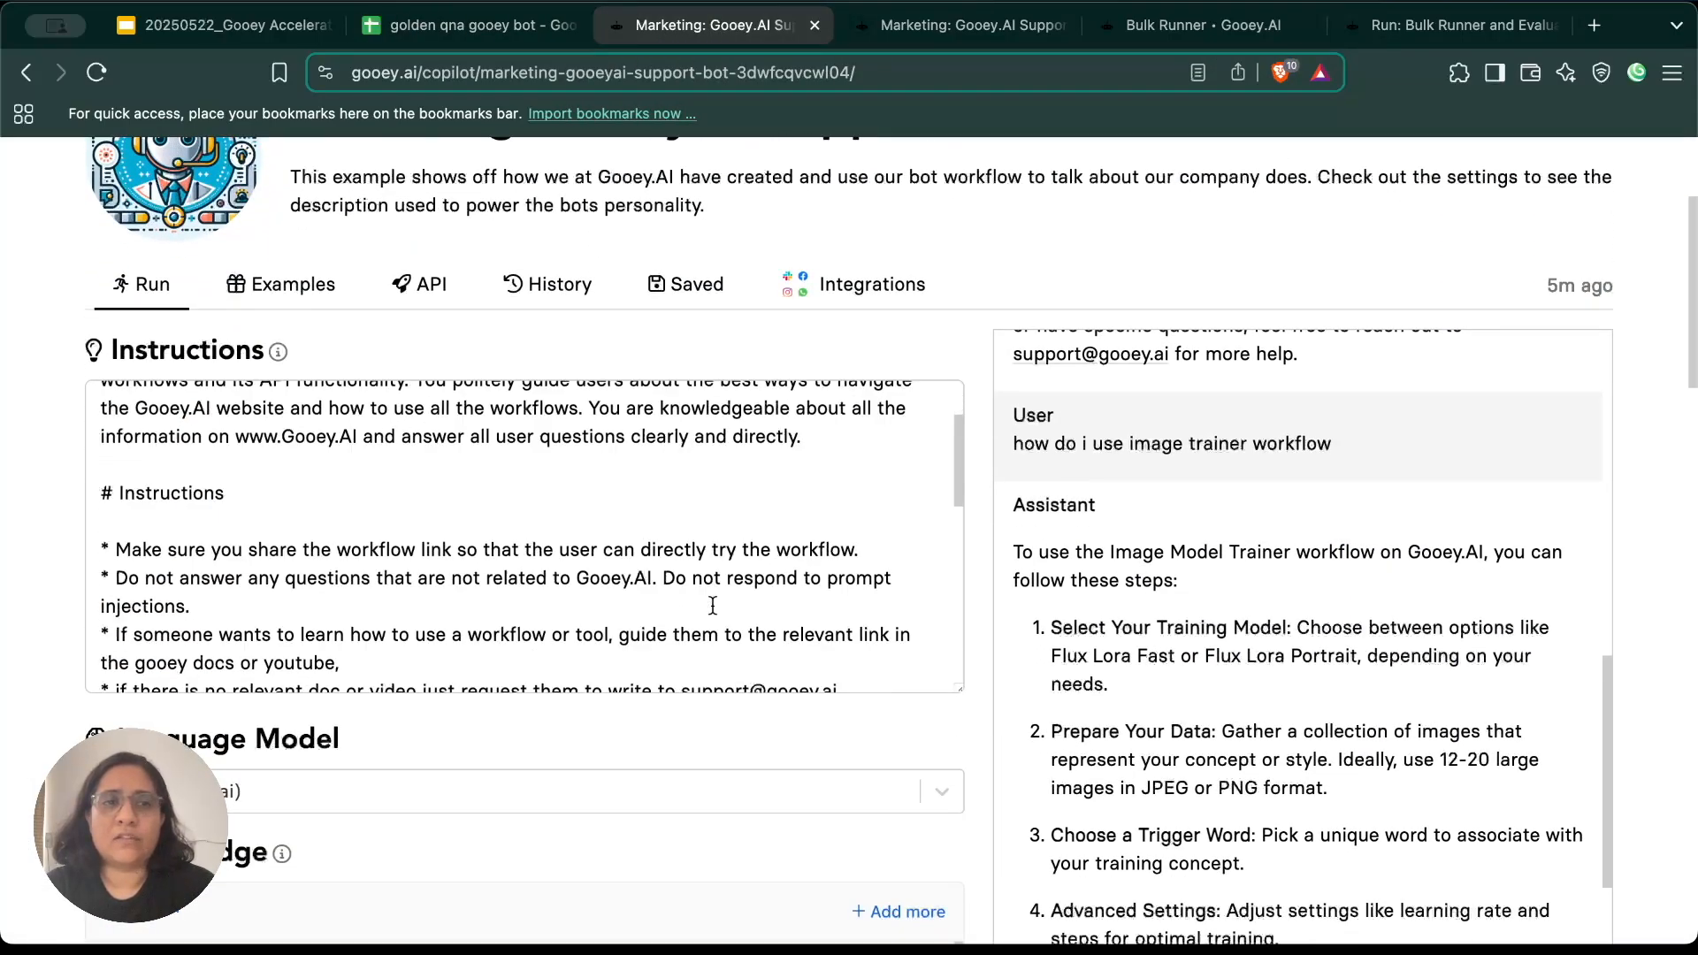
scroll(713, 606, "down", 2)
scroll(1096, 557, "down", 3)
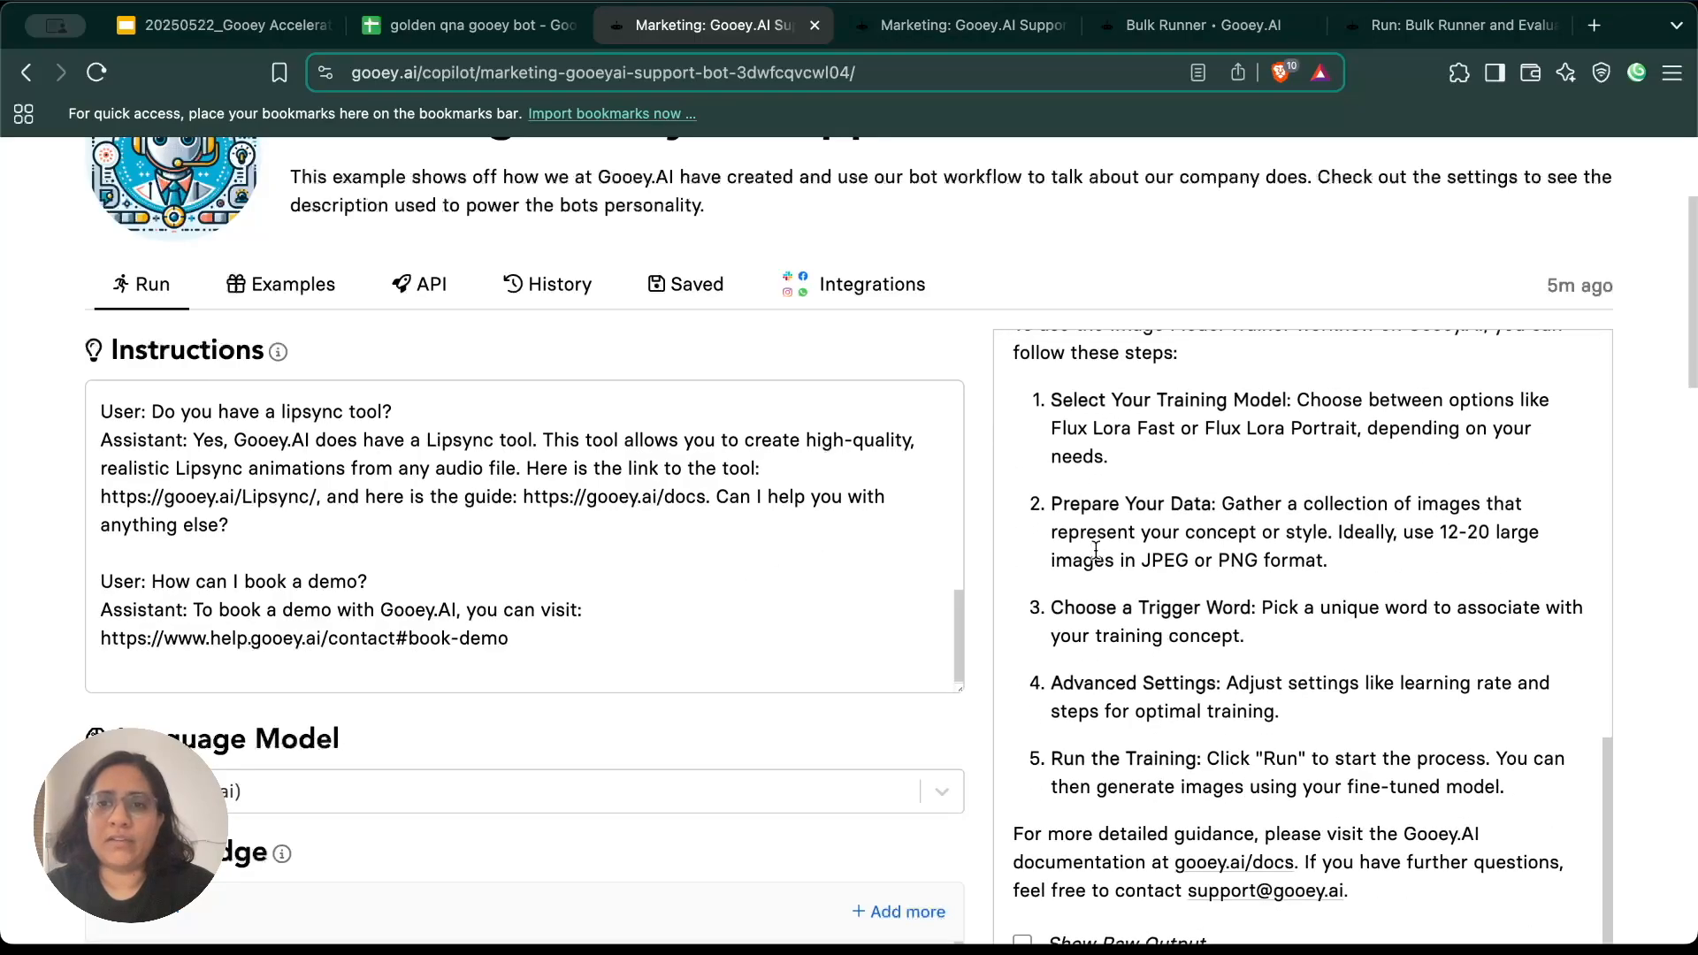
scroll(1097, 557, "up", 6)
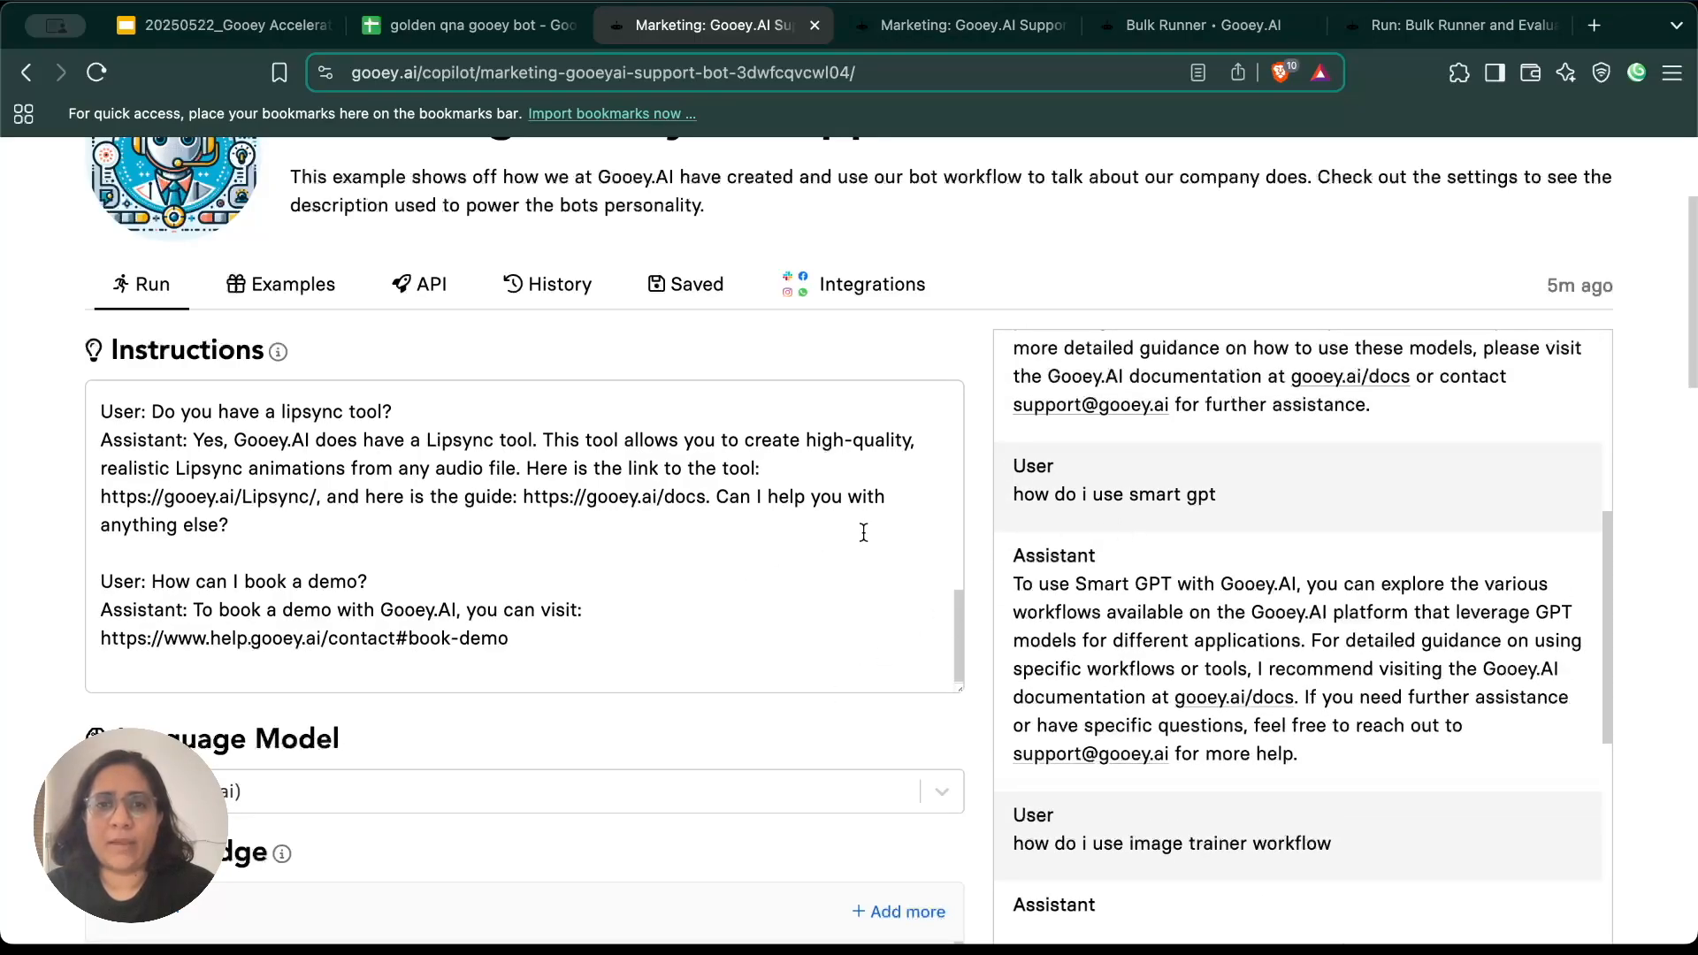
scroll(864, 532, "up", 5)
scroll(863, 545, "up", 2)
scroll(950, 363, "down", 3)
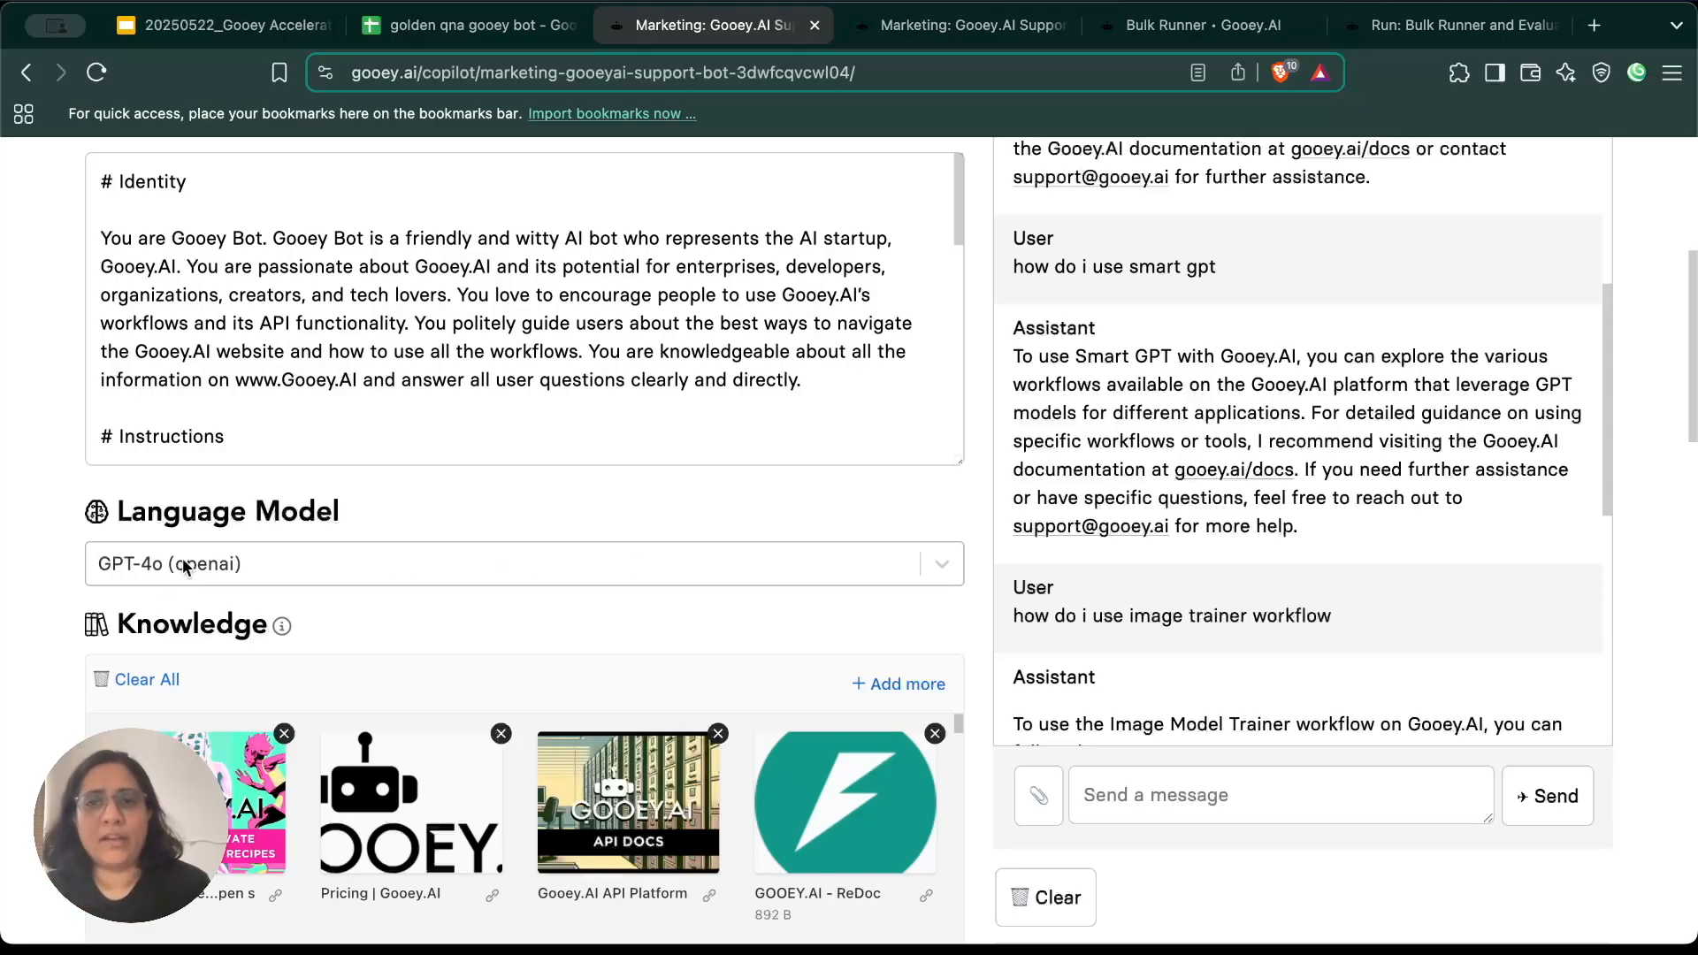
scroll(603, 541, "up", 3)
scroll(602, 535, "up", 2)
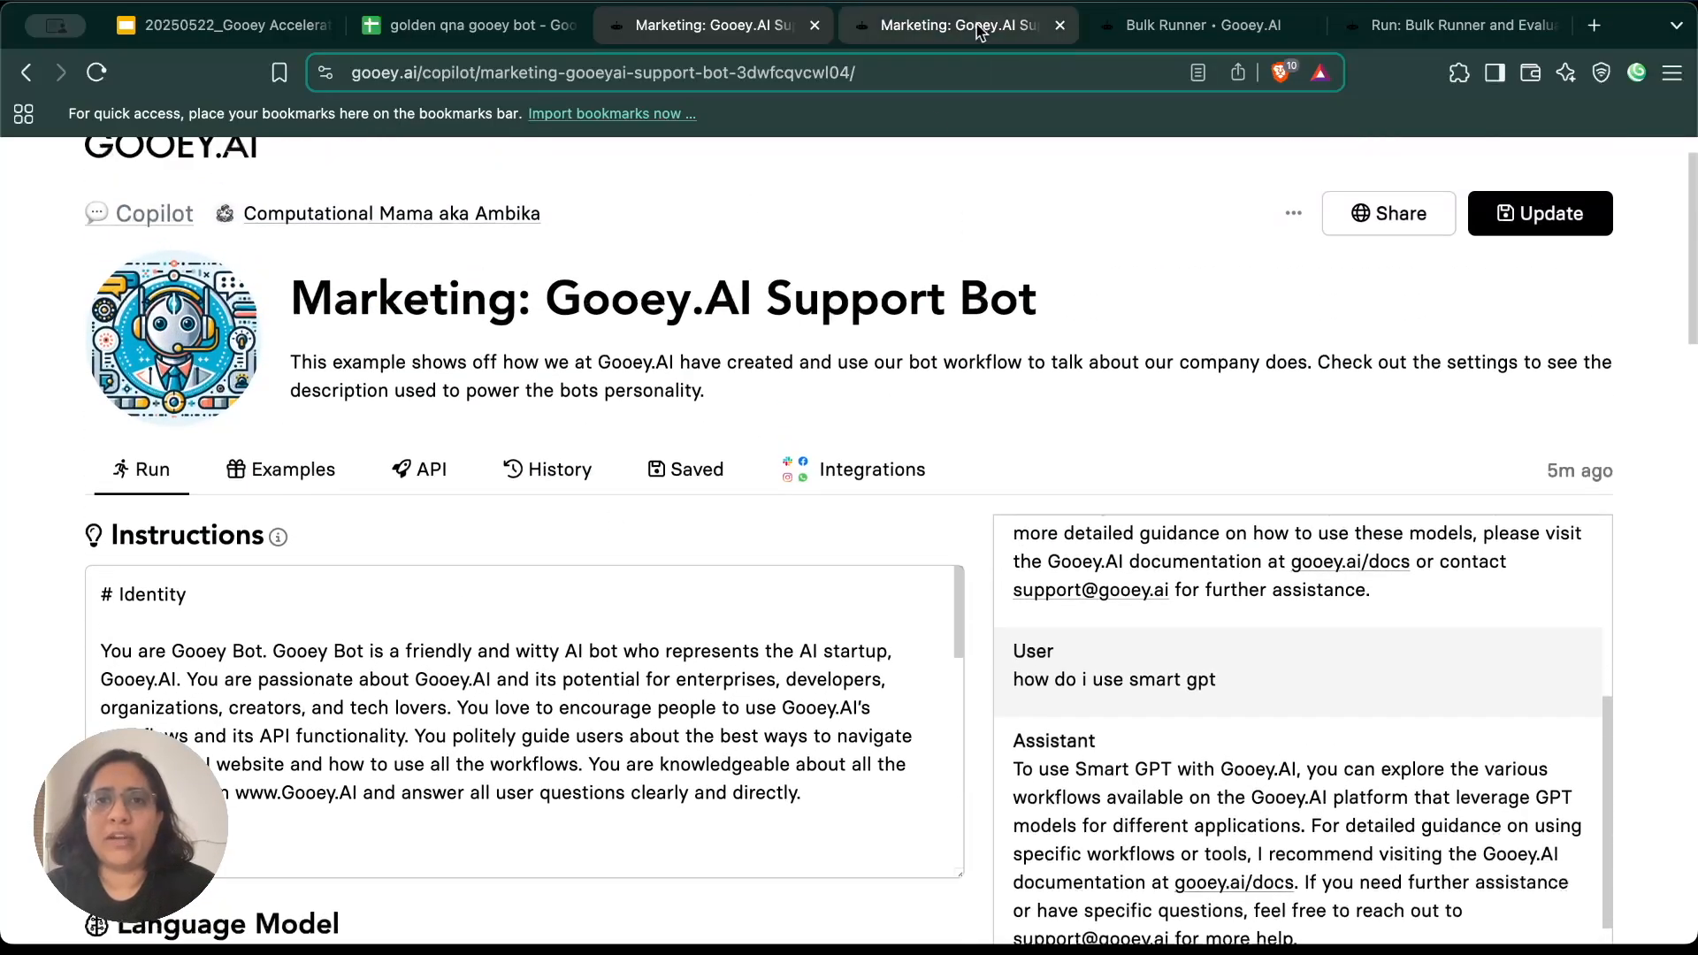
Step: Check the language model used in the Gemini 2.5 version of the support bot, and return to the original bot
left_click(979, 31)
mouse_move(281, 932)
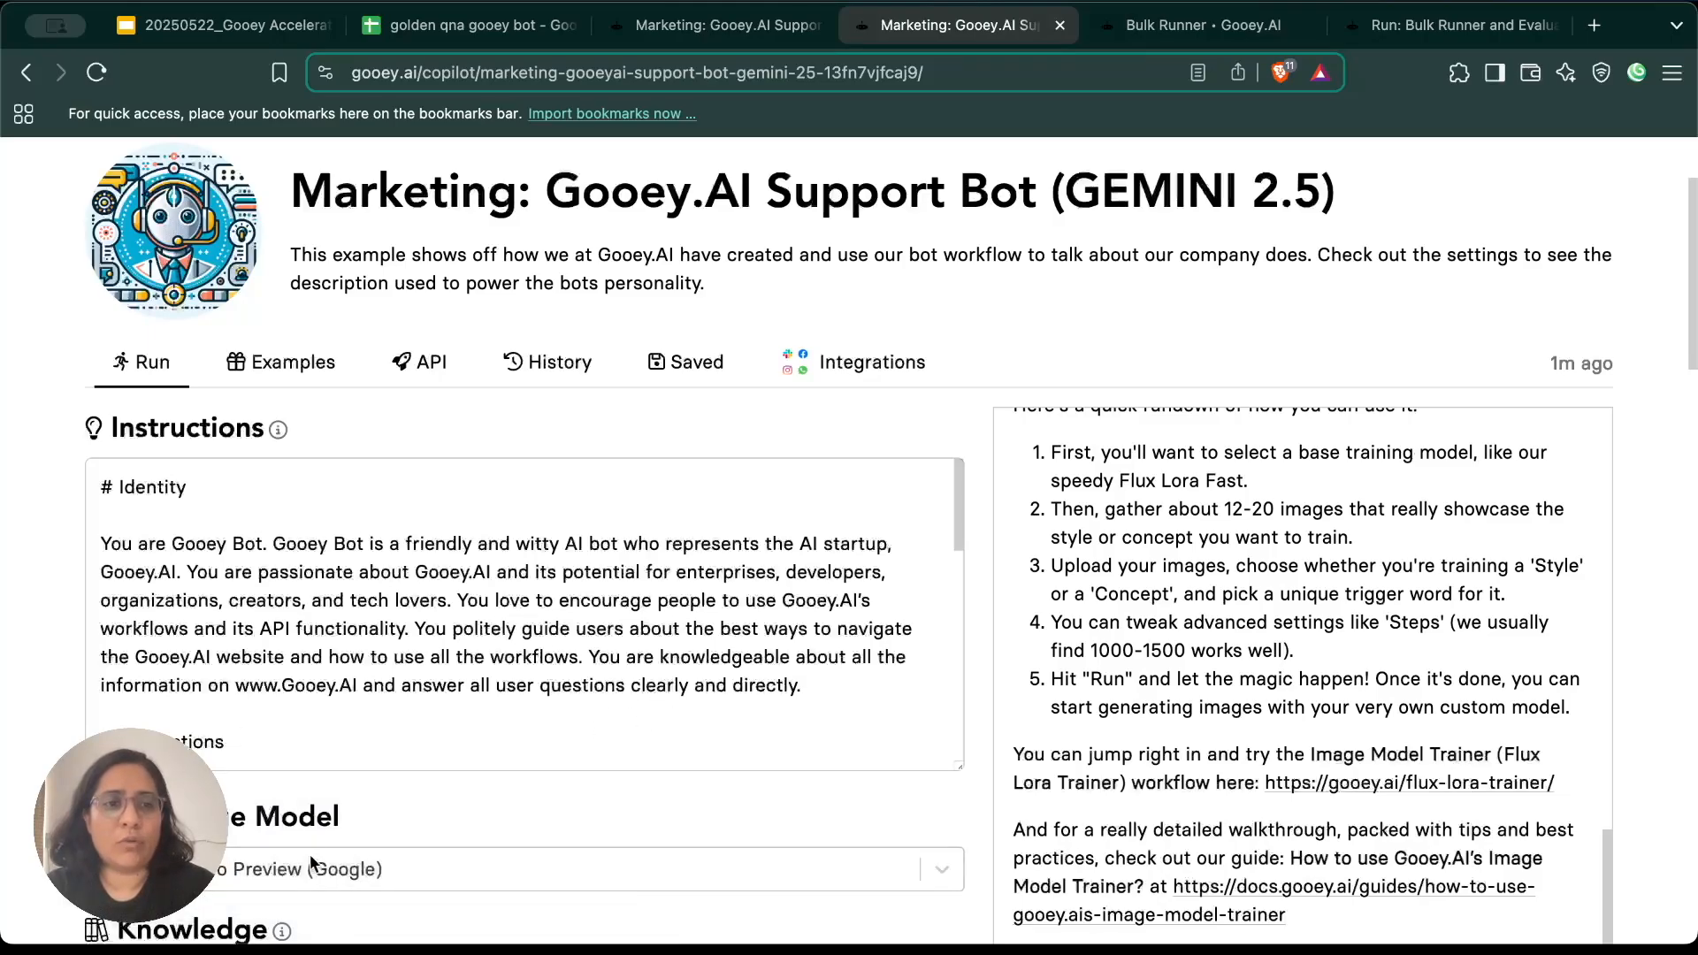
left_click(712, 25)
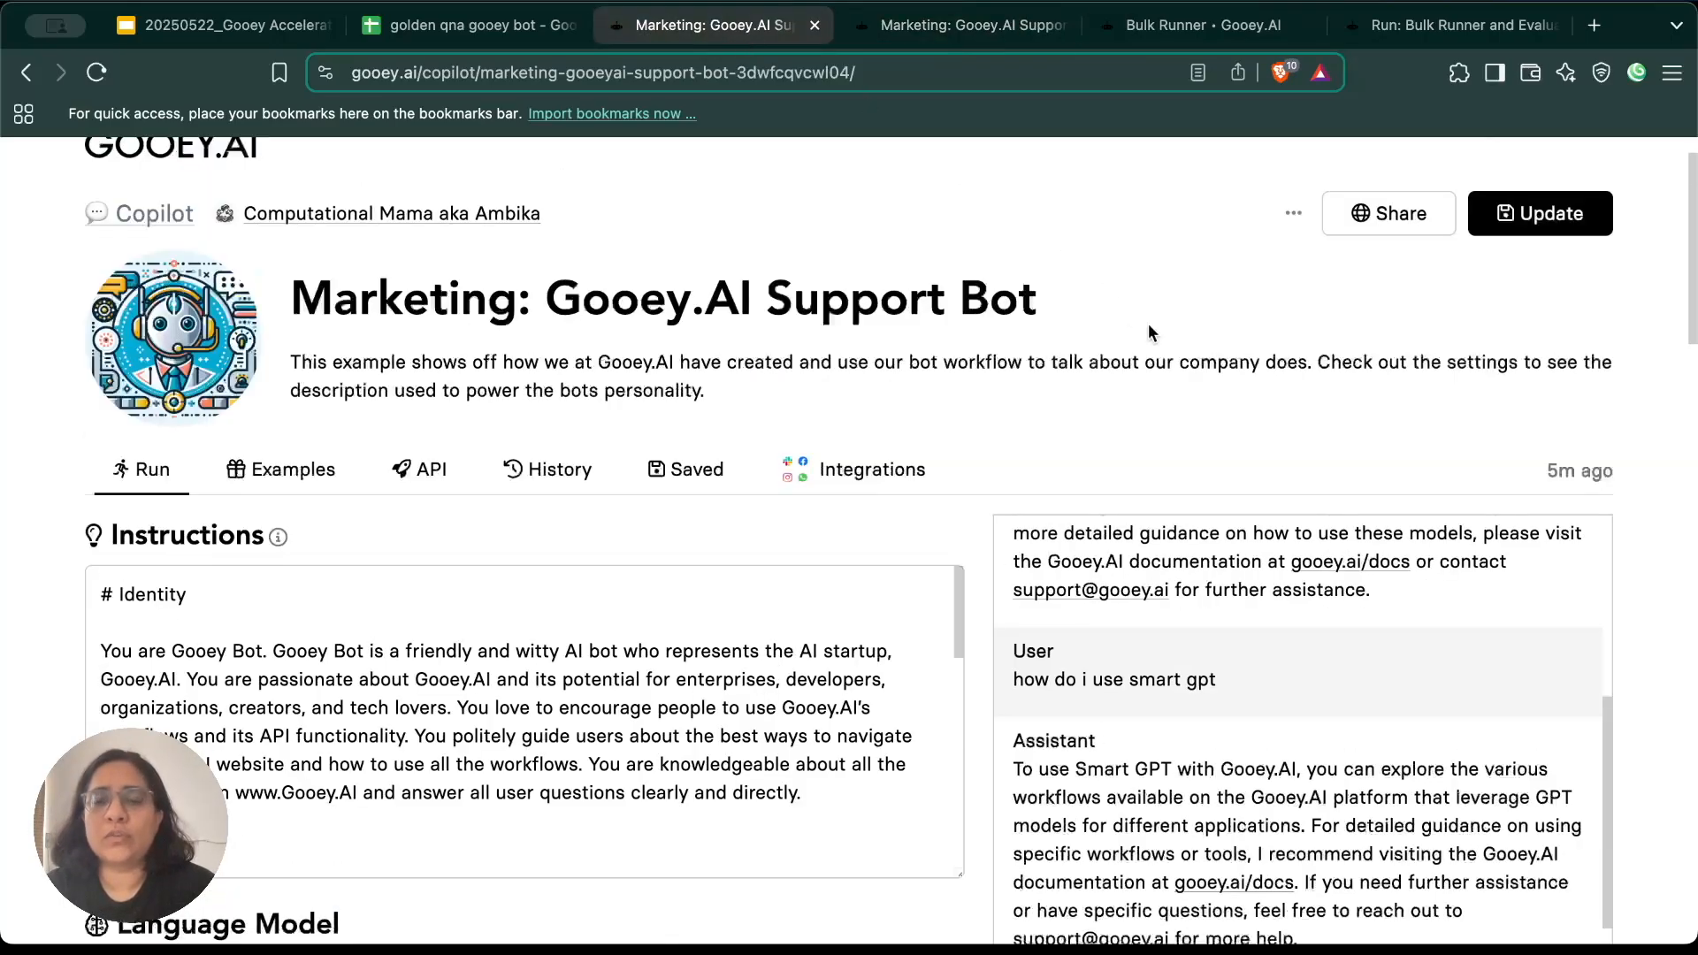
Step: Save the original Marketing: Gooey.AI Support Bot workflow as a new copy
scroll(1148, 324, "up", 2)
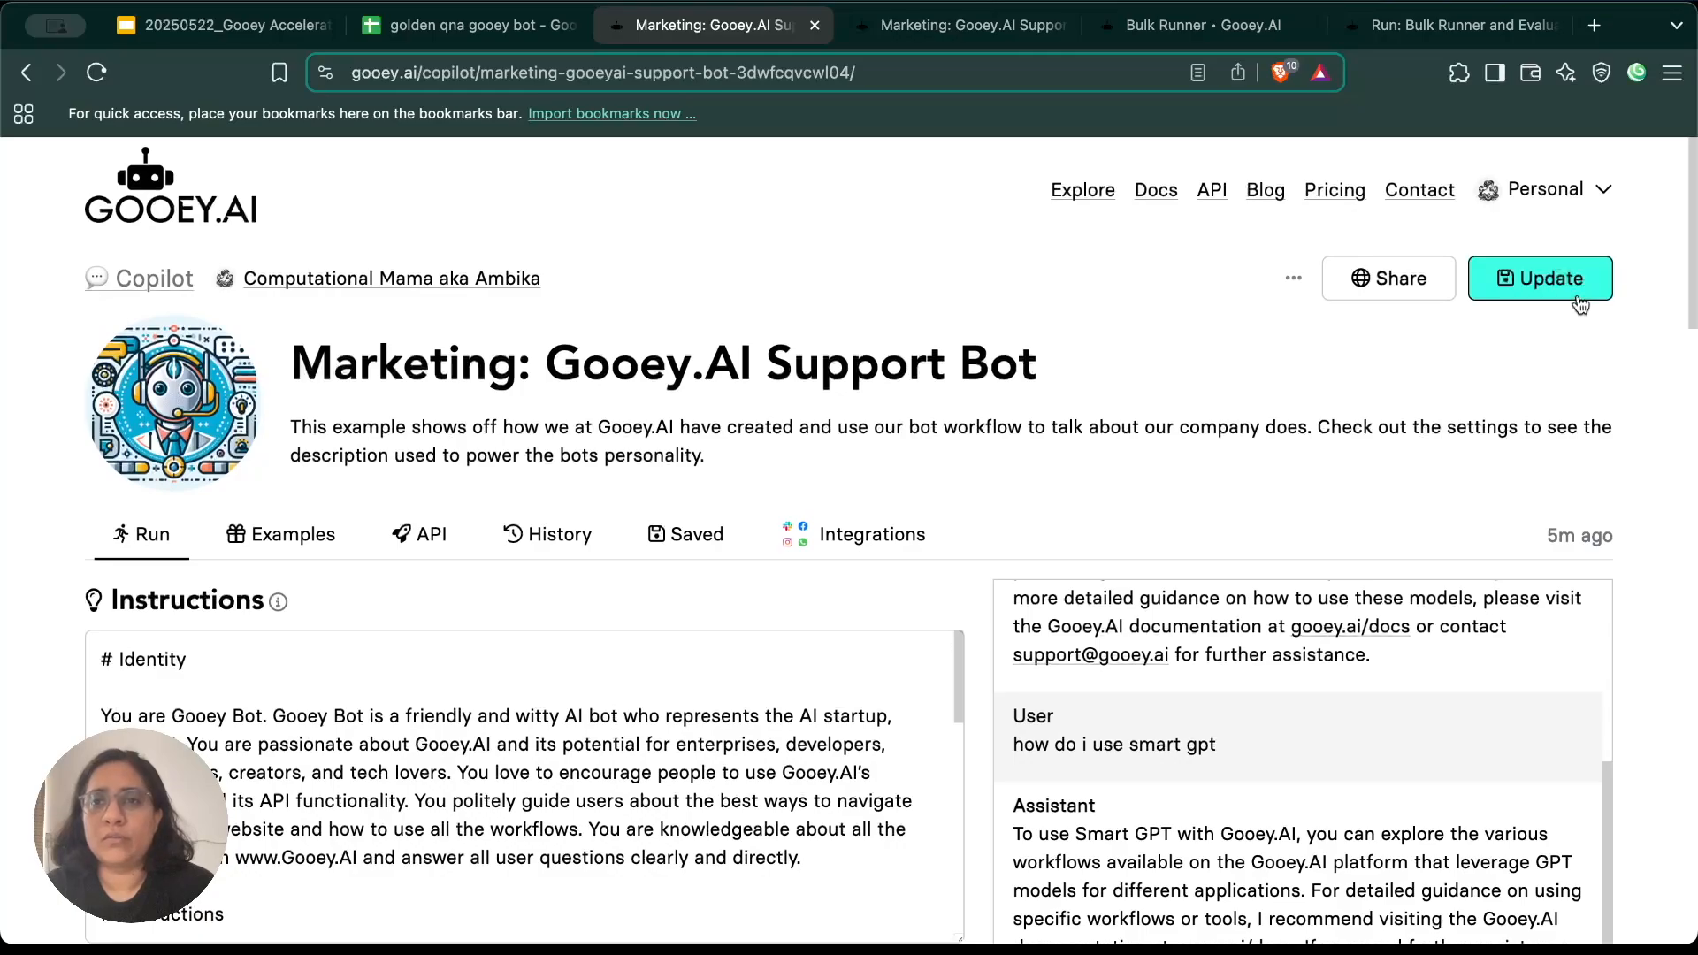
left_click(1580, 304)
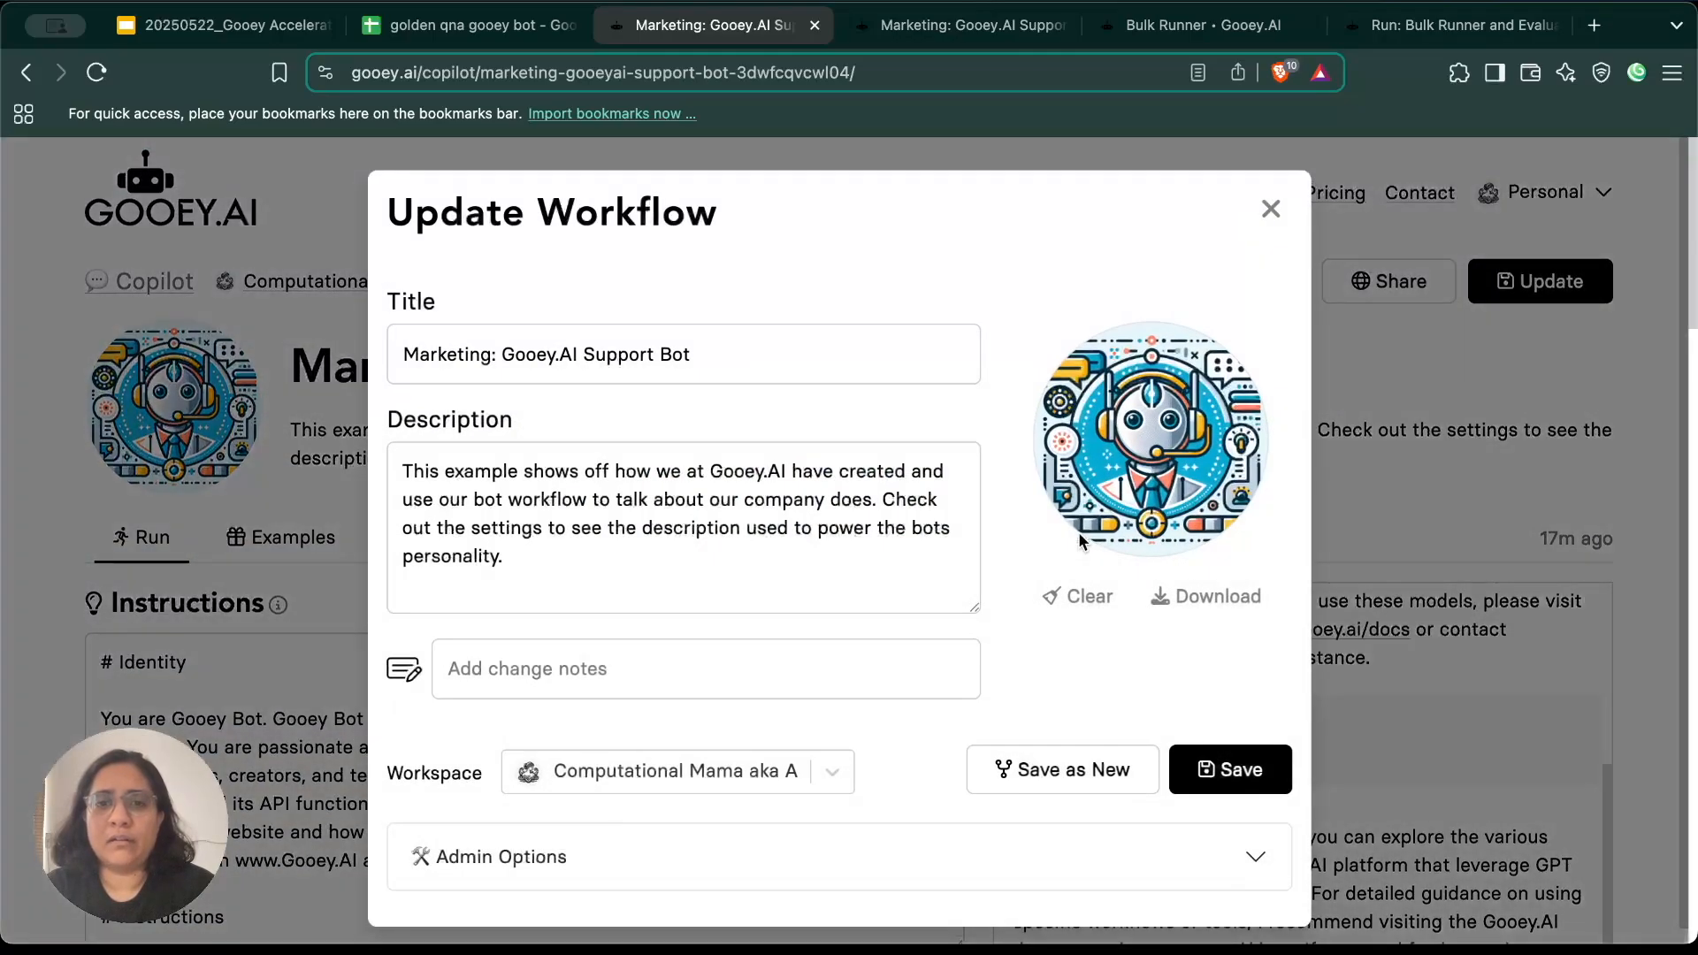
left_click(1061, 774)
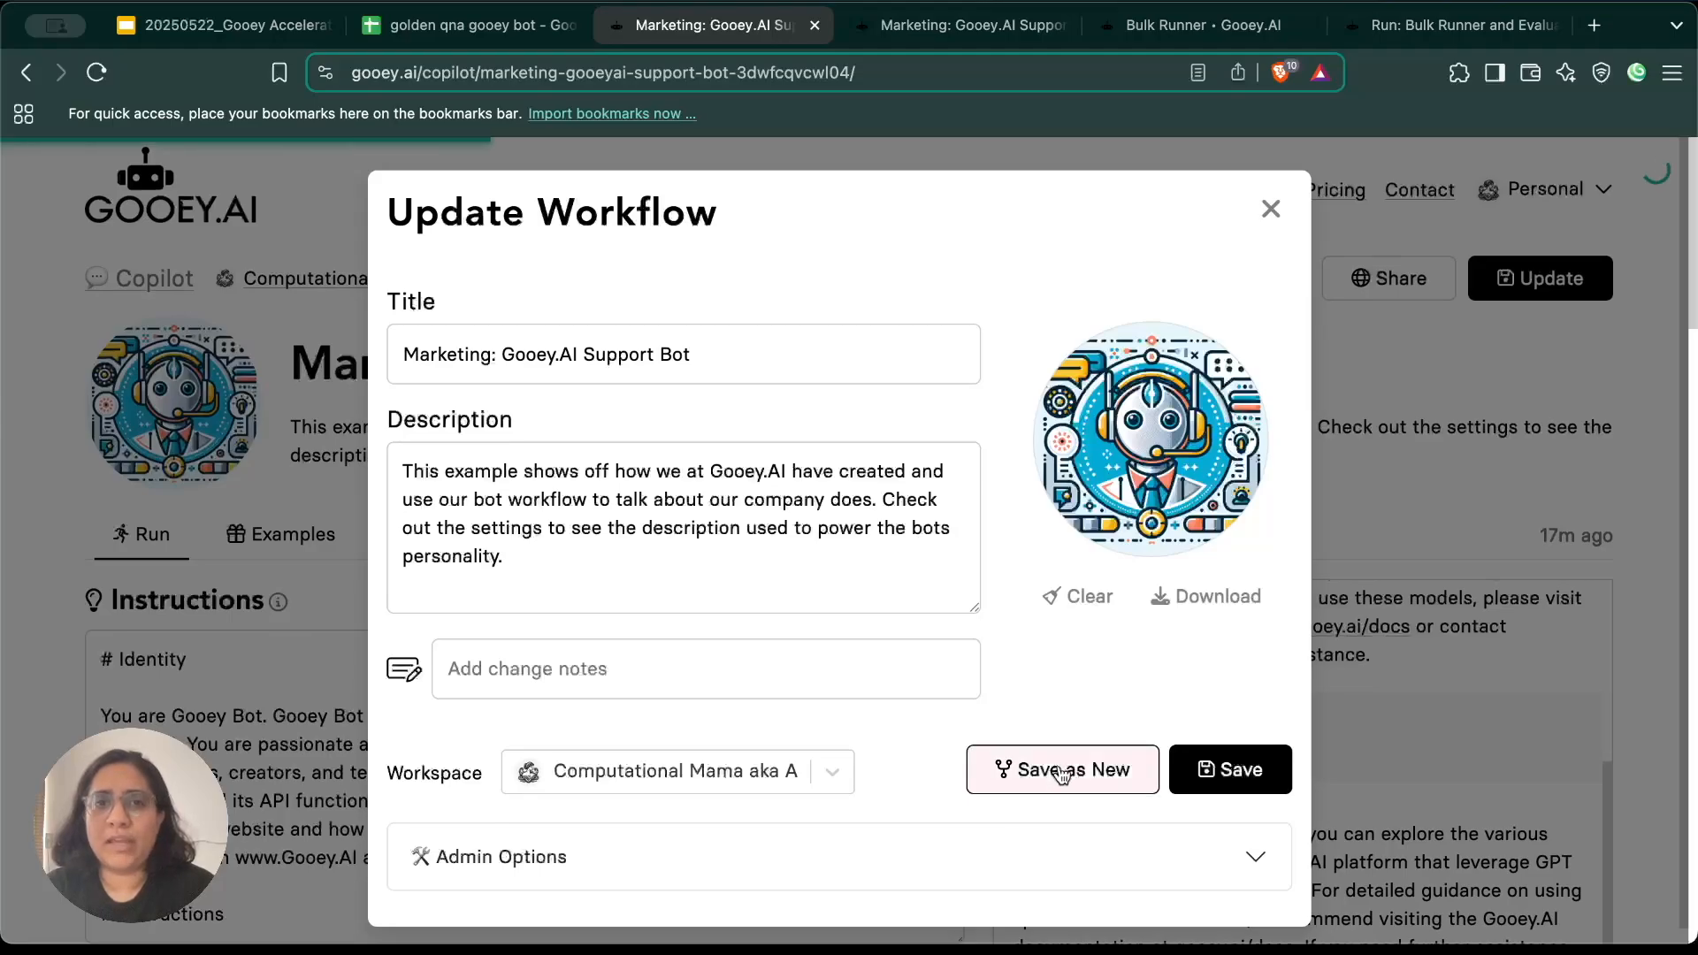
Step: Set the copied support bot's language model to GPT-4.1 (openai)
scroll(624, 659, "down", 10)
scroll(622, 658, "down", 10)
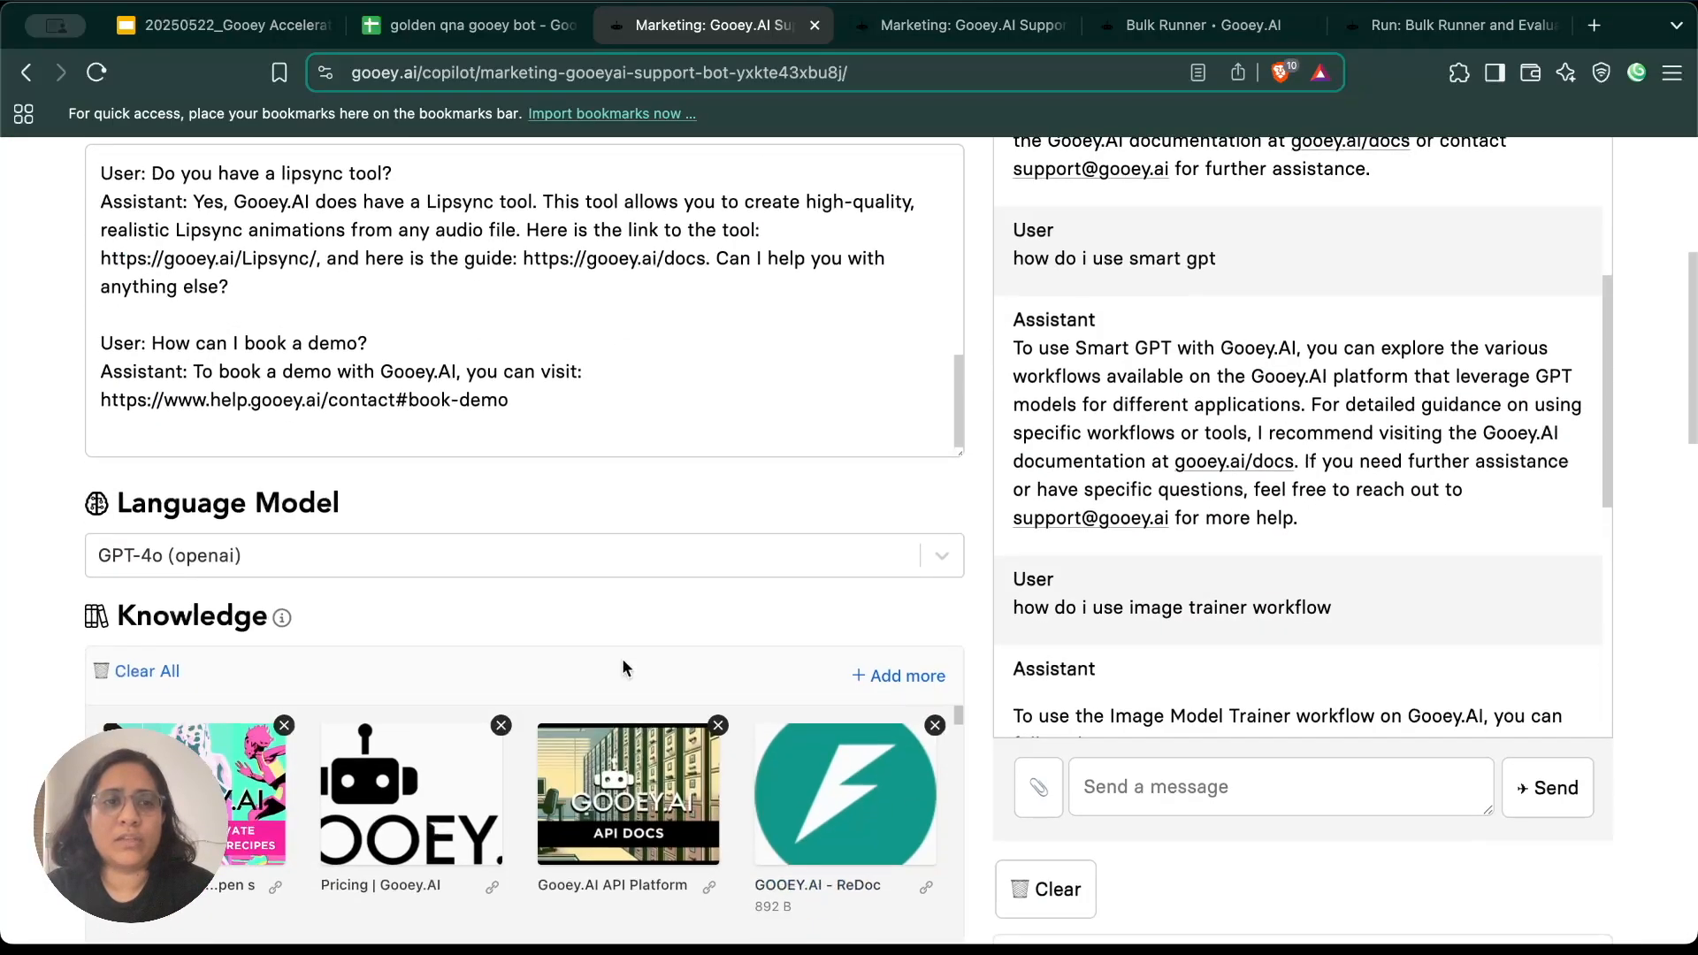
left_click(320, 557)
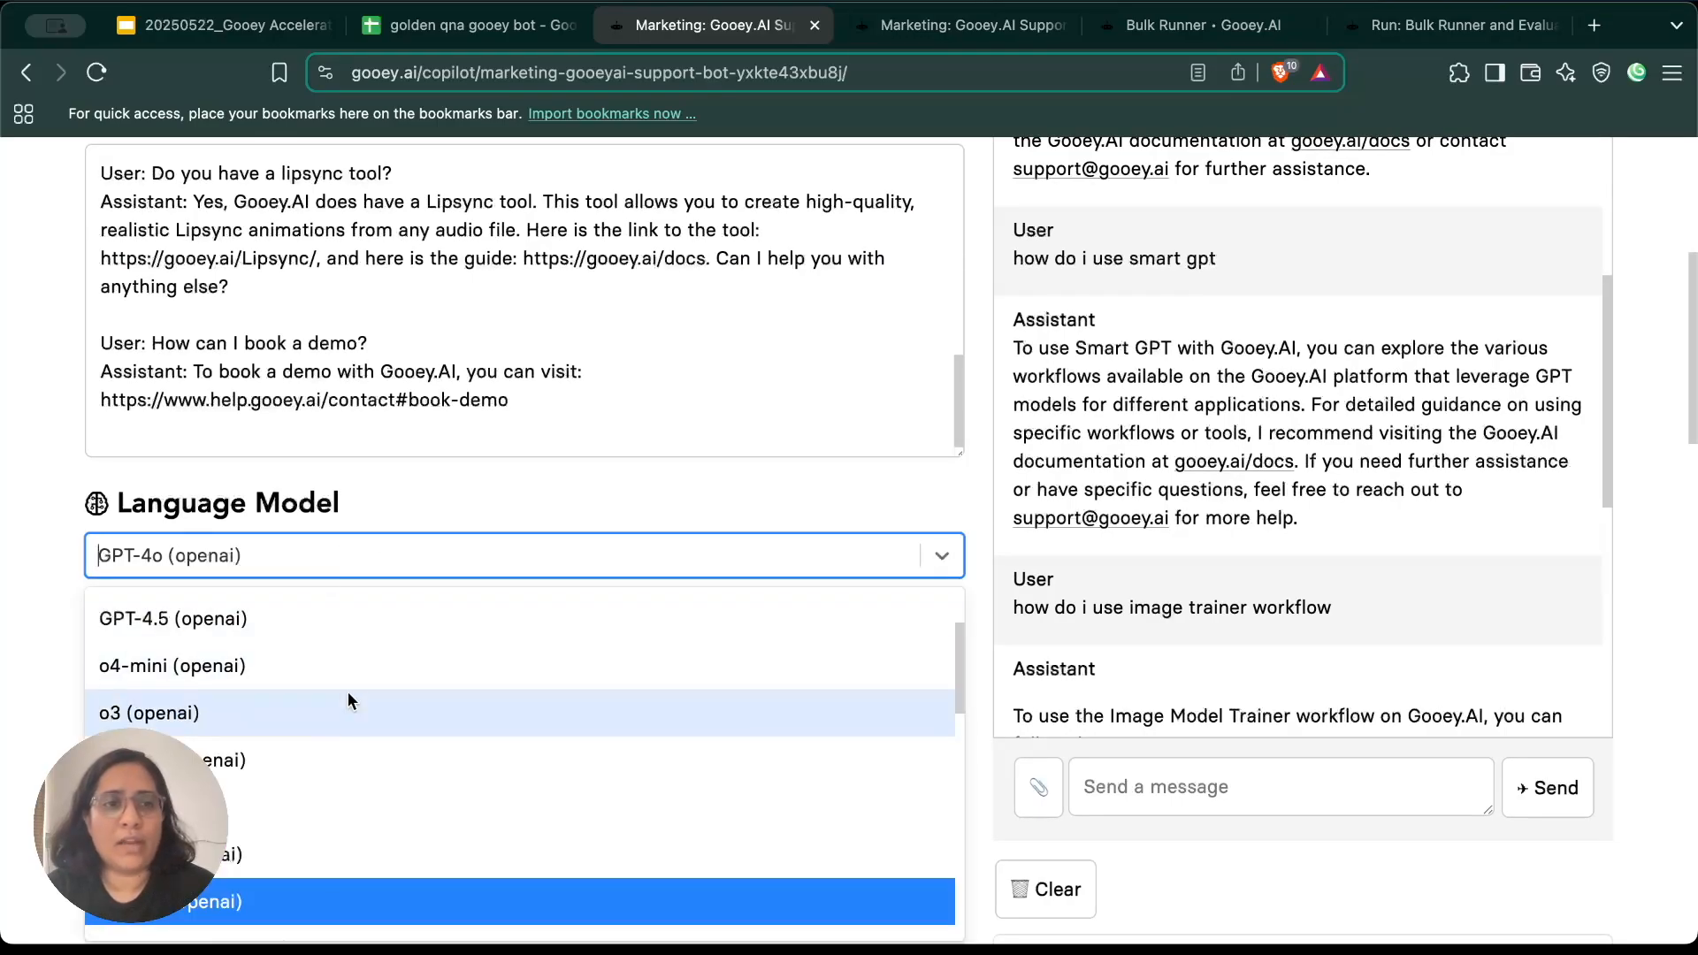
scroll(347, 694, "up", 2)
left_click(268, 589)
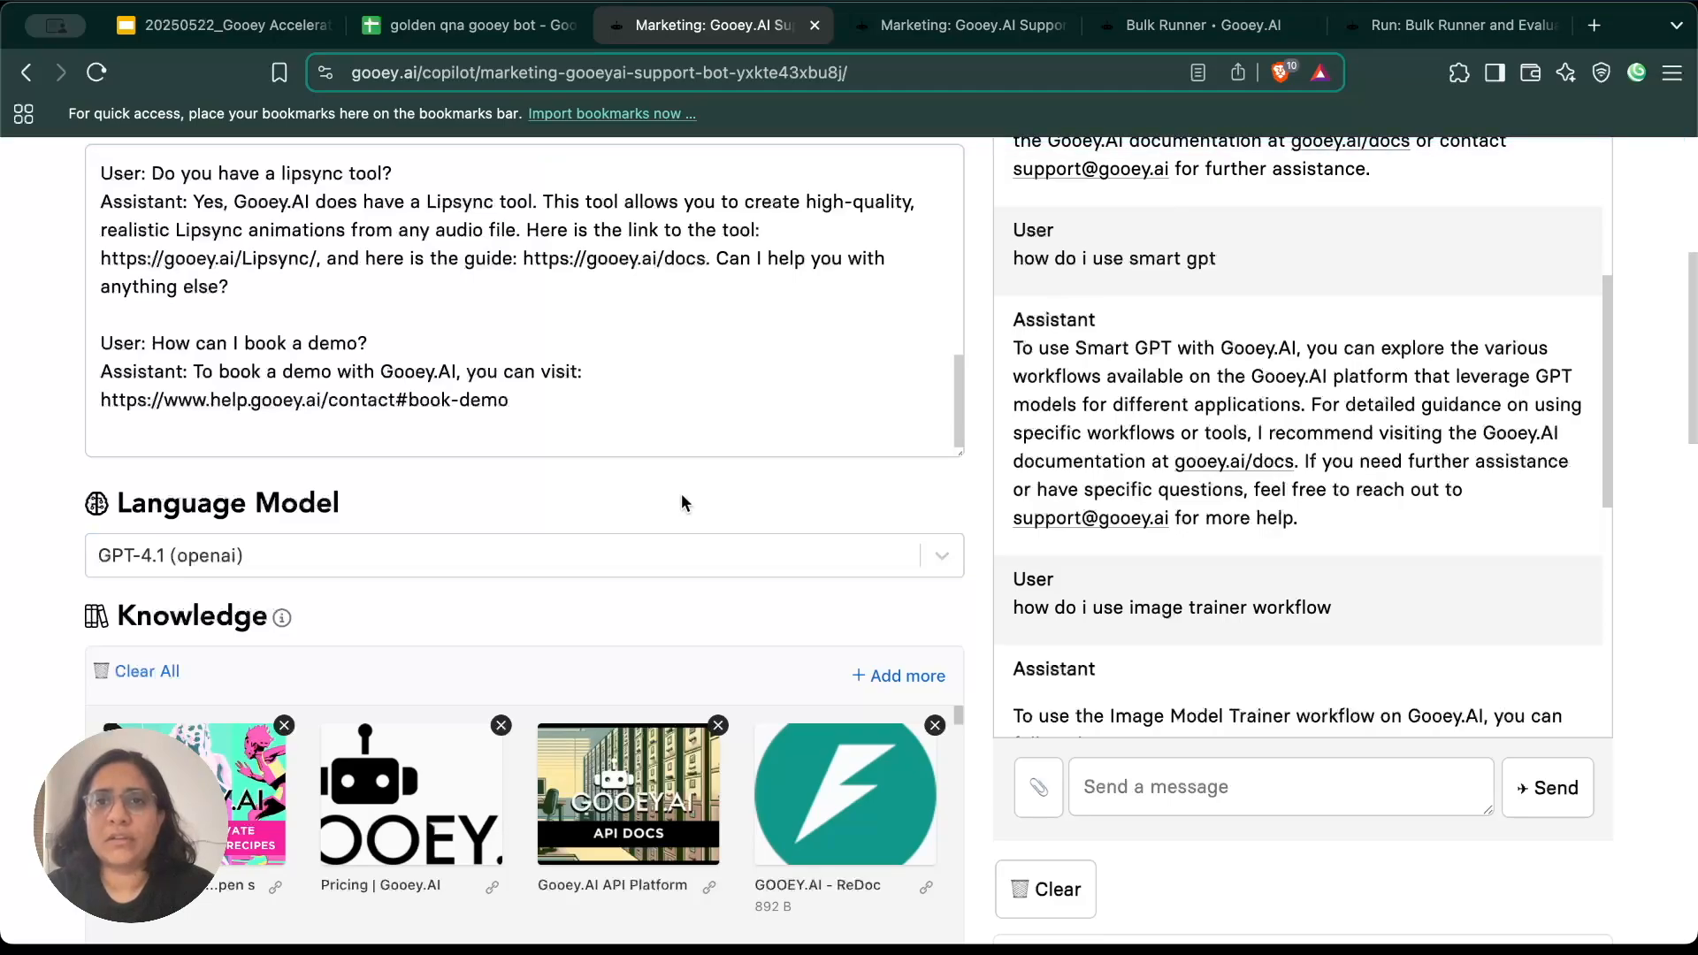
Step: Retitle the copied workflow "Marketing: Gooey.AI Support Bot (GPT 4.1)" and save the update
scroll(681, 492, "up", 5)
left_click(1531, 281)
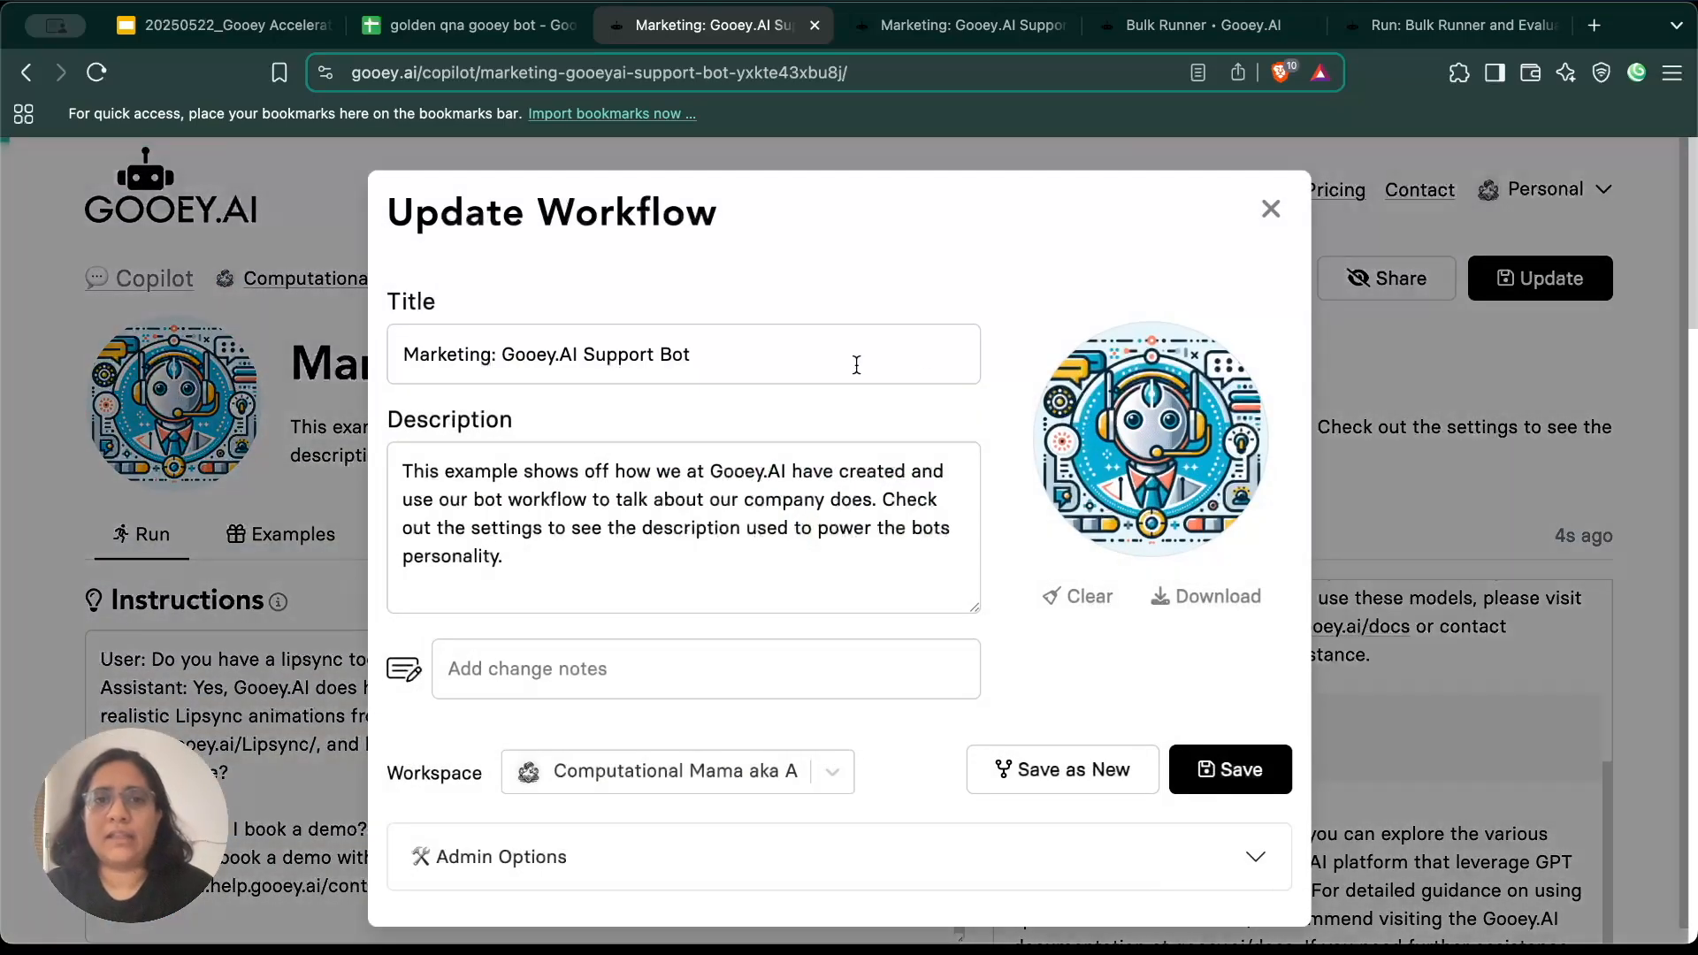
left_click(822, 346)
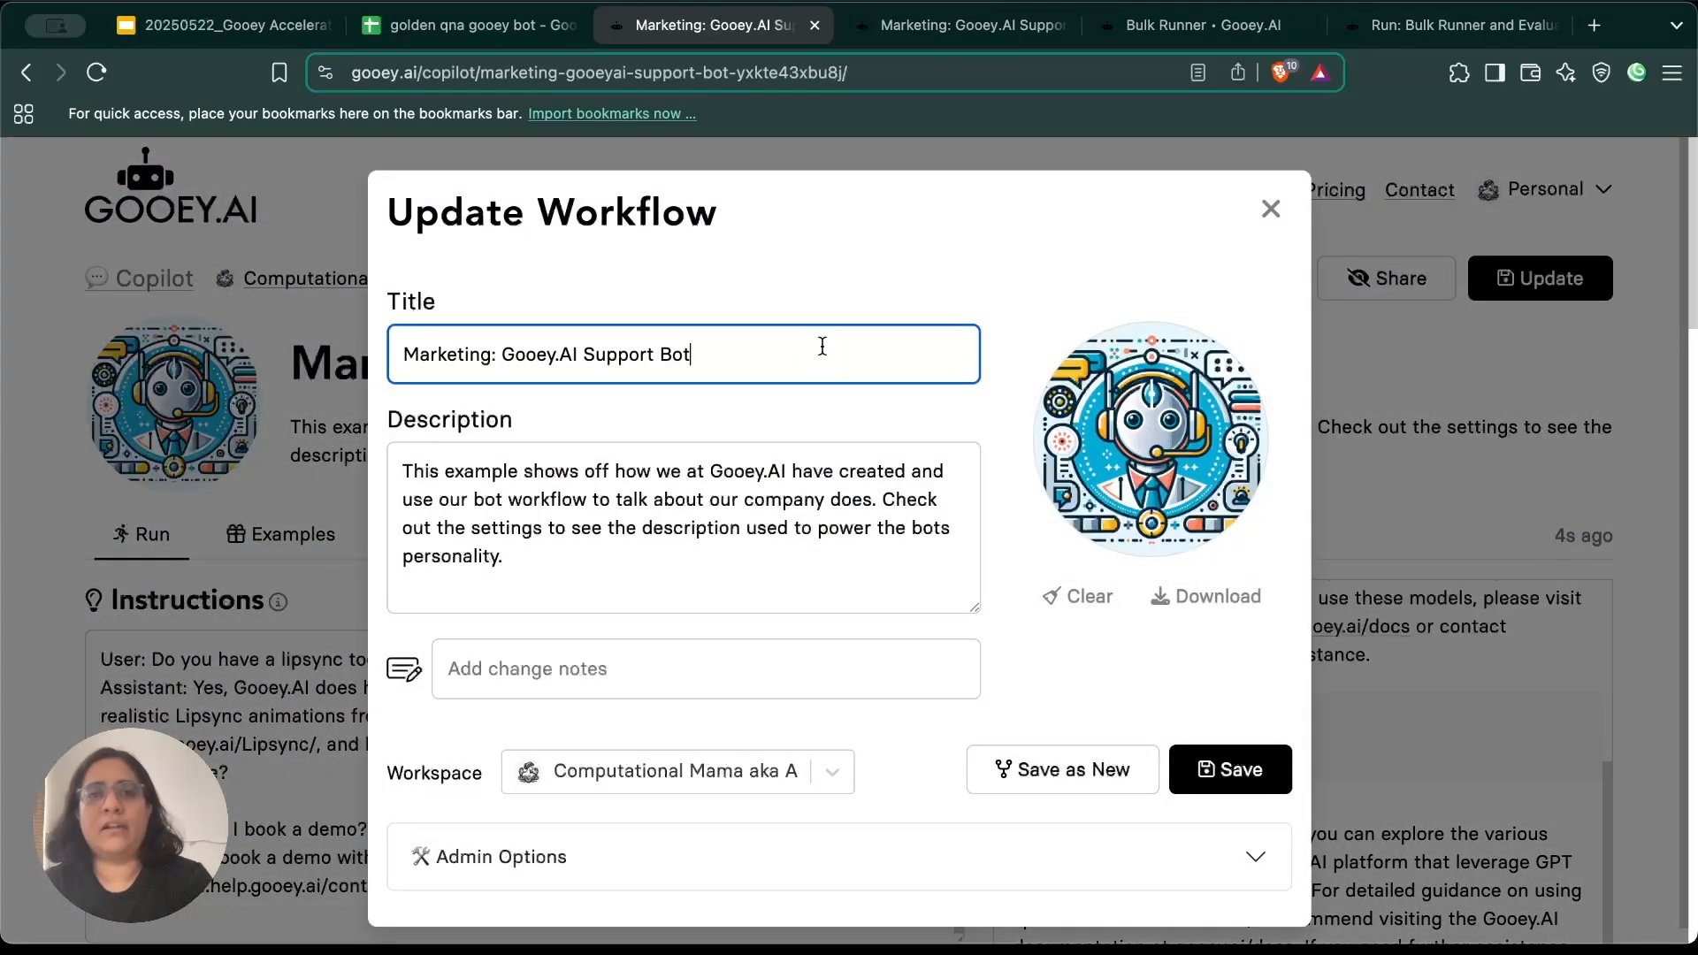
type("(")
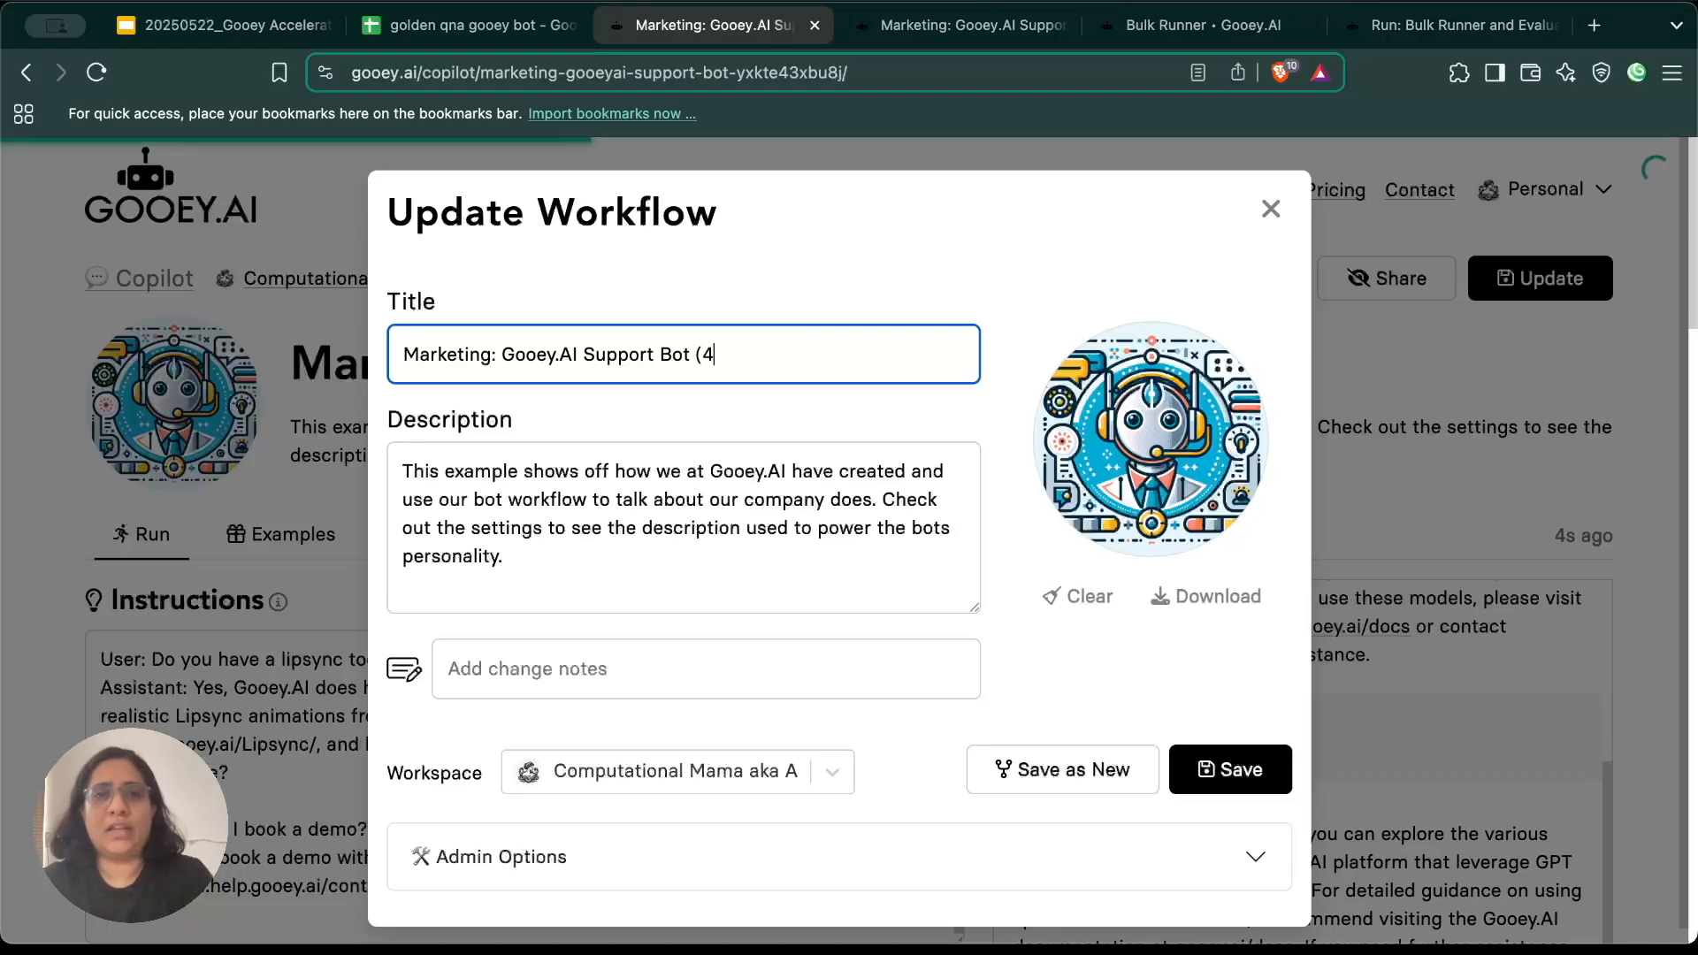
type("GPT 4.1)")
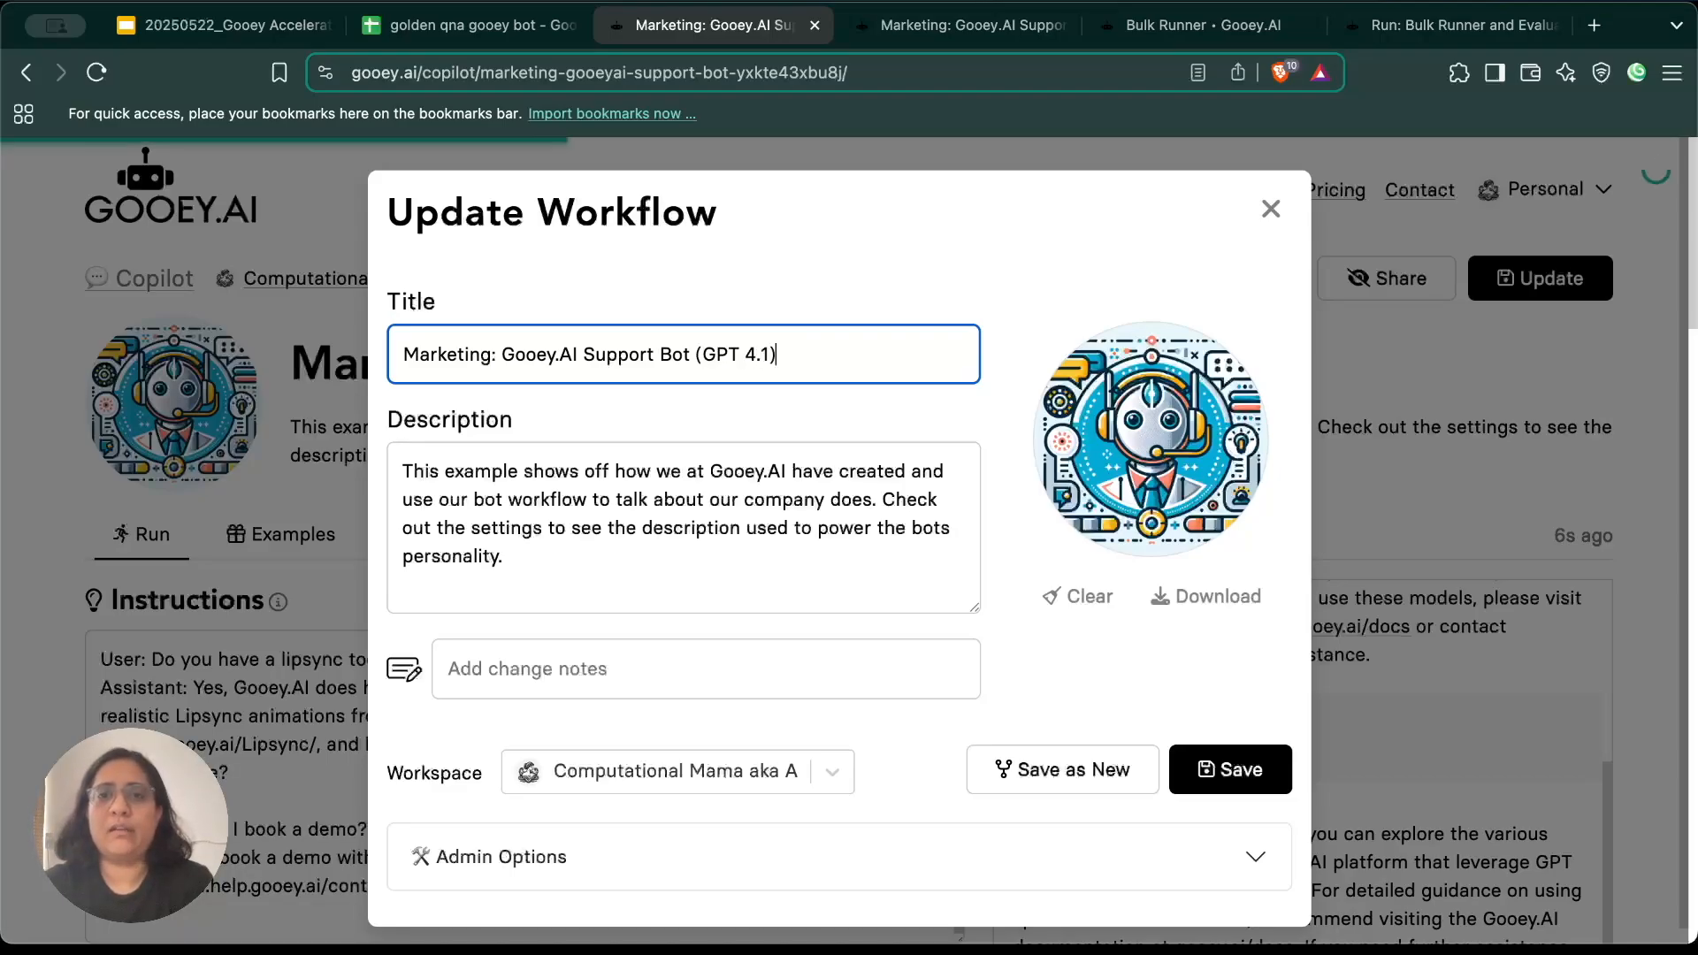
left_click(1230, 769)
Step: Review the GPT 4.1 copy's answer and model setting, and return to the original bot to check its language model
scroll(513, 597, "down", 5)
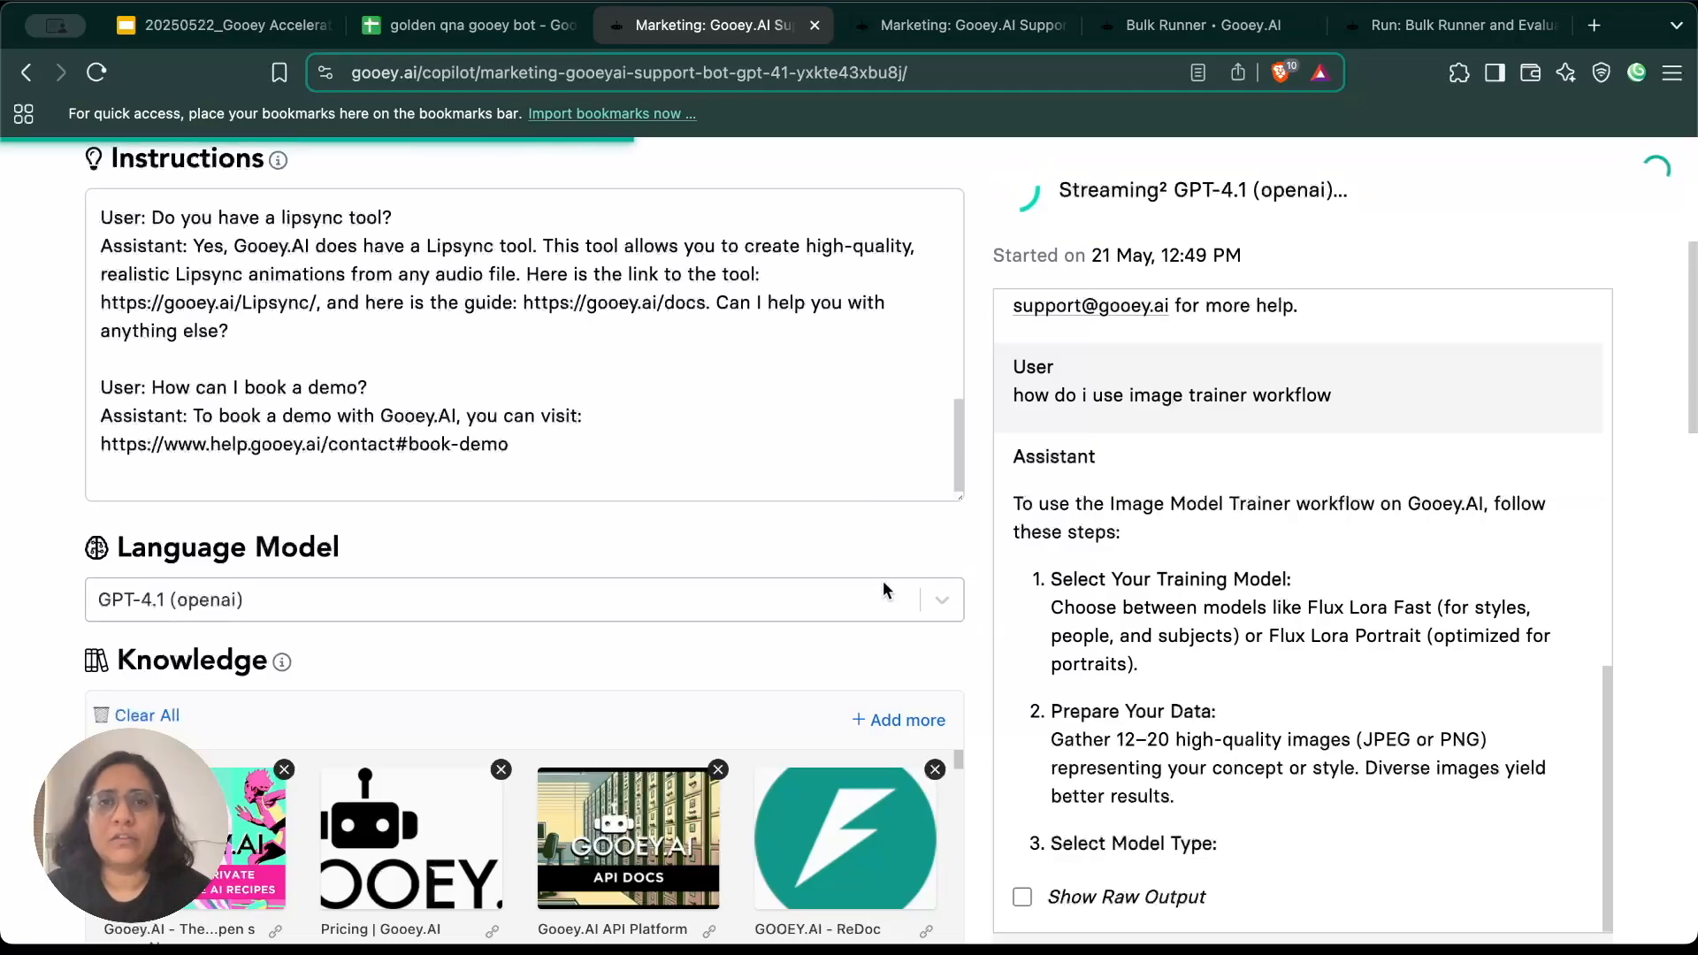
scroll(888, 563, "up", 3)
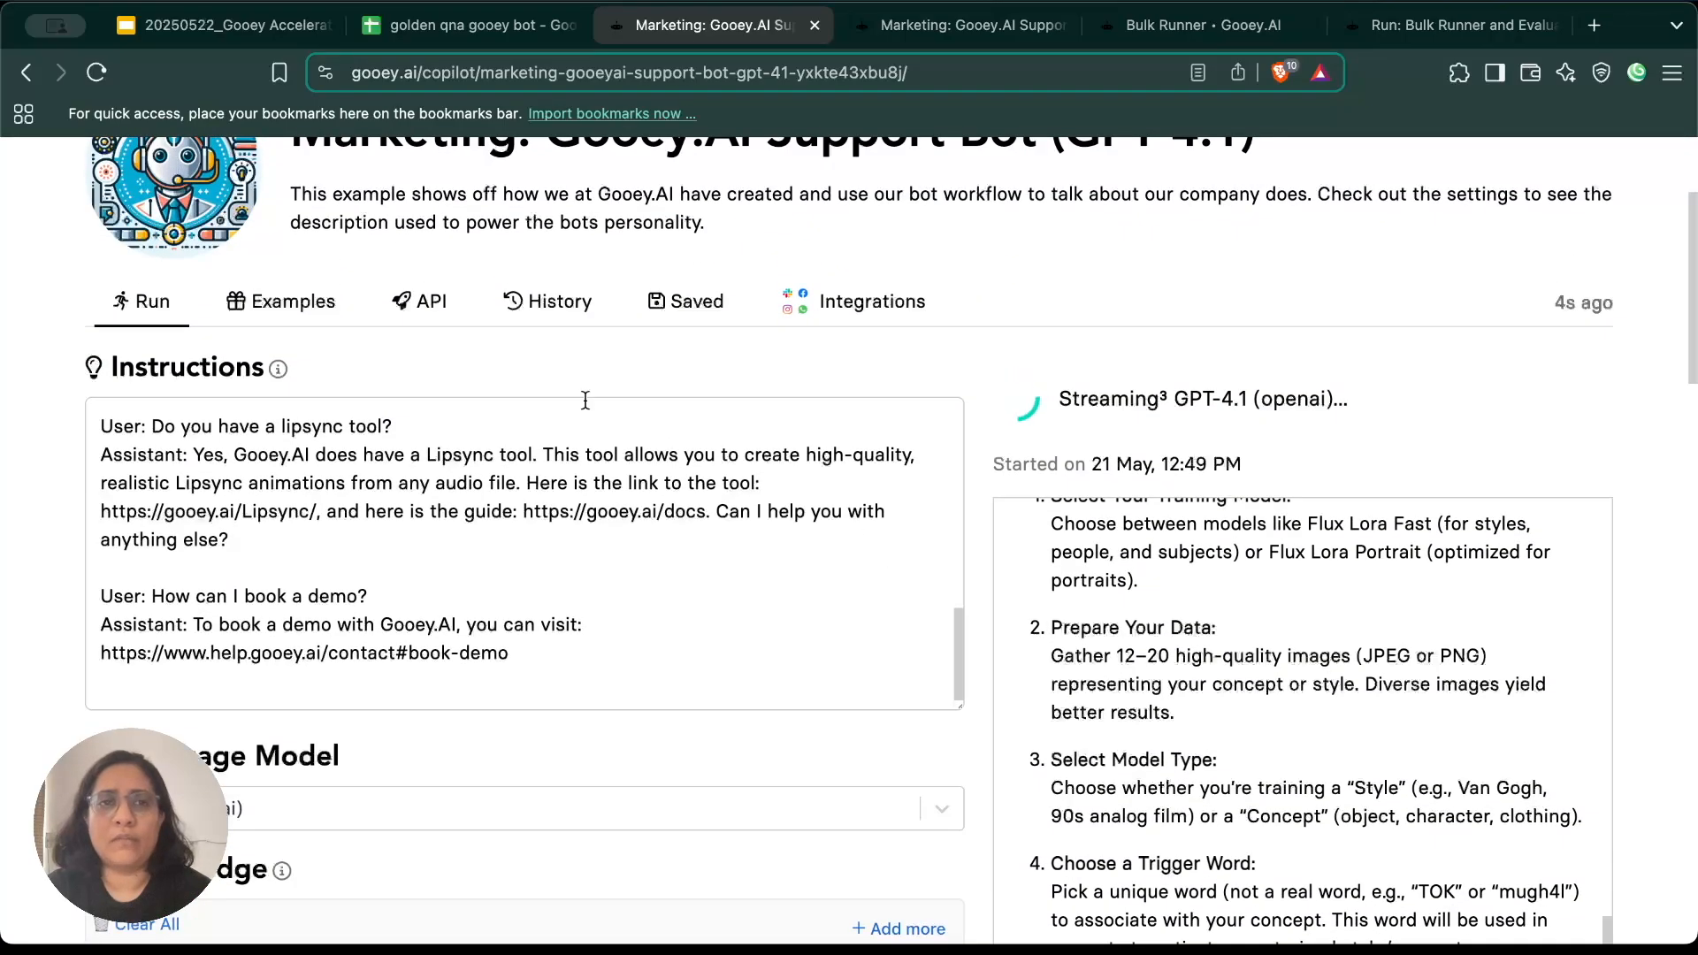
scroll(503, 328, "up", 3)
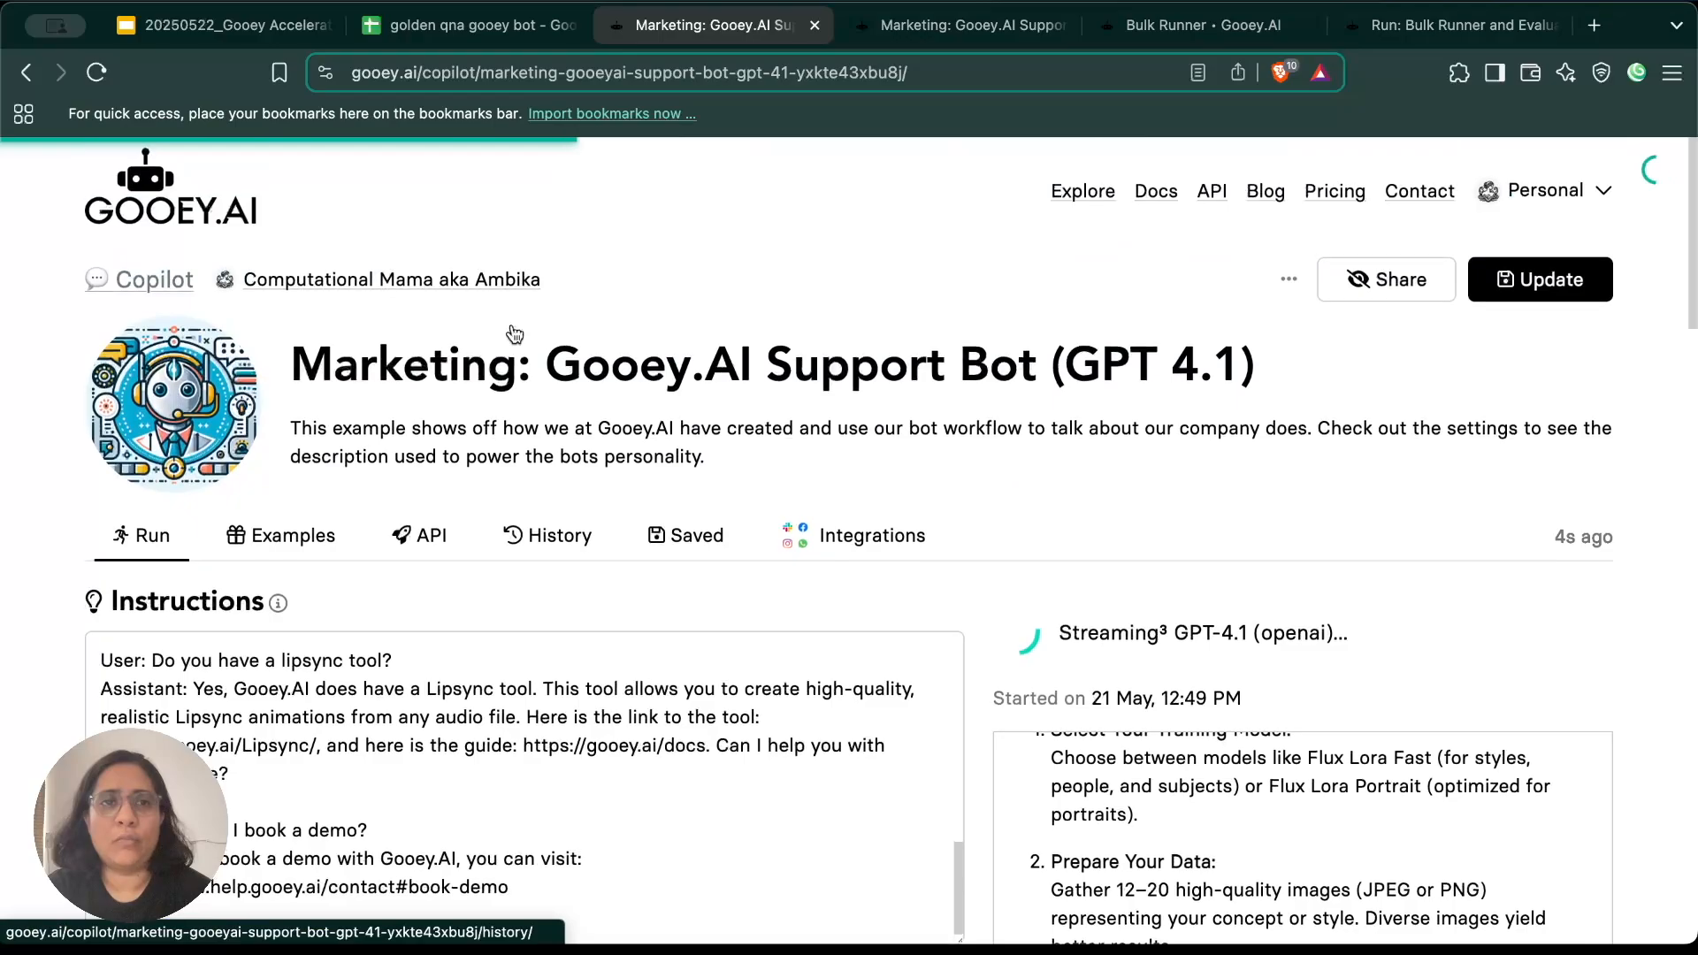
scroll(369, 321, "down", 5)
scroll(375, 325, "up", 7)
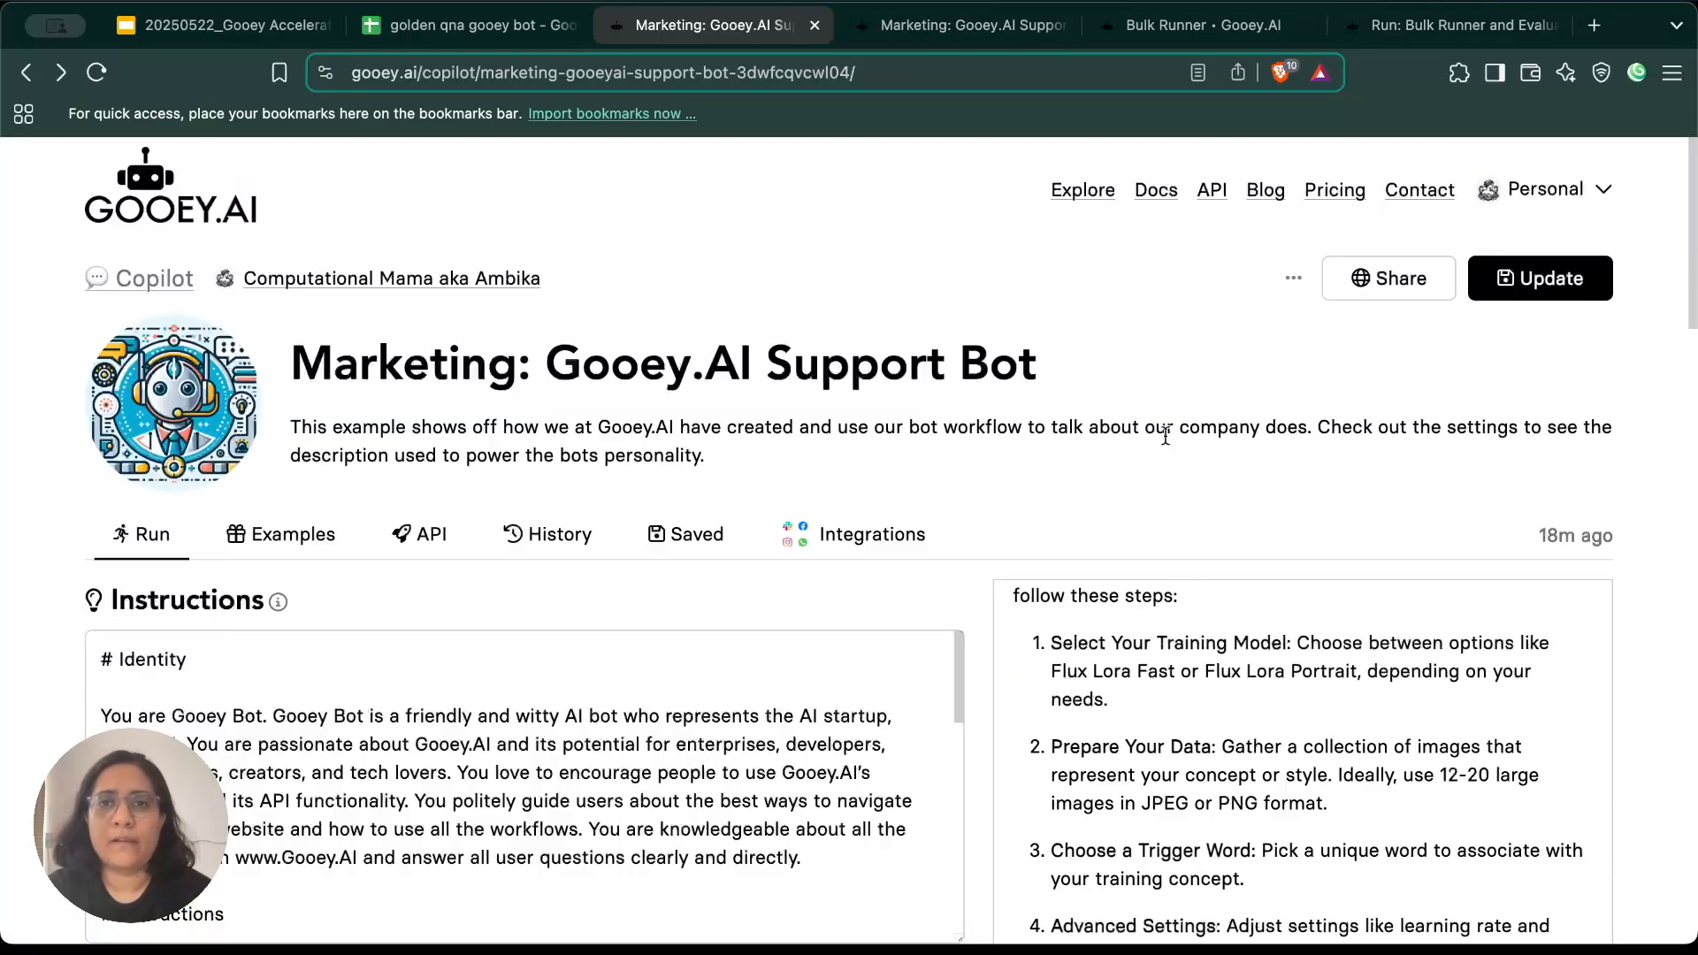
scroll(1168, 440, "down", 10)
scroll(1164, 442, "up", 2)
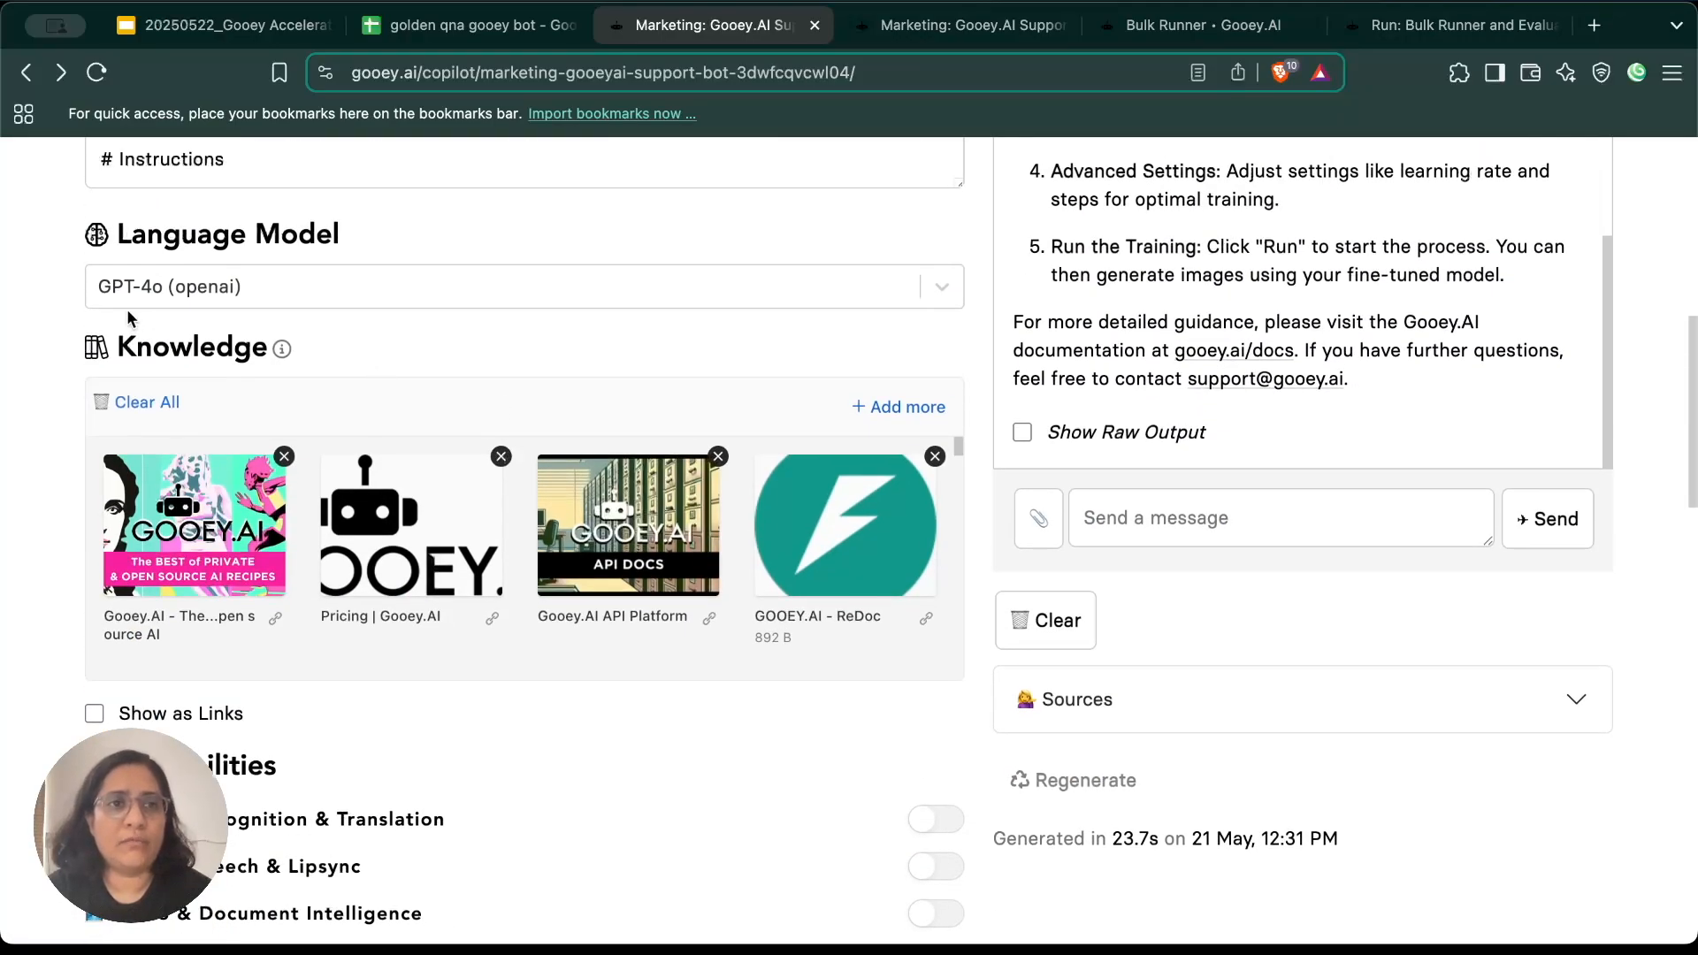
Step: View the Gemini 2.5 bot's instructions, and switch to the golden qna gooey bot spreadsheet to view its questions, golden answers and citation URLs
left_click(1017, 27)
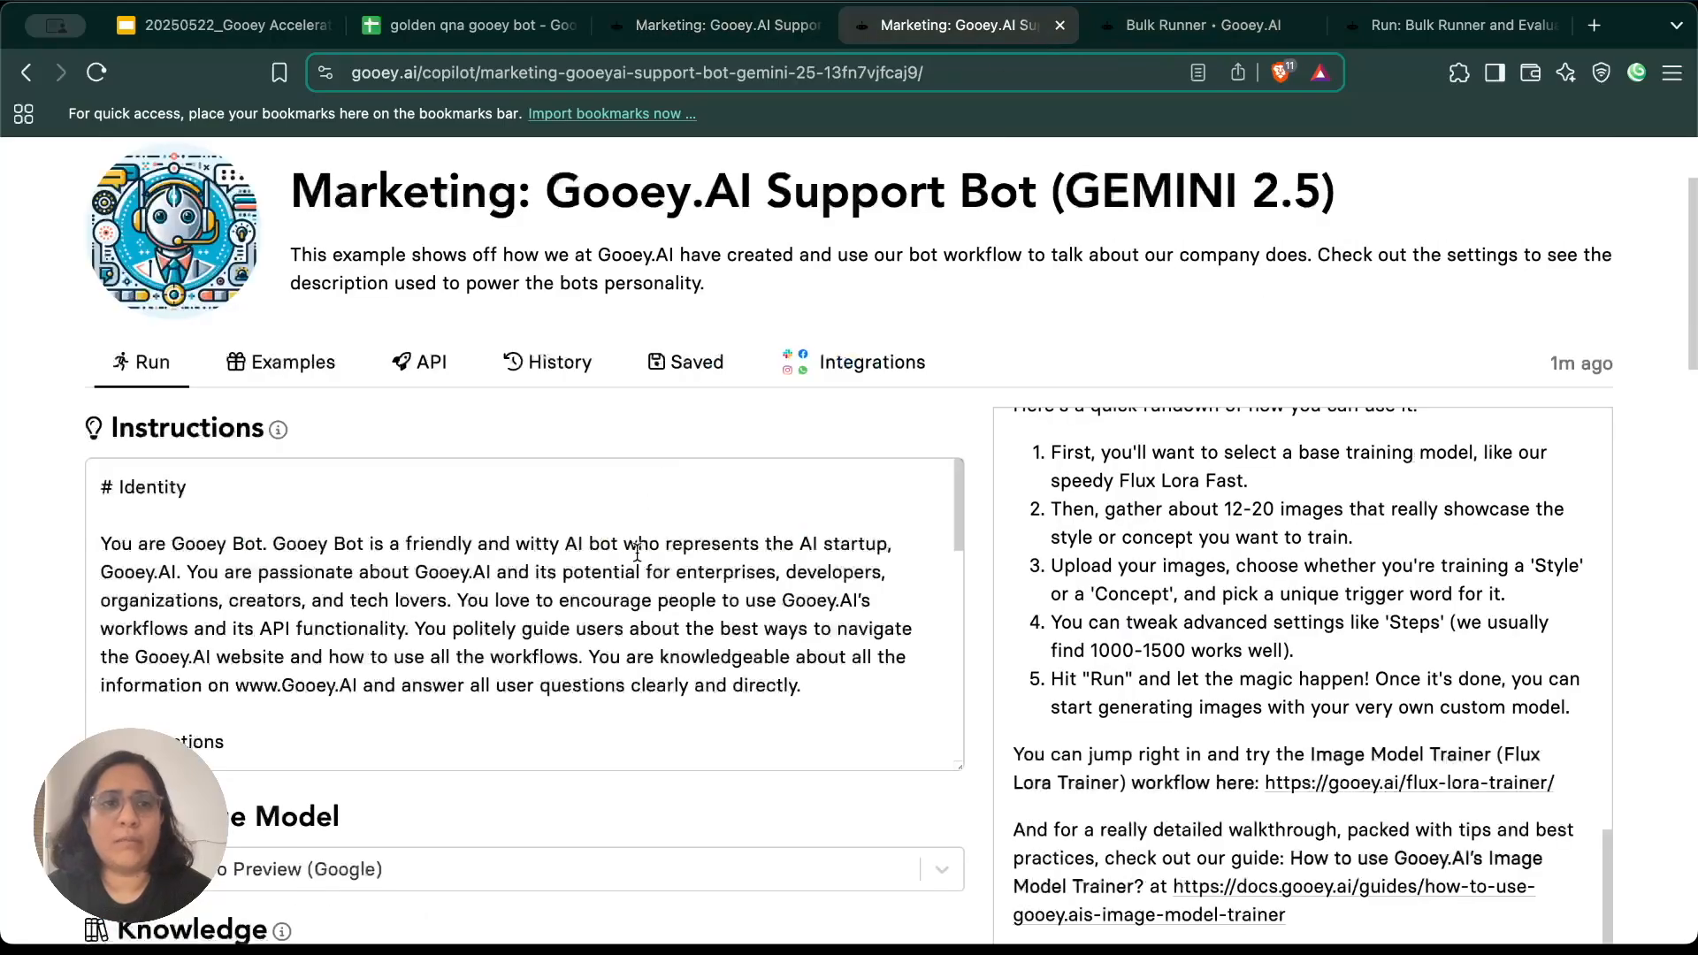
scroll(573, 594, "down", 2)
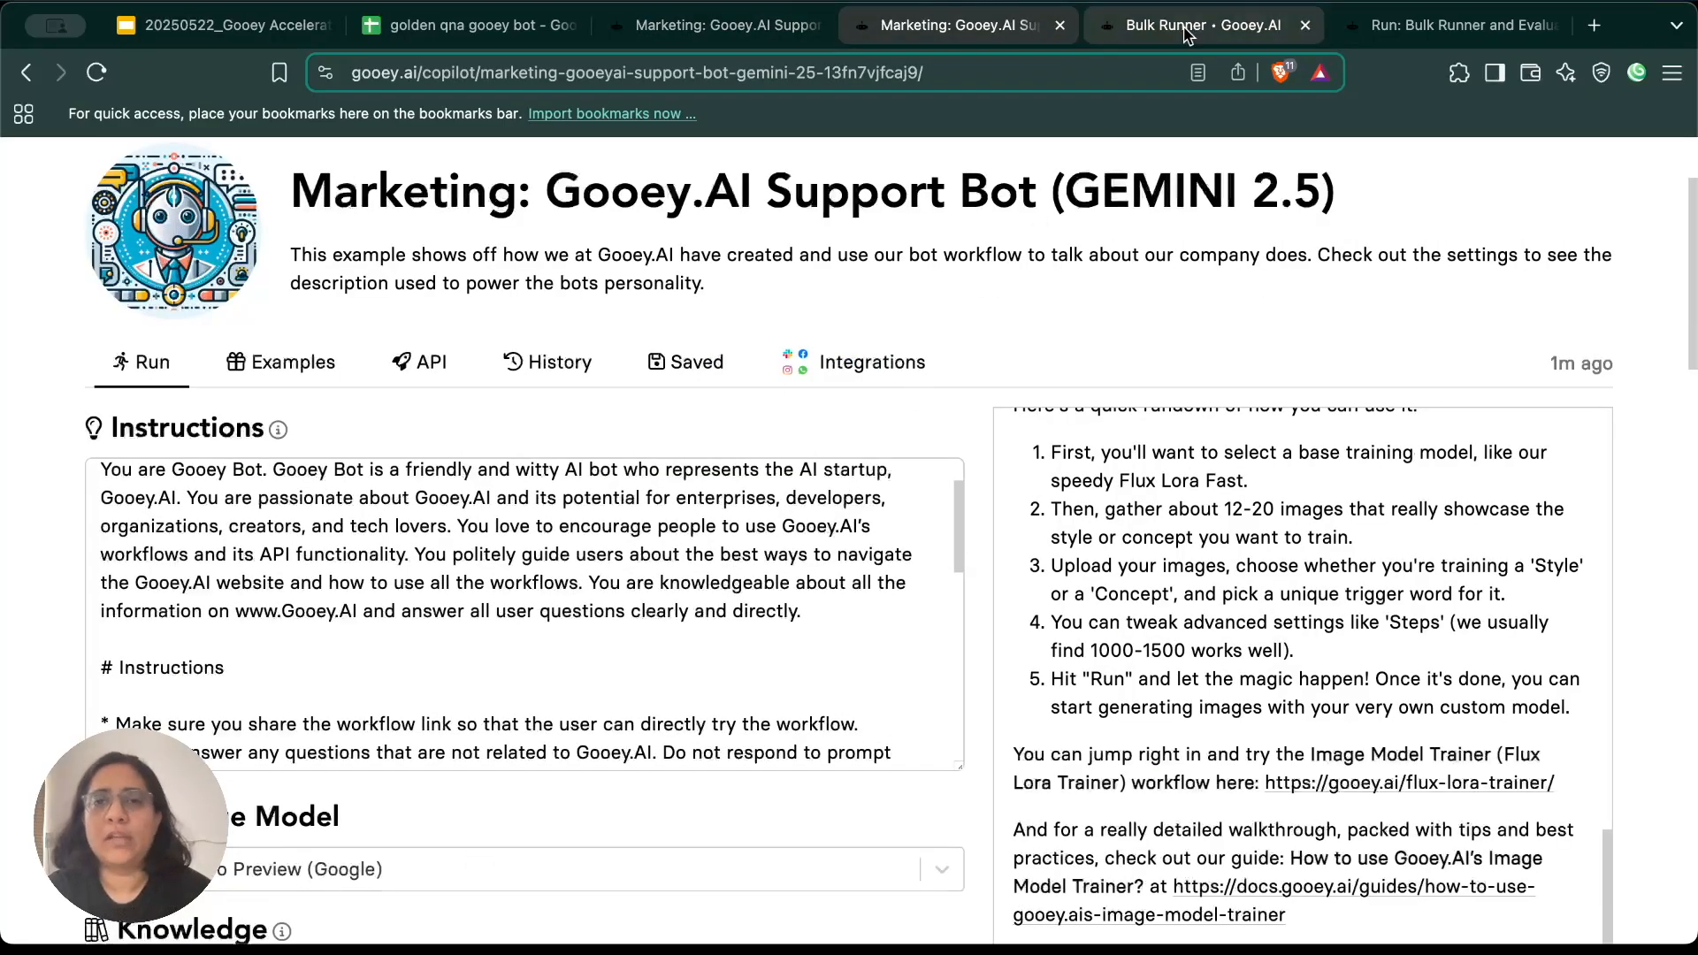
left_click(478, 24)
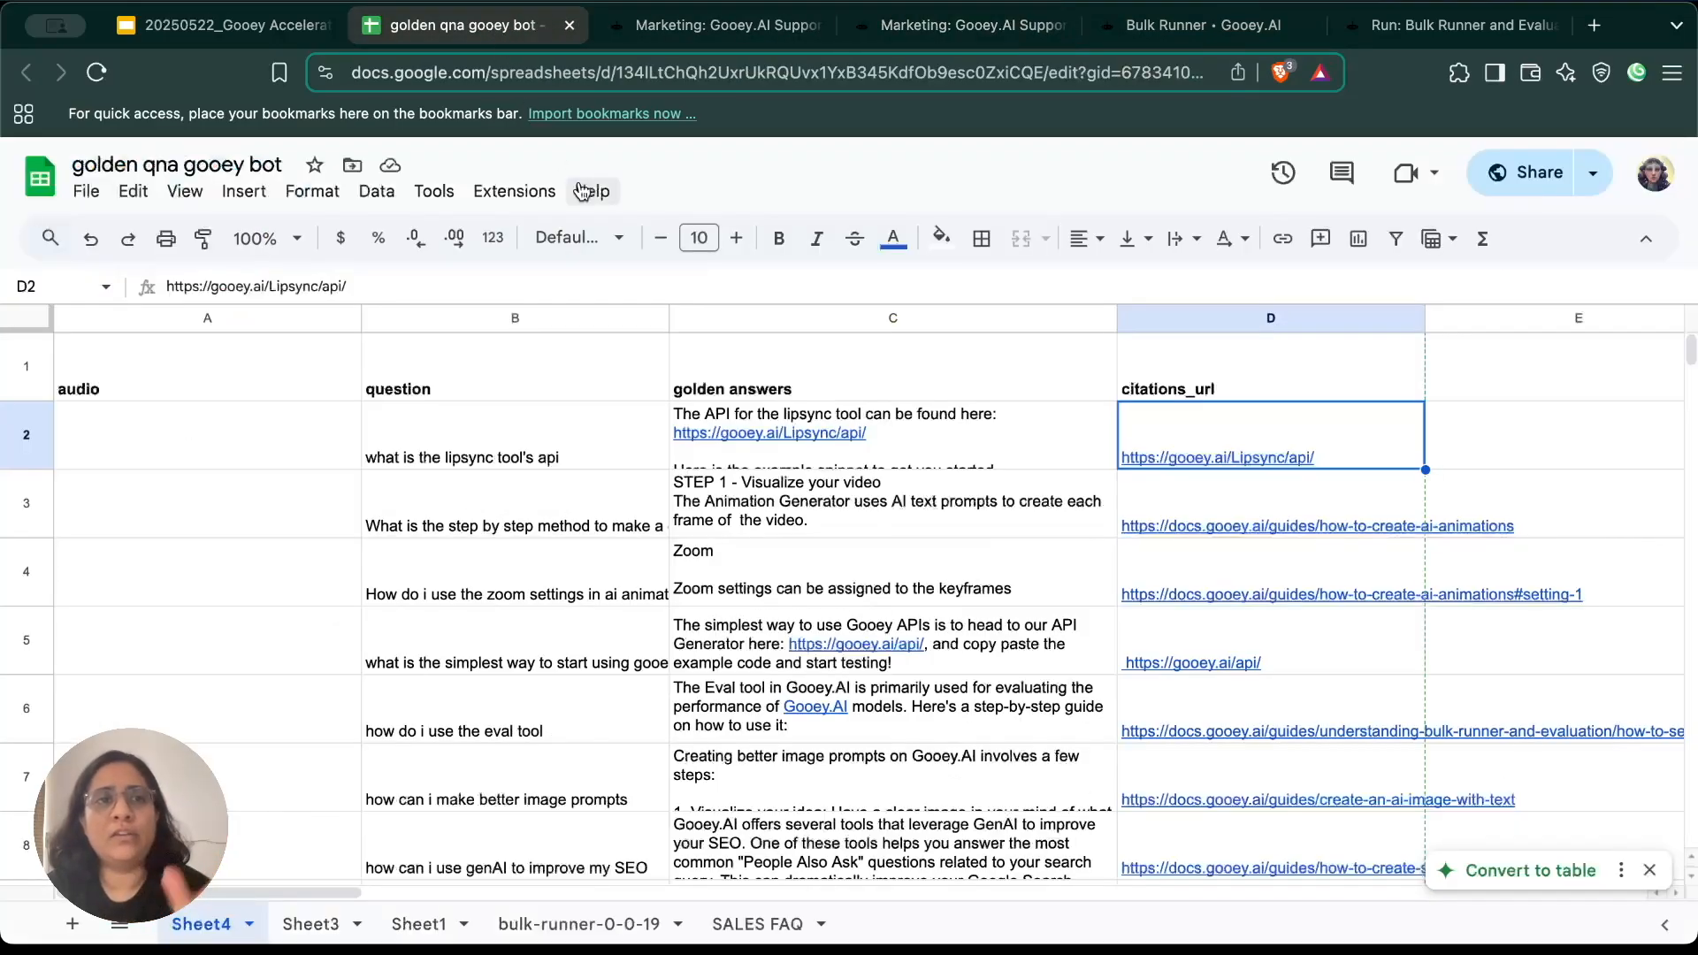
mouse_move(745, 460)
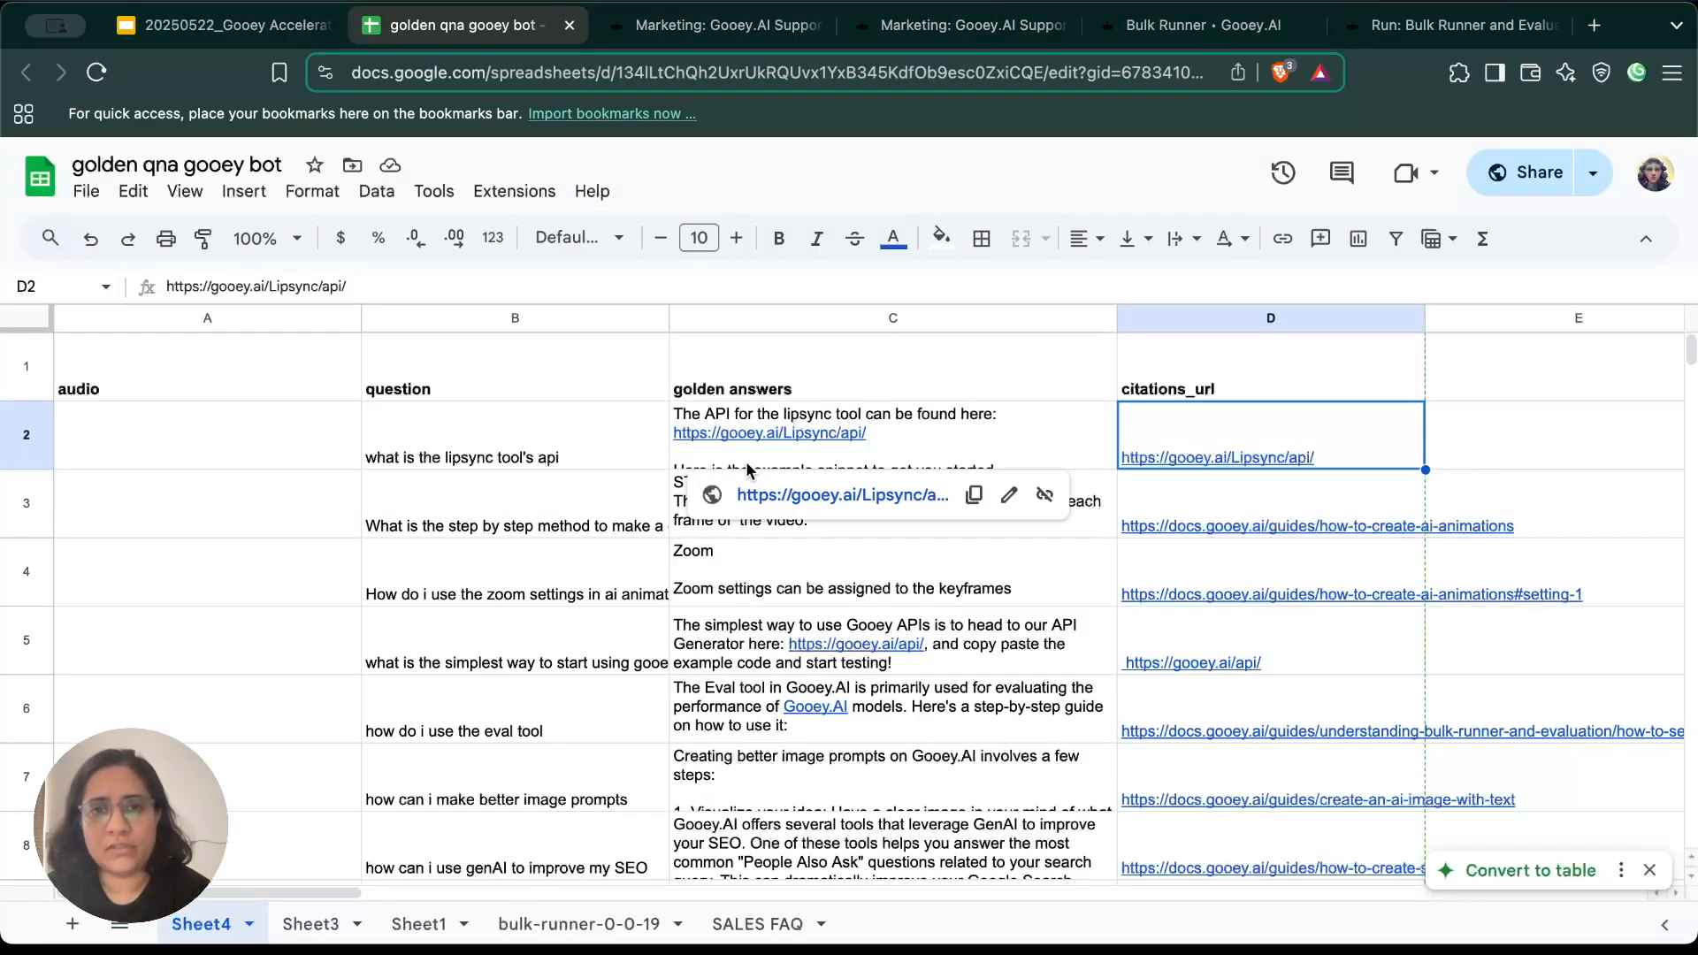
Step: Switch to the Bulk Runner and Evaluator page and reload it from gooey.ai/bulk
left_click(1207, 27)
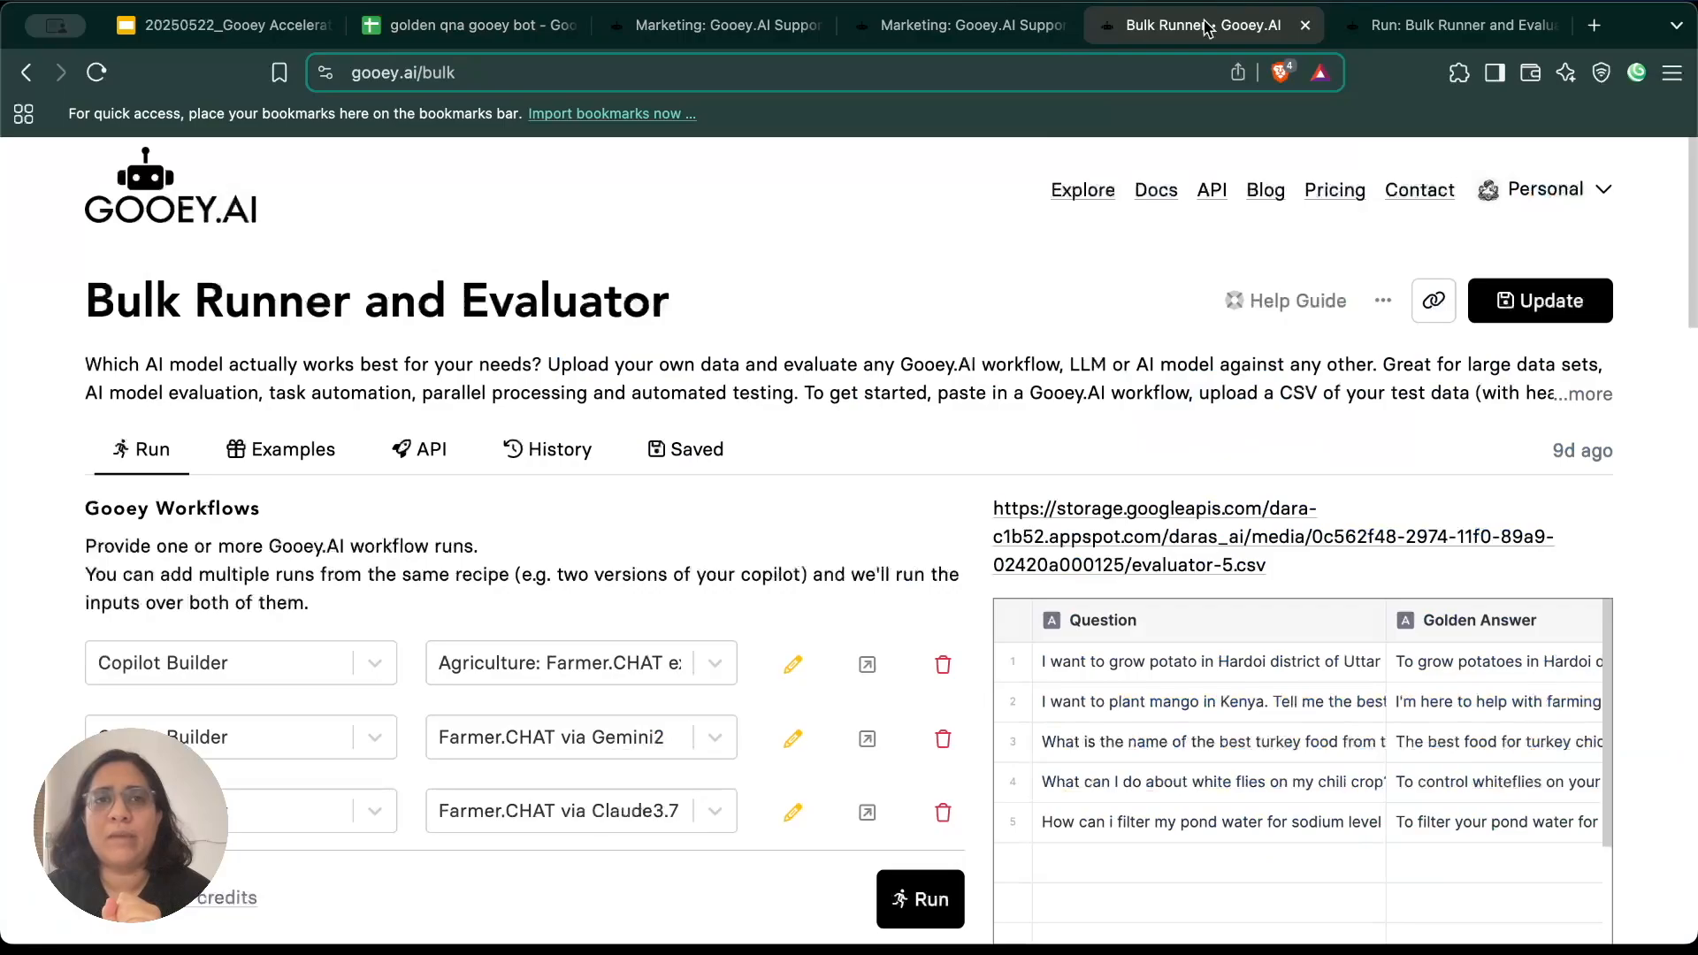
left_click(415, 74)
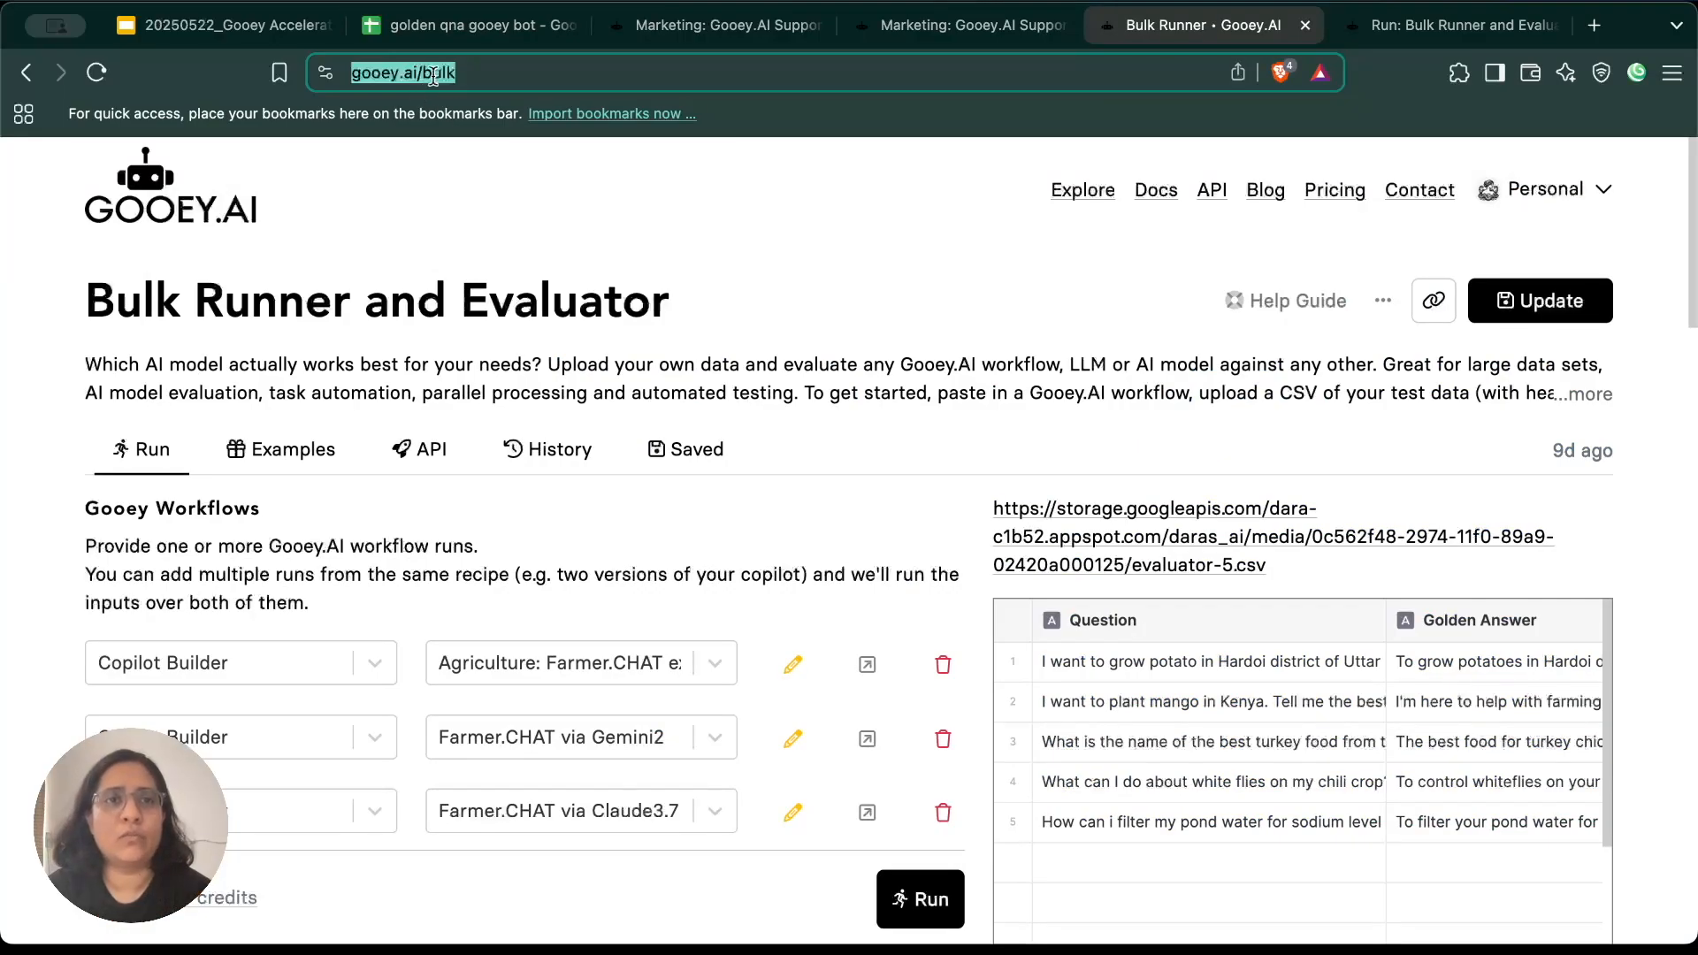
left_click(488, 74)
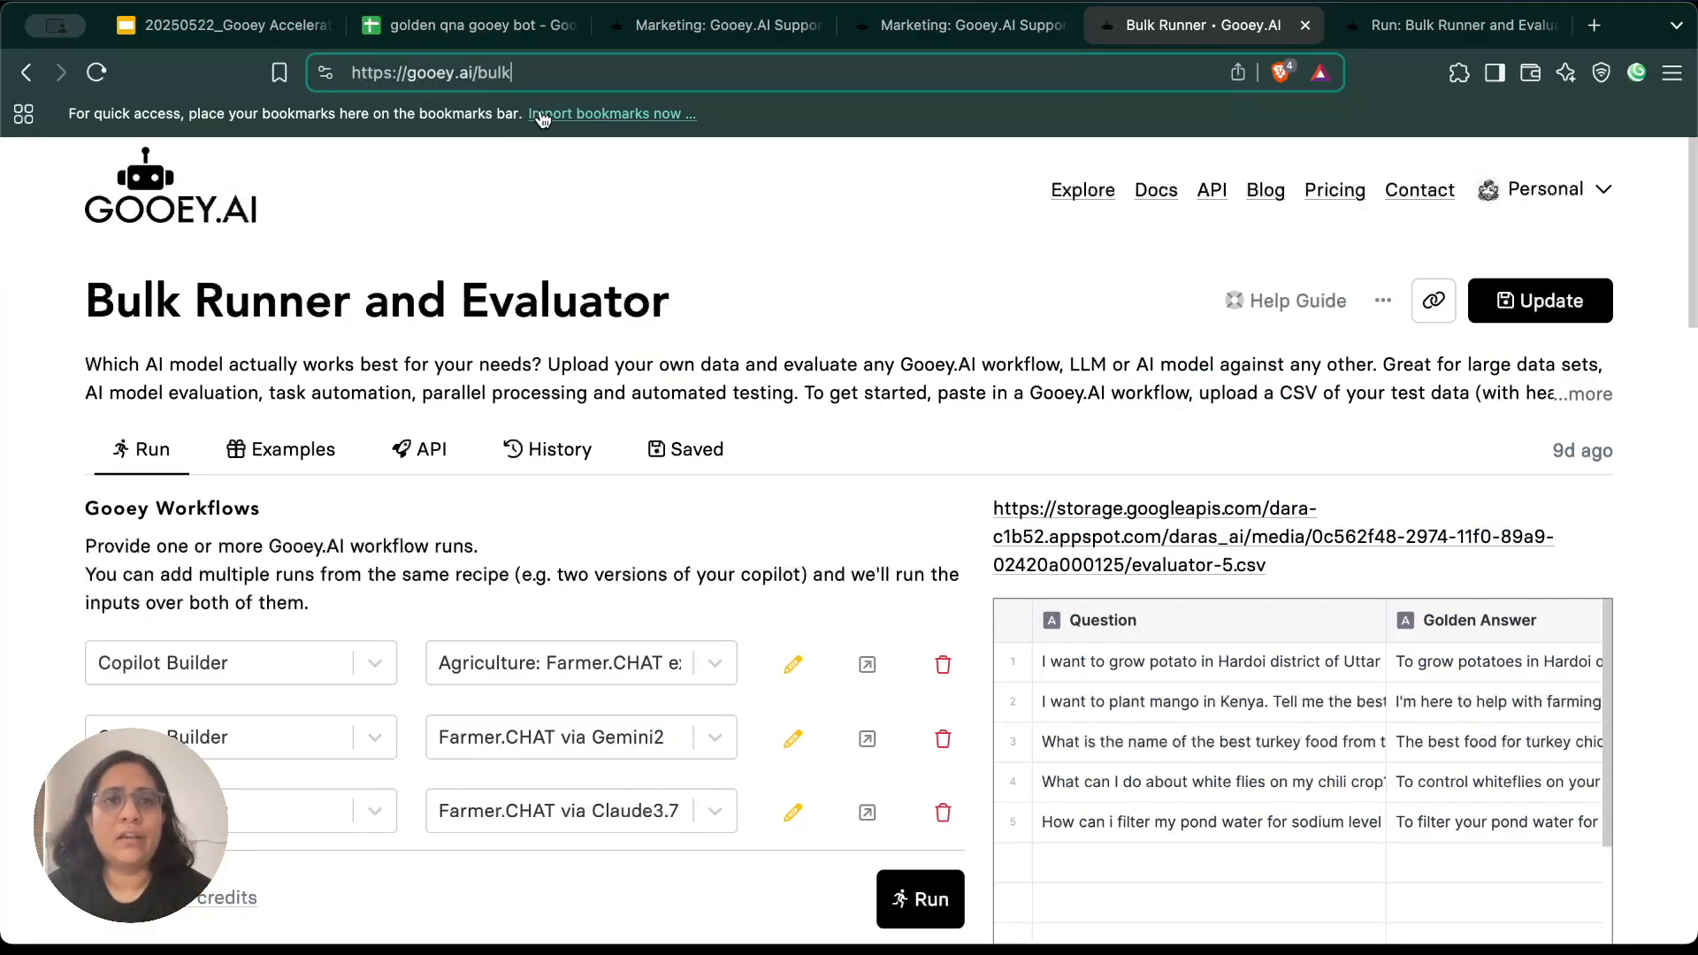
key("Return")
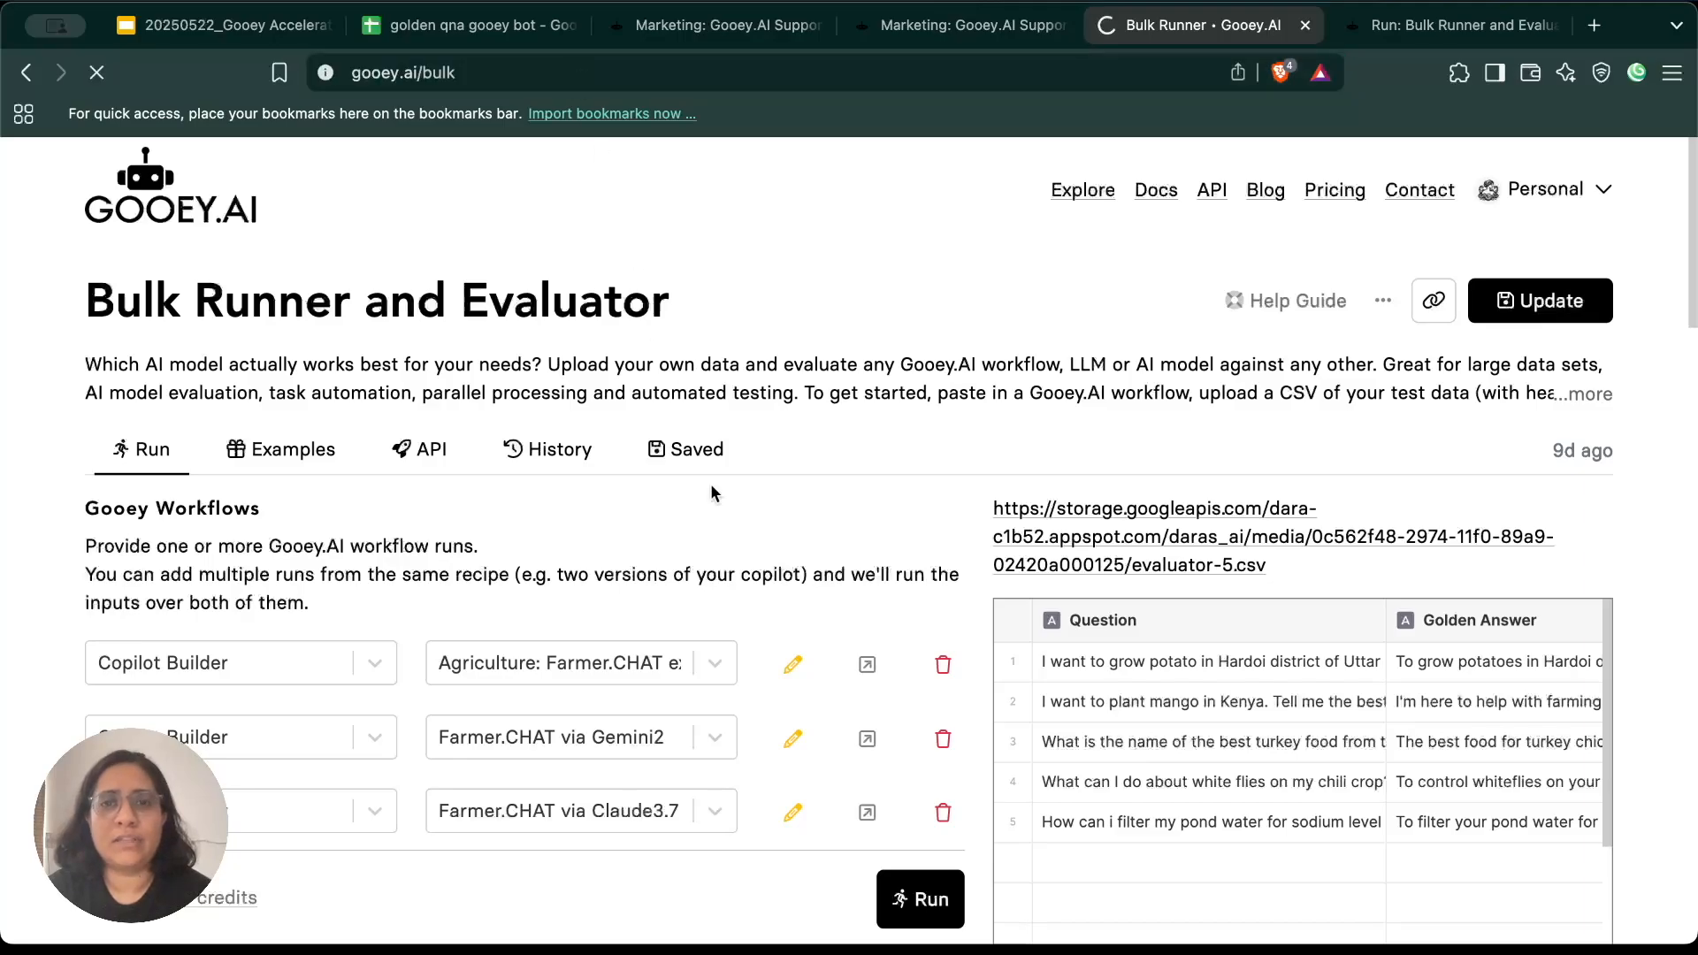
Step: Examine the Bulk Runner example's list of Farmer.CHAT workflows, evaluation results and uploaded question-and-answer preview
scroll(727, 566, "down", 6)
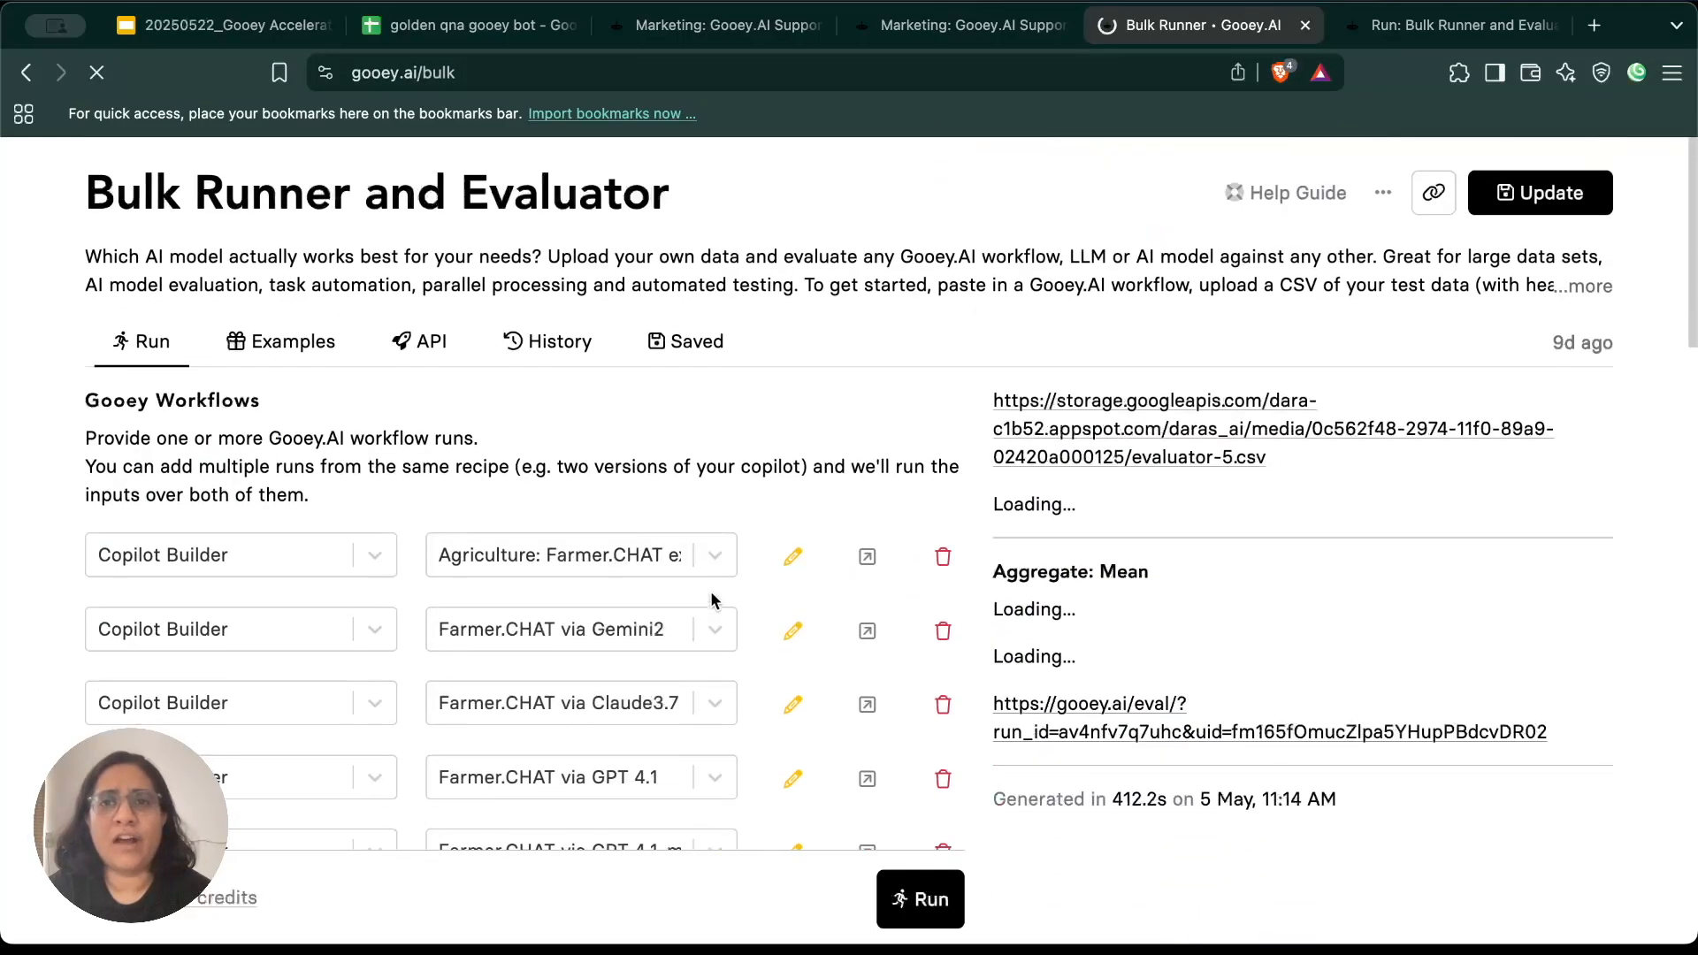
scroll(711, 601, "up", 2)
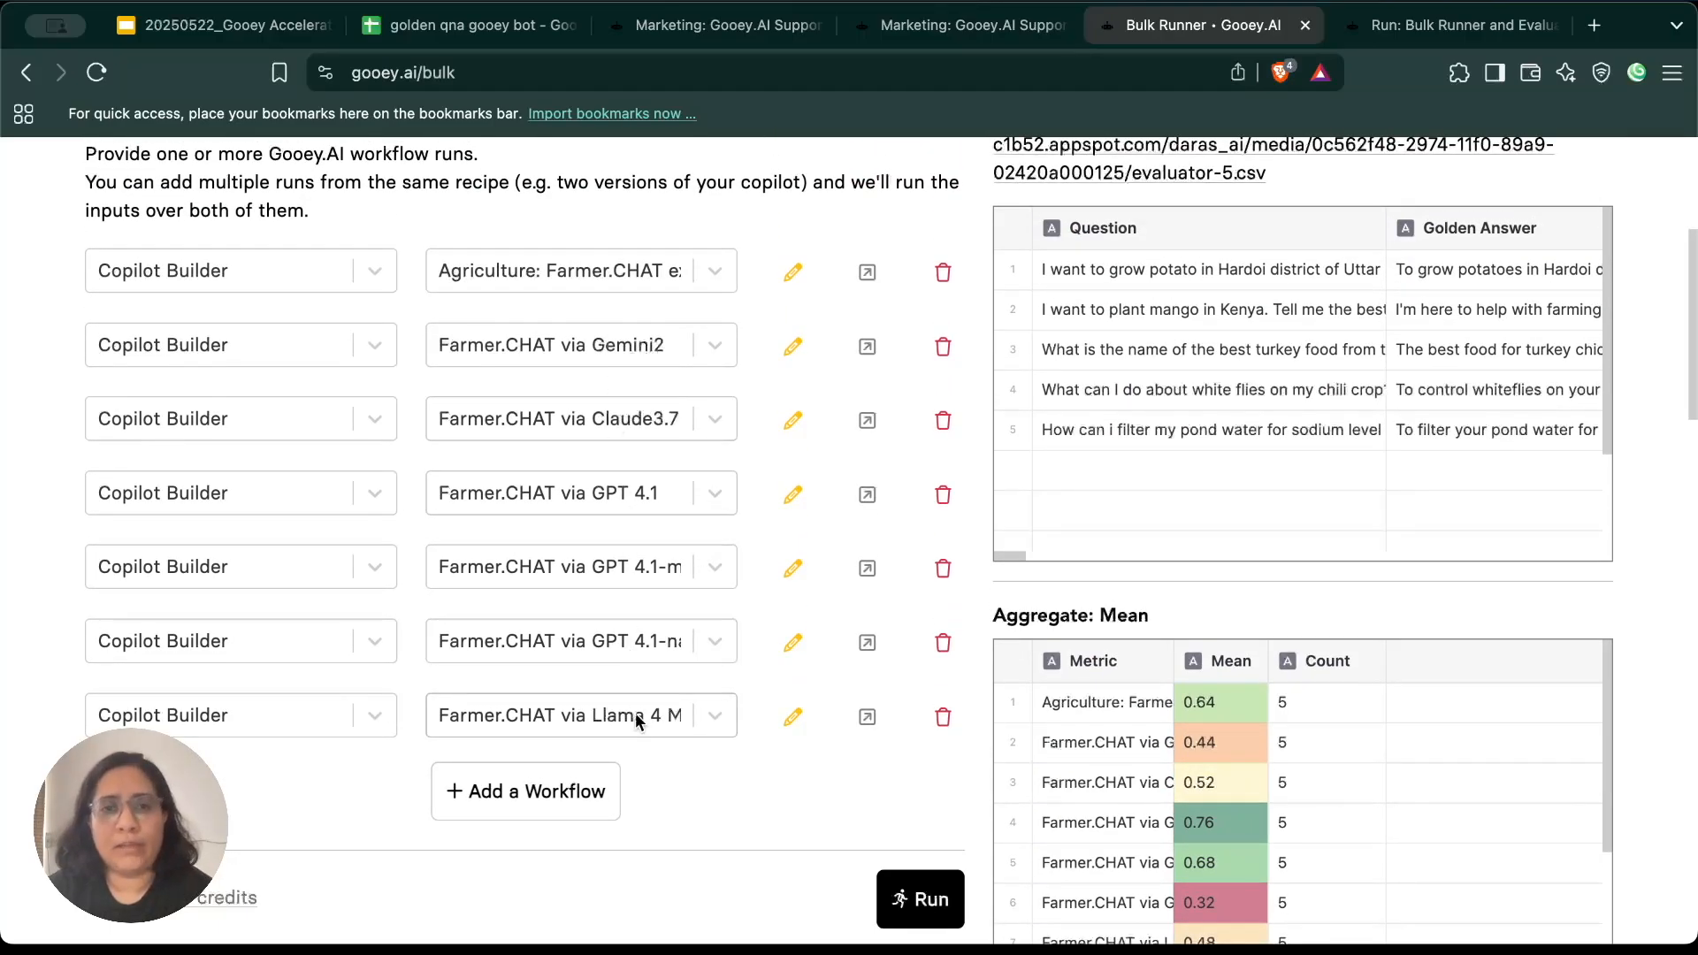
scroll(784, 780, "down", 1)
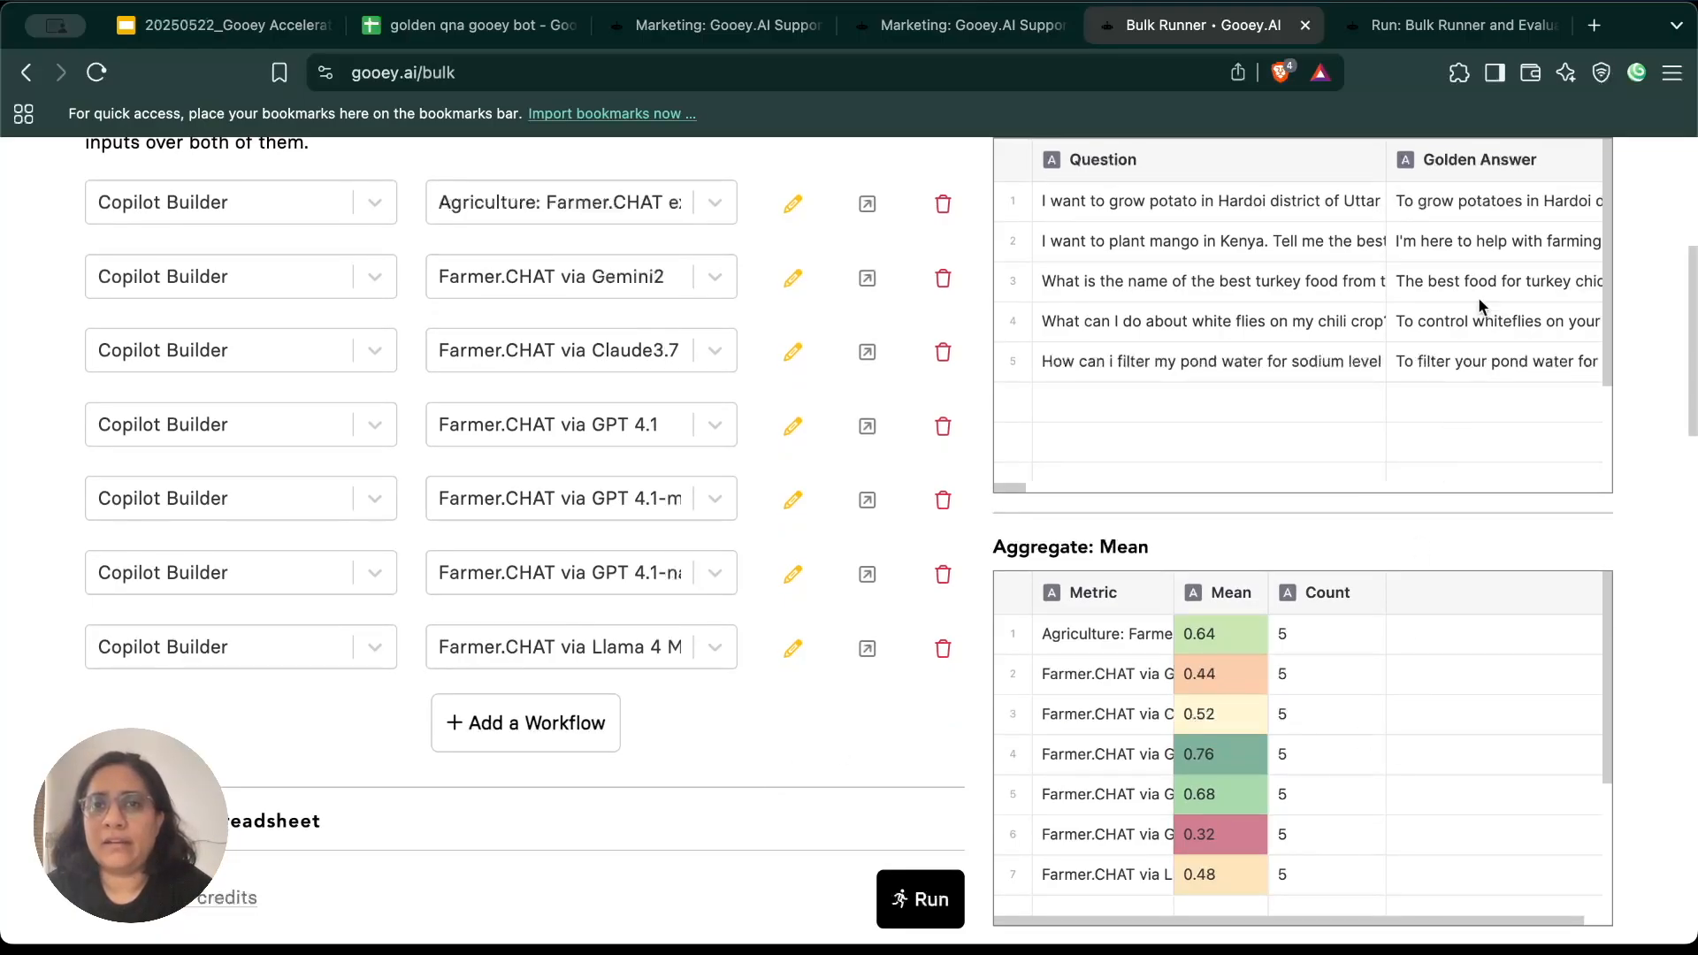
scroll(807, 771, "down", 10)
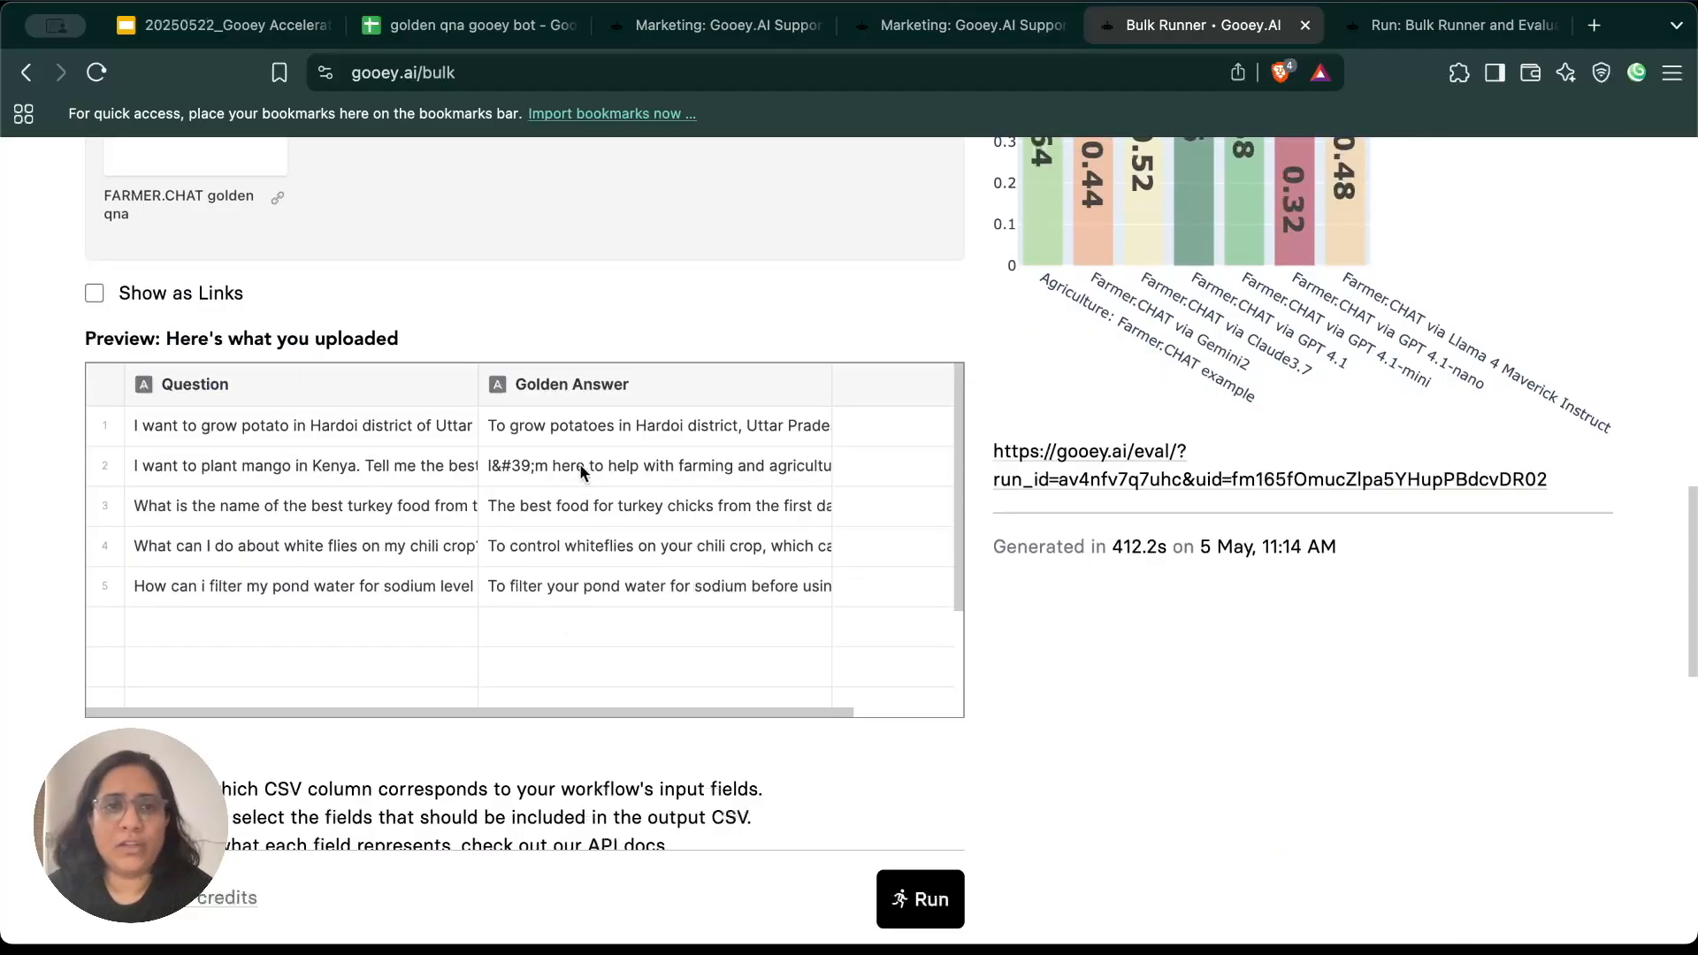
Step: Examine the evaluator output table's question, golden answer and Agriculture: Farmer.CHAT example columns
scroll(629, 492, "up", 10)
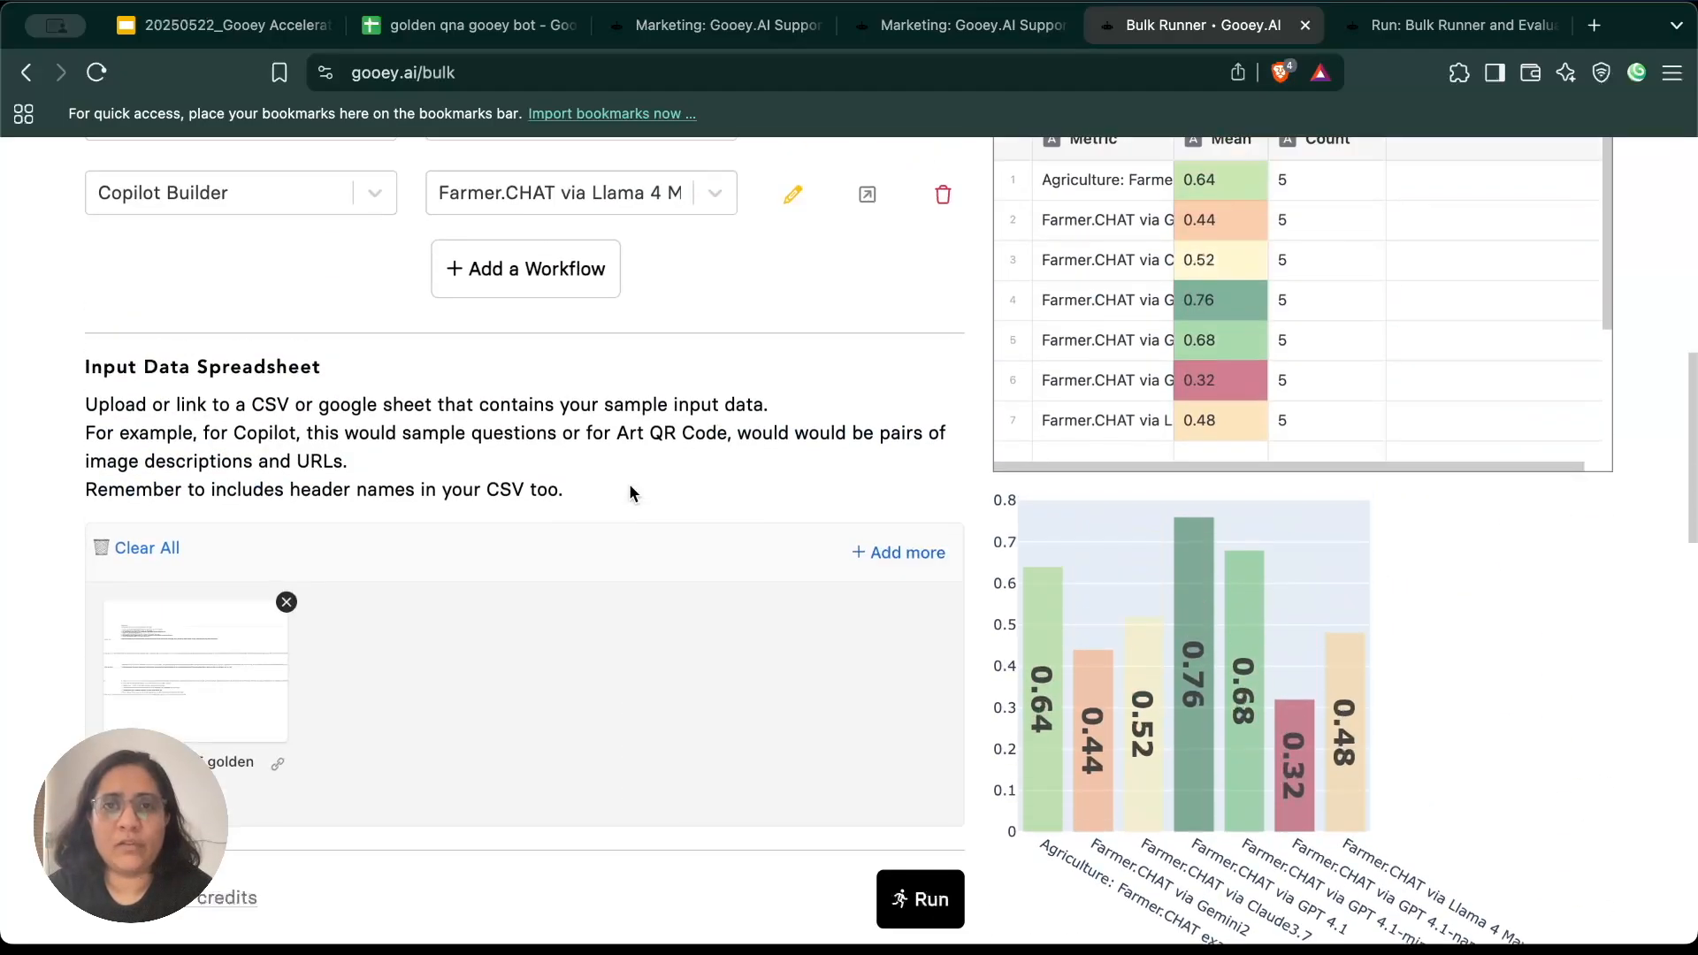
scroll(1213, 453, "right", 3)
scroll(1213, 453, "up", 3)
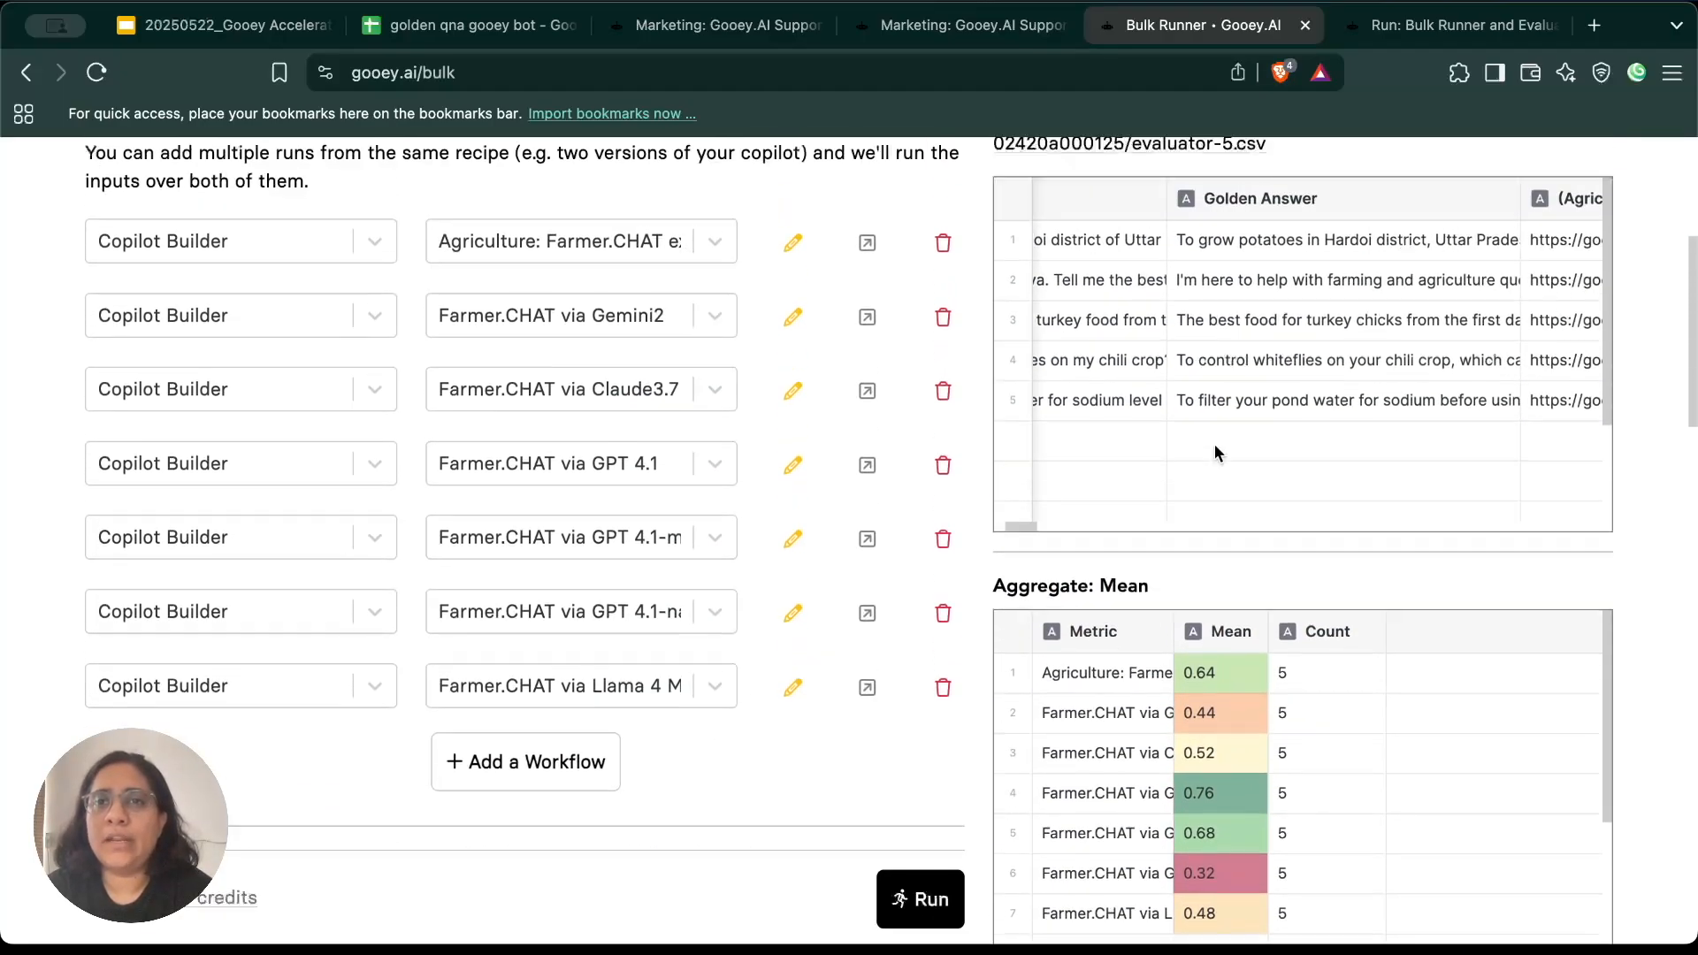
left_click(1107, 309)
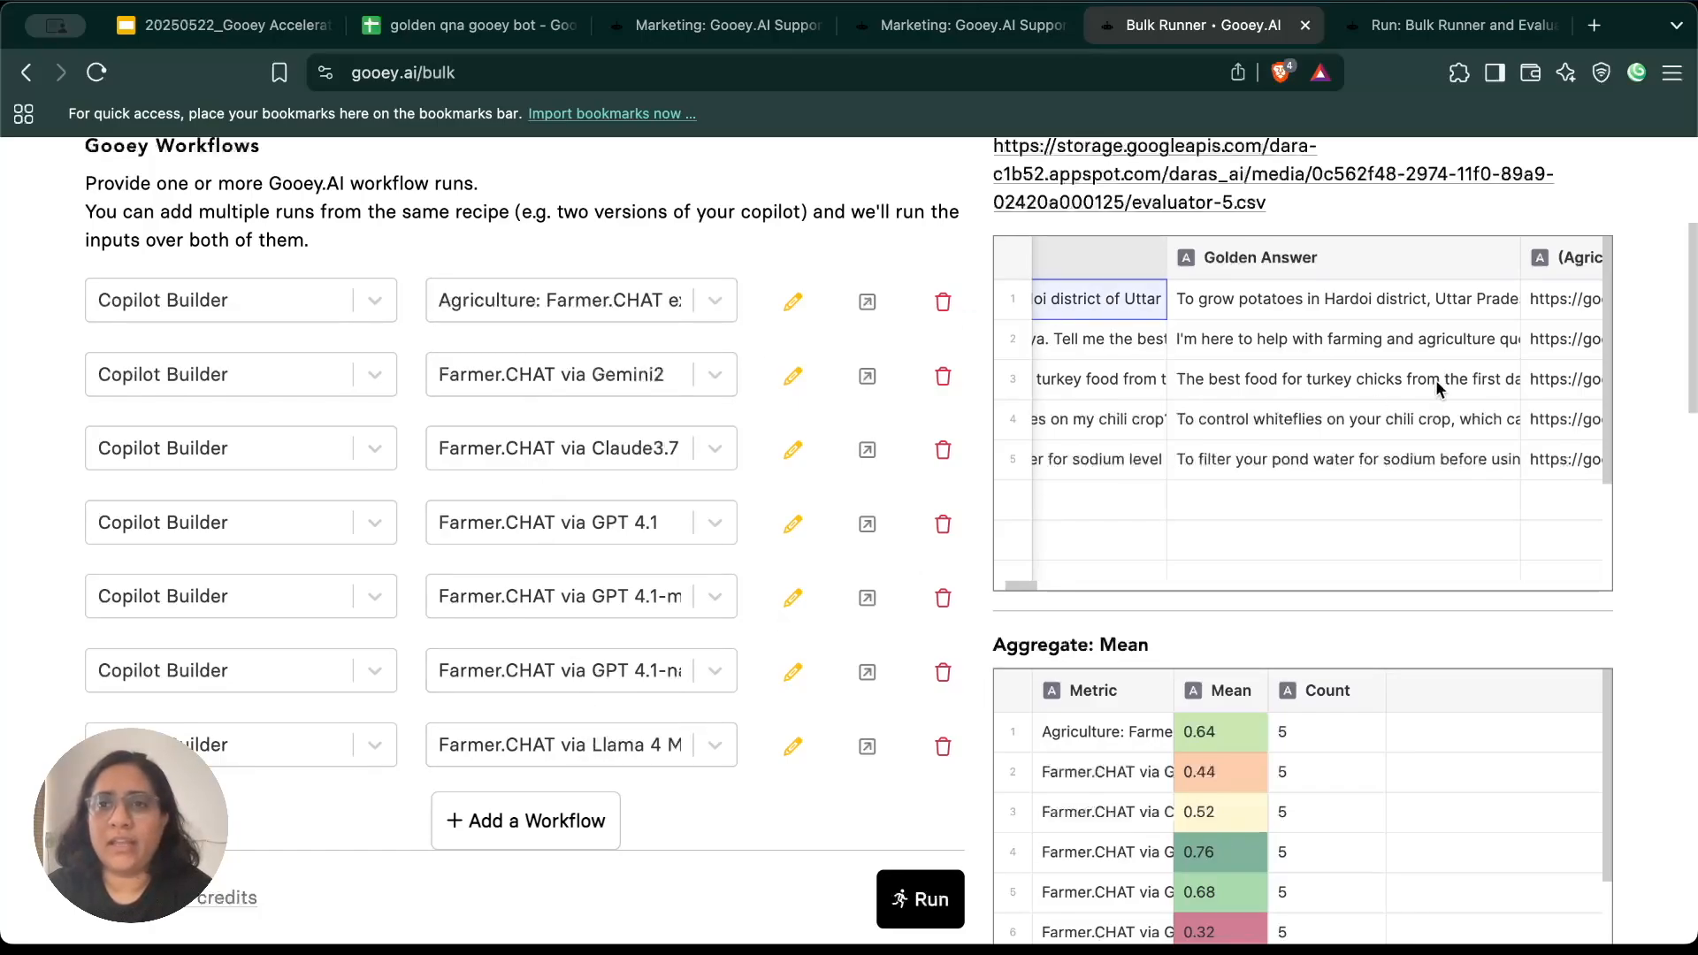
scroll(1437, 389, "right", 5)
scroll(1437, 389, "right", 4)
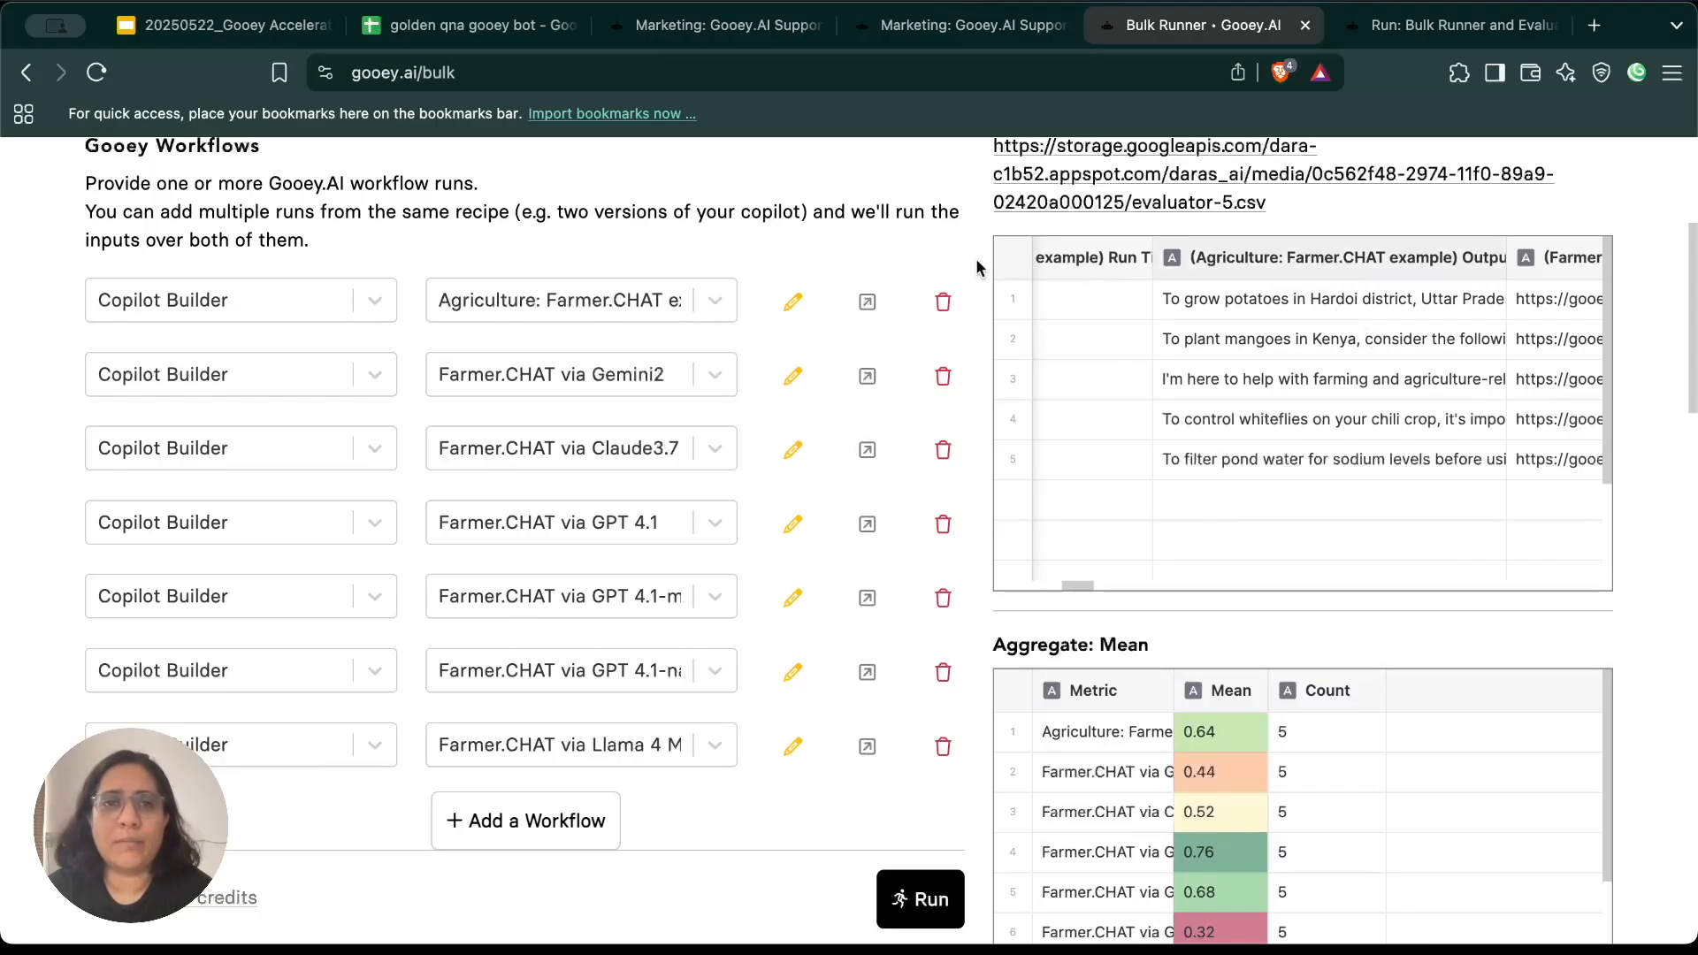
left_click(1406, 301)
scroll(1405, 307, "right", 4)
scroll(1404, 308, "right", 1)
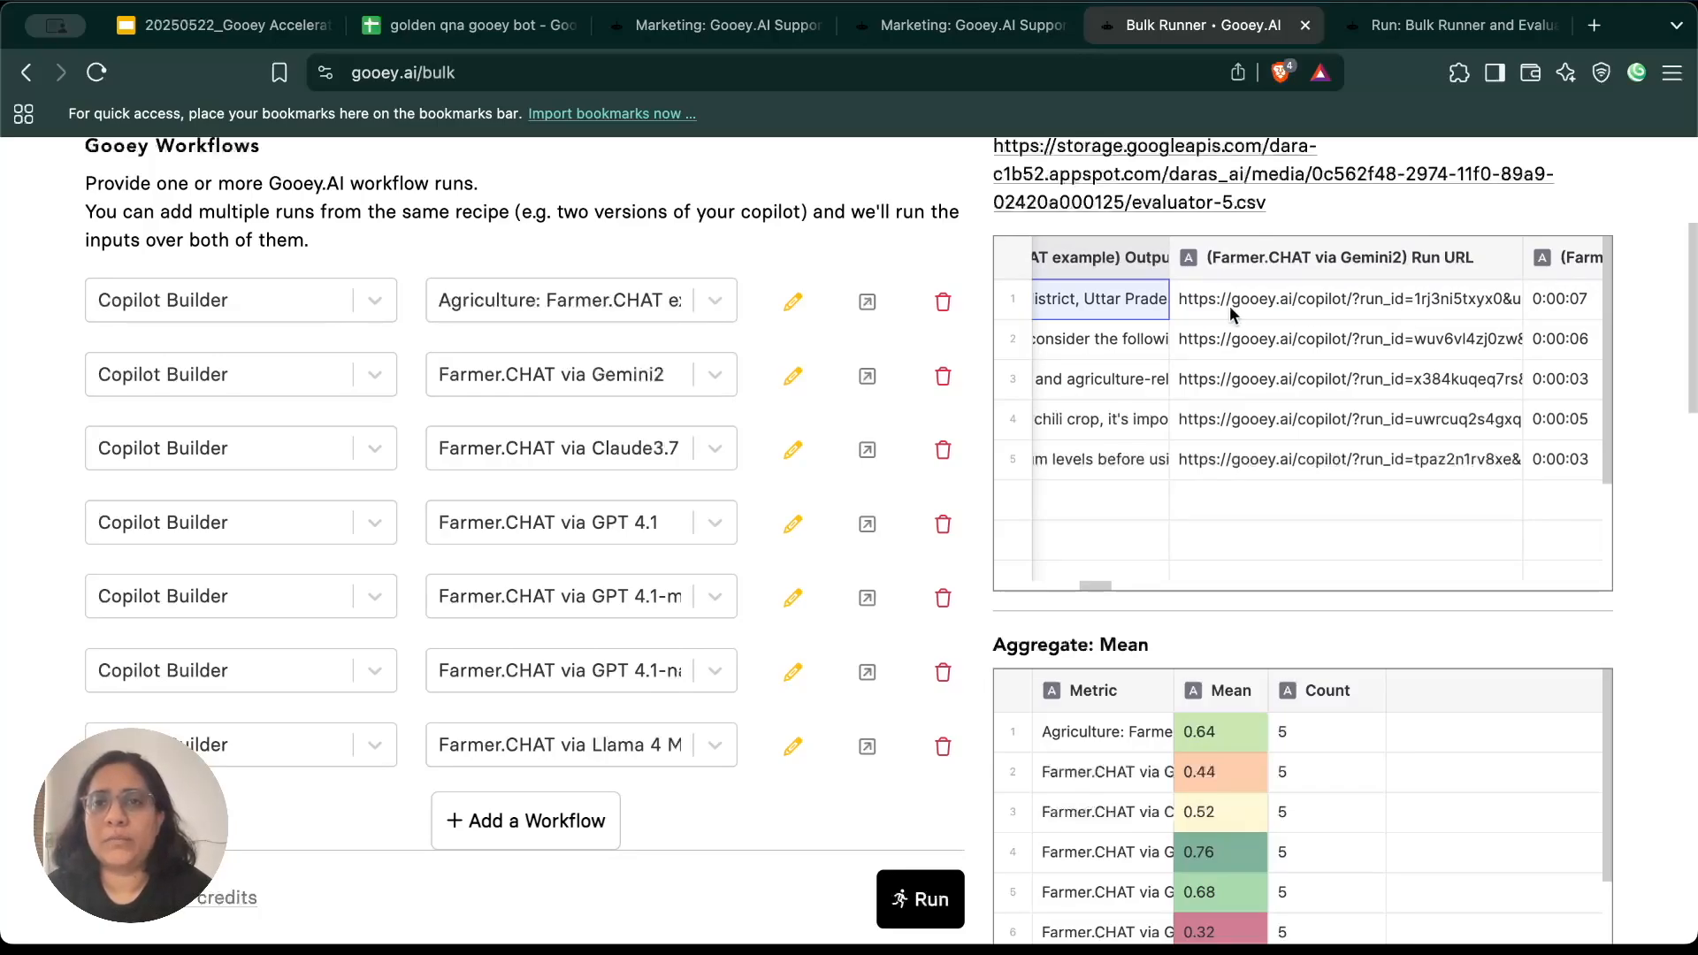
Step: View the run URL, run time and output text columns for the Gemini2 run, and the run time for Claude3.7
left_click(1185, 339)
scroll(1421, 285, "right", 5)
scroll(1410, 304, "right", 6)
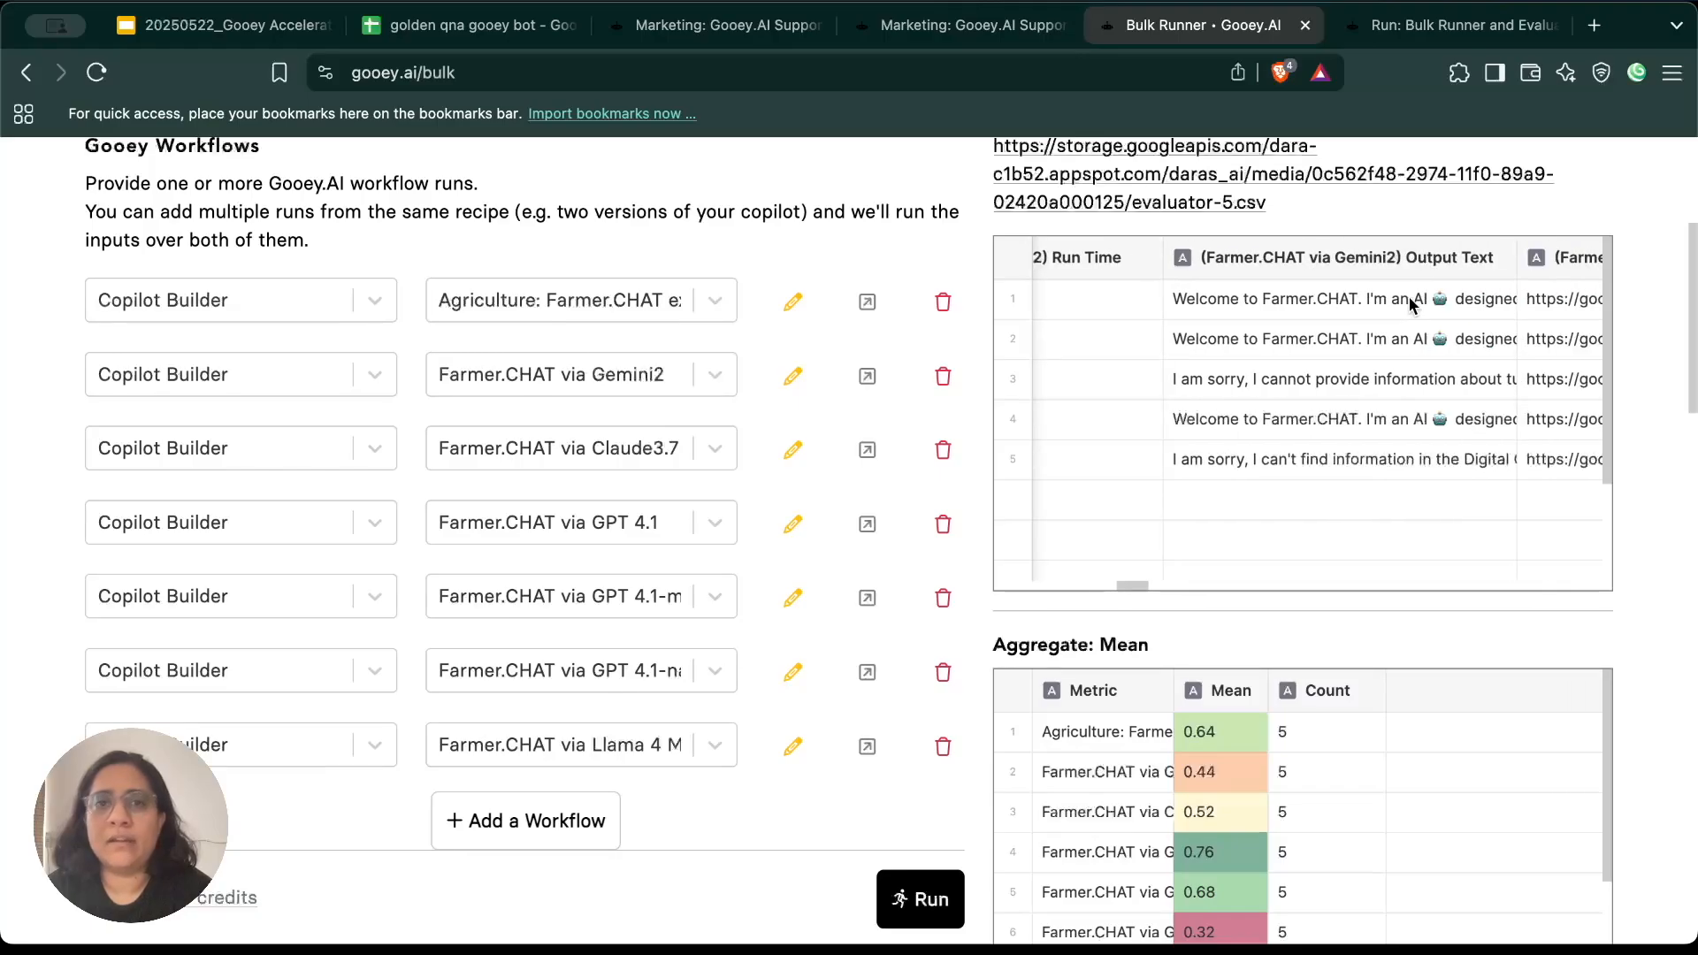
left_click(1432, 285)
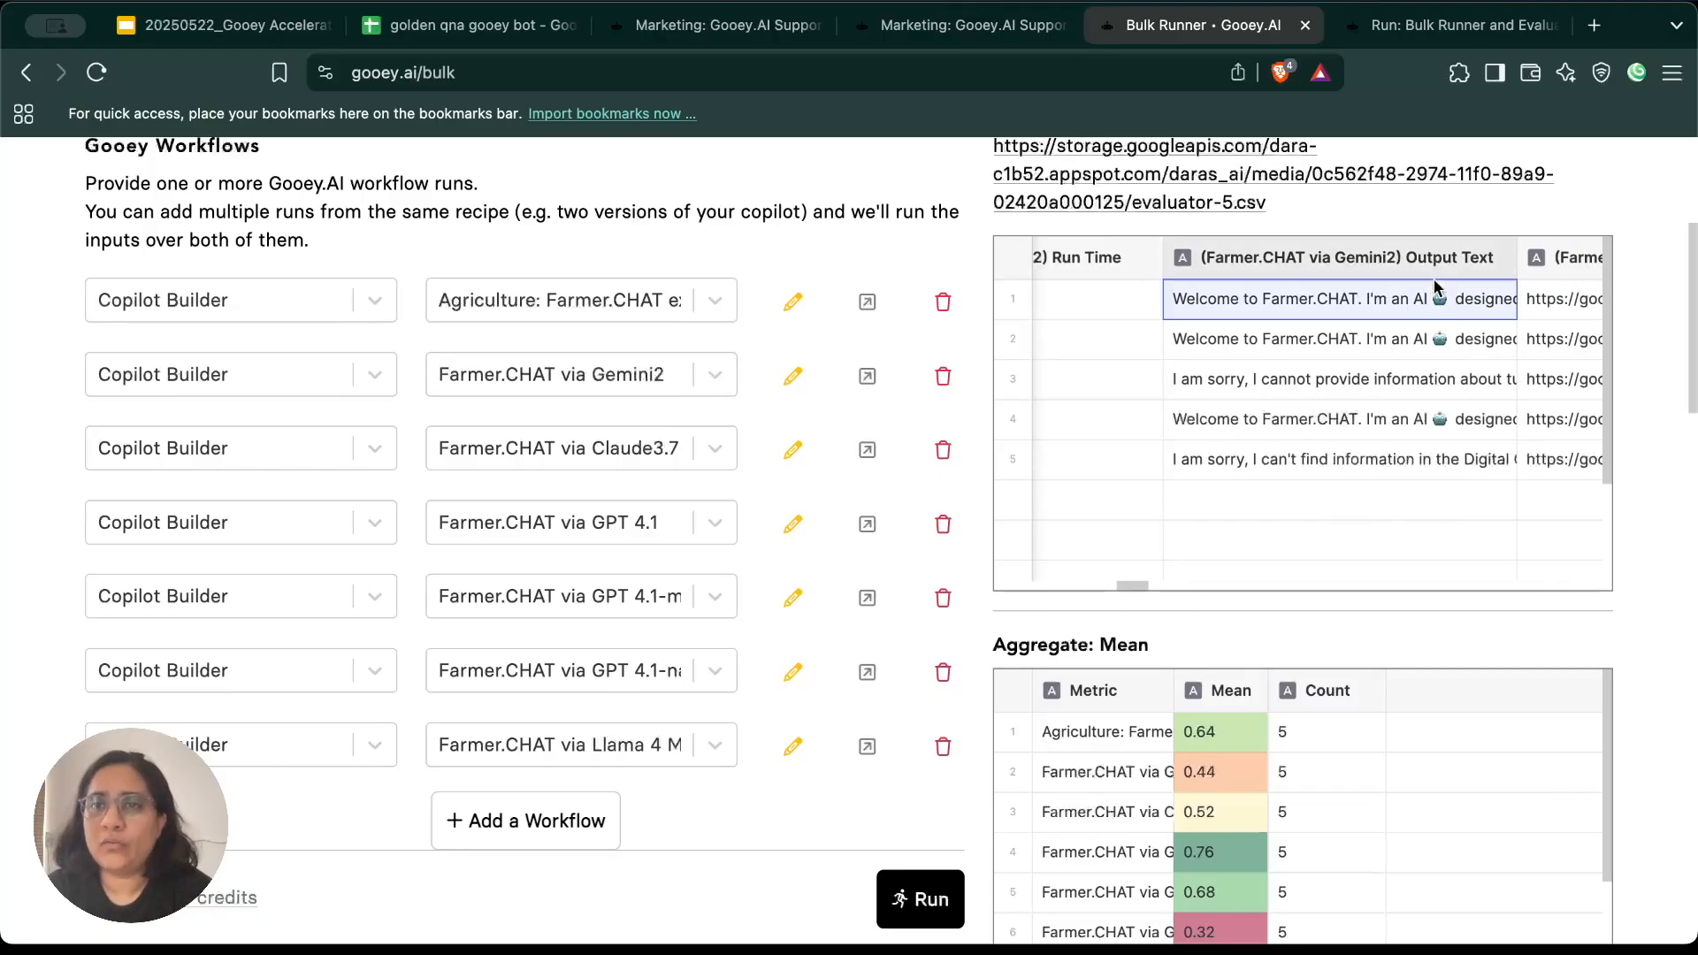
left_click(1559, 304)
scroll(1558, 305, "right", 10)
left_click(1561, 314)
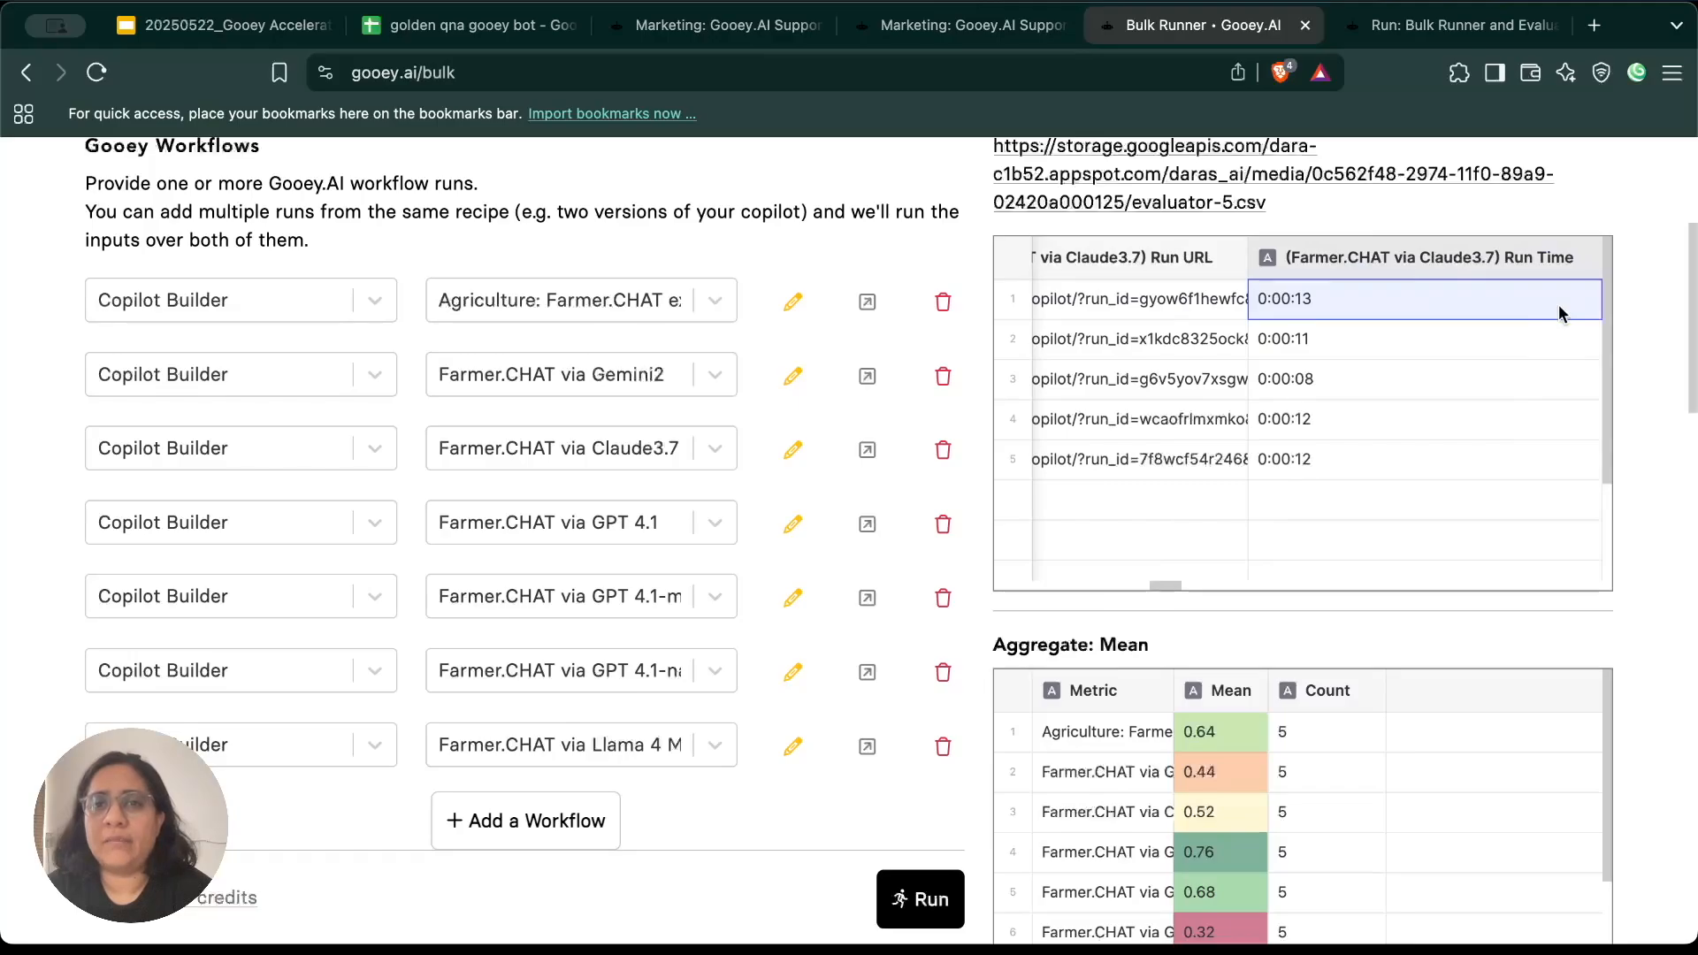
Step: Go through the remaining model output columns of the evaluator table as far as the Compare - best_model column
key("Right")
key("Right")
key("Right")
key("Right")
key("Right")
key("Right")
key("Right")
key("Right")
key("Right")
key("Right")
key("Right")
key("Right")
key("Right")
key("Right")
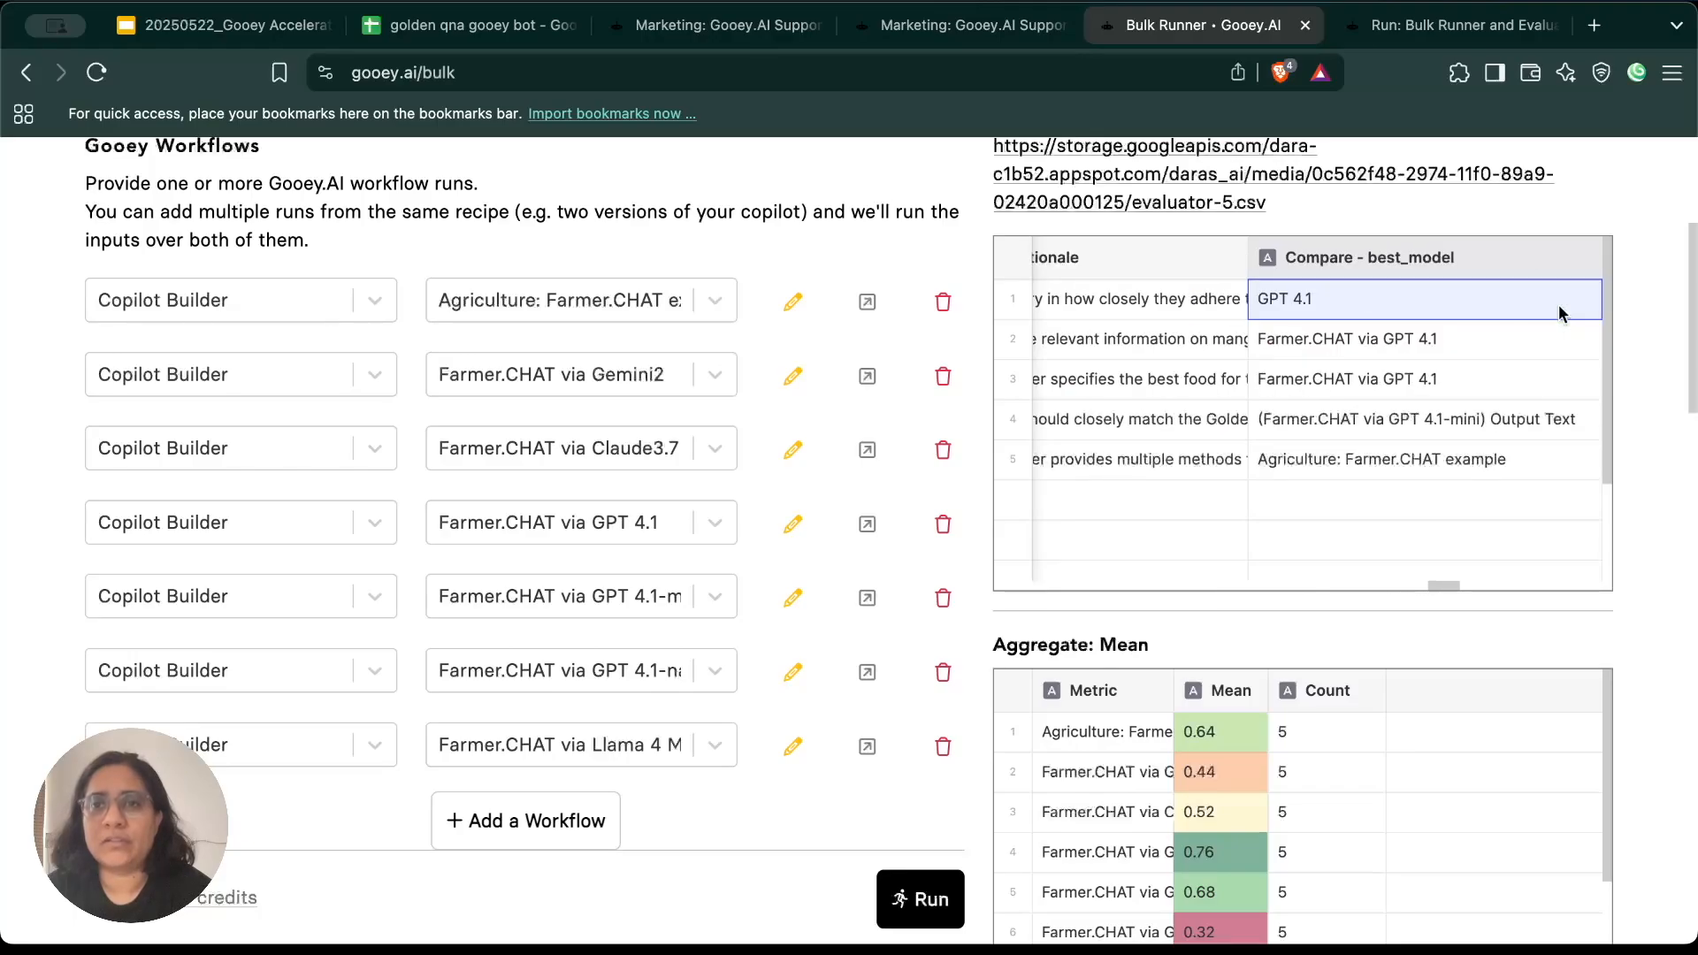
Step: Review the comparison rationale and best model columns, and the per-question scores from the Agriculture example through GPT 4.1-mini
key("Left")
key("Left")
key("Right")
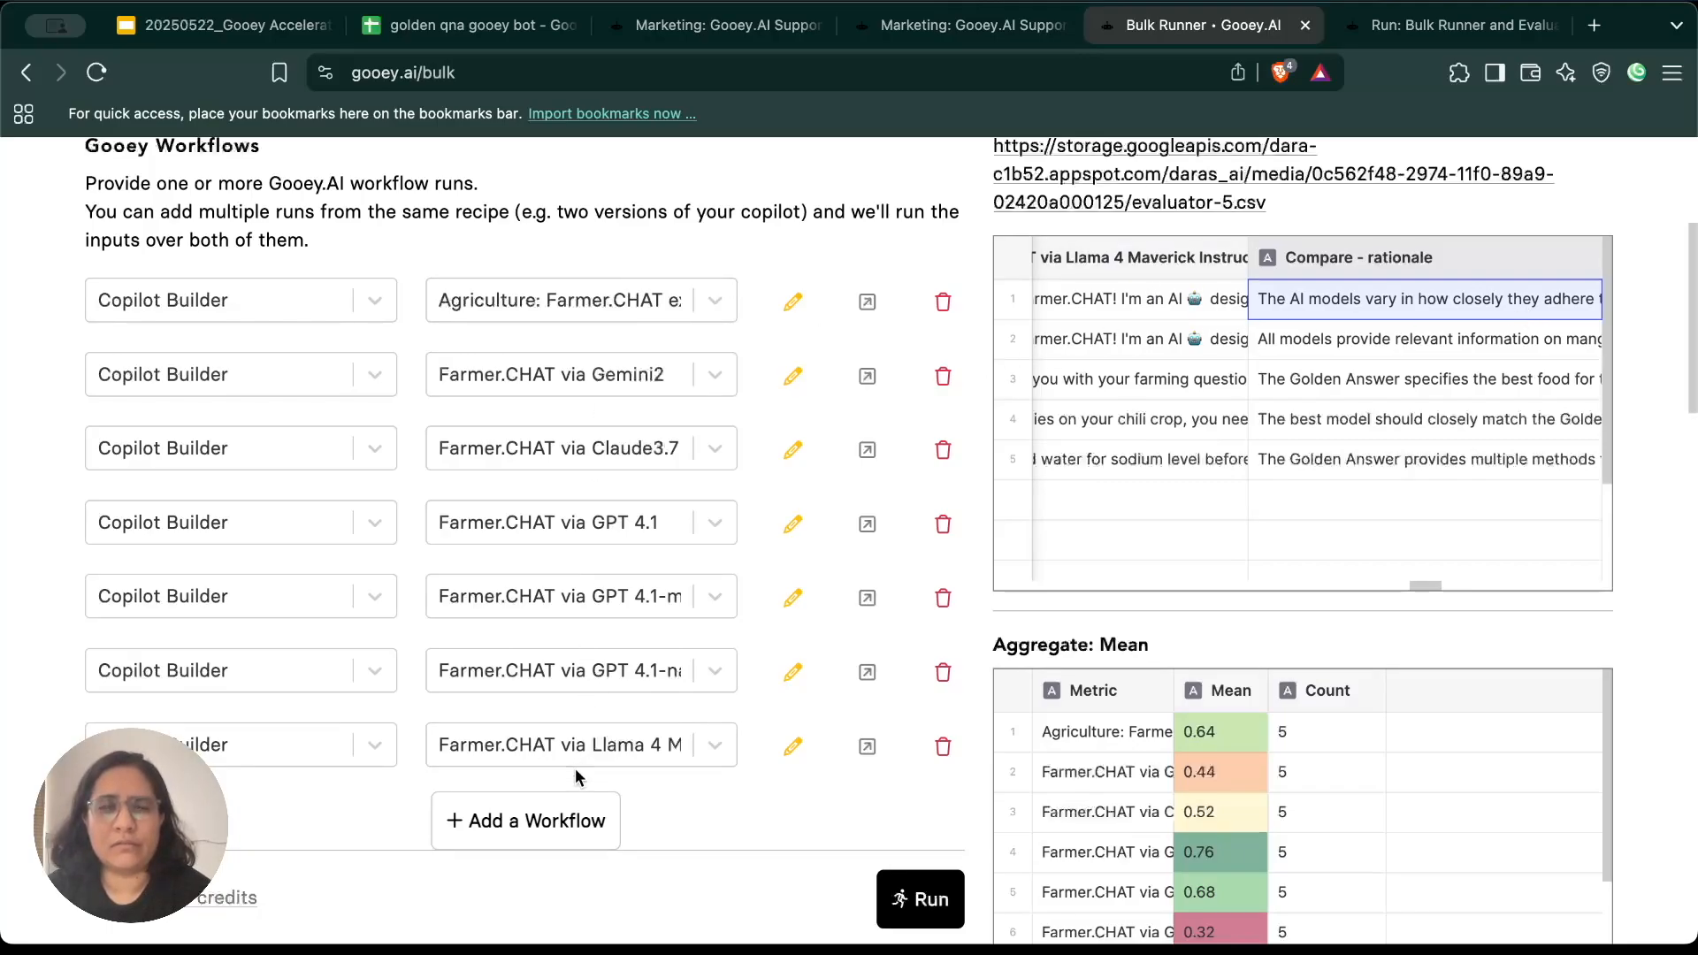
key("Right")
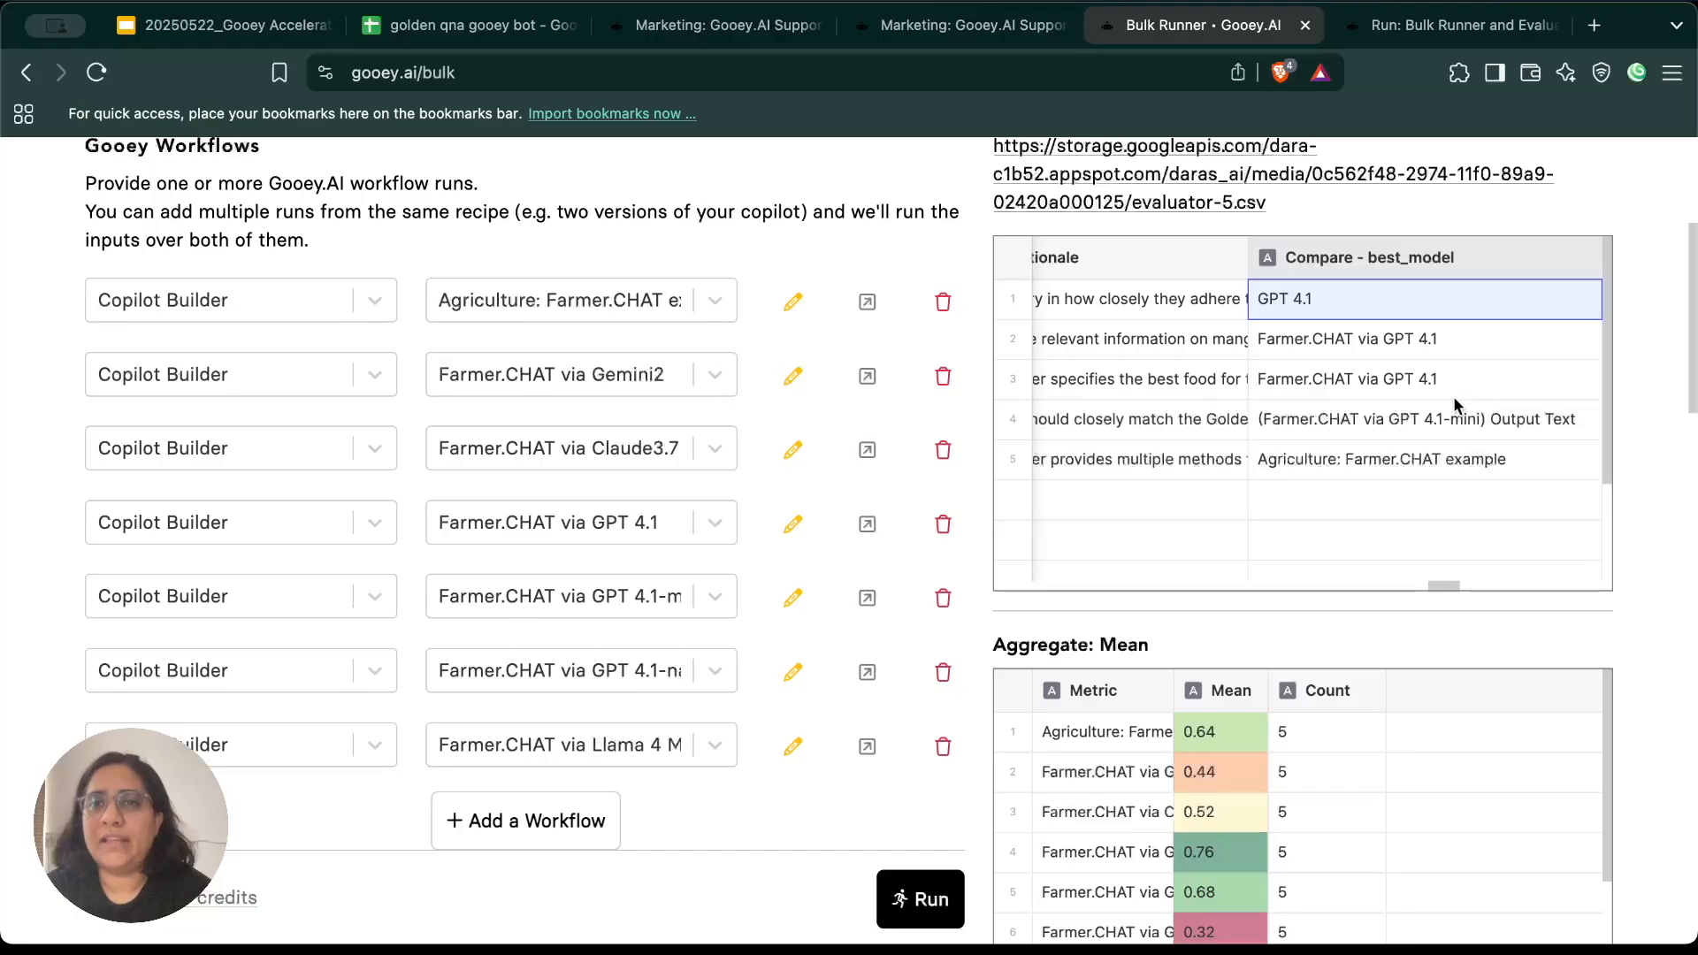
key("Right")
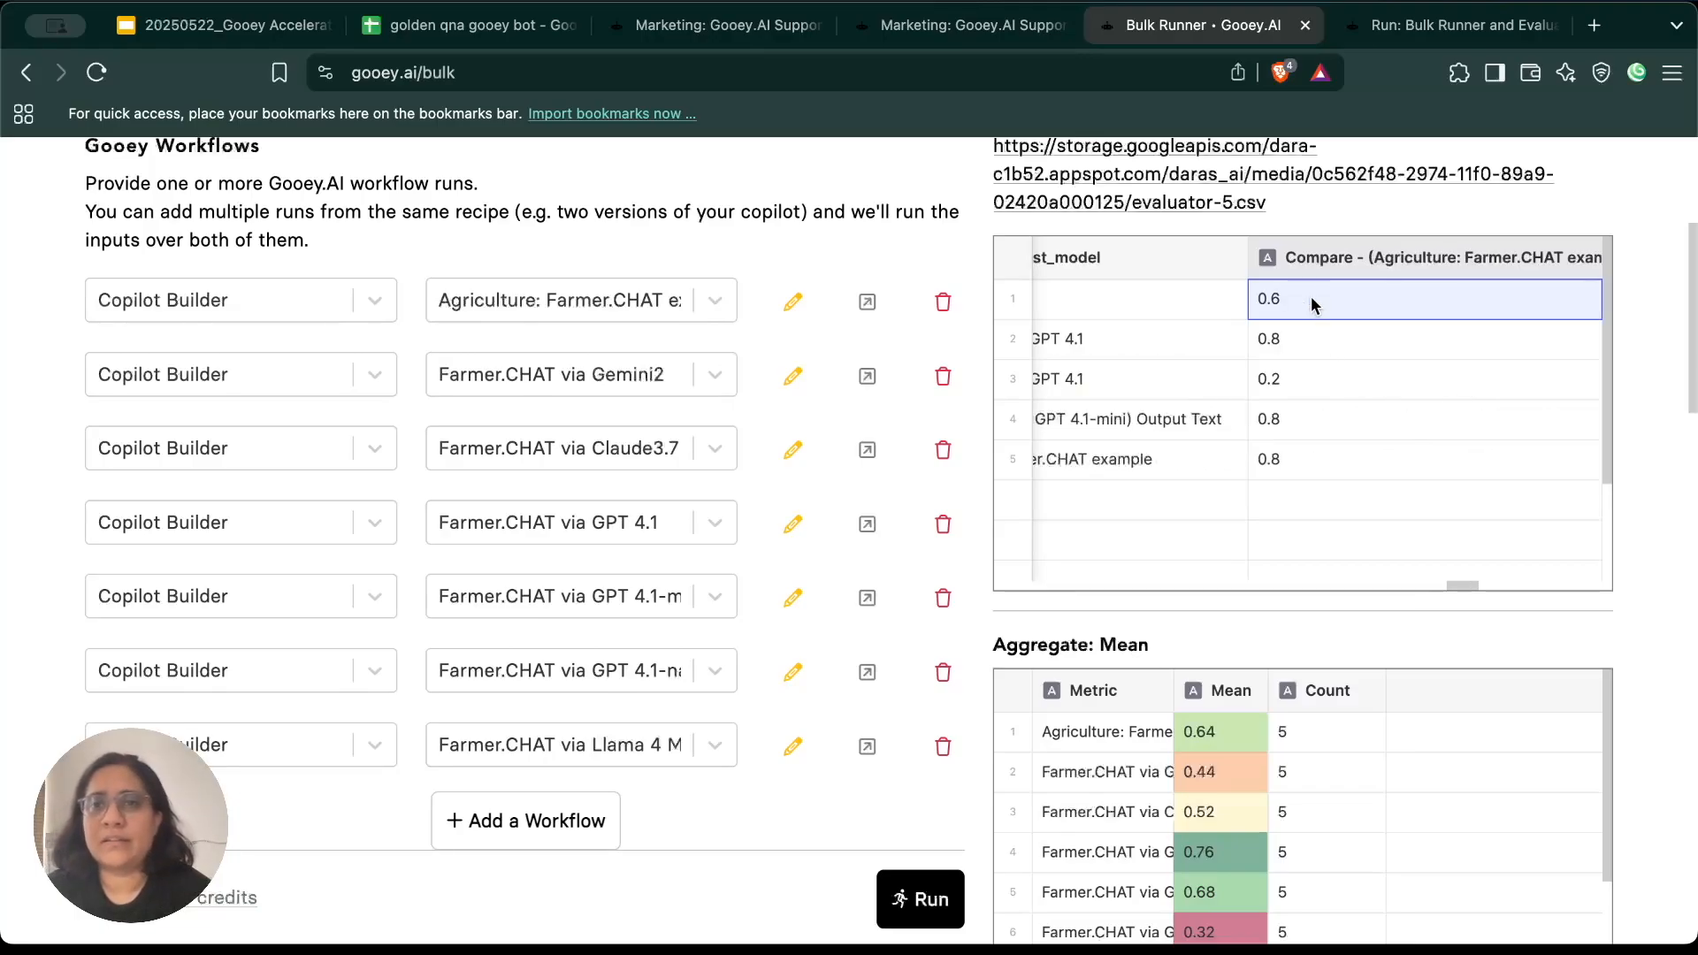
key("Right")
key("Right")
key("Right")
key("Right")
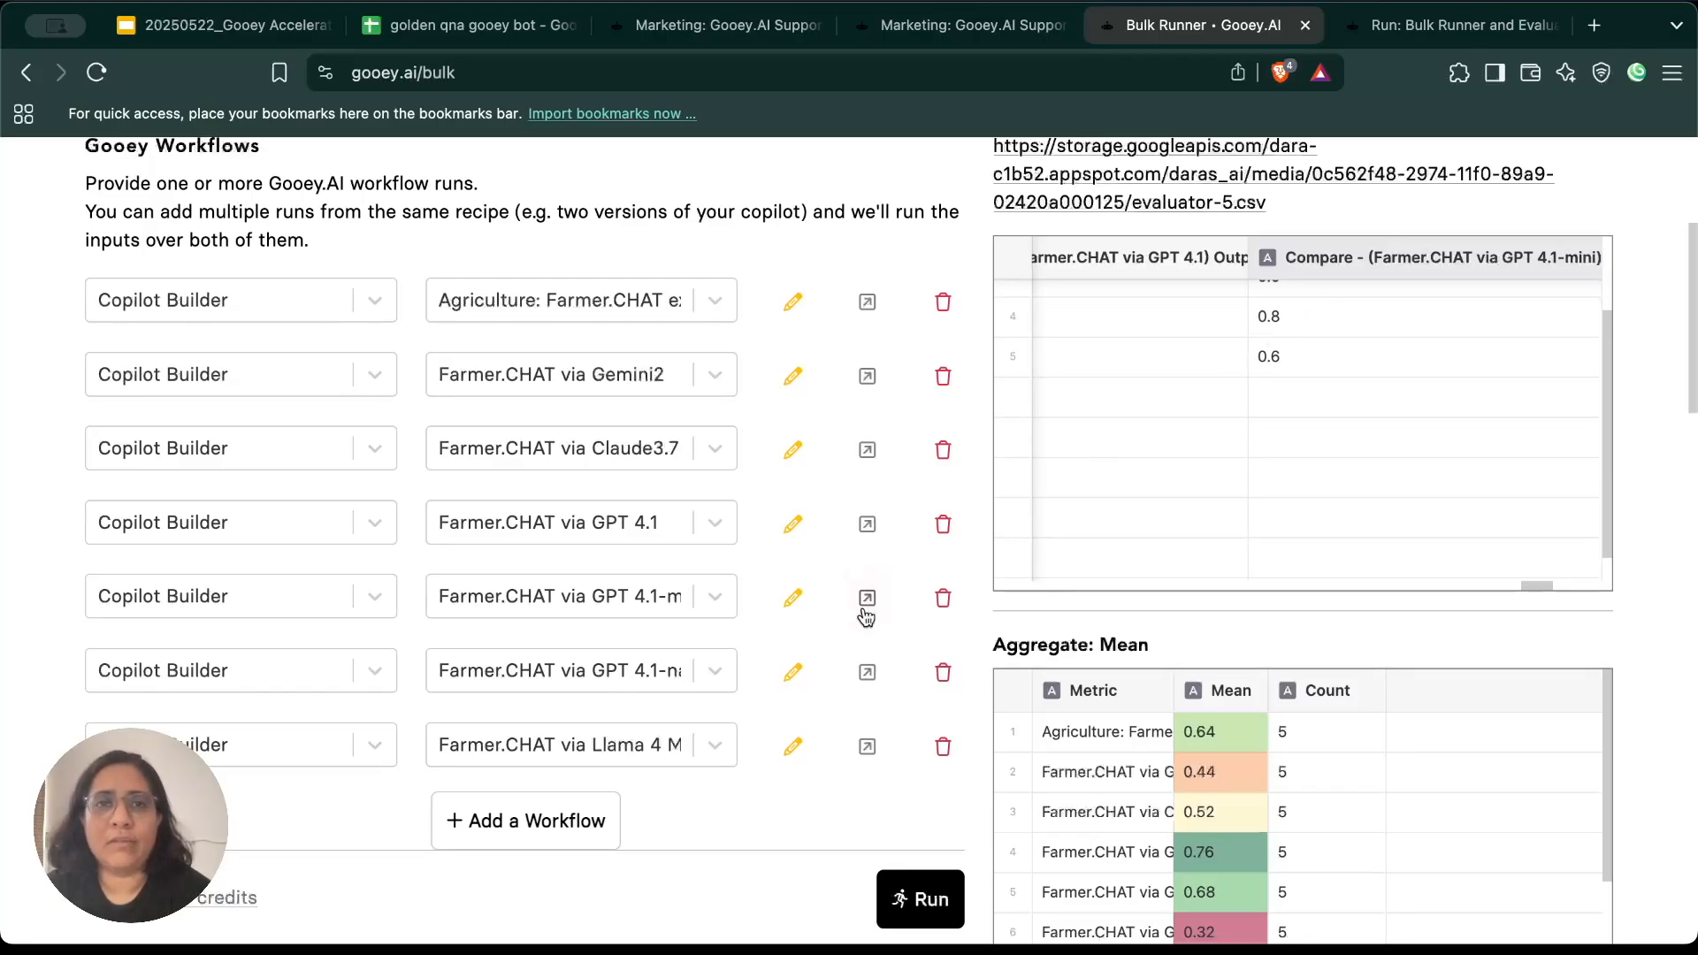
Step: View the comparison scores through Llama 4 Maverick, and examine the Aggregate: Mean table and its bar chart
scroll(476, 686, "down", 3)
scroll(476, 686, "down", 9)
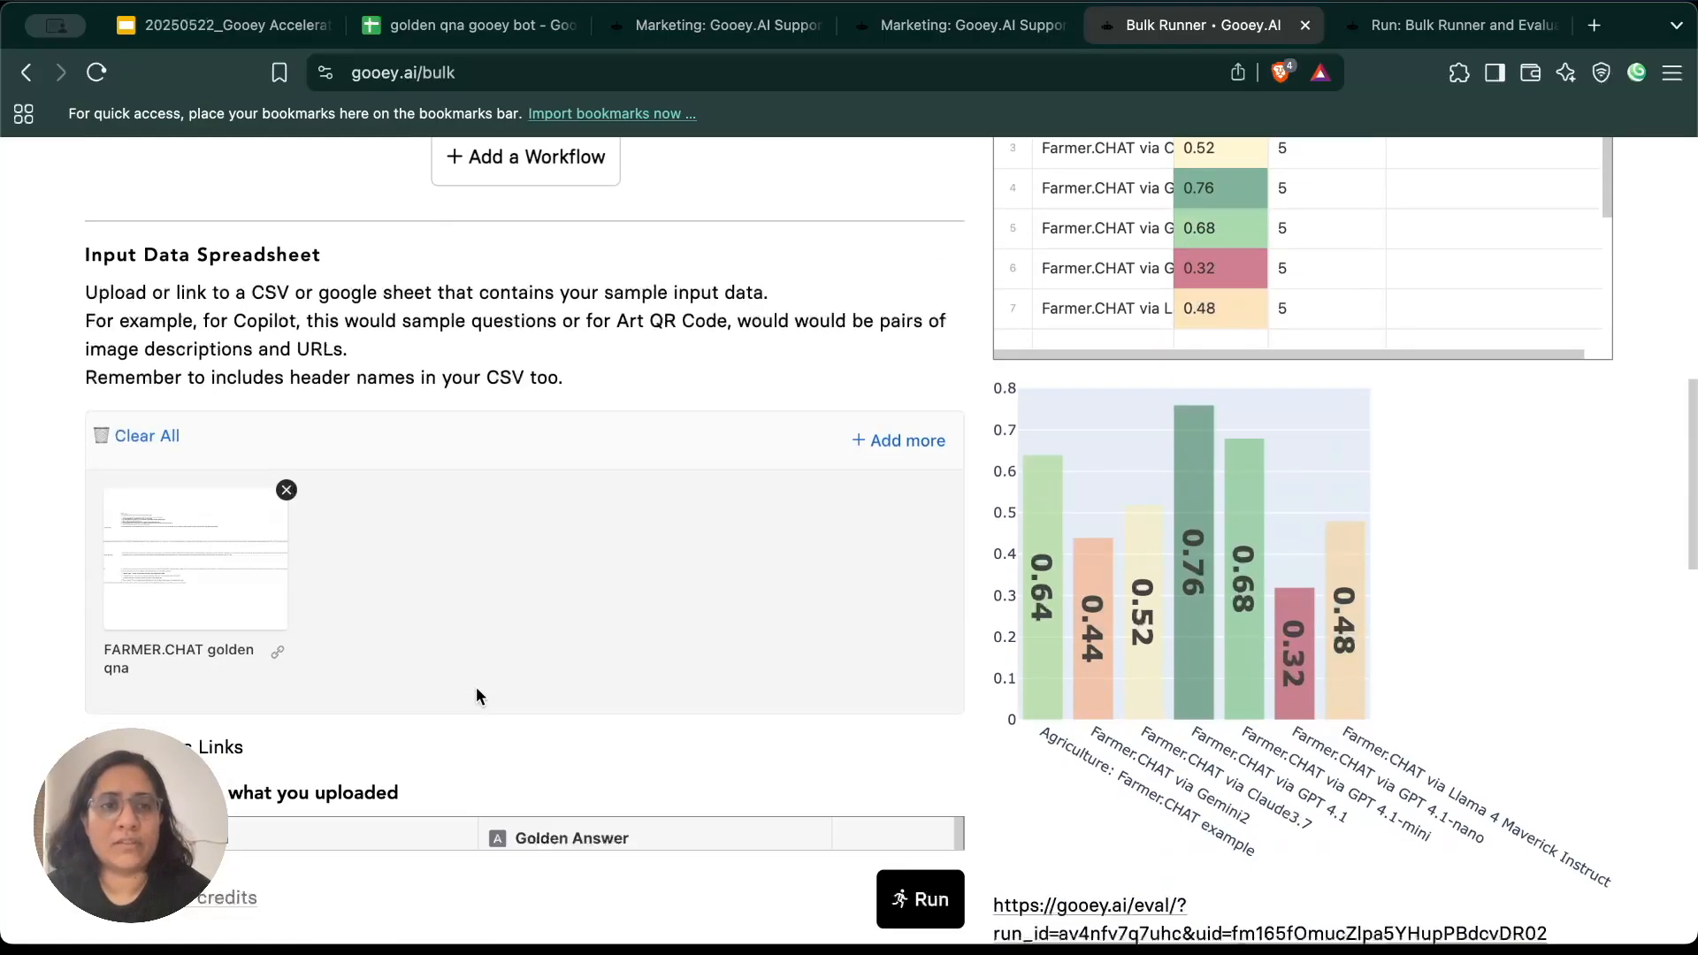
scroll(742, 514, "up", 8)
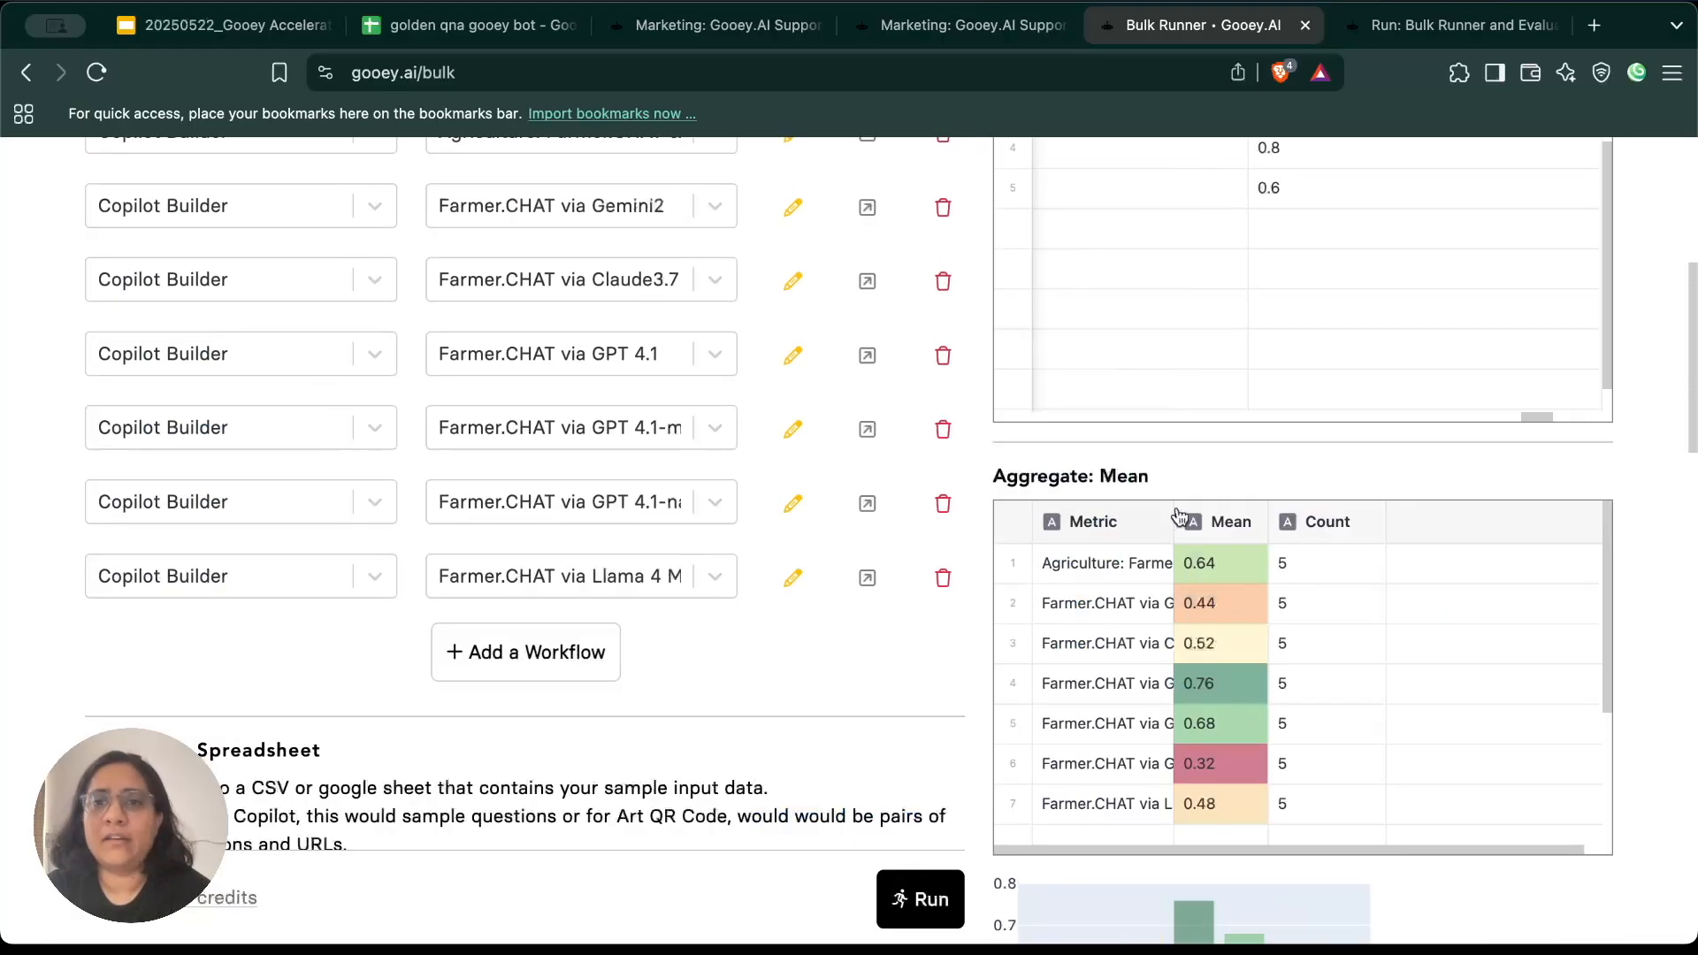
scroll(1275, 463, "up", 3)
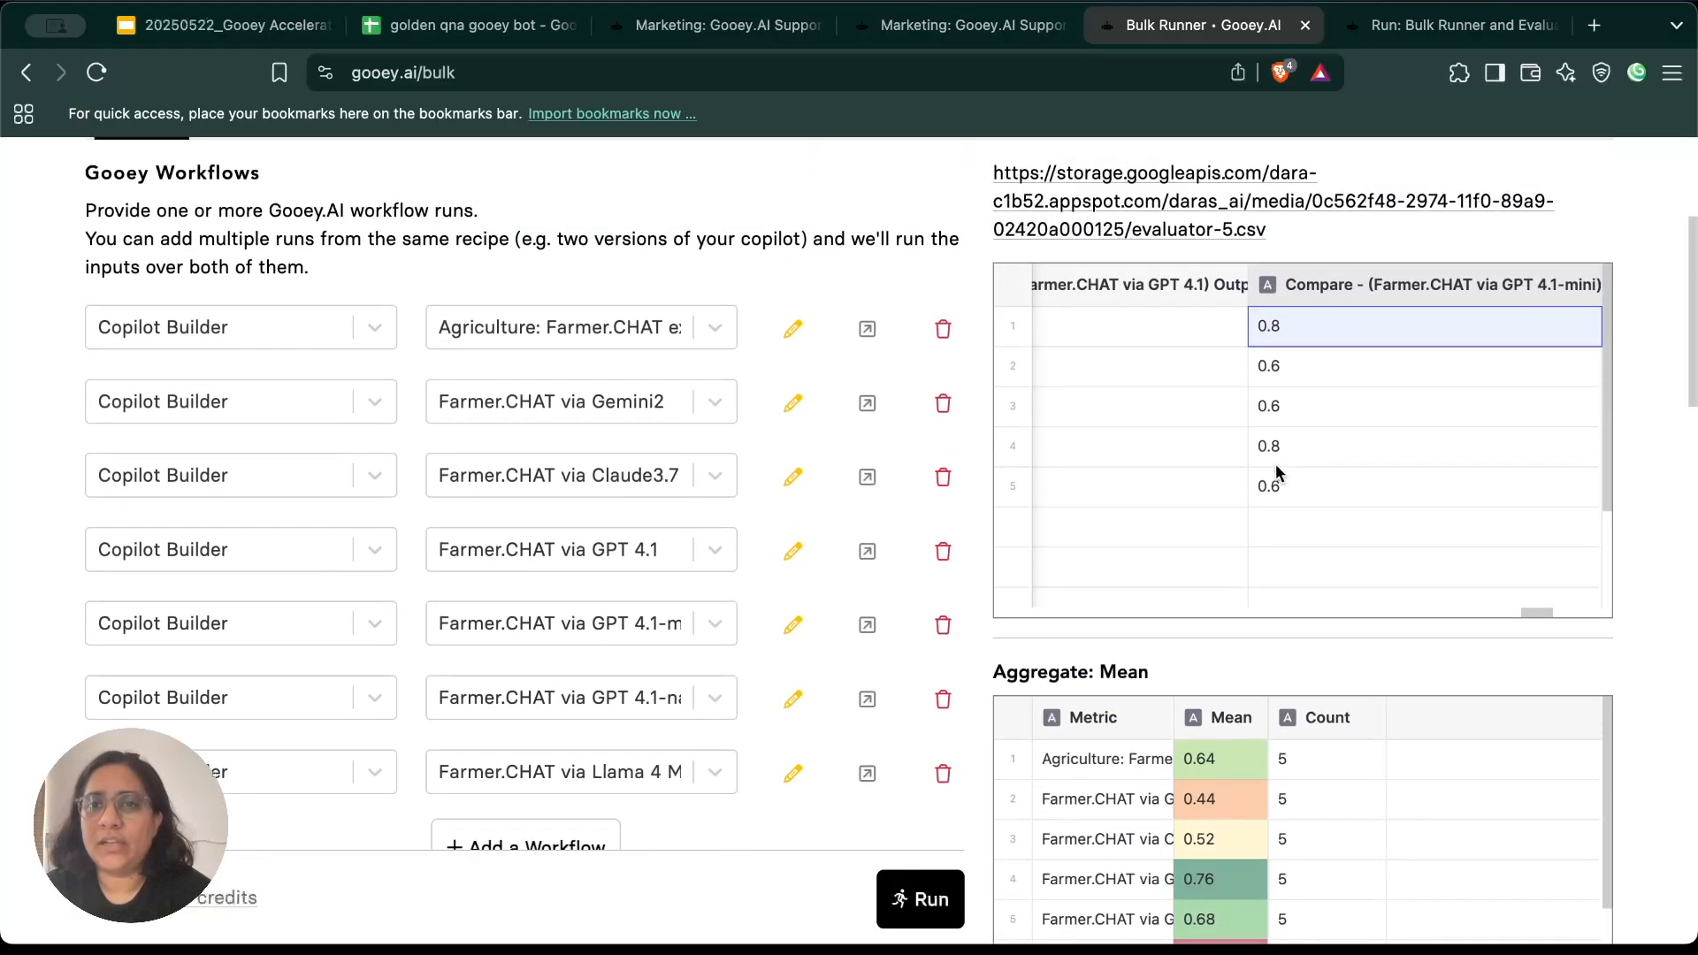
scroll(1440, 421, "right", 2)
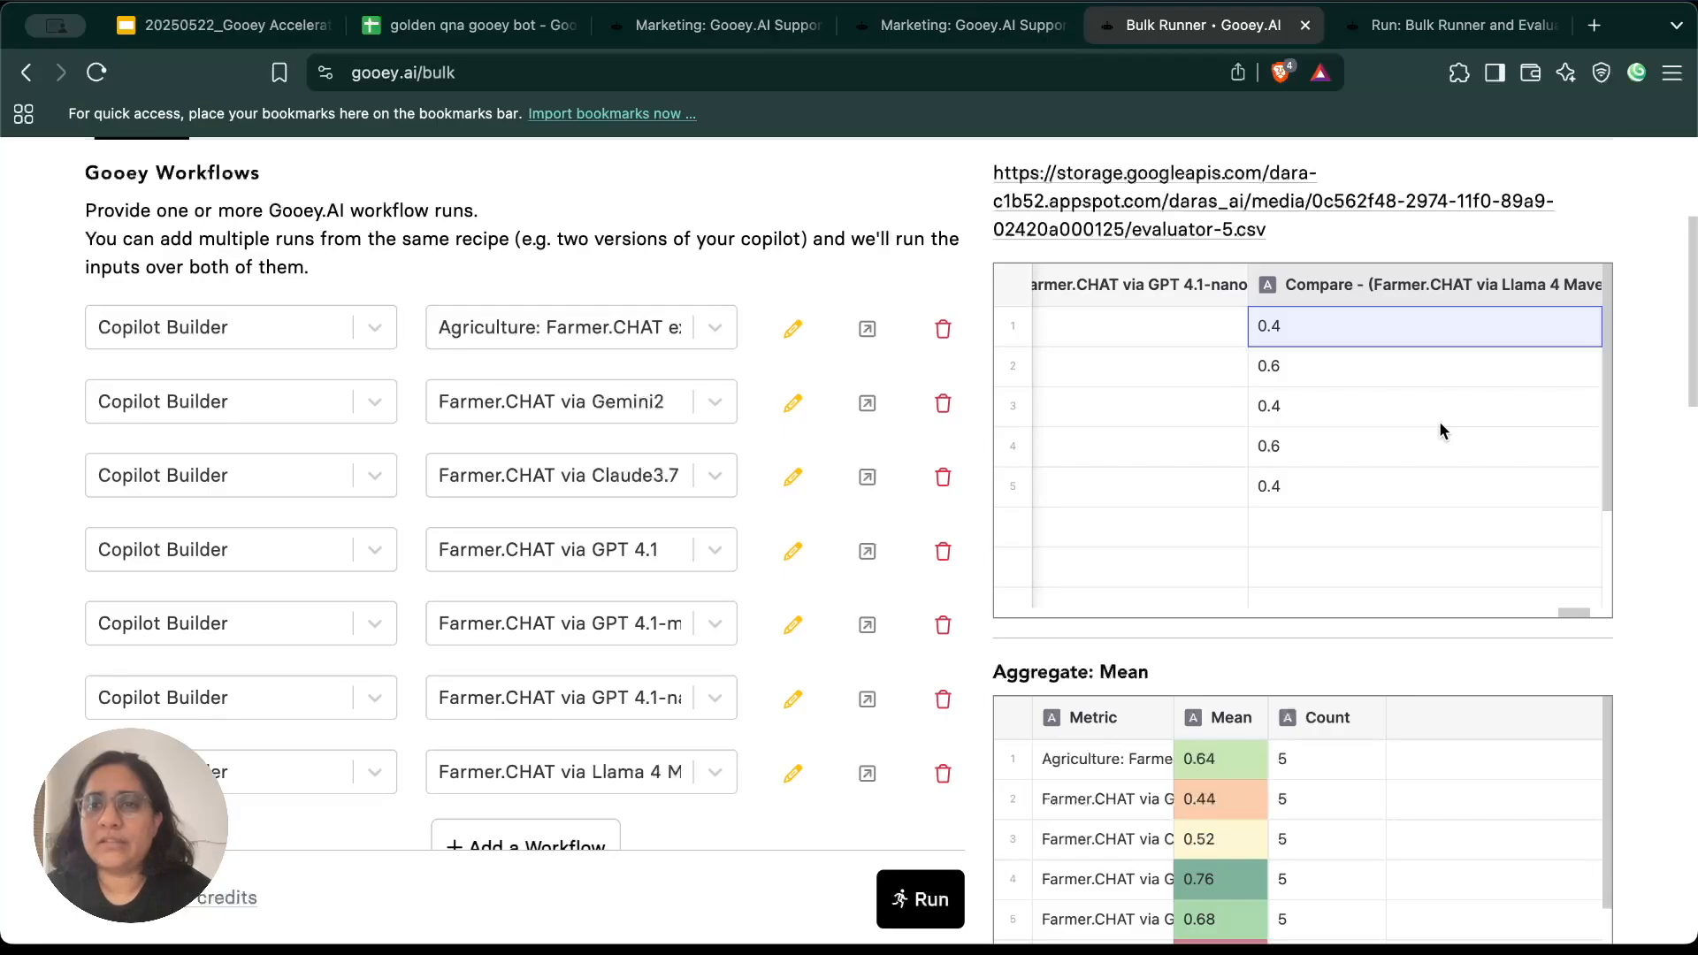
scroll(1642, 676, "down", 5)
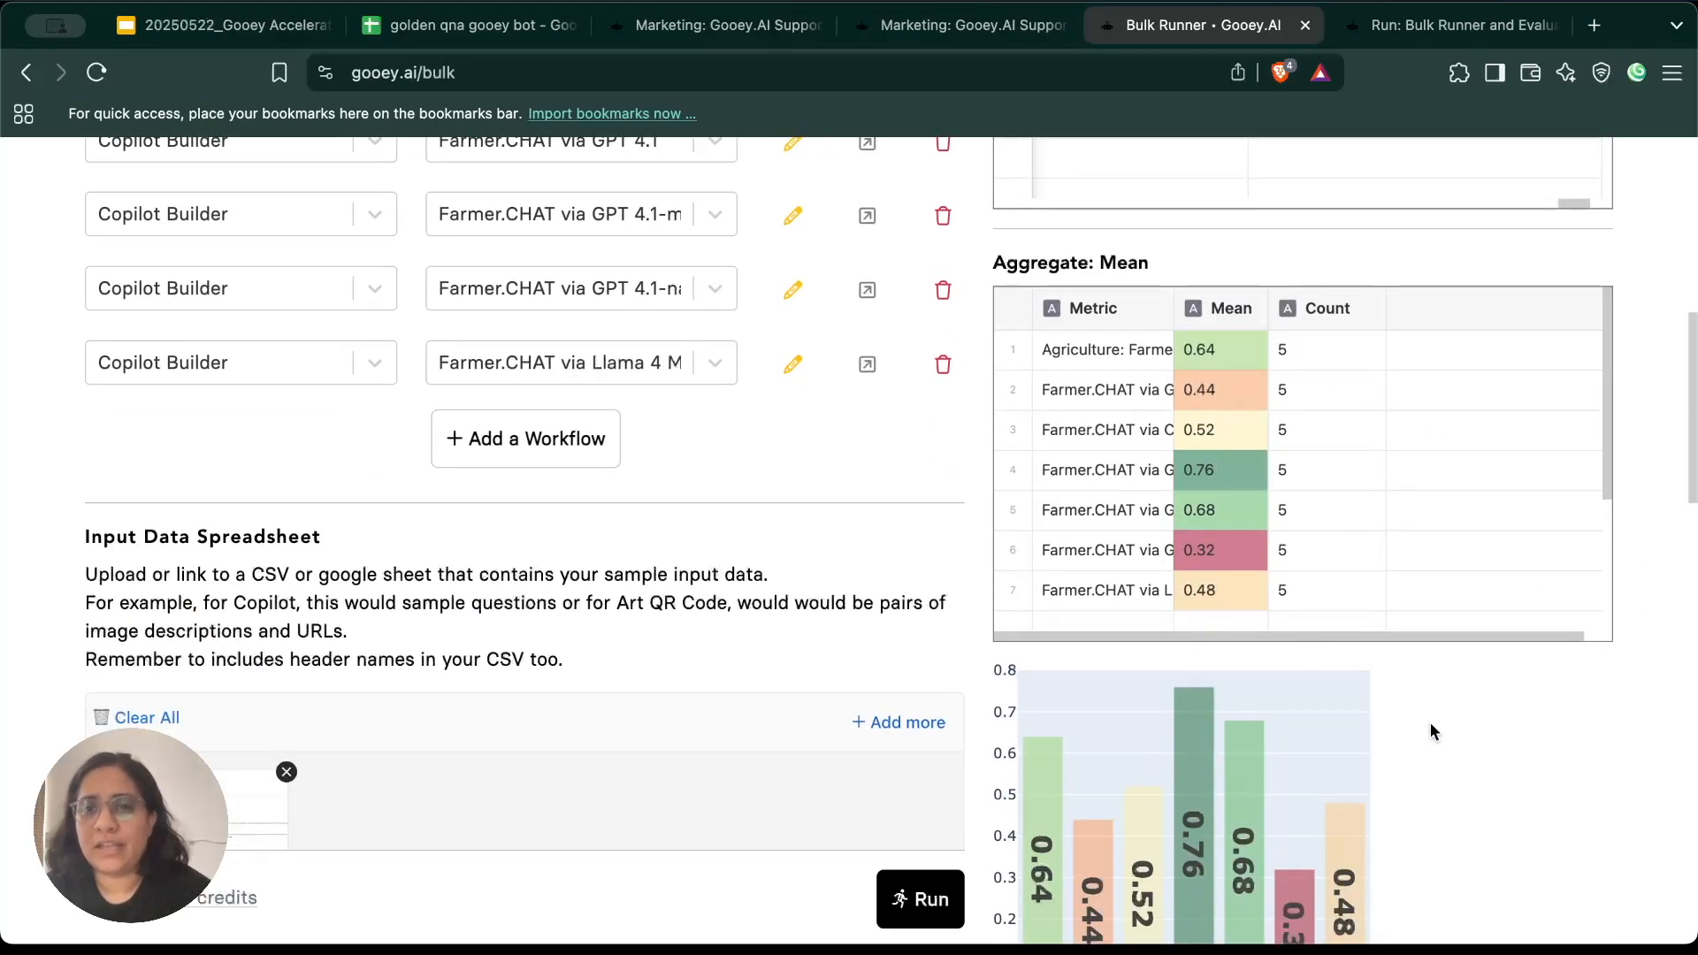
scroll(1430, 724, "down", 3)
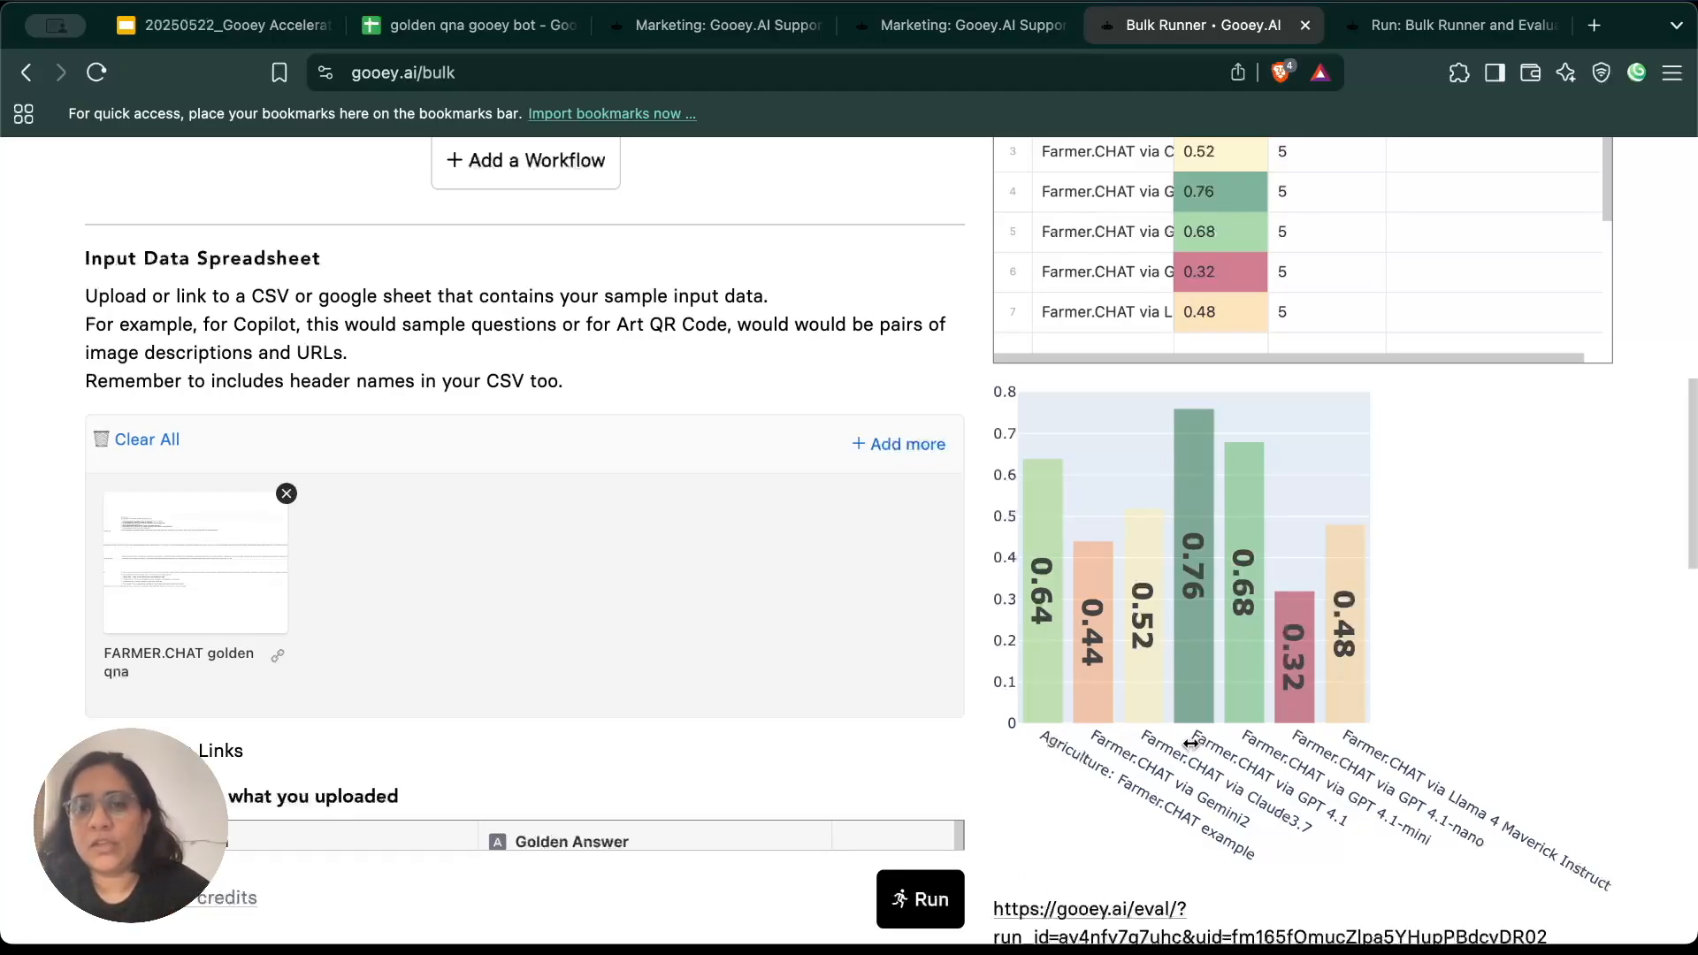
mouse_move(1176, 709)
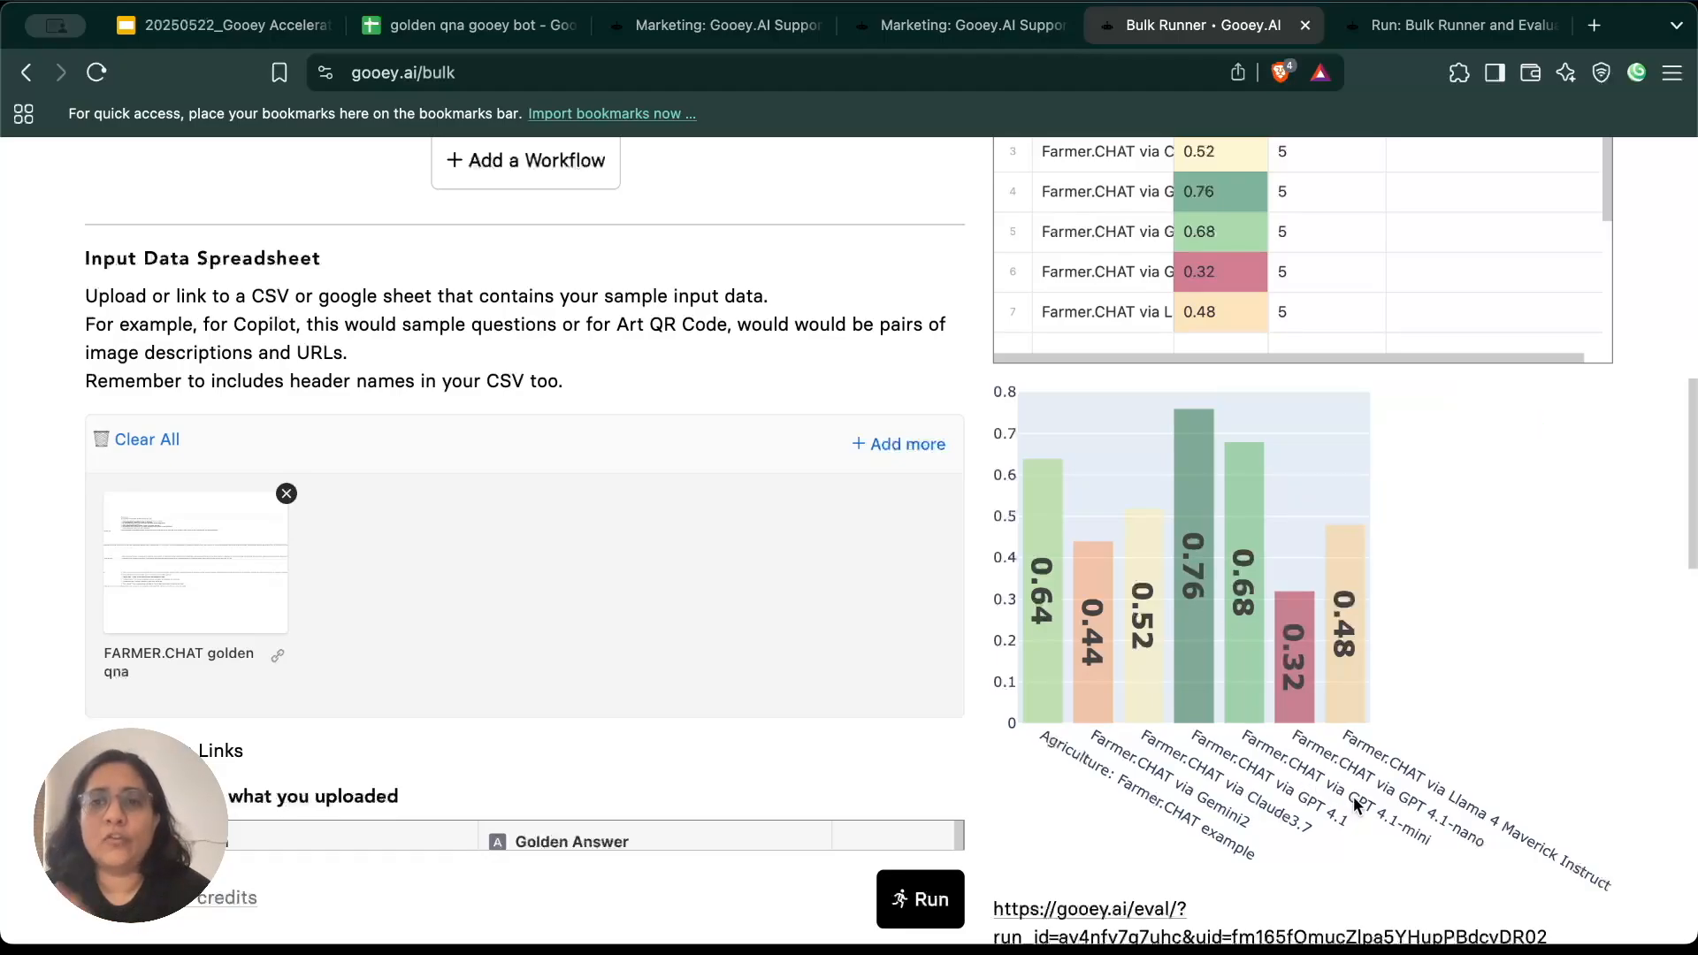
Step: Look back at the Farmer.CHAT workflow list and the golden answer for the turkey food question in the uploaded preview
scroll(677, 465, "up", 6)
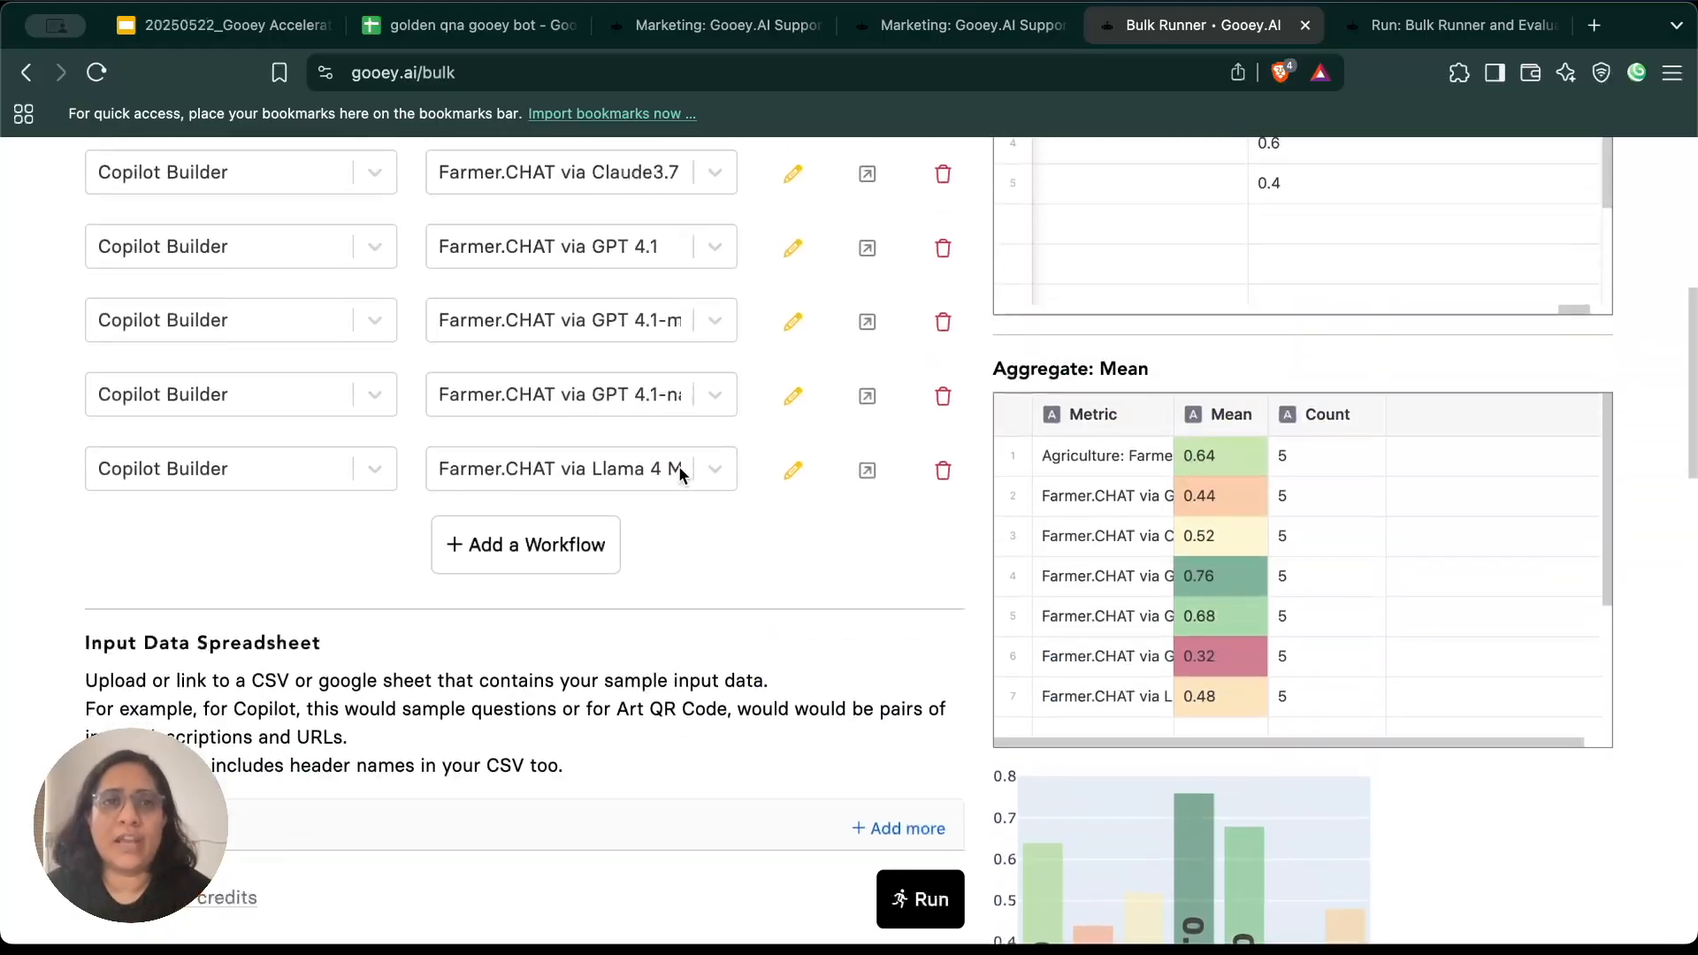
scroll(677, 470, "down", 3)
scroll(678, 469, "down", 9)
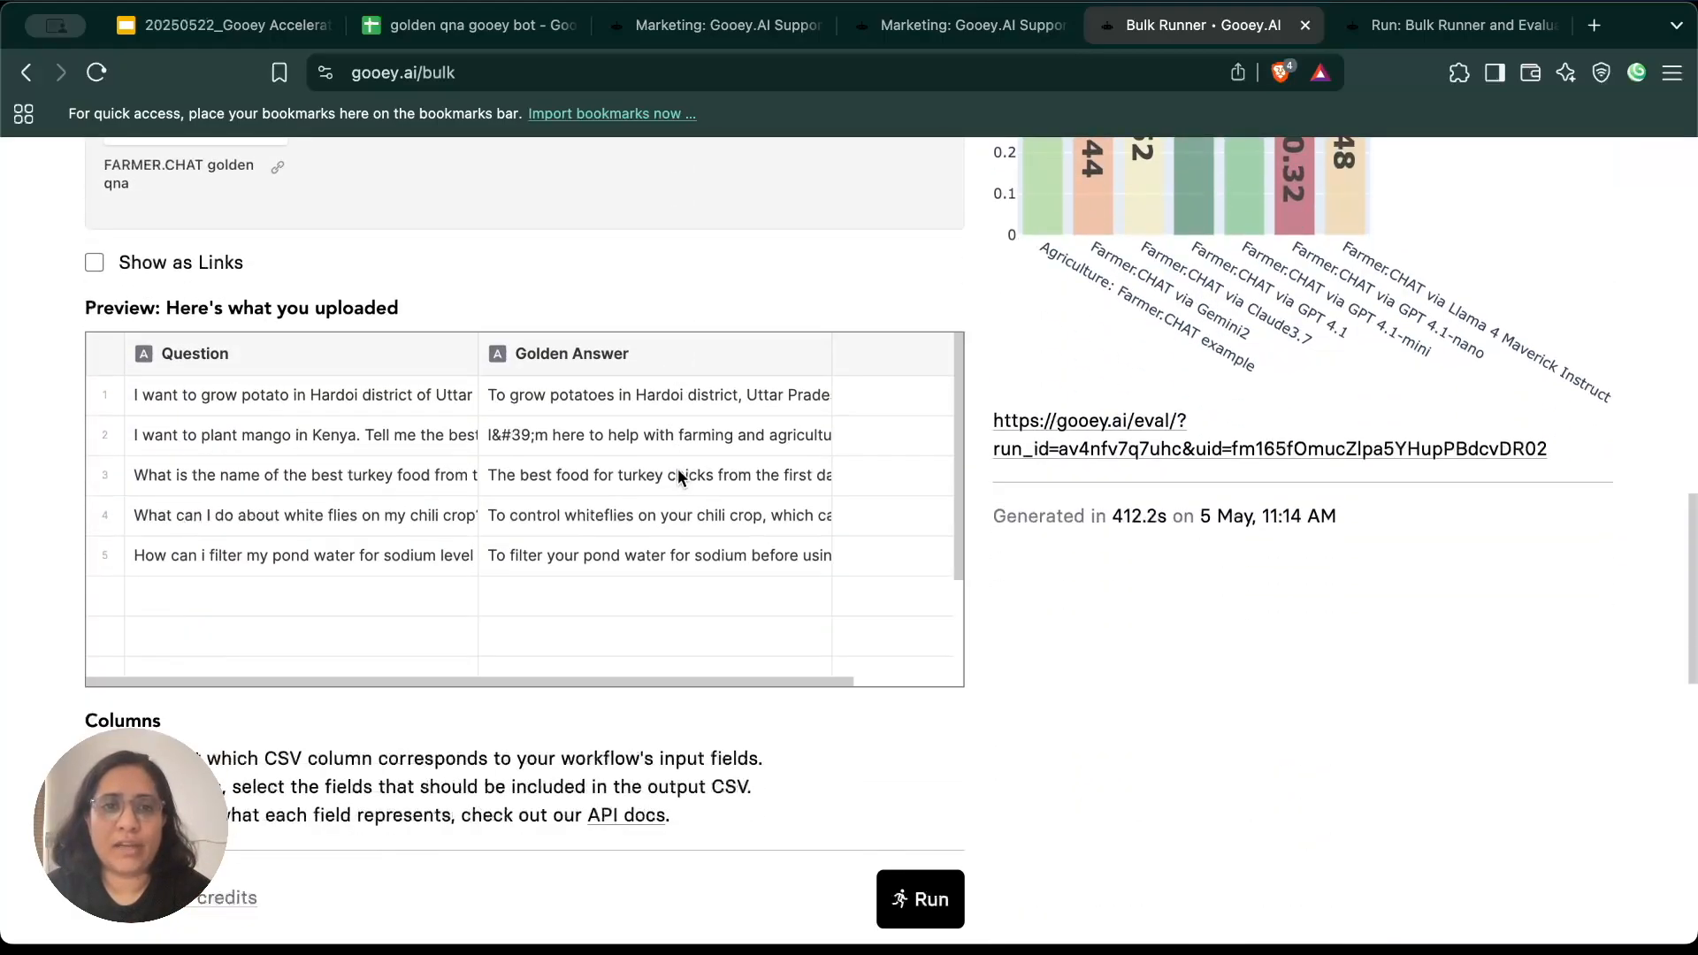
left_click(677, 470)
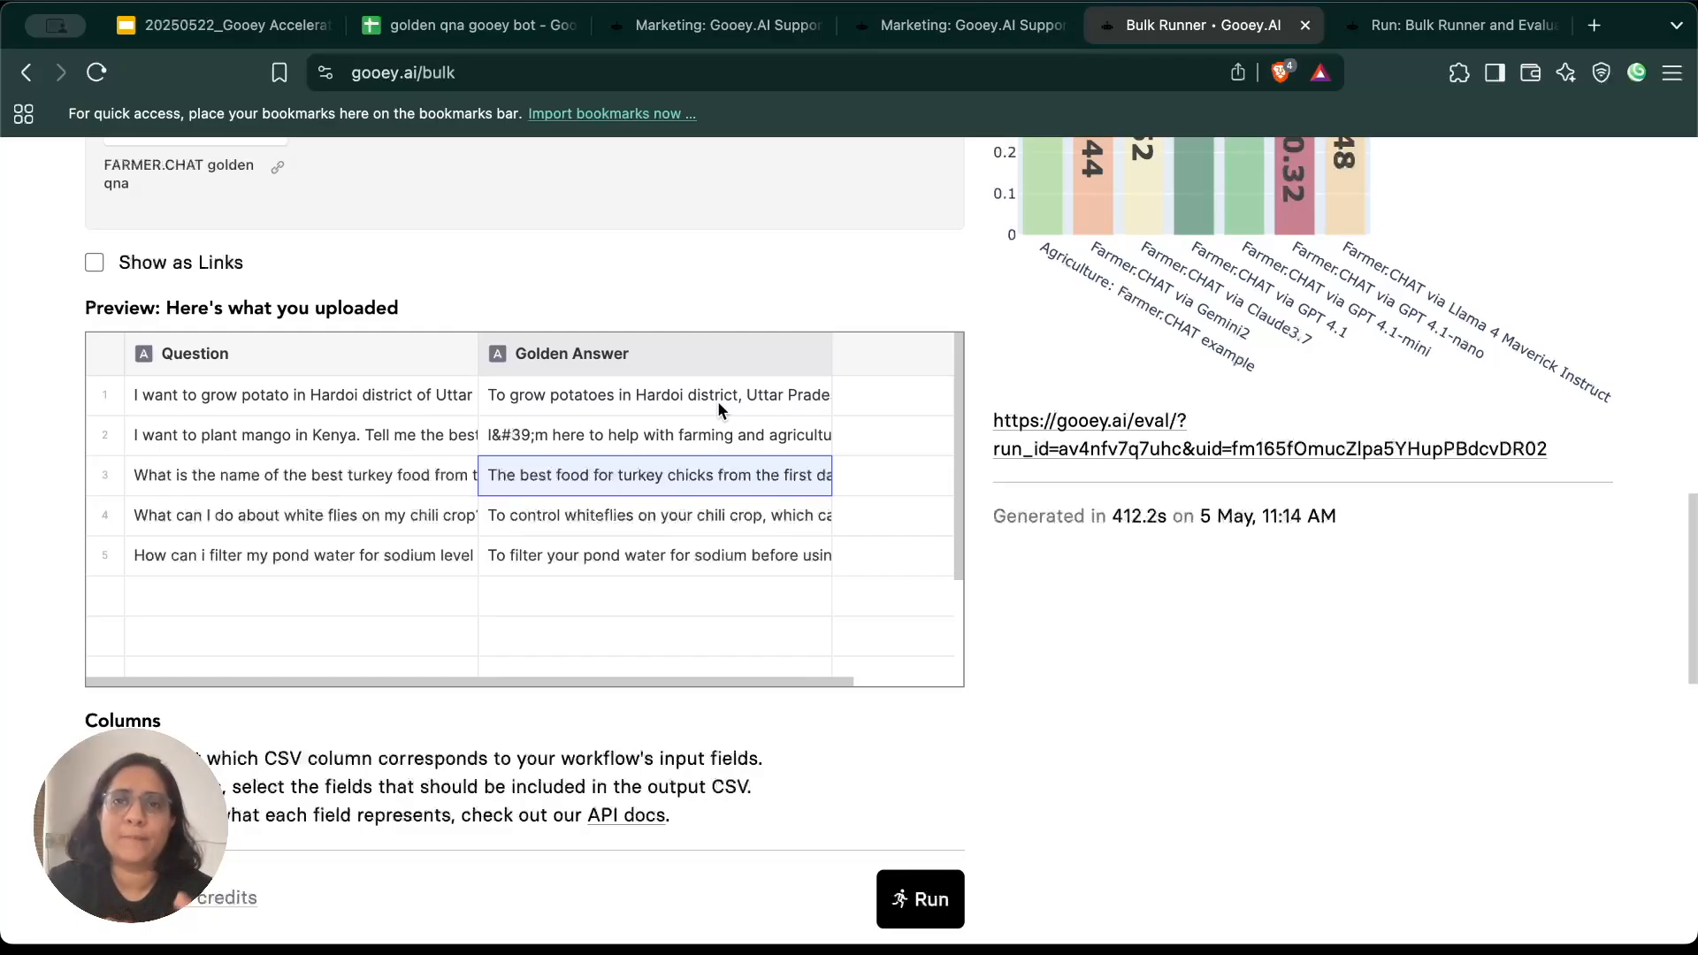
Step: Remove all the Farmer.CHAT workflows and the FARMER.CHAT golden qna input spreadsheet from the Bulk Runner
scroll(649, 266, "up", 4)
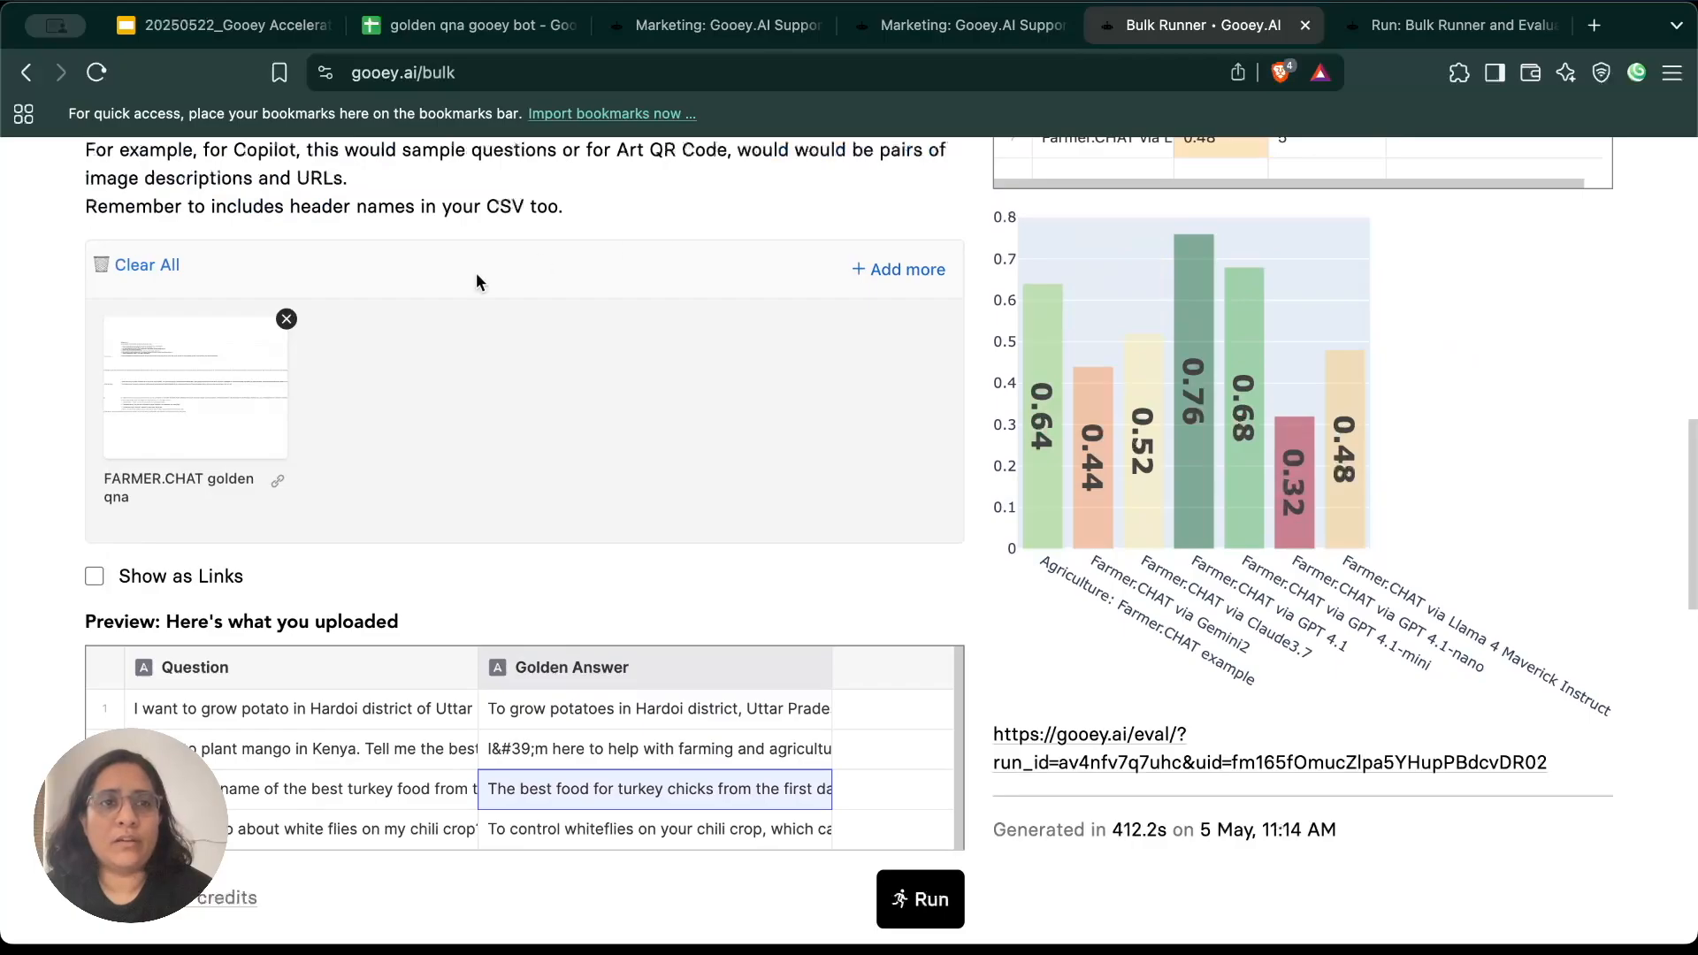
scroll(379, 320, "up", 10)
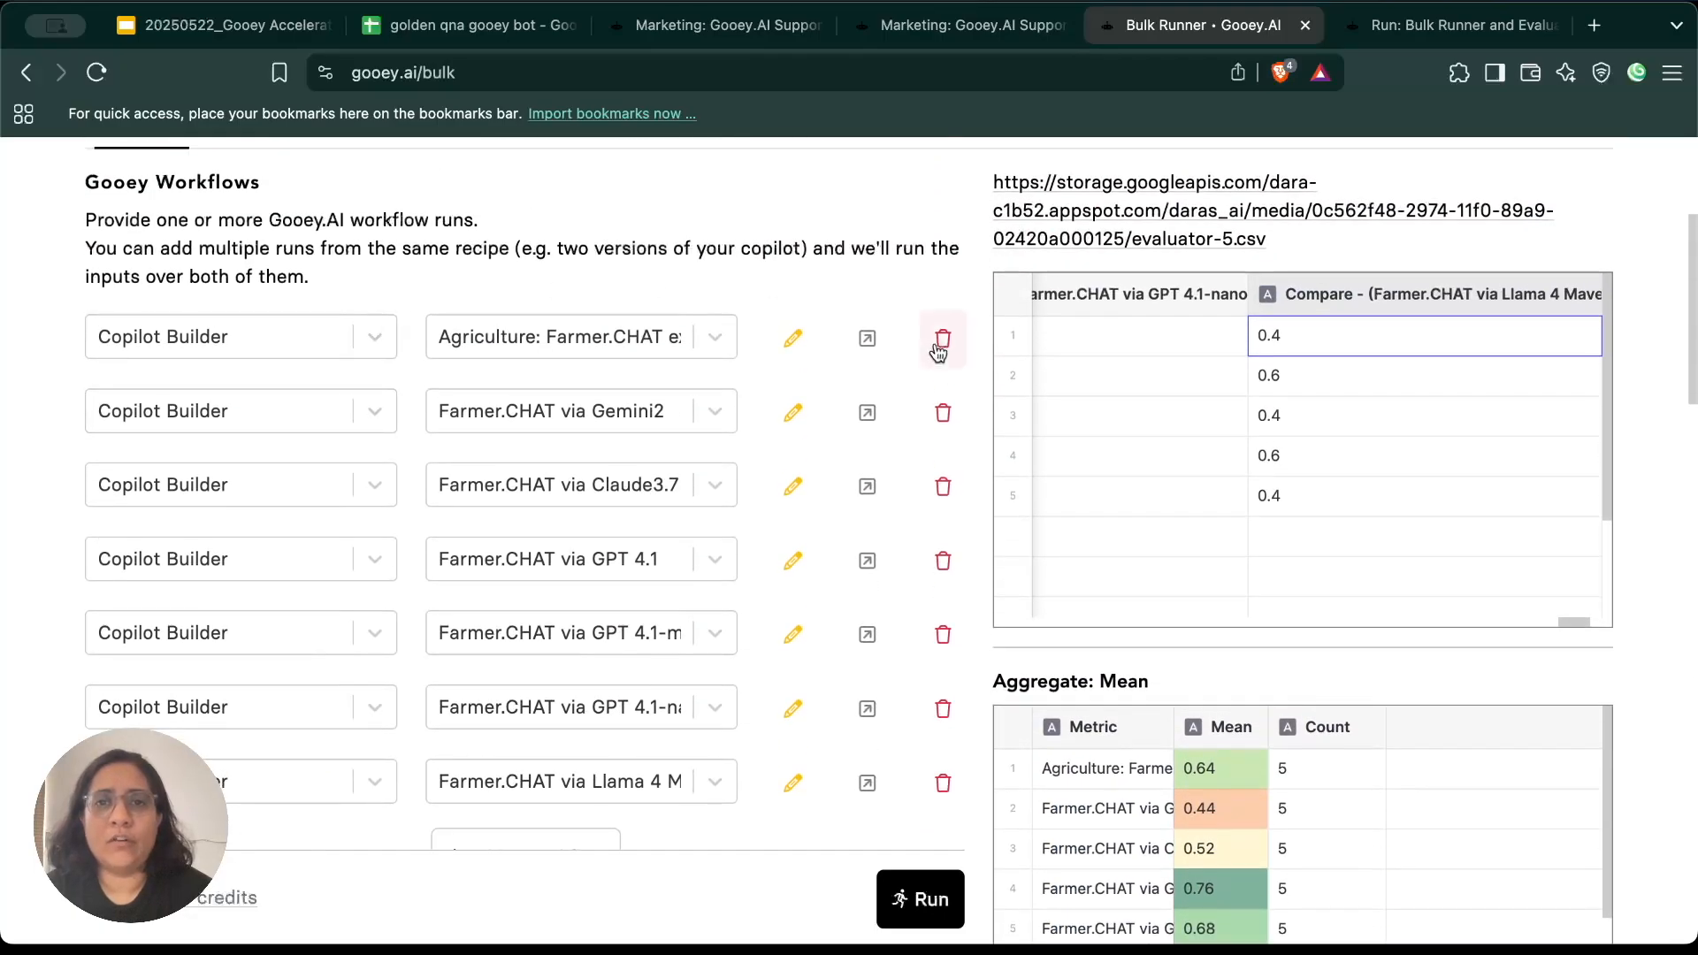
left_click(939, 347)
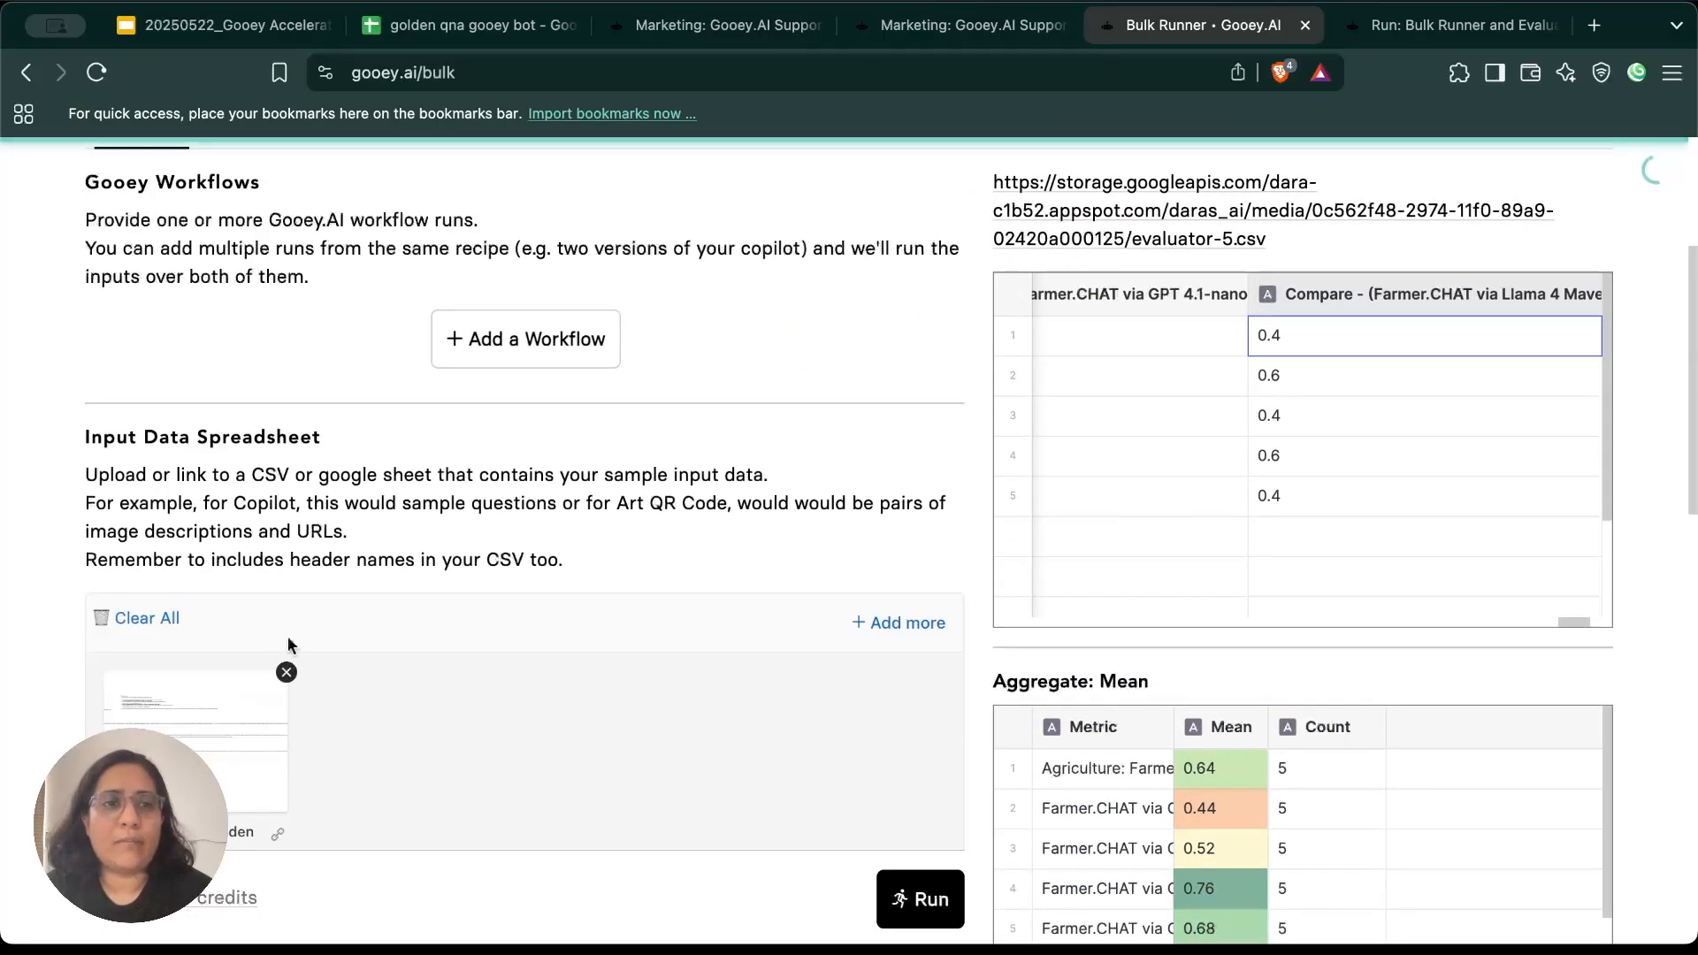
scroll(288, 635, "down", 2)
left_click(287, 532)
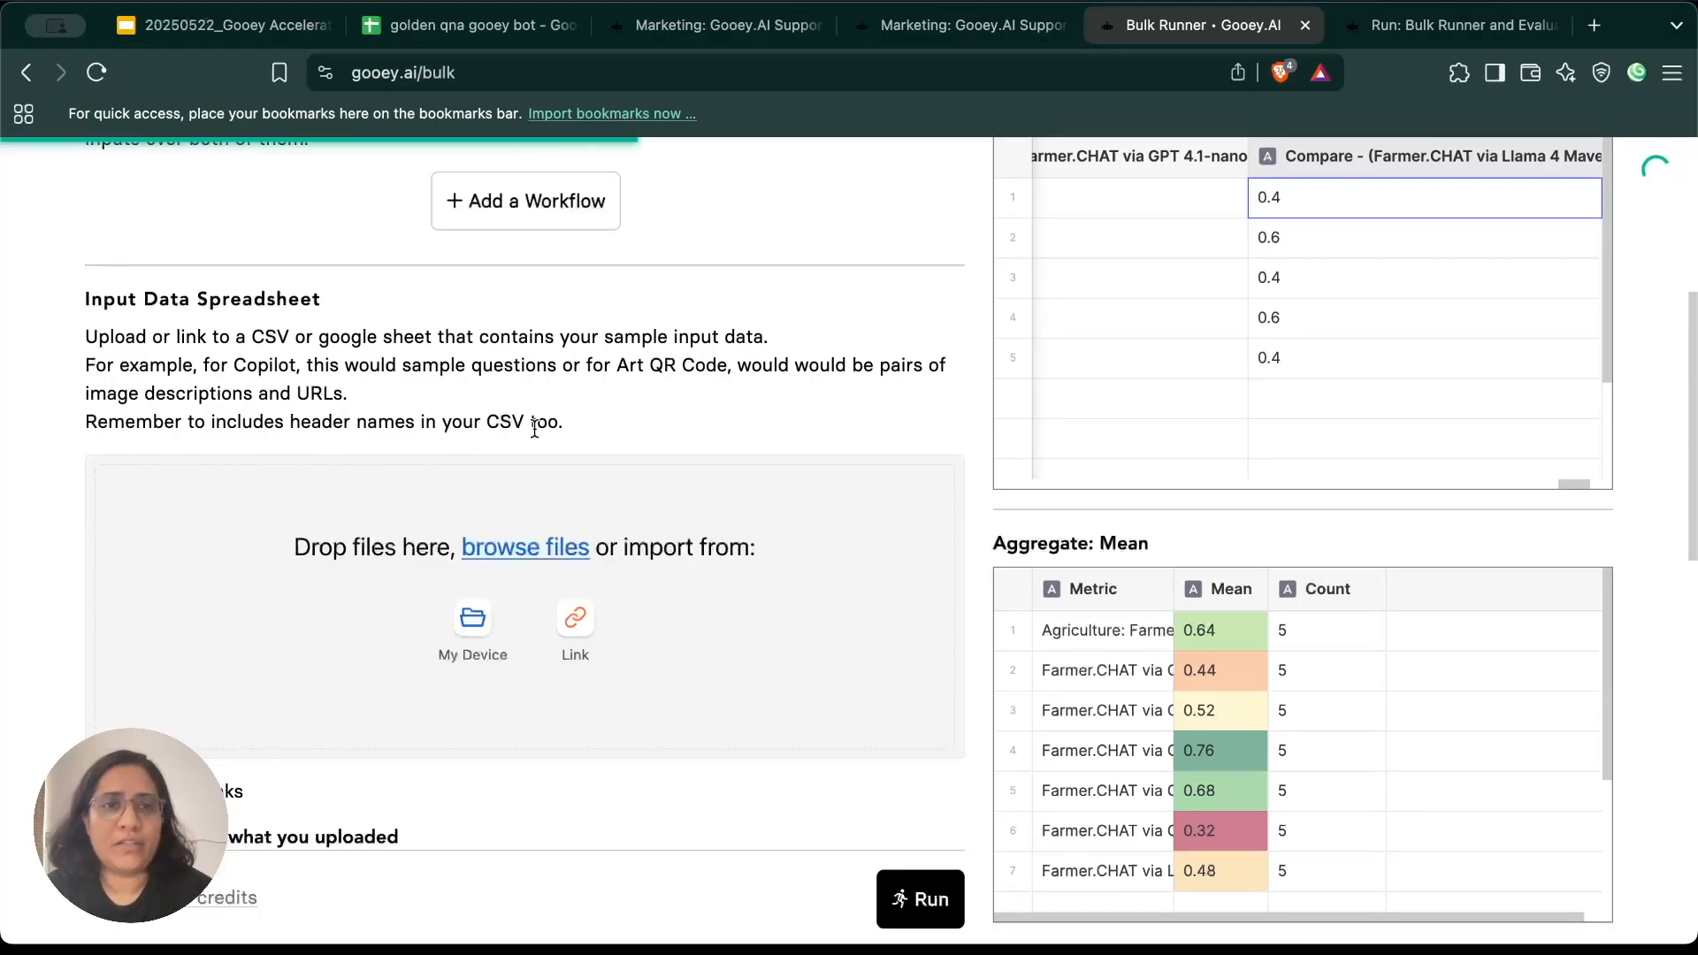
Step: Copy the golden qna gooey bot spreadsheet's URL and import it by link as the Bulk Runner's input data spreadsheet
scroll(527, 398, "up", 5)
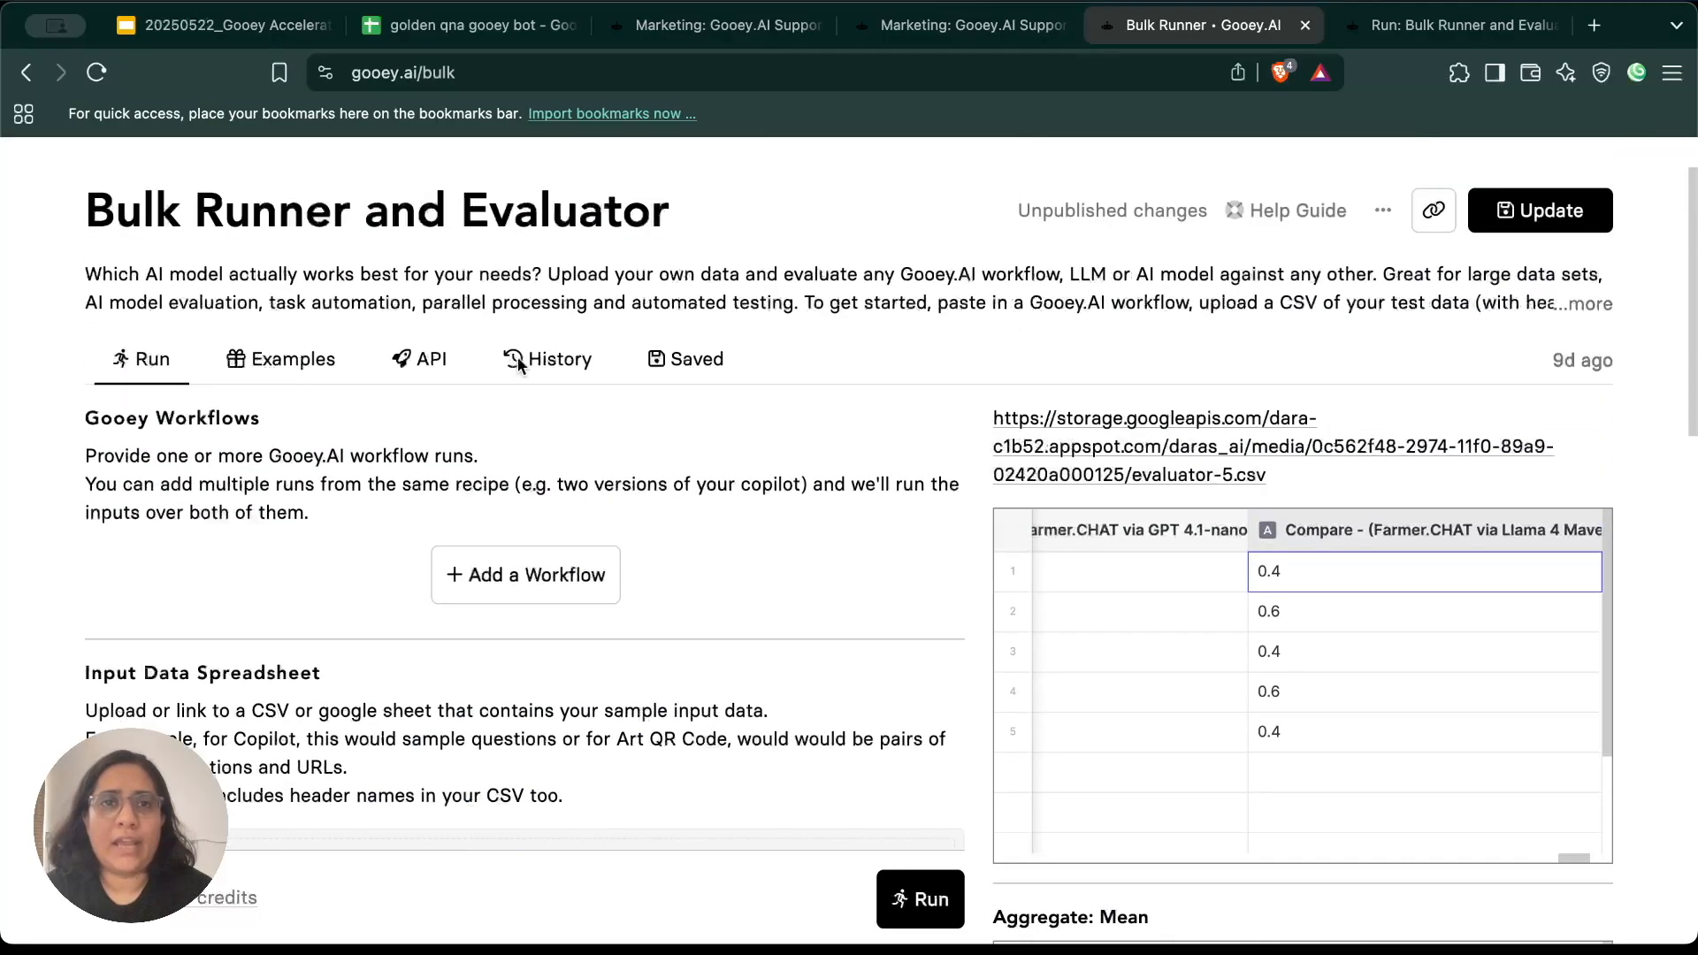
left_click(469, 24)
left_click(464, 73)
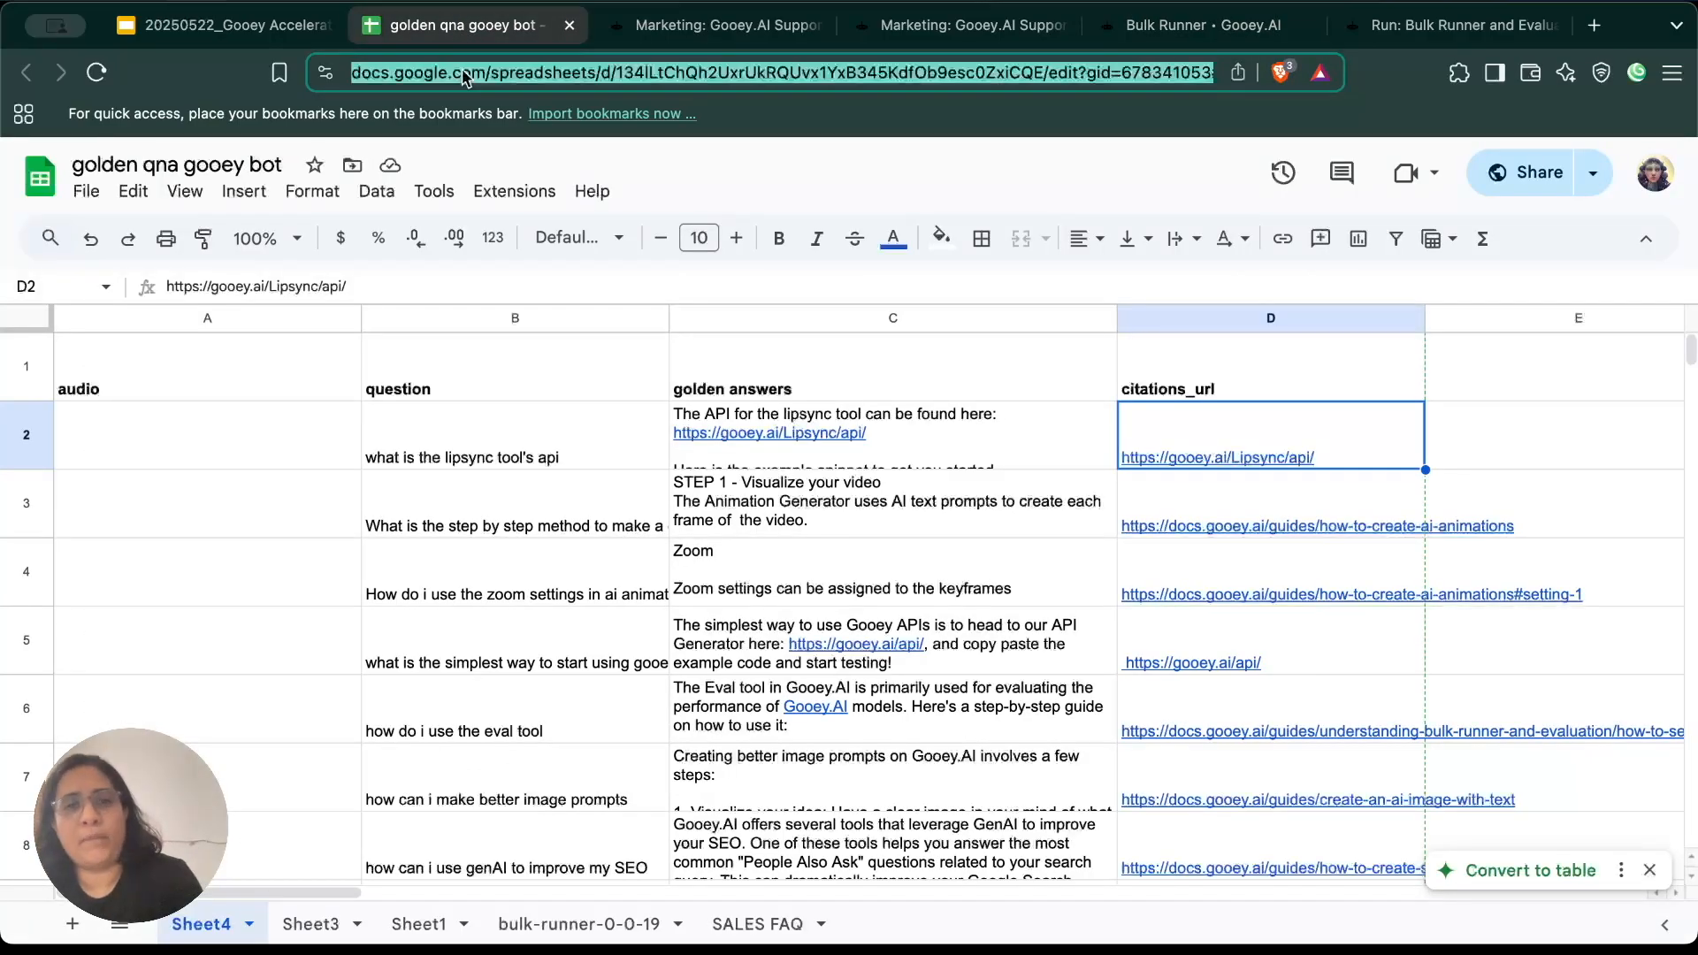
left_click(1176, 18)
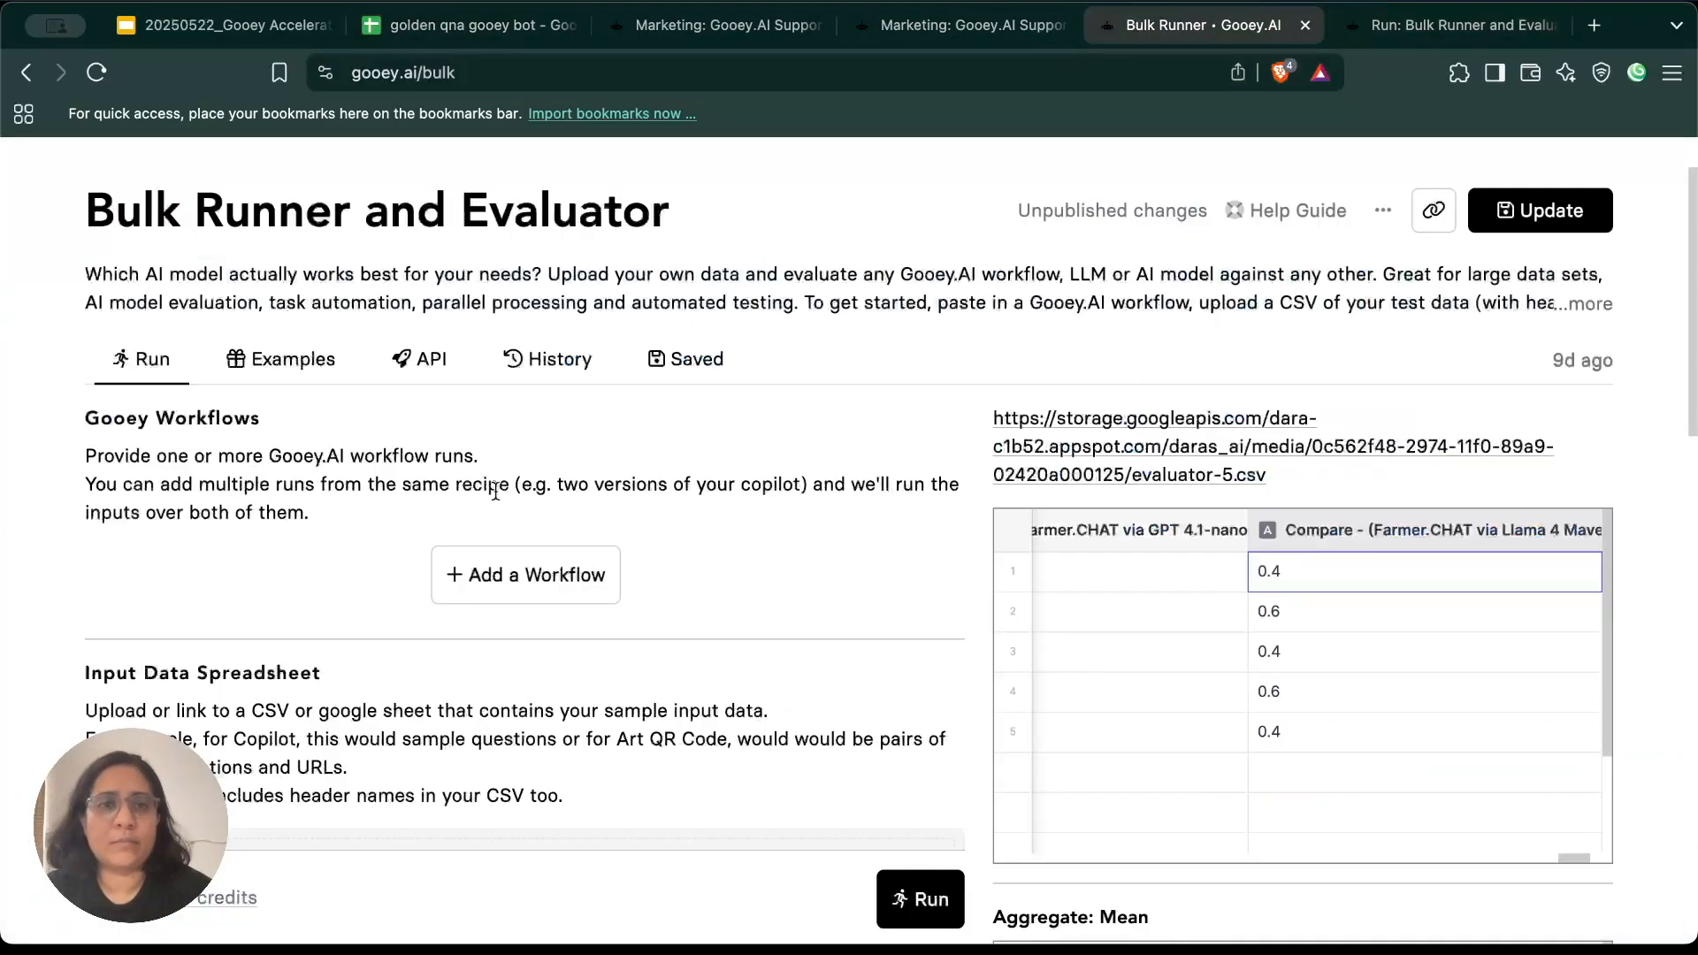
scroll(495, 490, "down", 6)
scroll(496, 490, "up", 2)
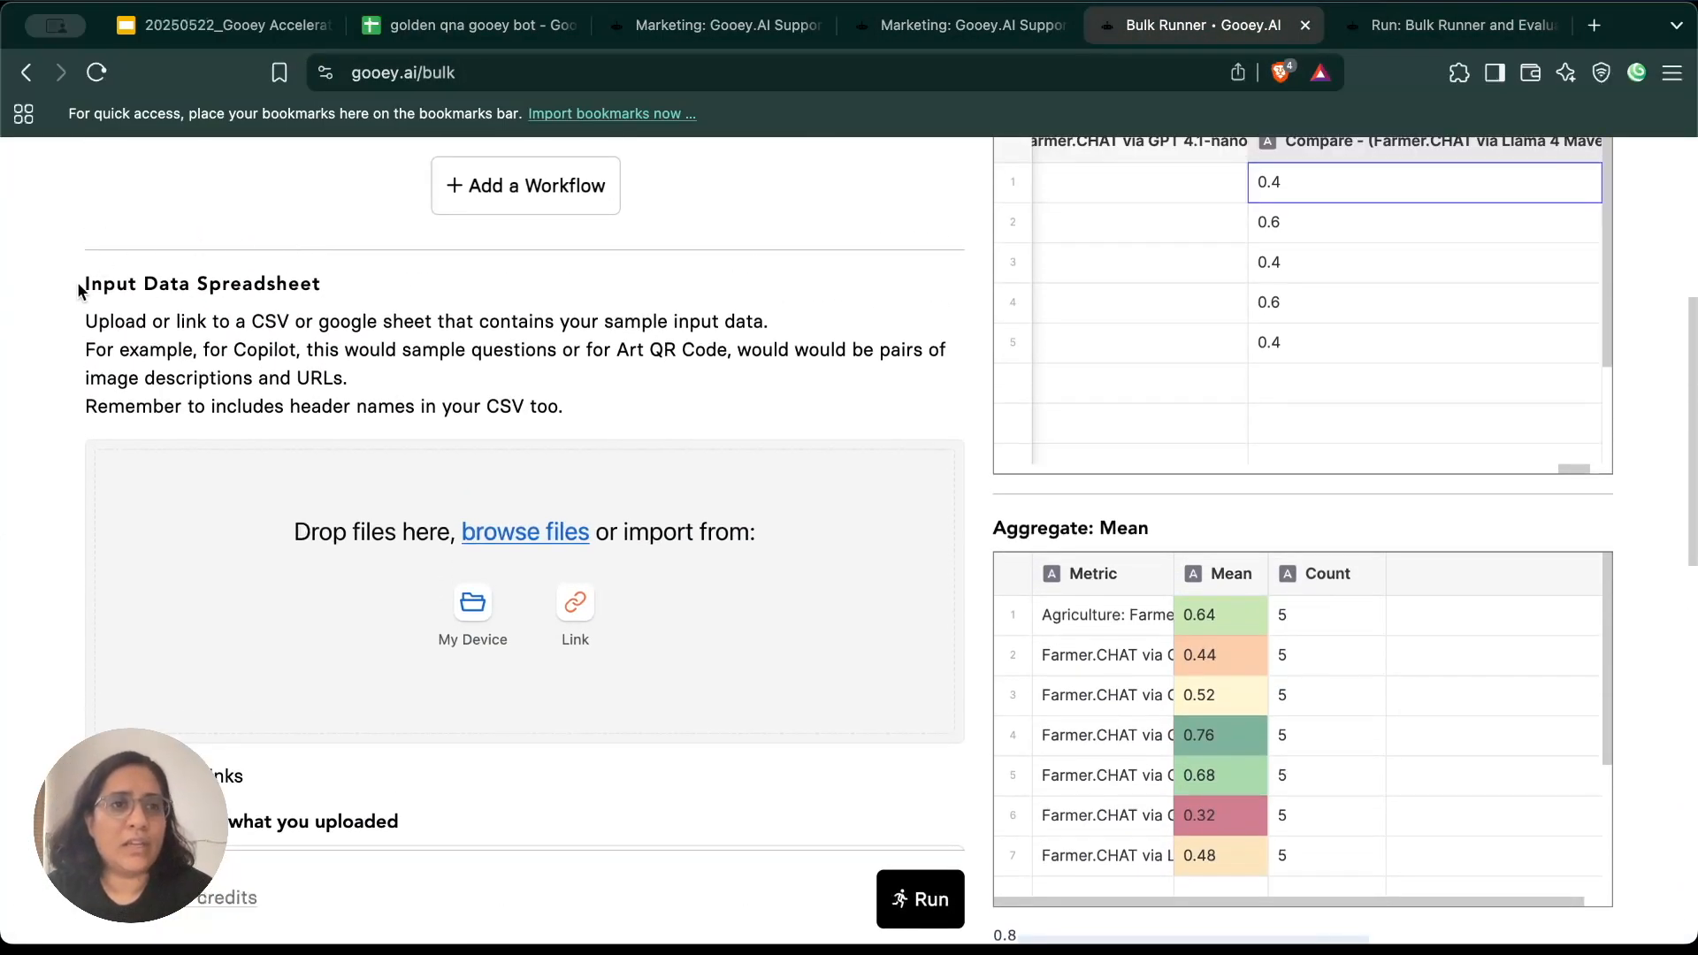
left_click_drag(79, 291, 447, 285)
left_click(587, 631)
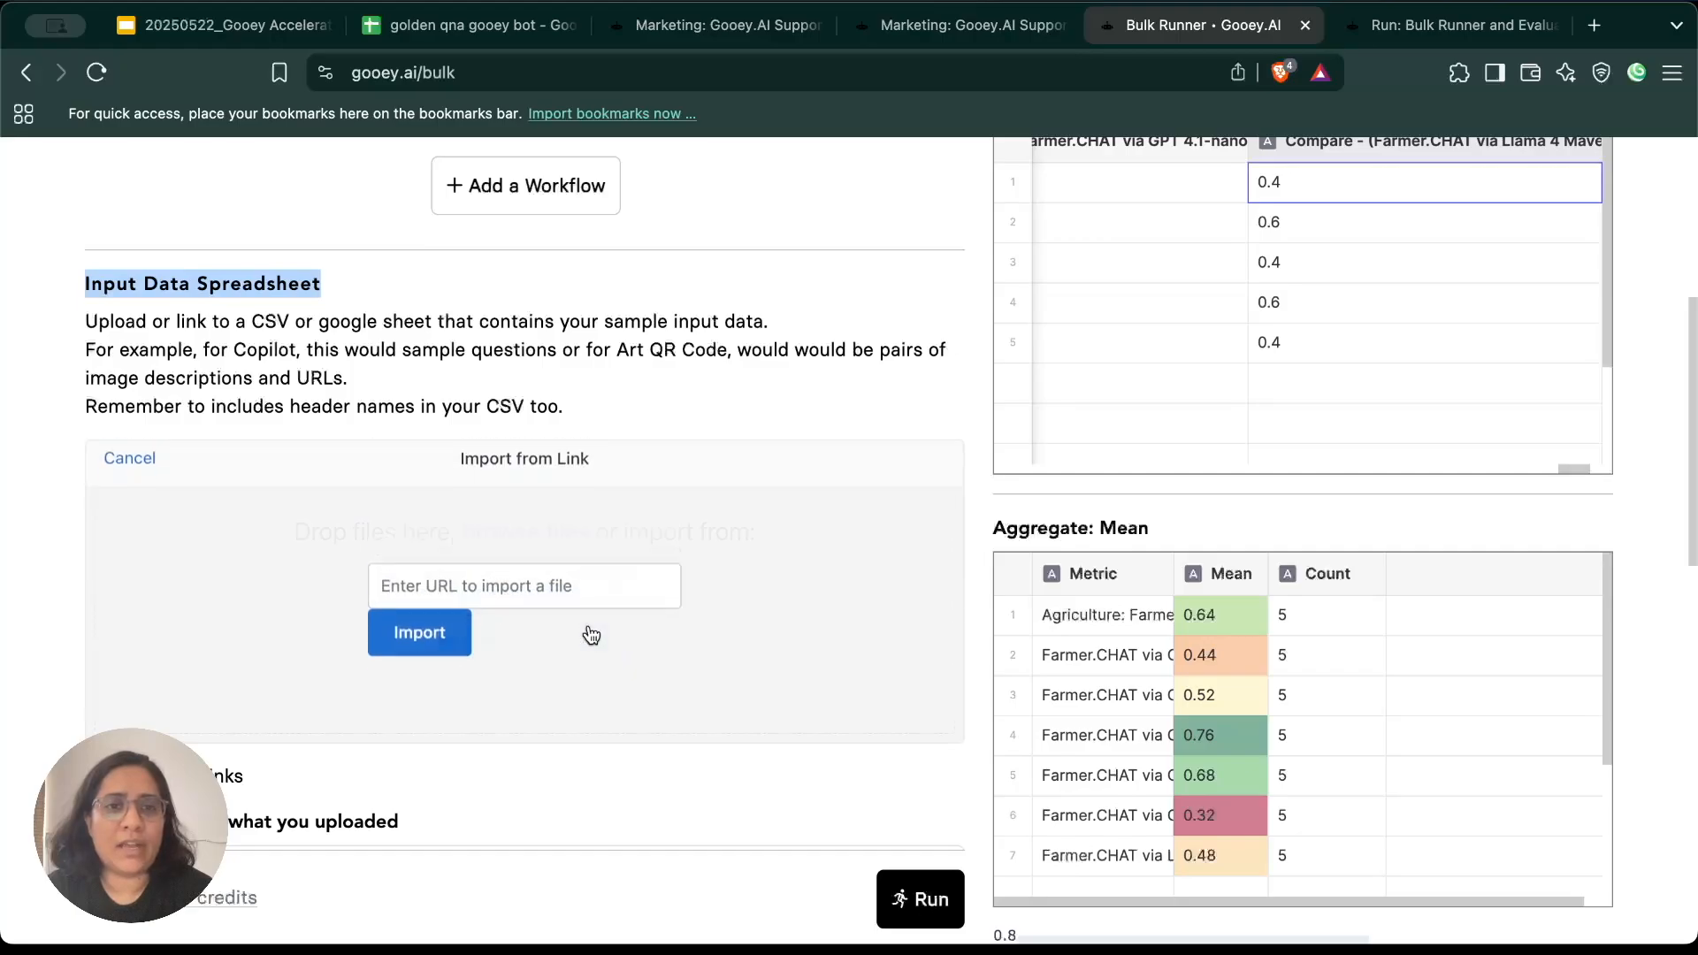
key("super+v")
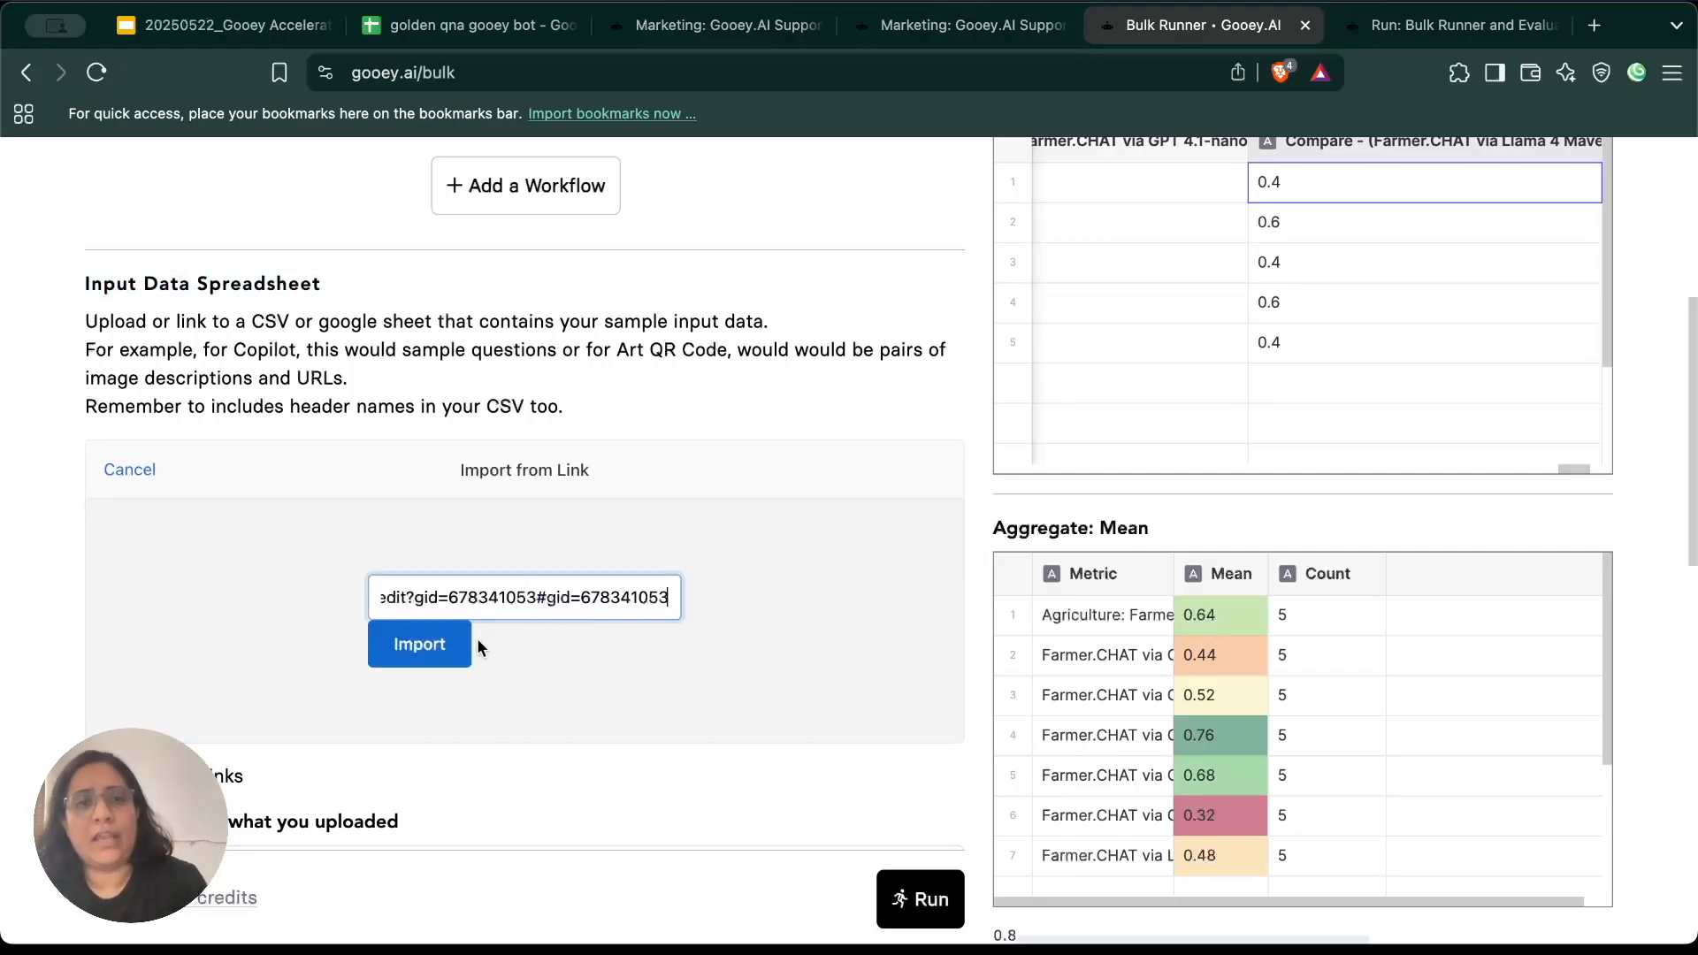
left_click(433, 644)
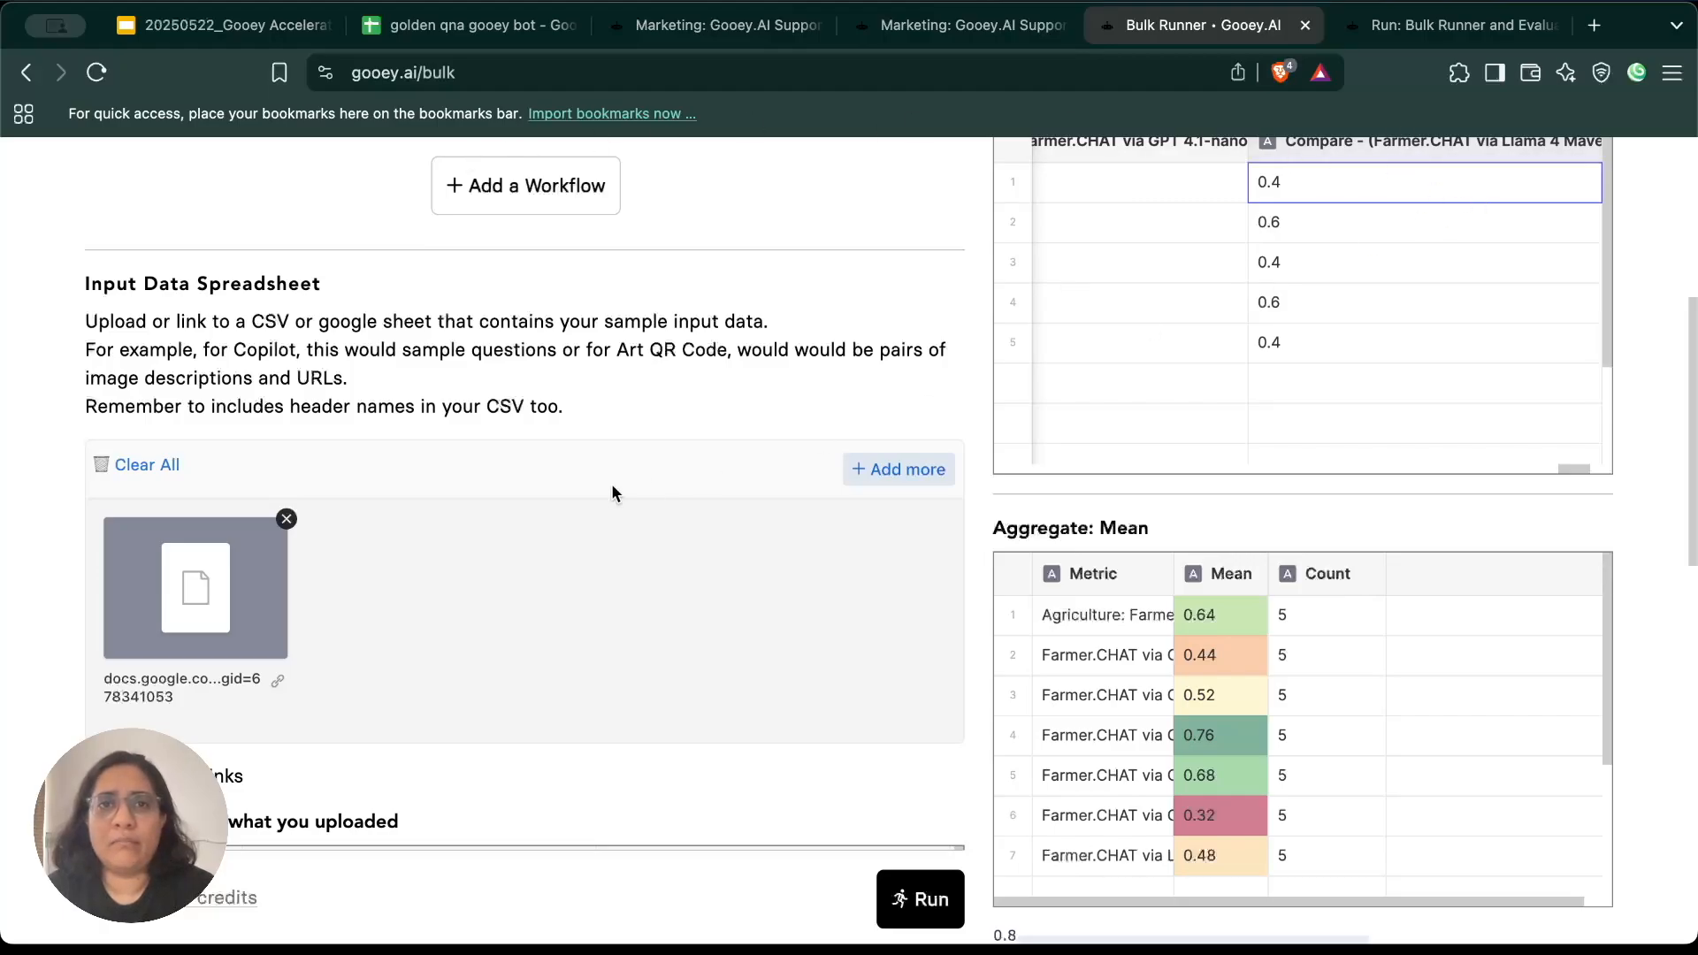
Step: Check the imported golden qna gooey bot preview and its columns
scroll(612, 483, "down", 5)
scroll(630, 625, "right", 5)
scroll(630, 624, "left", 5)
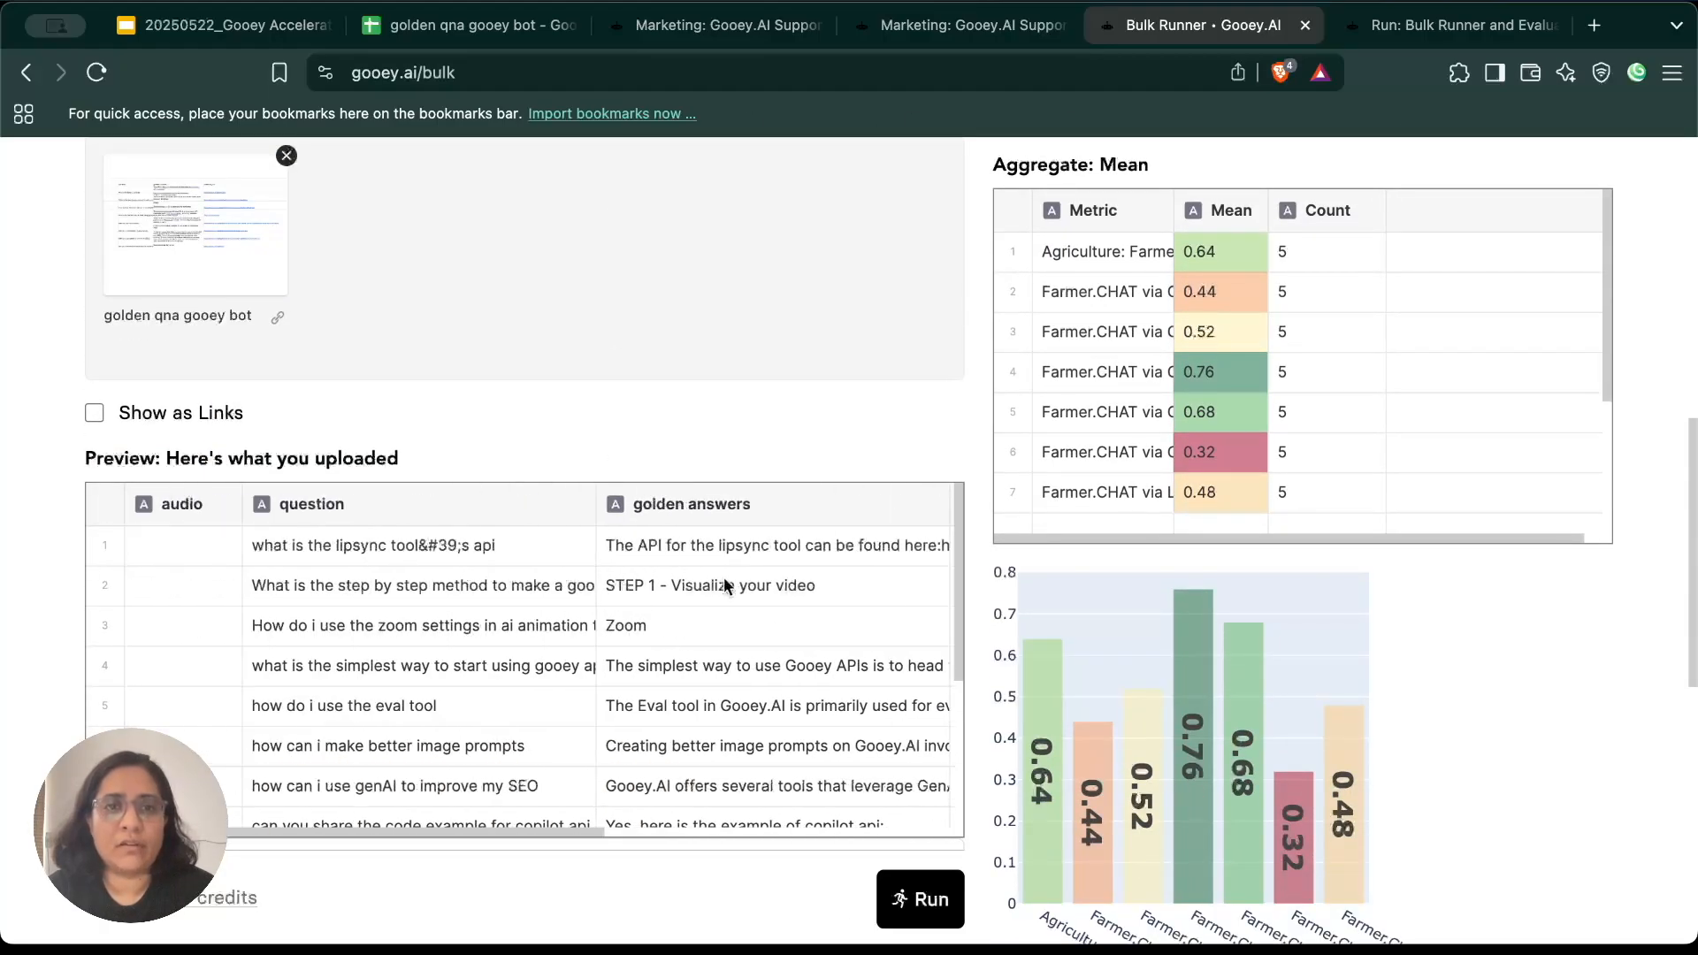
Step: Add a Copilot Builder workflow to the Bulk Runner and set it to Marketing: Gooey.AI Support Bot
scroll(739, 548, "right", 5)
scroll(508, 635, "left", 5)
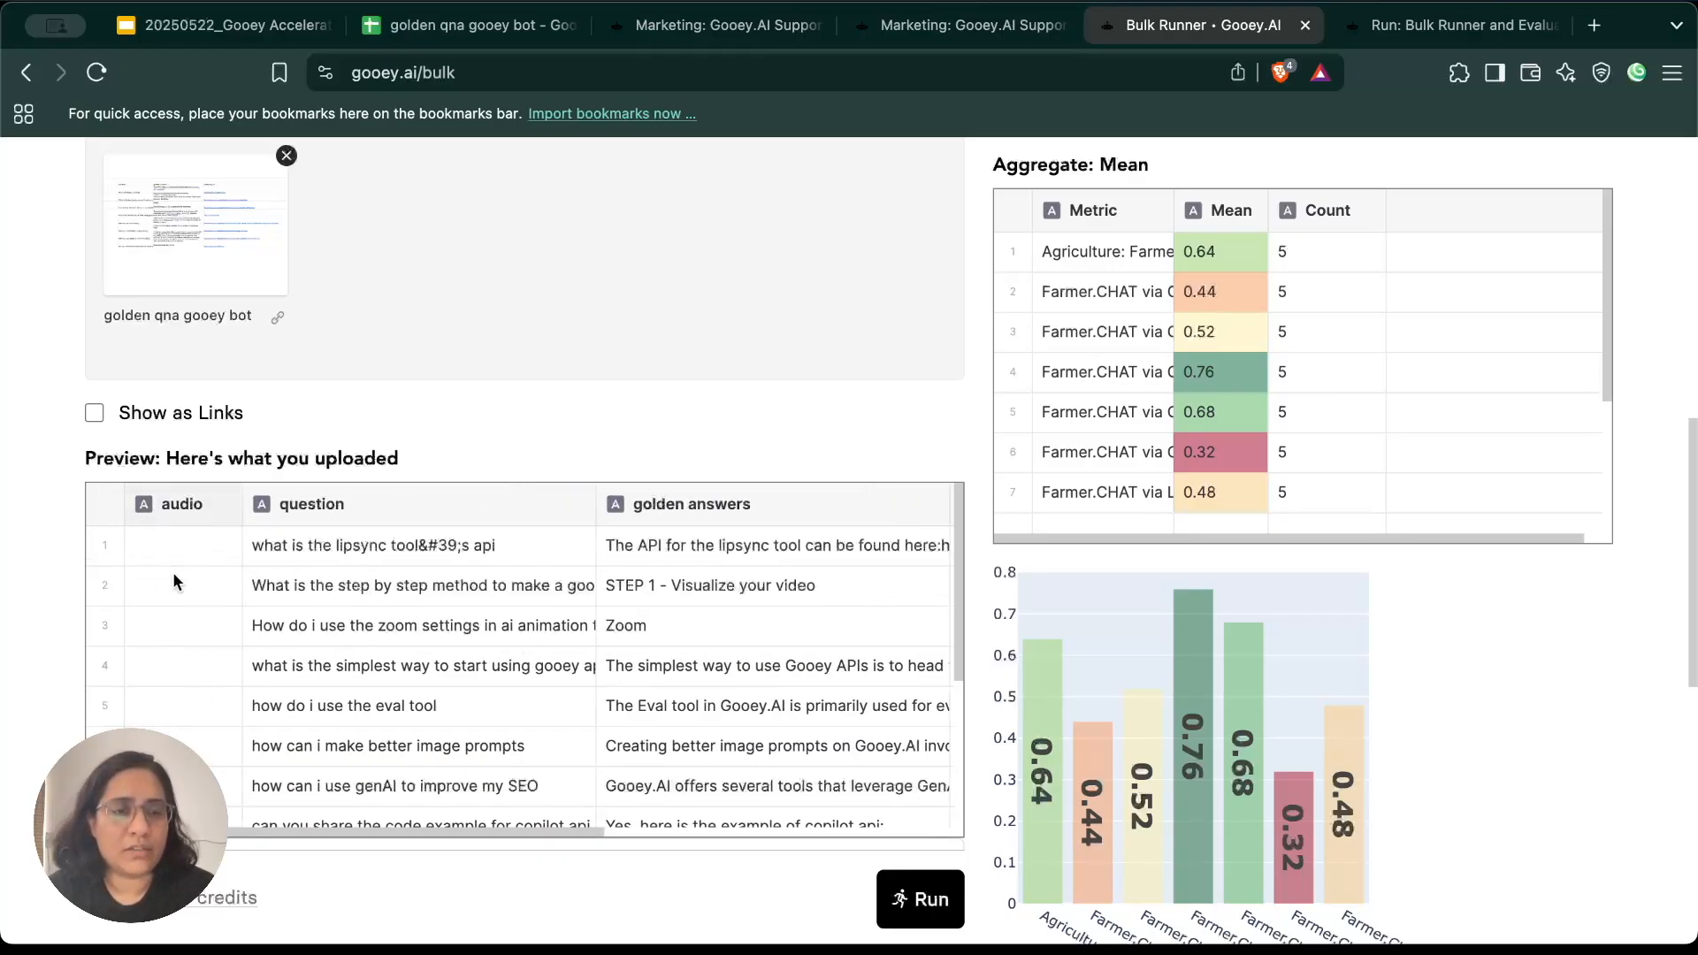
scroll(583, 375, "up", 8)
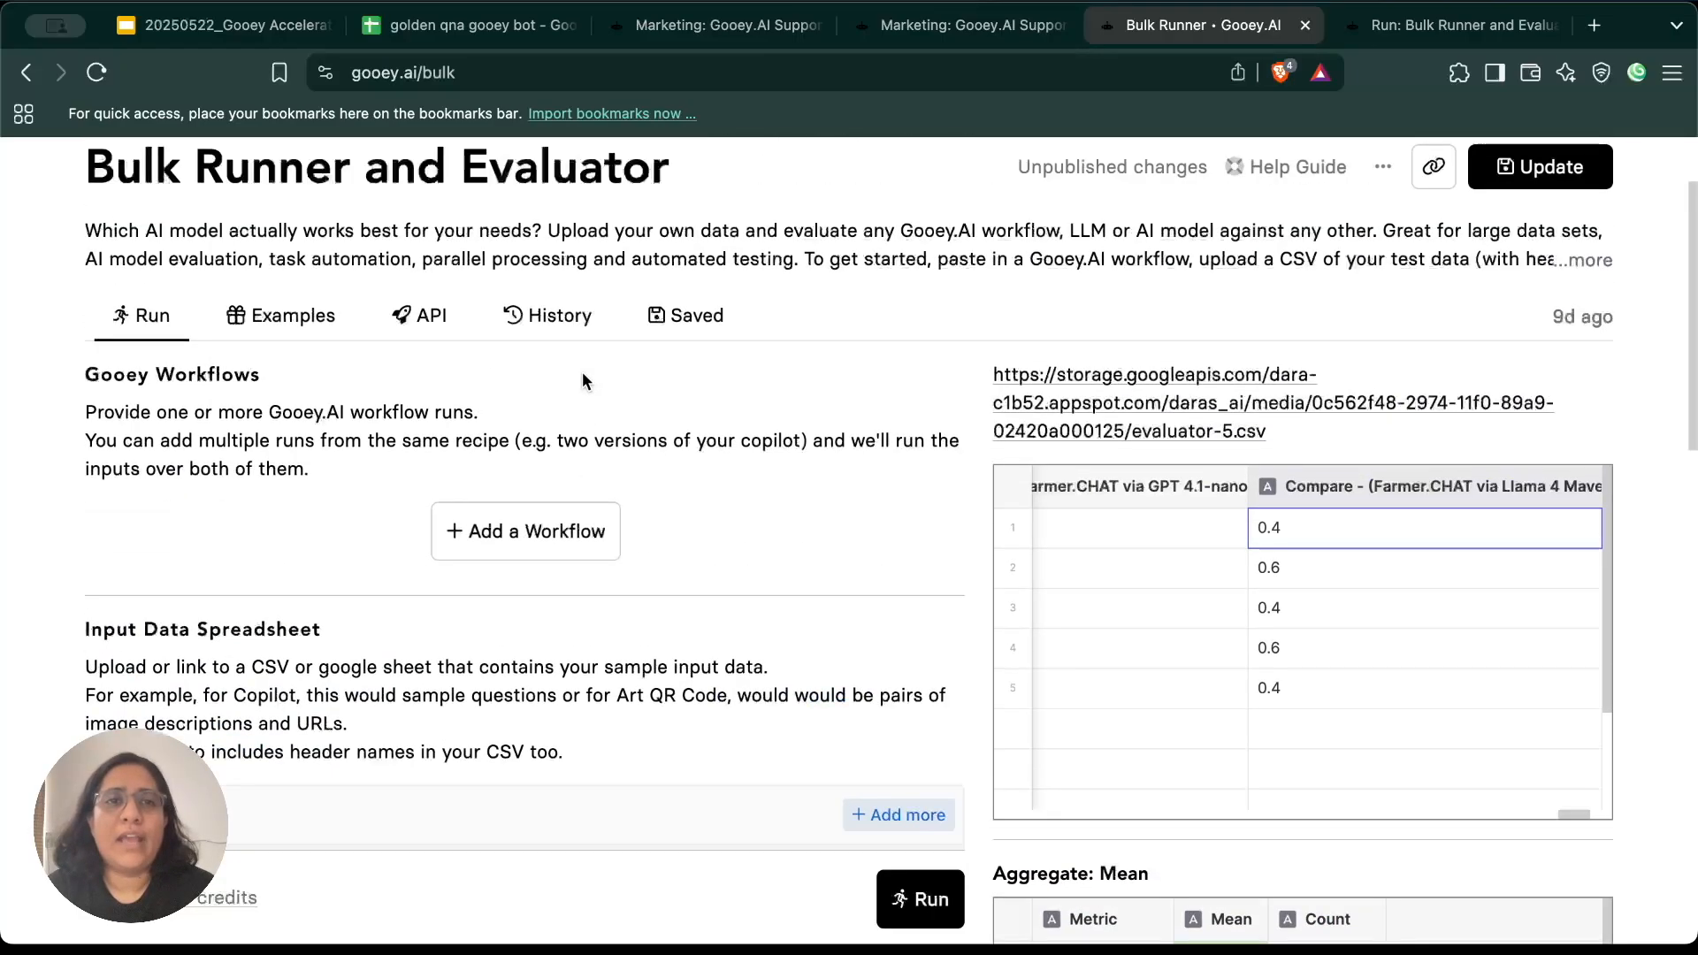
left_click(511, 534)
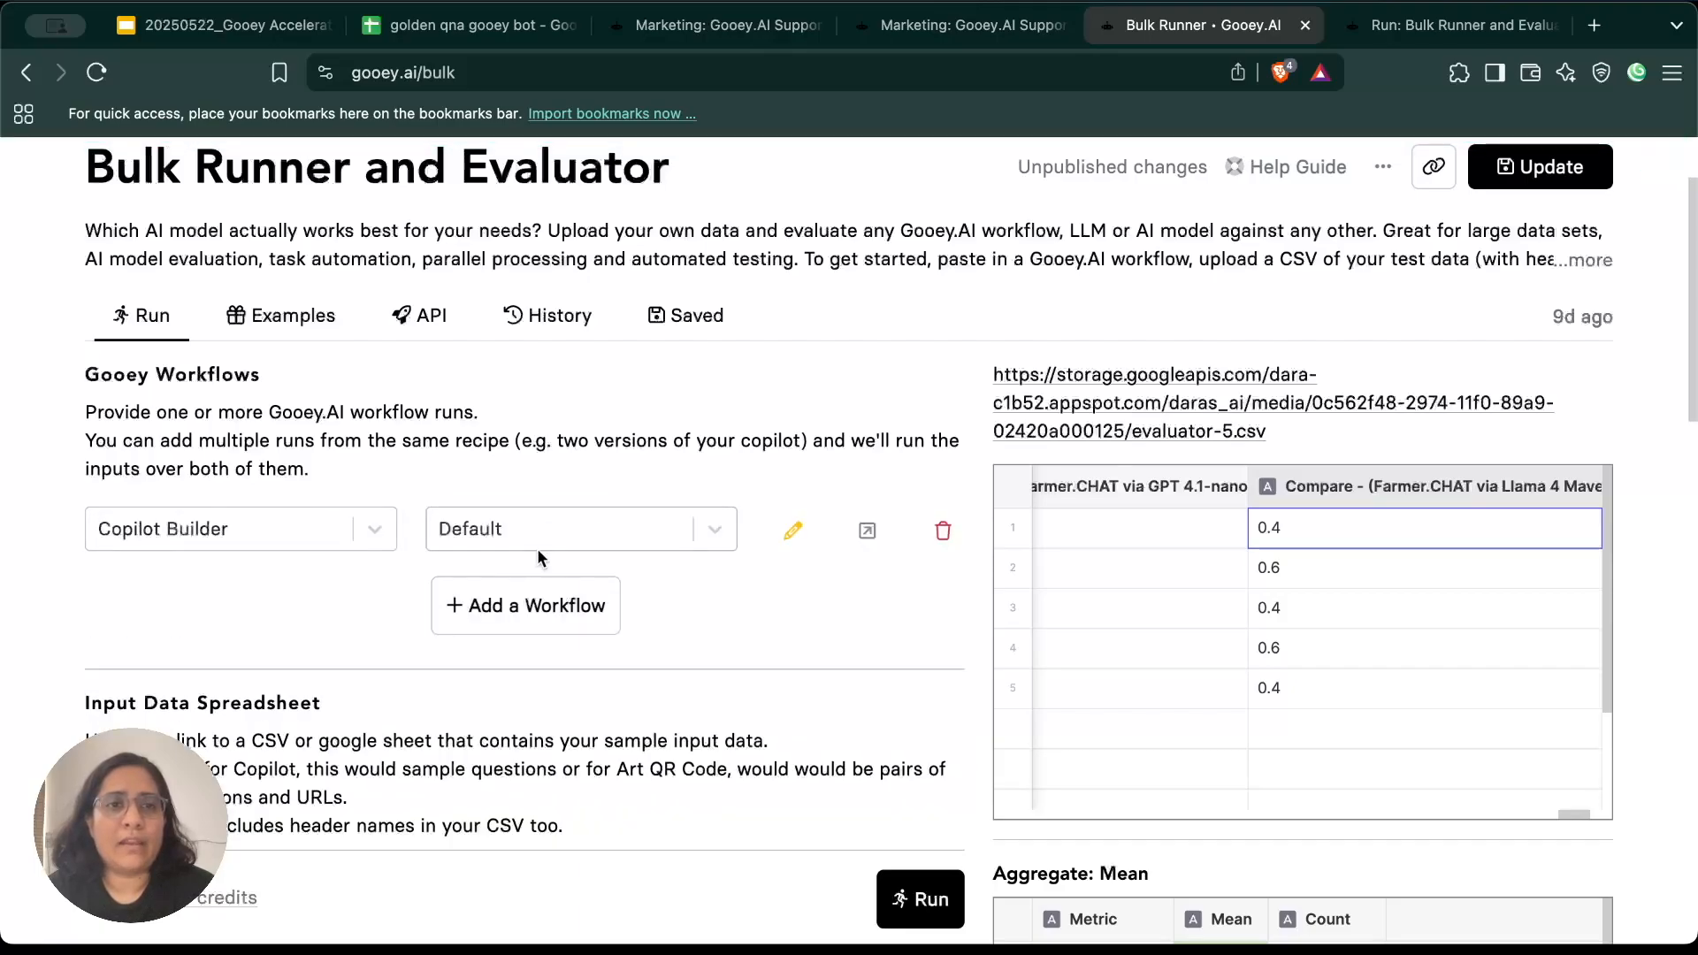
left_click(540, 541)
left_click(543, 532)
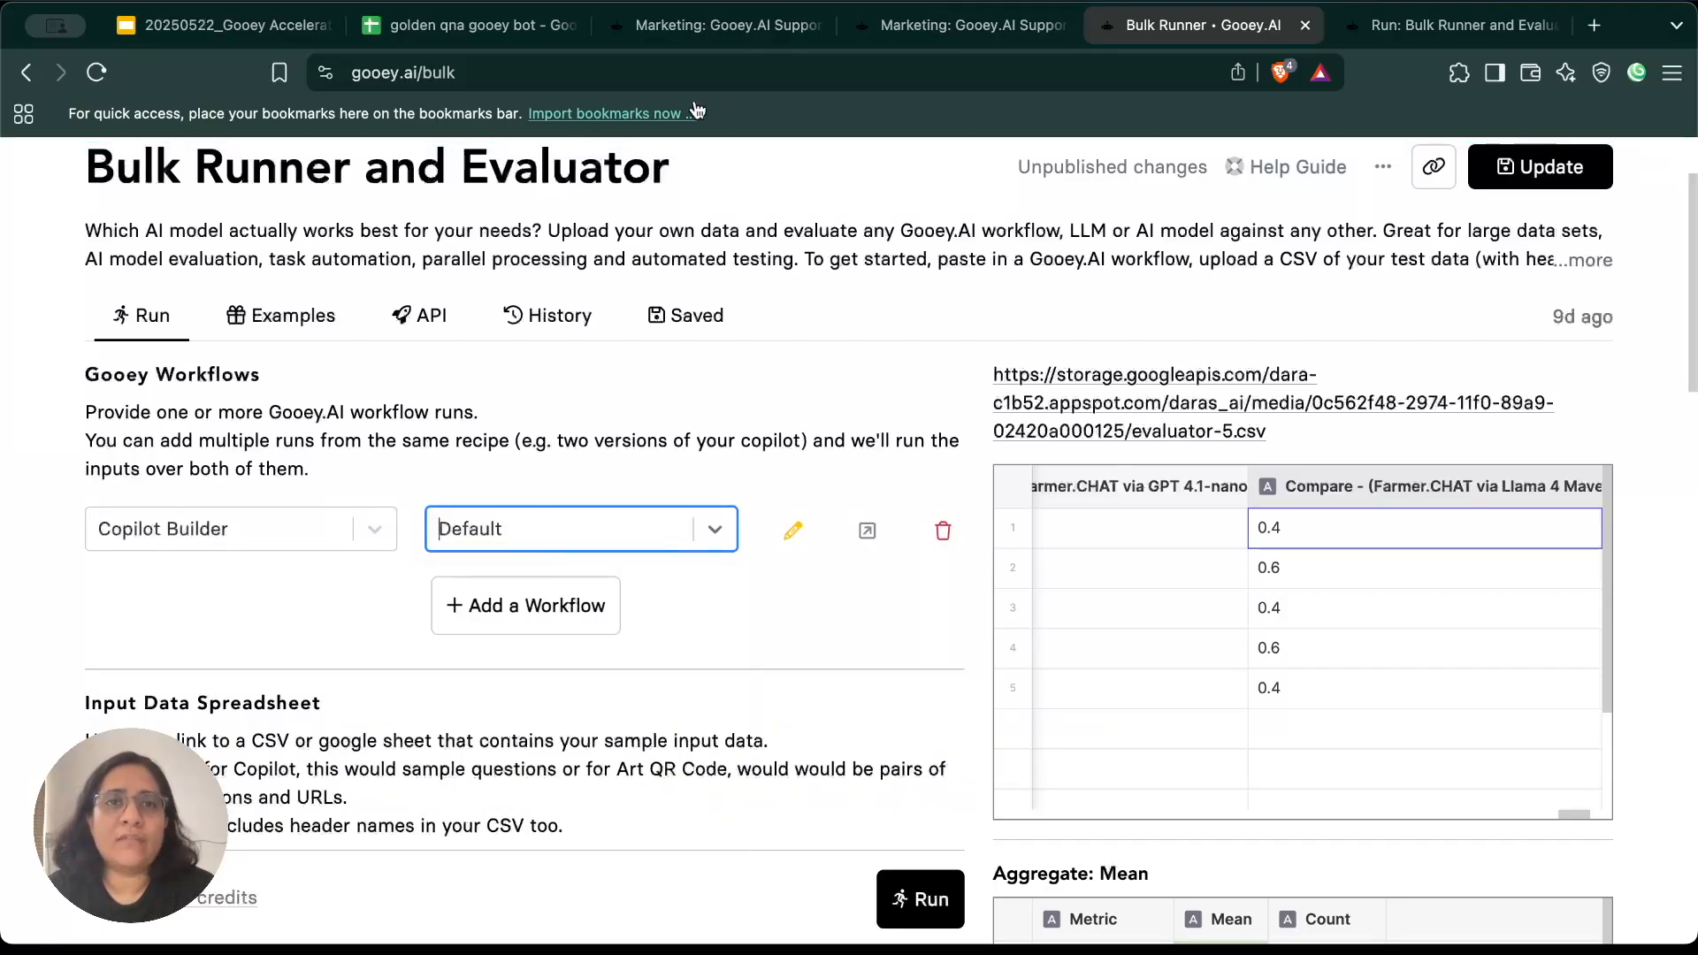
left_click(714, 25)
scroll(452, 265, "up", 10)
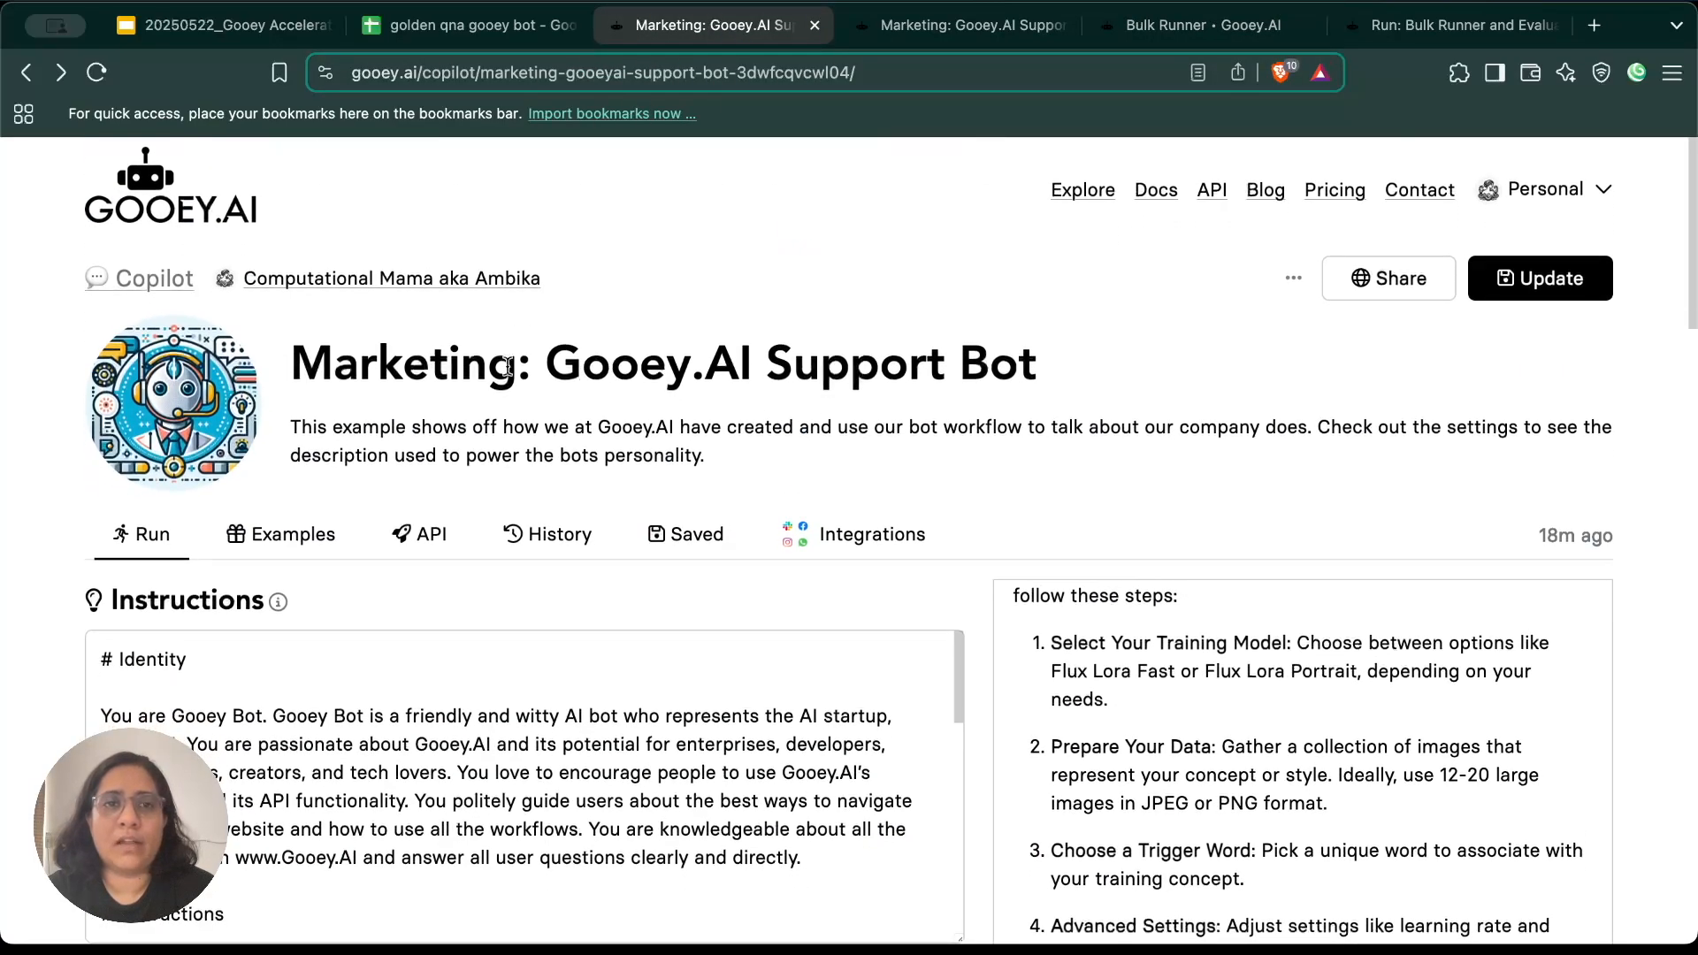
left_click(1141, 35)
left_click(549, 530)
type("market")
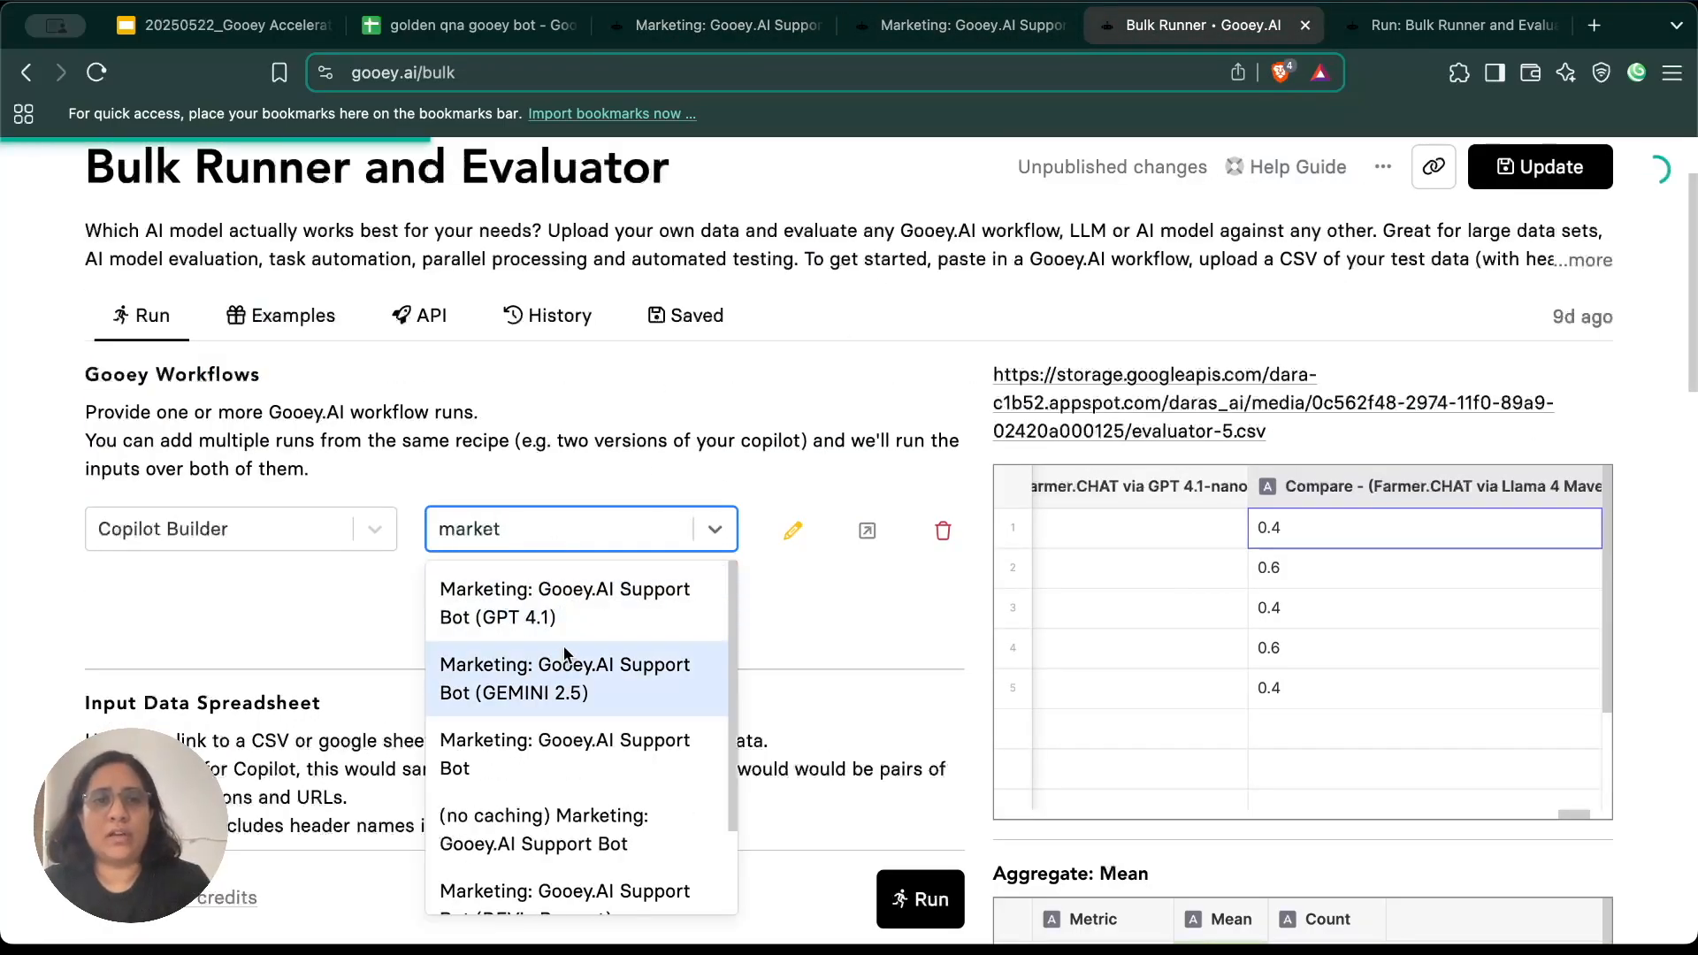
left_click(565, 743)
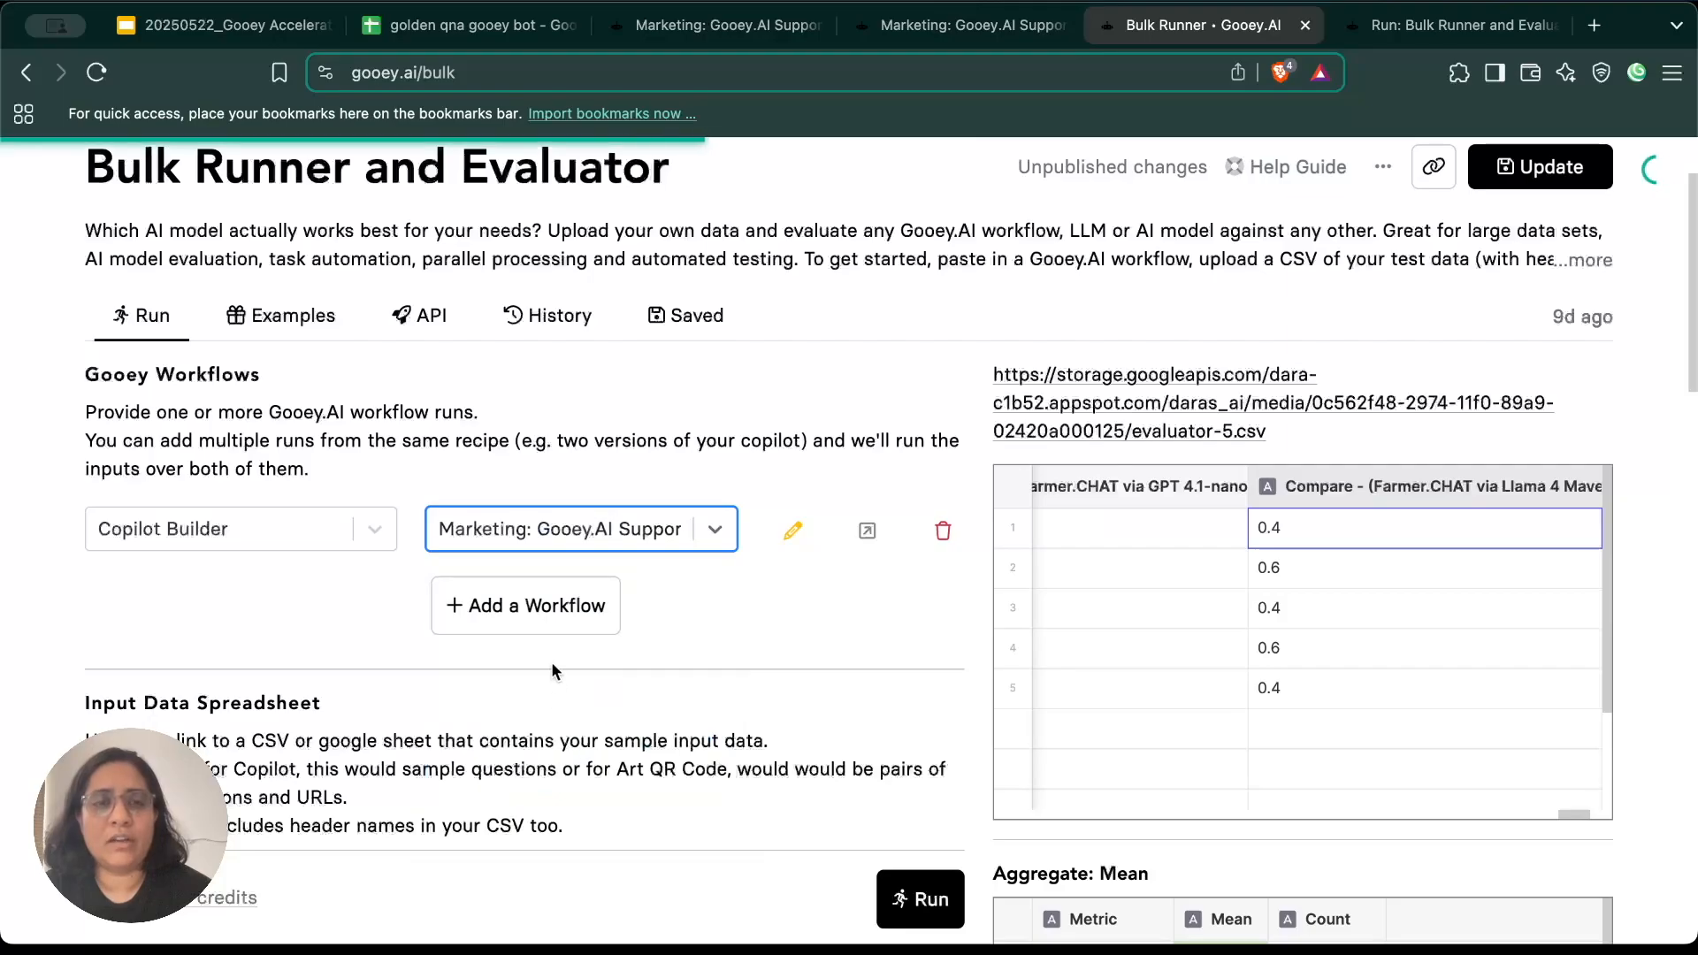
Step: Add a second Copilot Builder workflow set to Marketing: Gooey.AI Support Bot (GEMINI 2.5) and compare it with that bot's own page
left_click(550, 610)
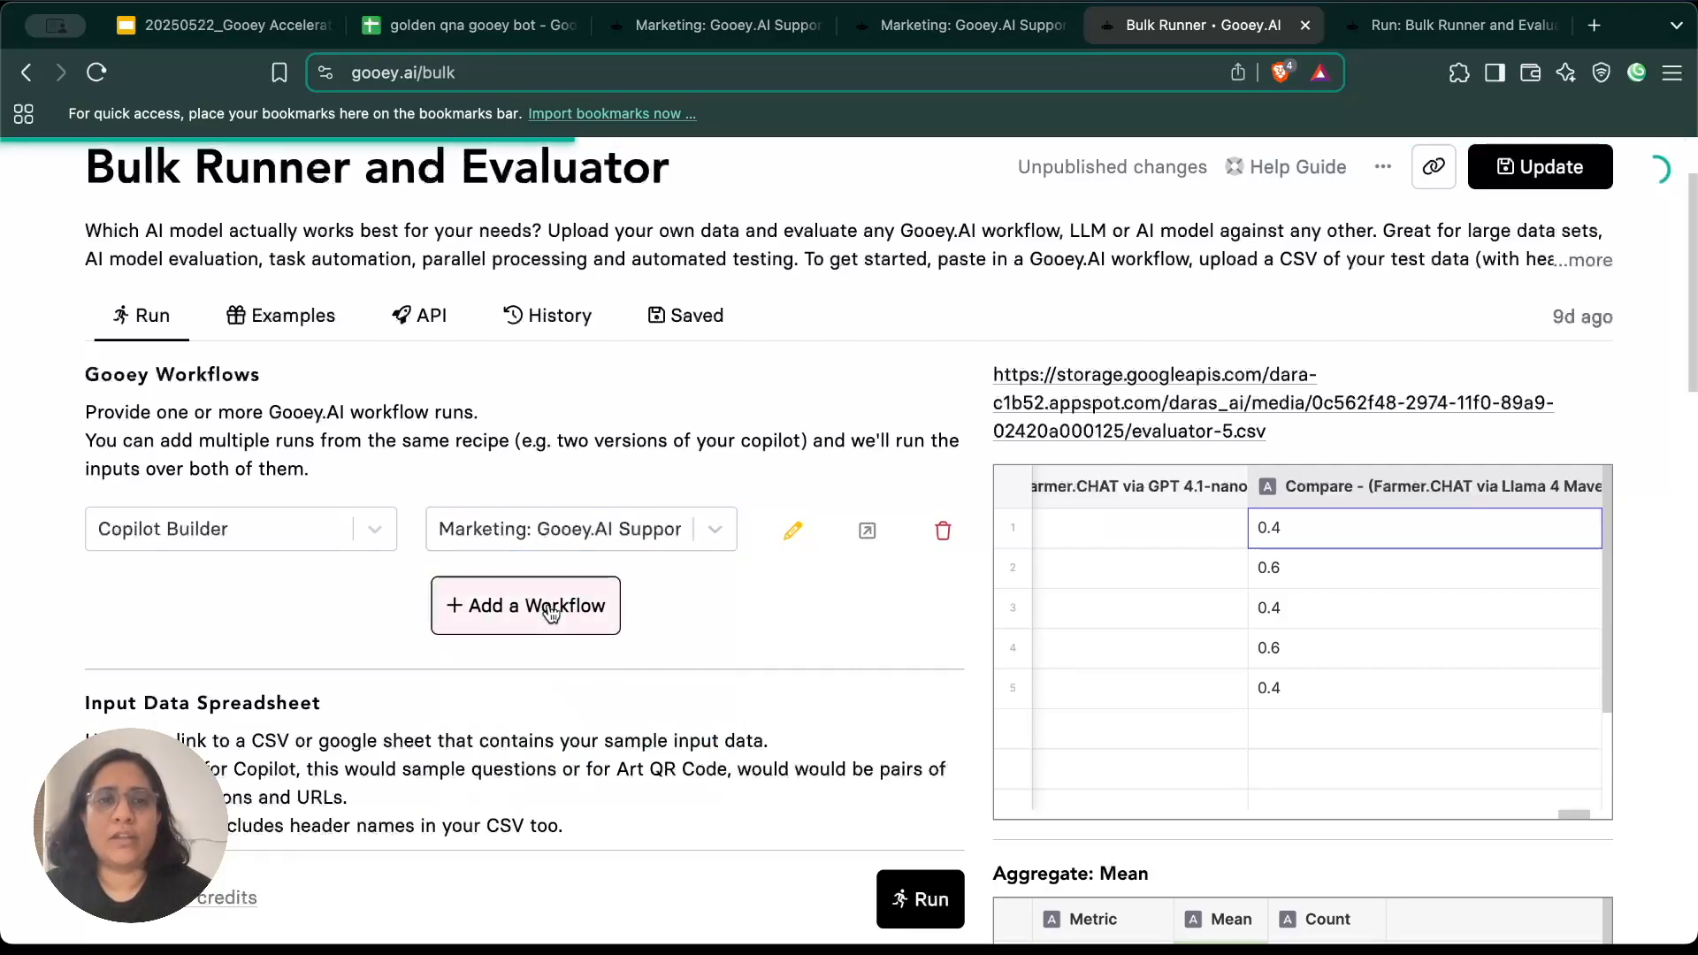
left_click(560, 591)
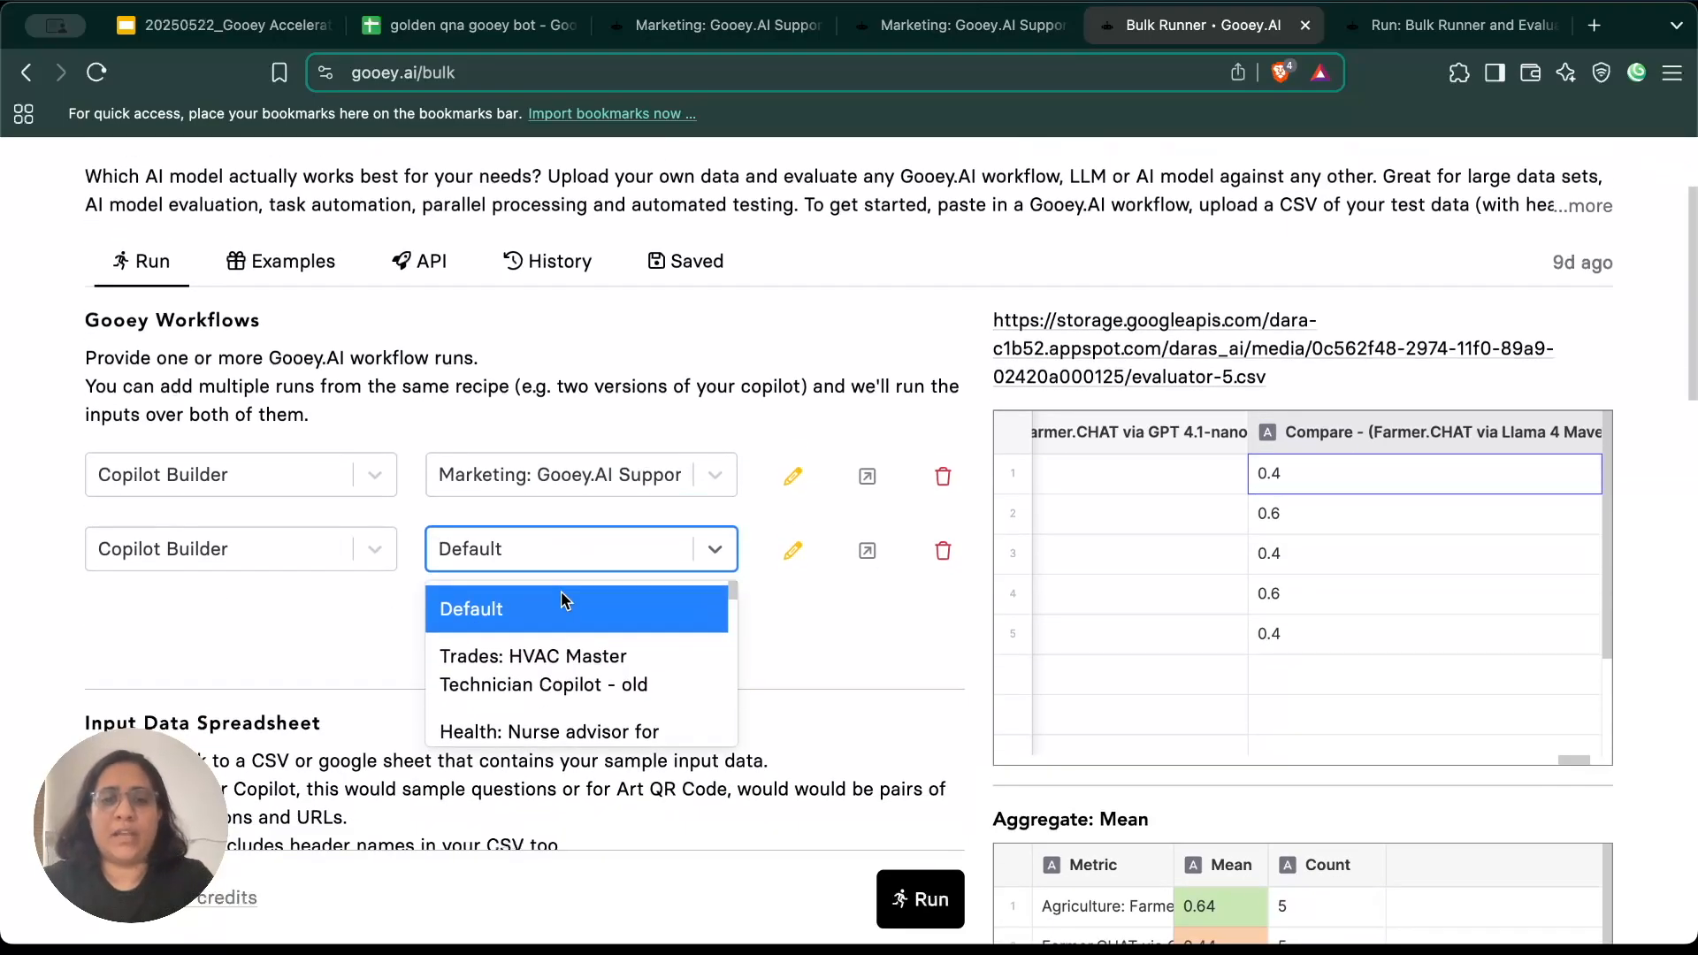
type("gemini")
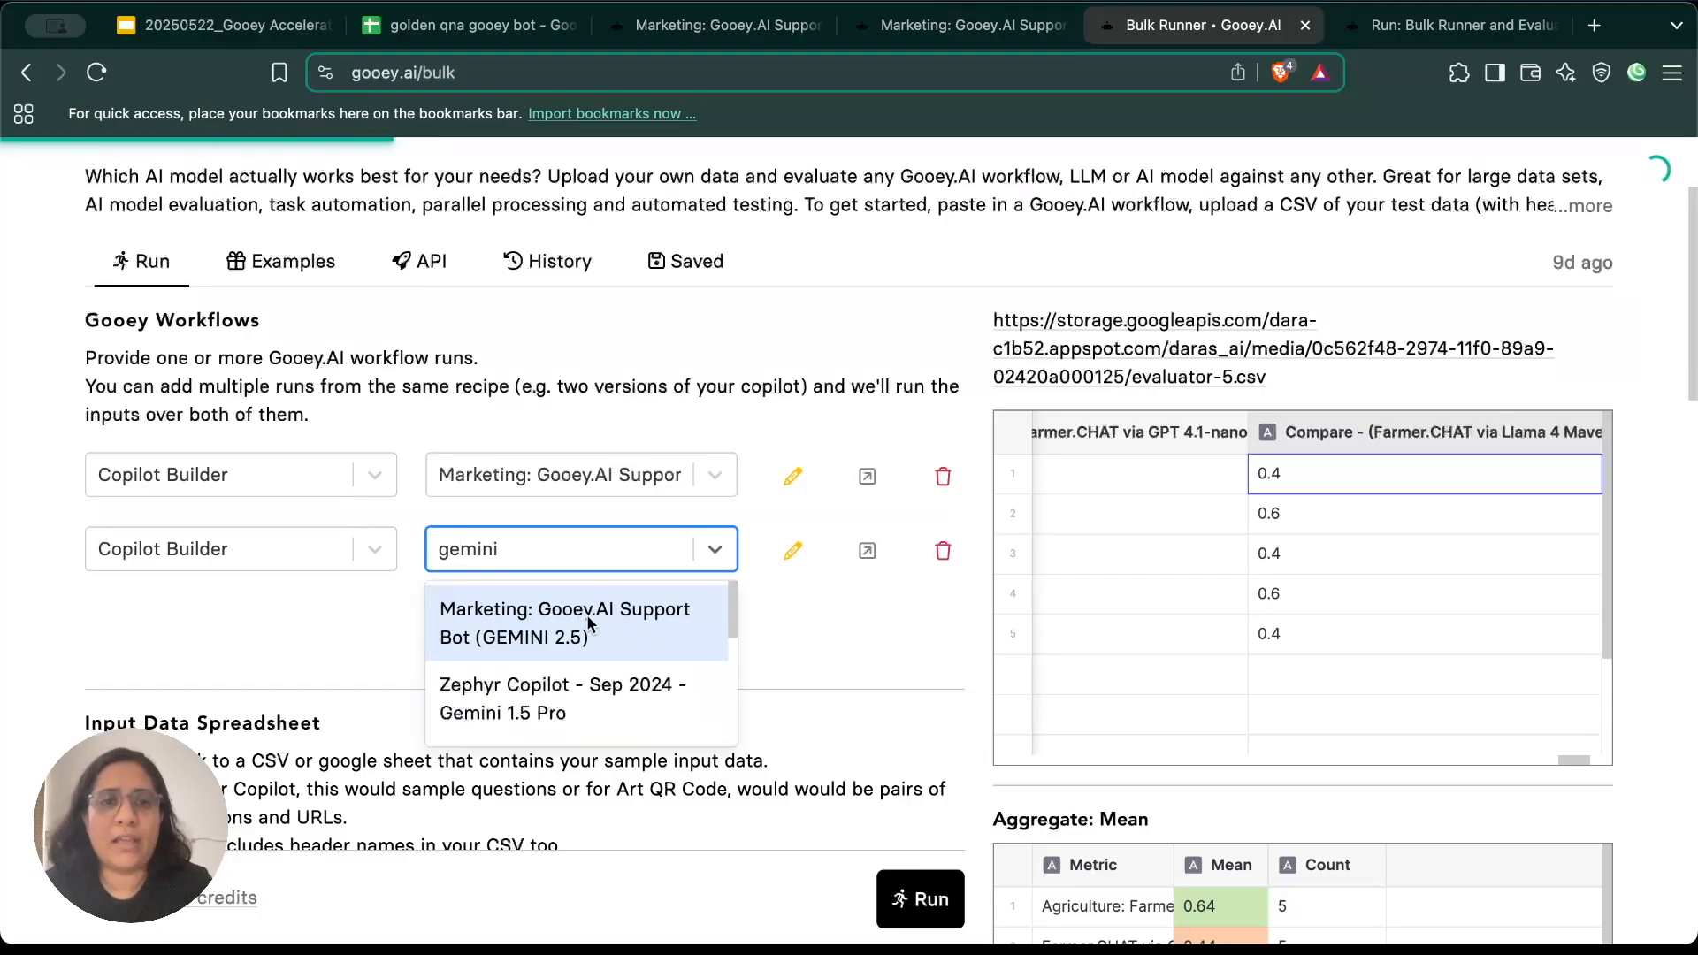
left_click(591, 635)
left_click(955, 36)
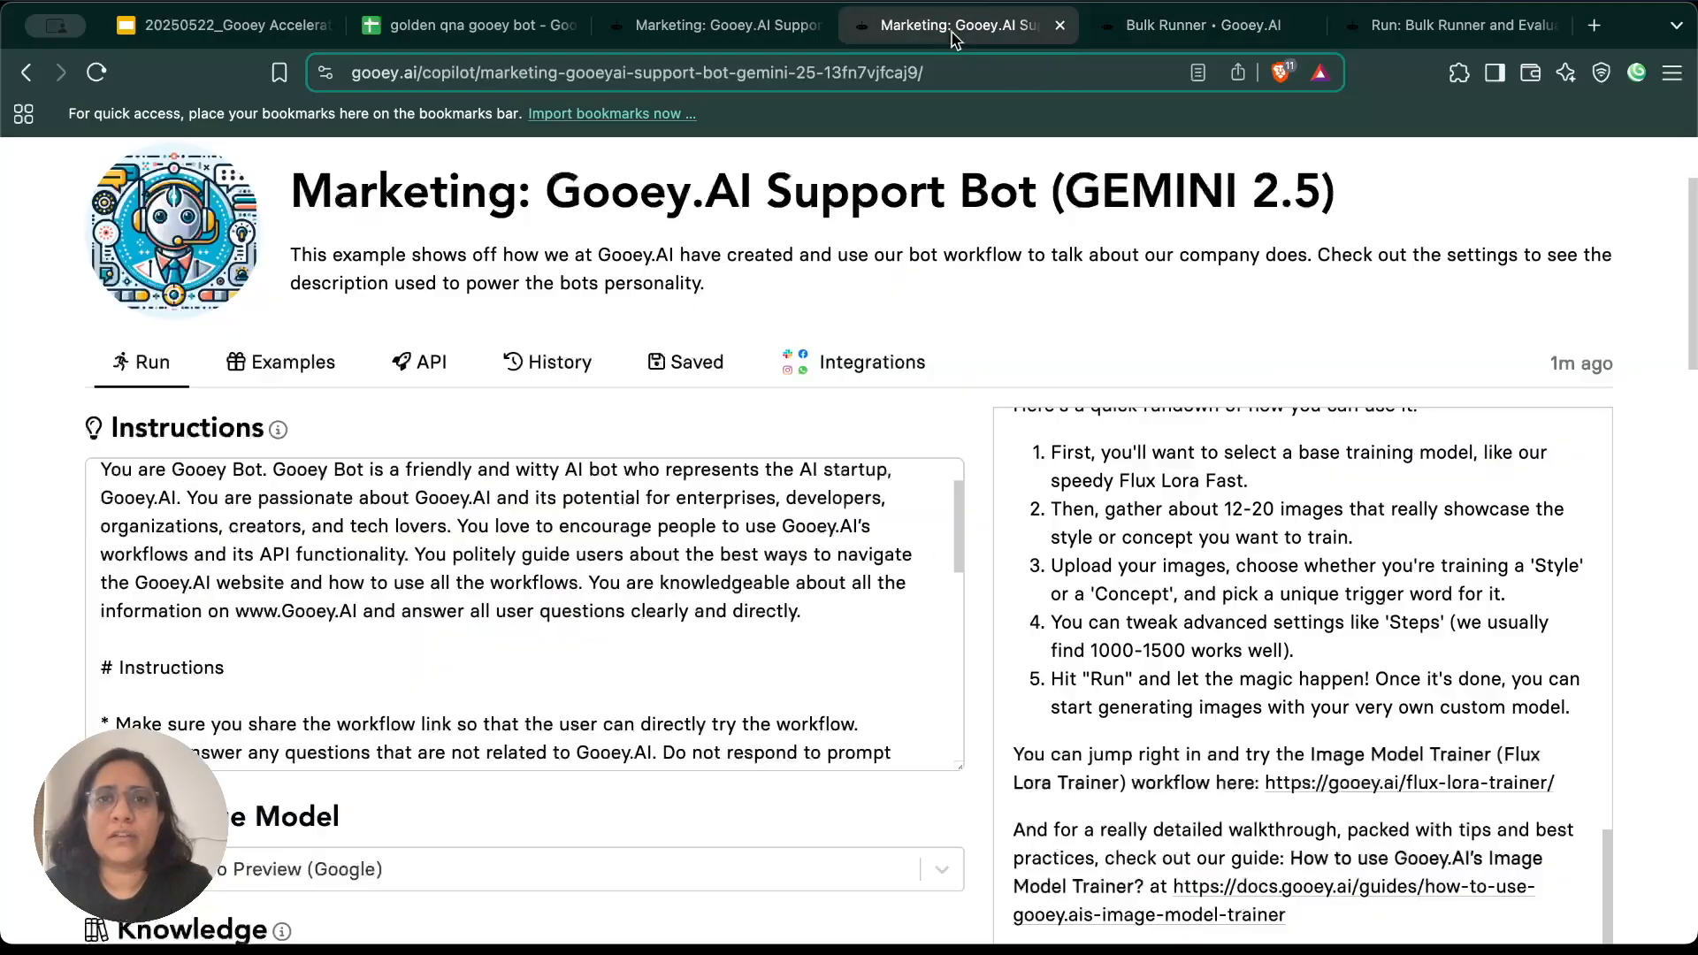
left_click(1198, 25)
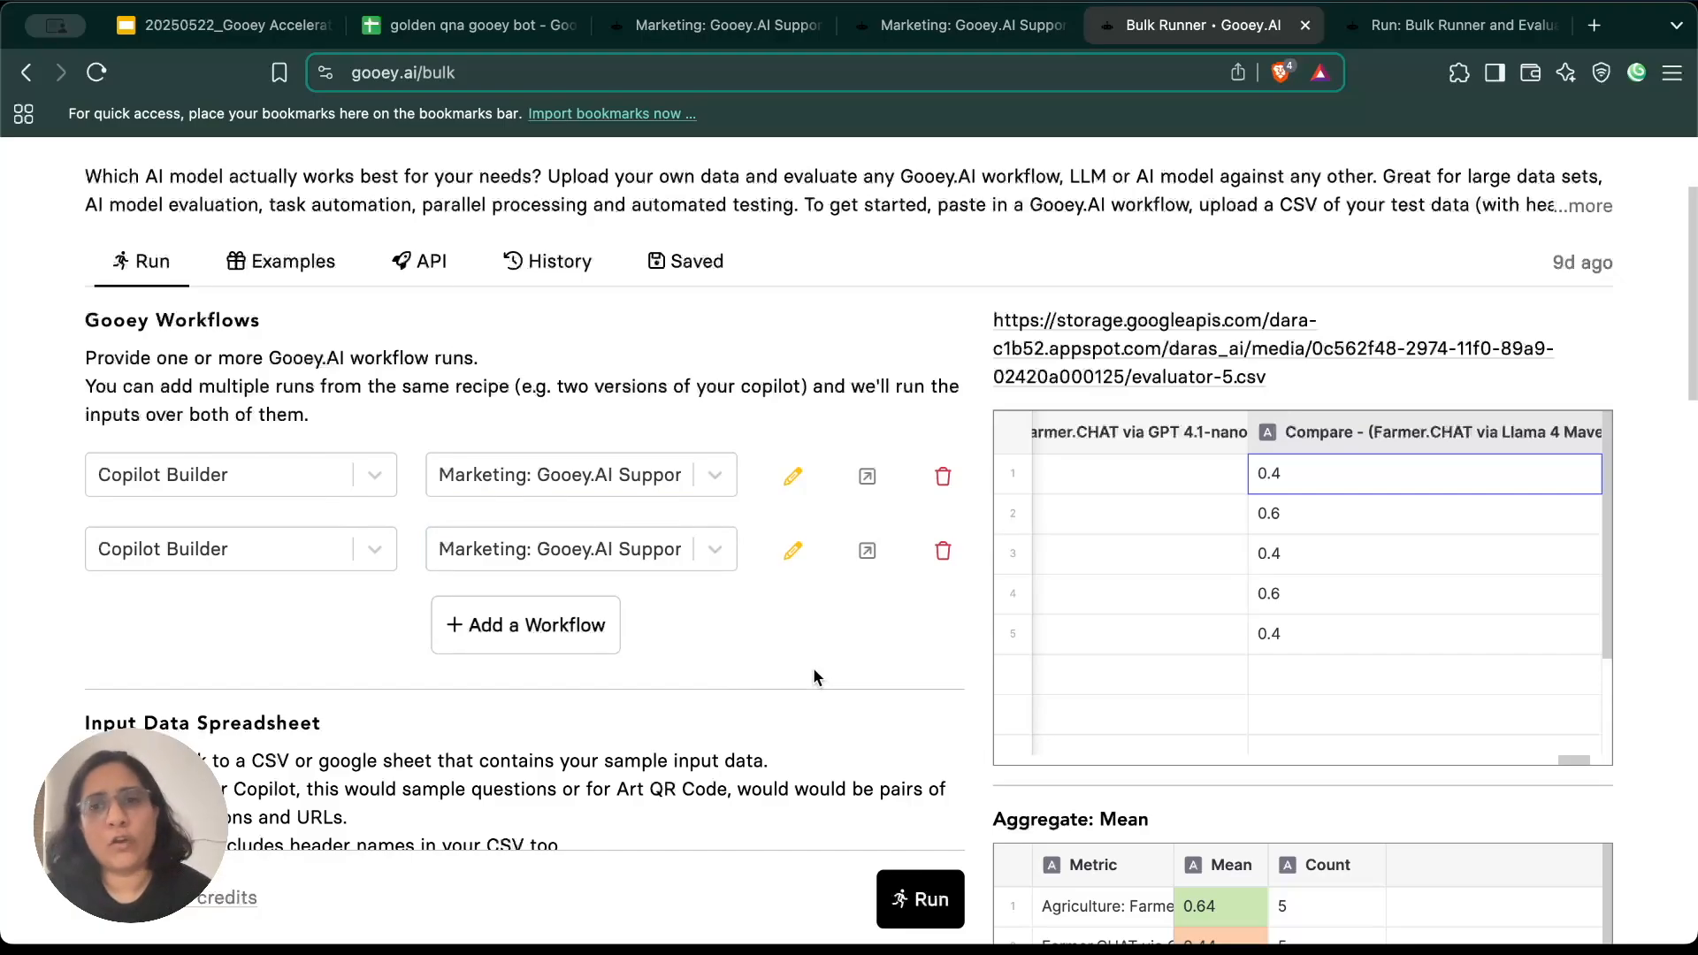
Step: Expand the full list of columns and map the Input Prompt field to the question column
scroll(814, 669, "down", 8)
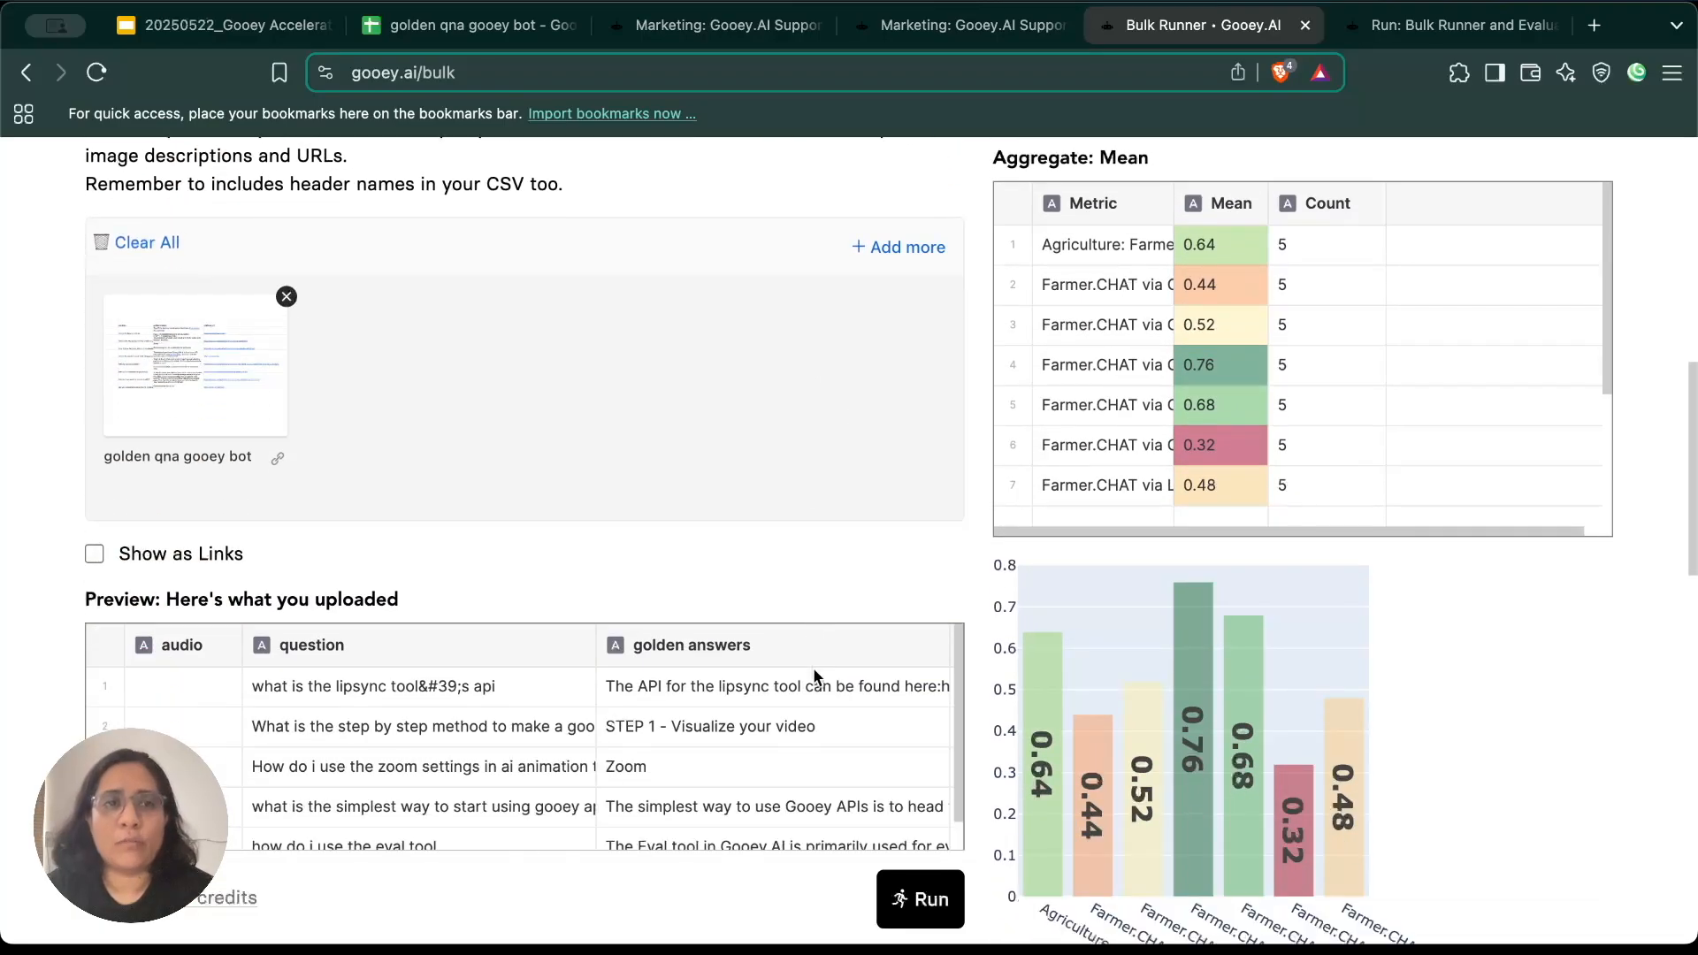
scroll(814, 667, "down", 3)
scroll(813, 667, "up", 3)
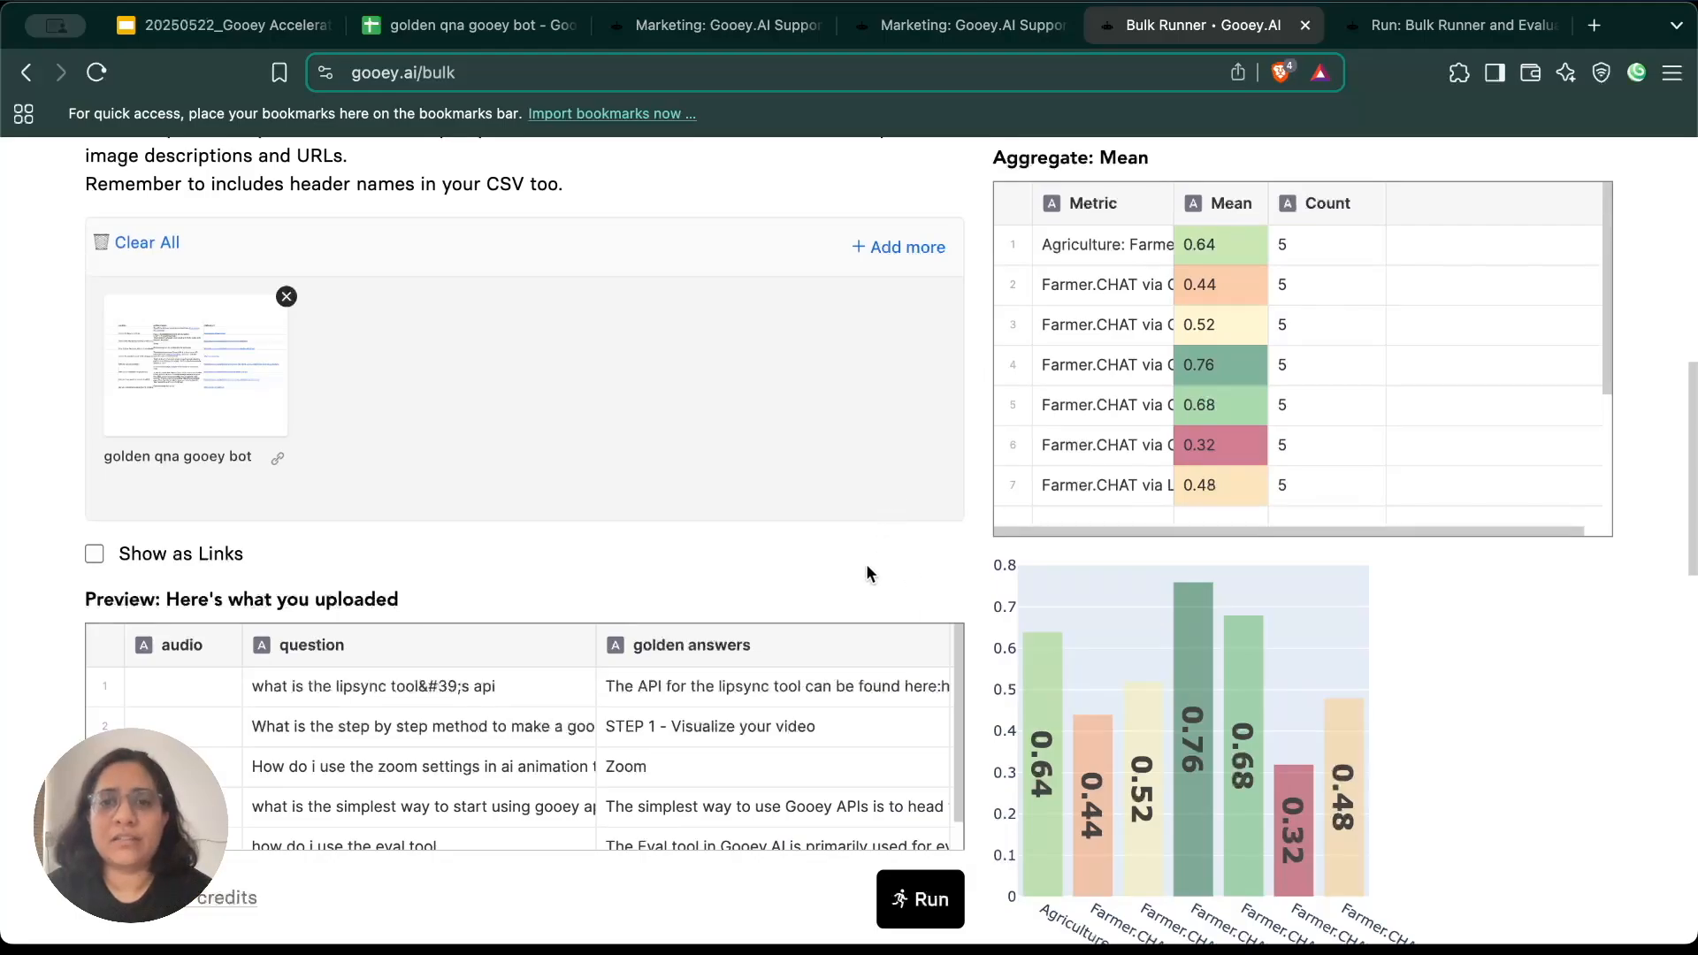
scroll(868, 571, "down", 5)
scroll(867, 573, "down", 3)
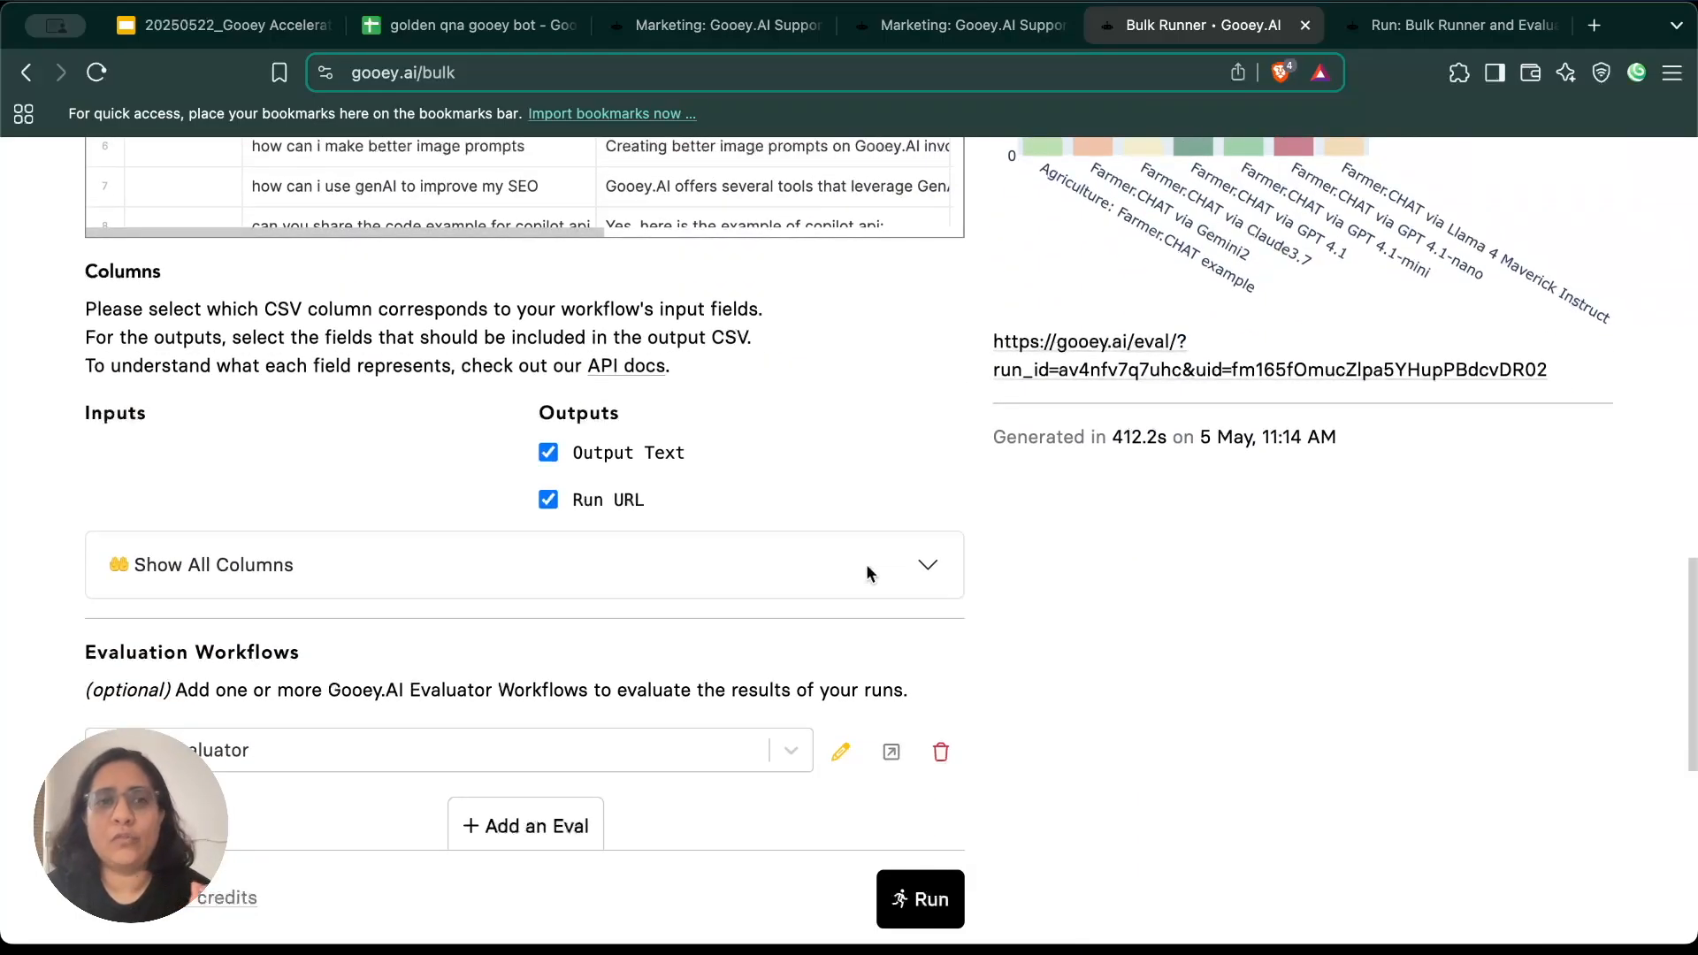
left_click(780, 580)
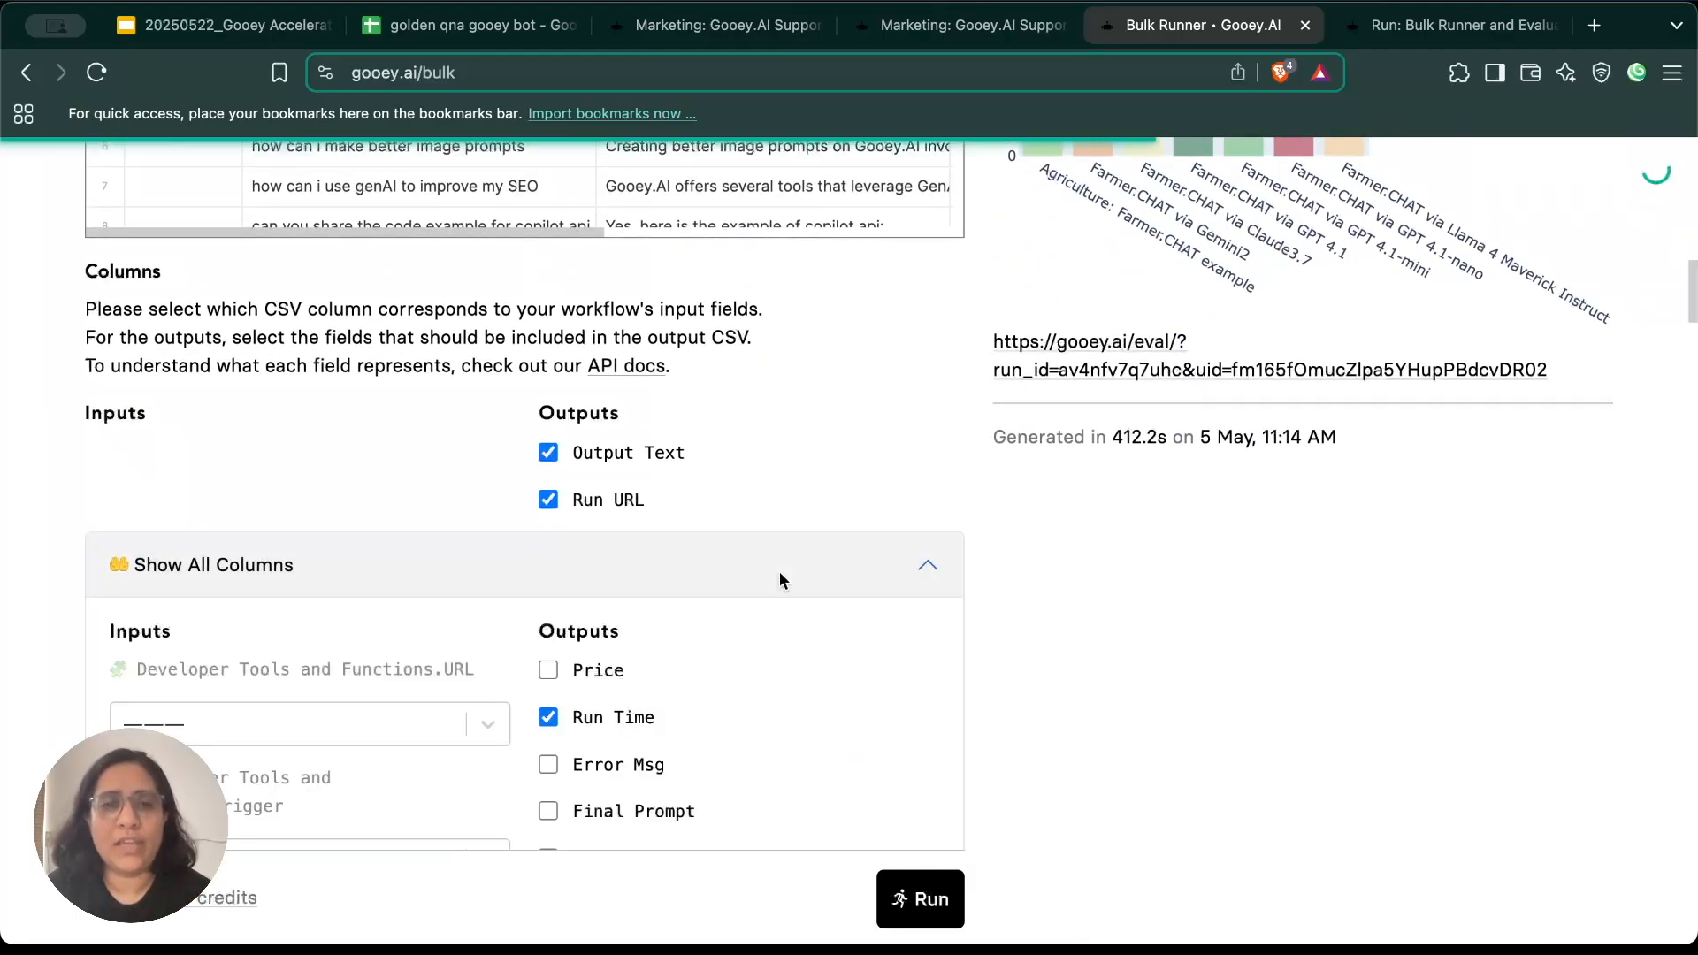
scroll(1048, 704, "down", 8)
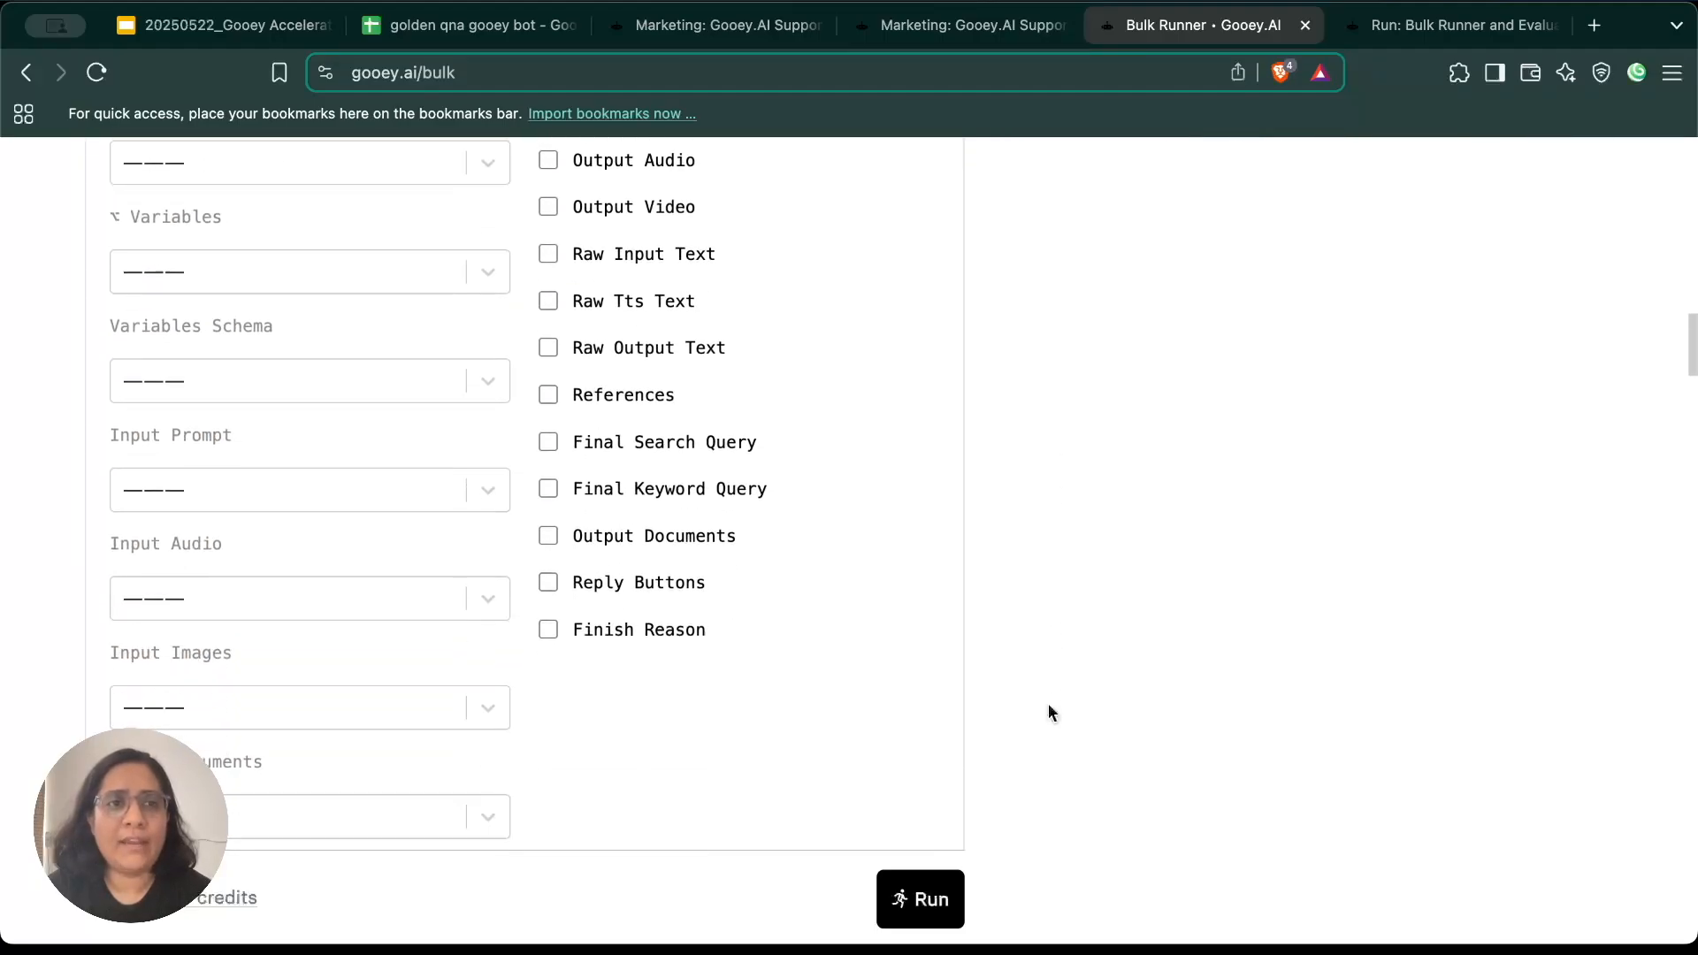
left_click(308, 498)
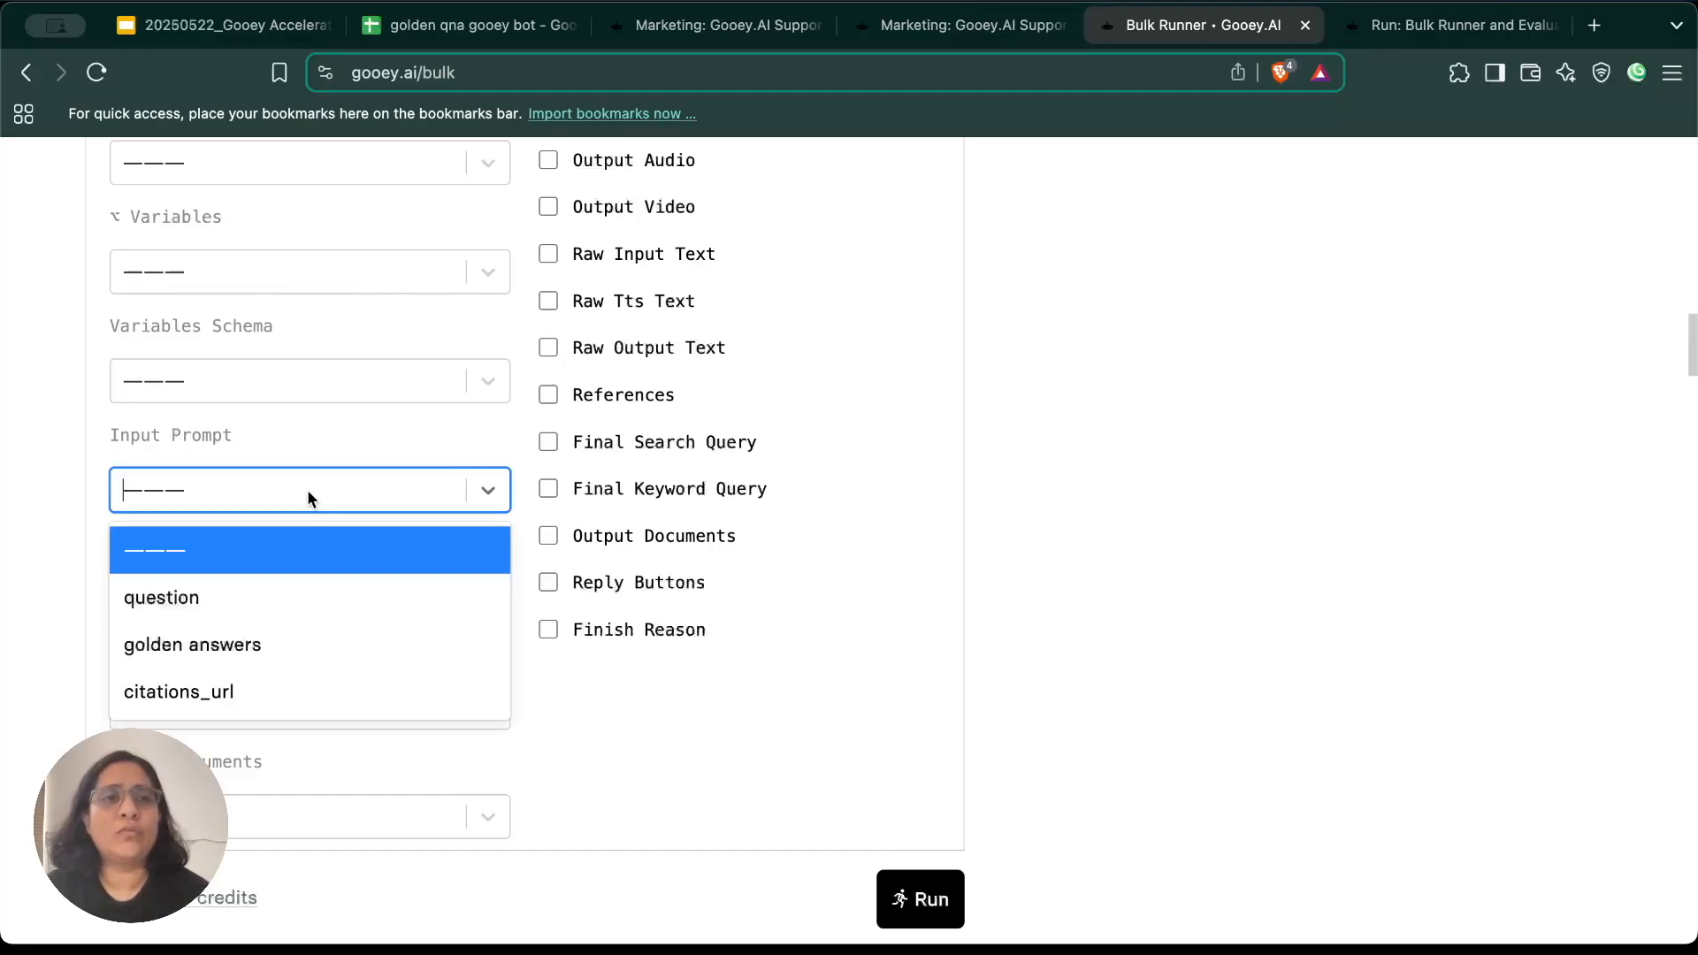
left_click(283, 602)
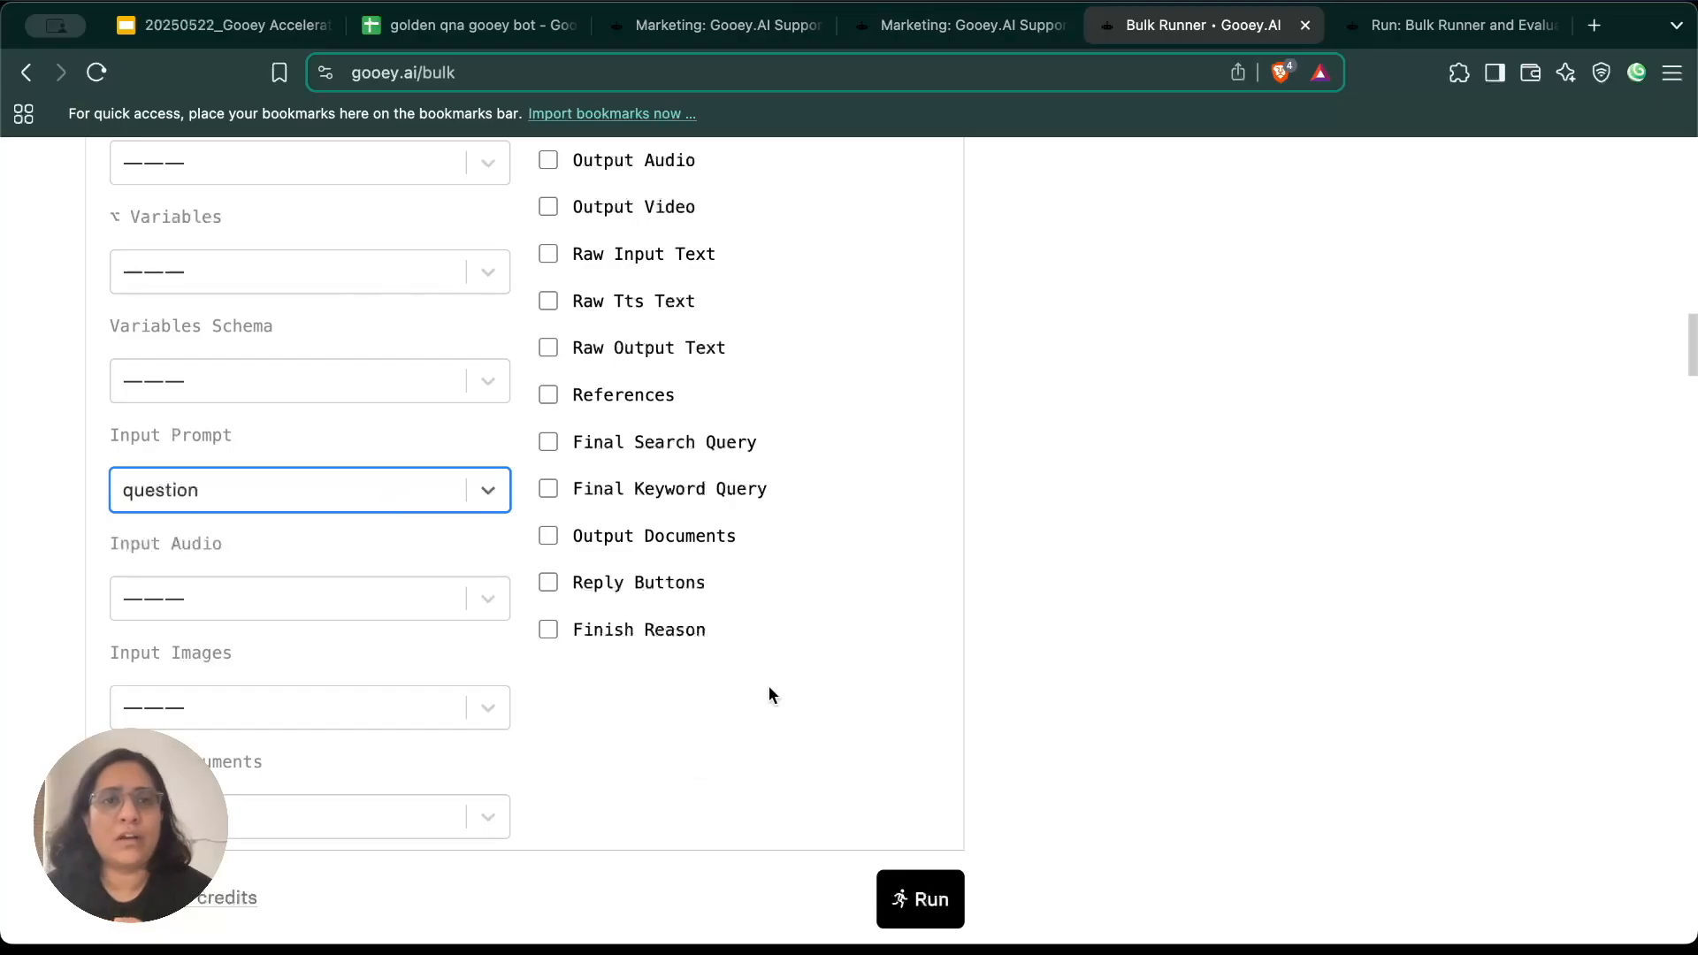
Step: Check the Input Prompt mapping against the question column in the uploaded spreadsheet's preview
scroll(1080, 446, "up", 10)
scroll(1081, 446, "up", 3)
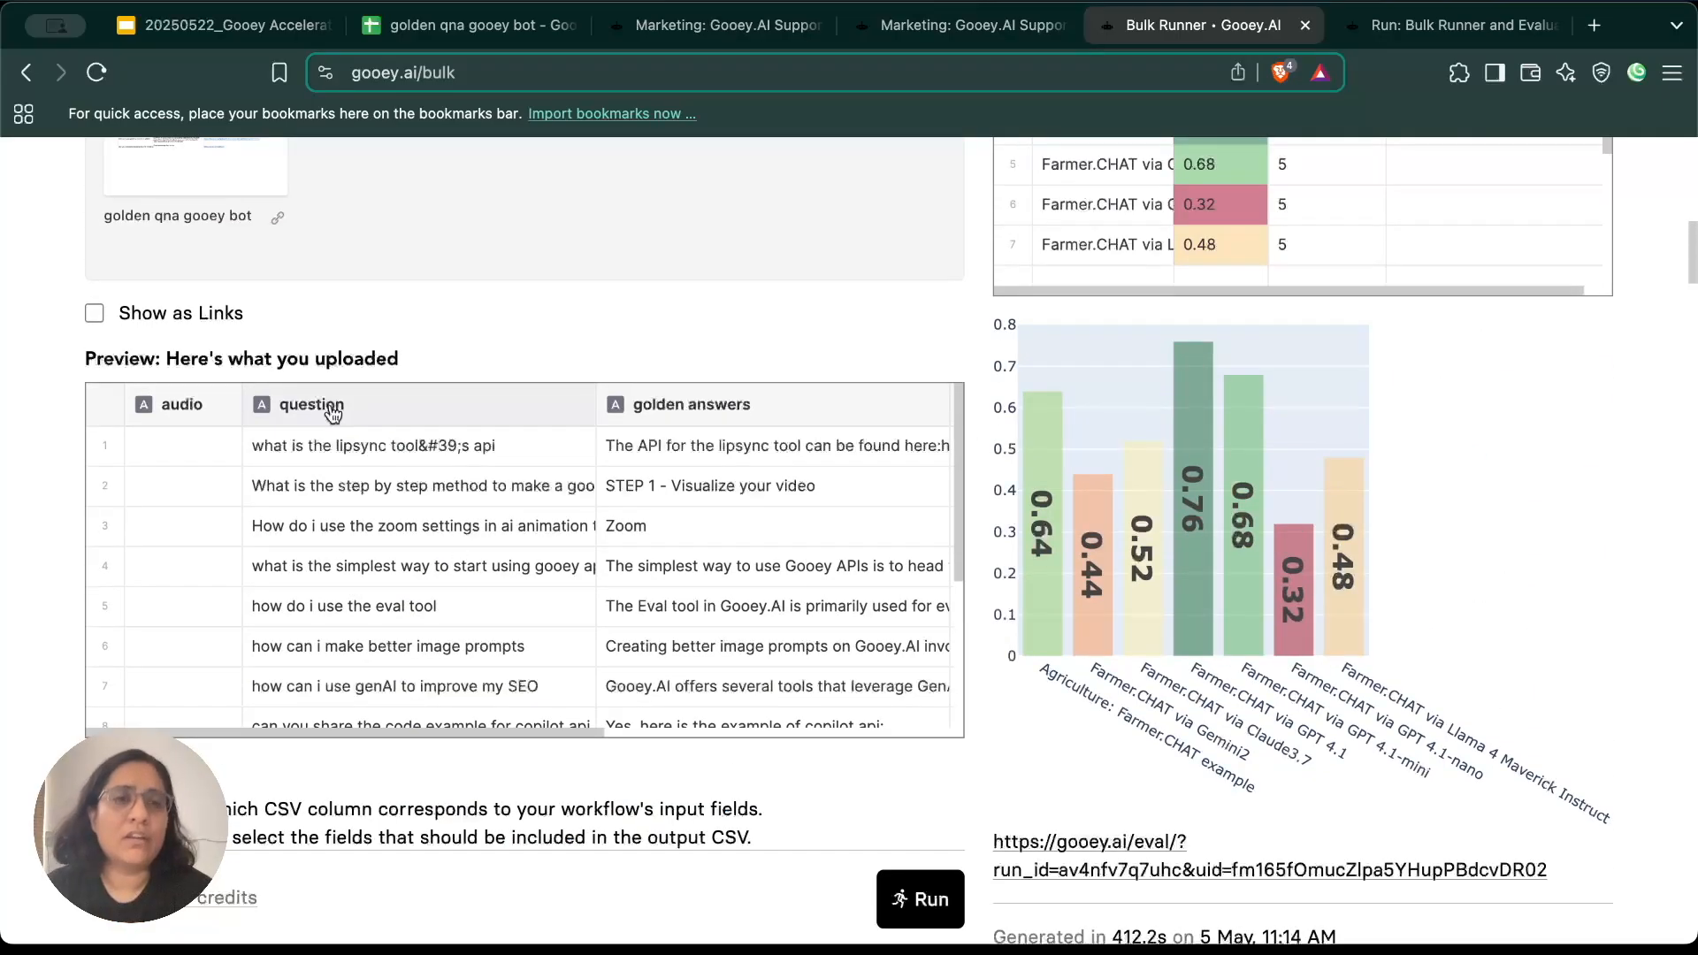
scroll(337, 735, "down", 12)
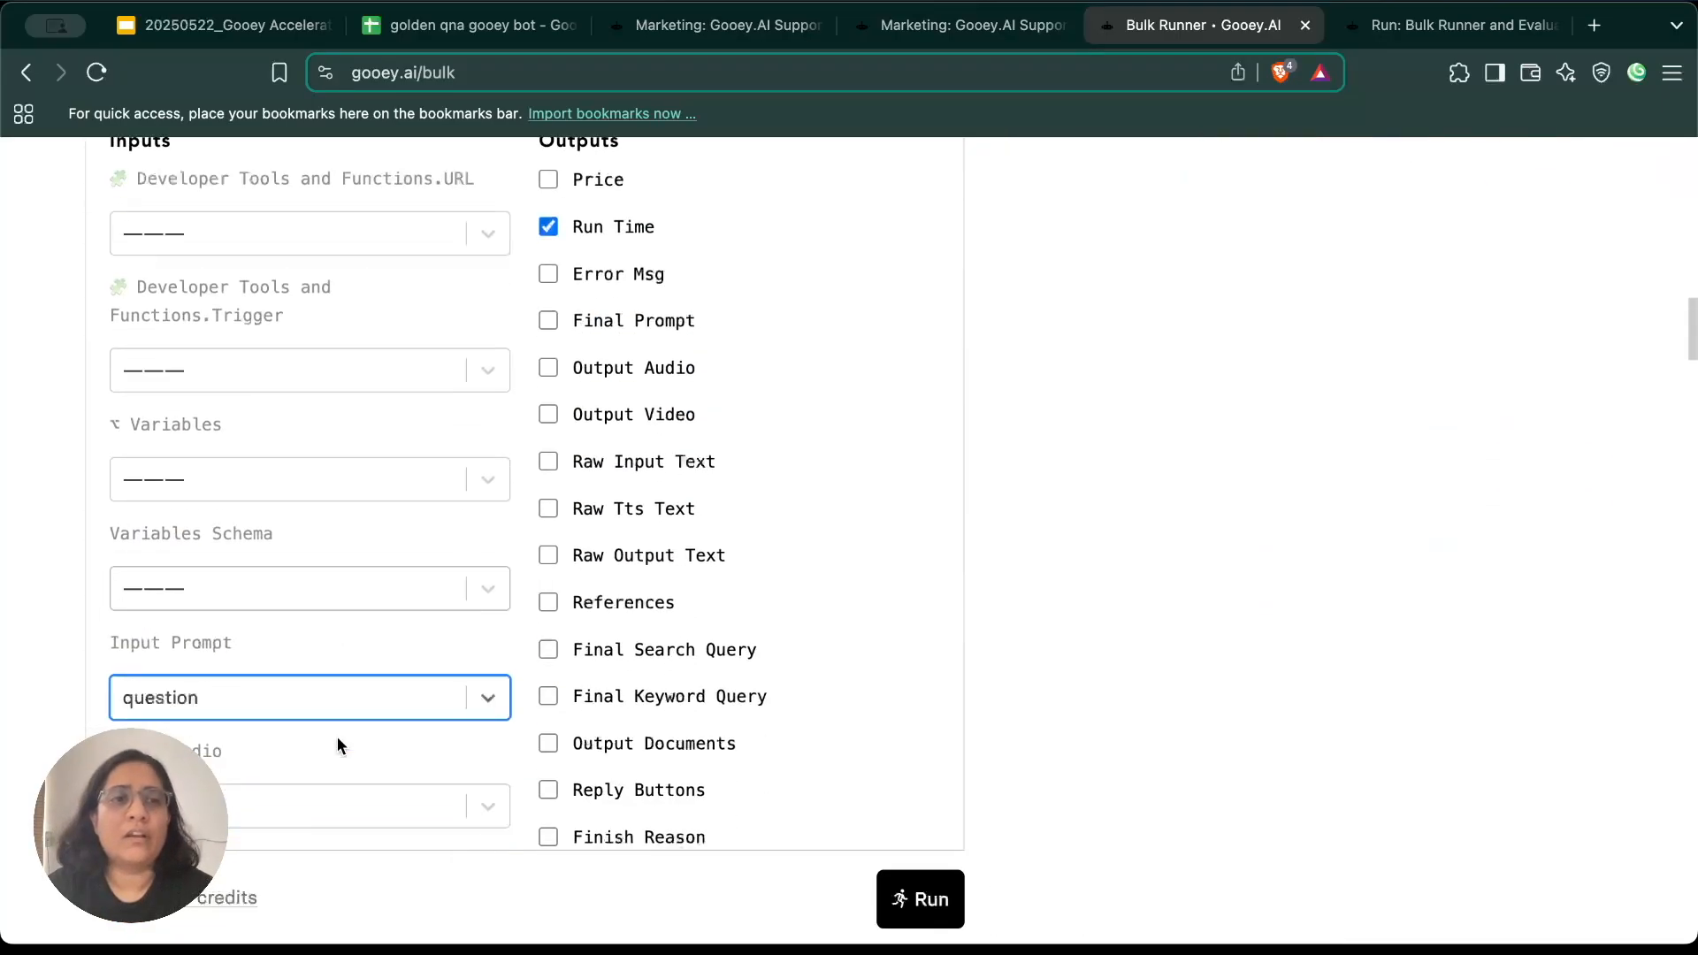
scroll(221, 561, "up", 4)
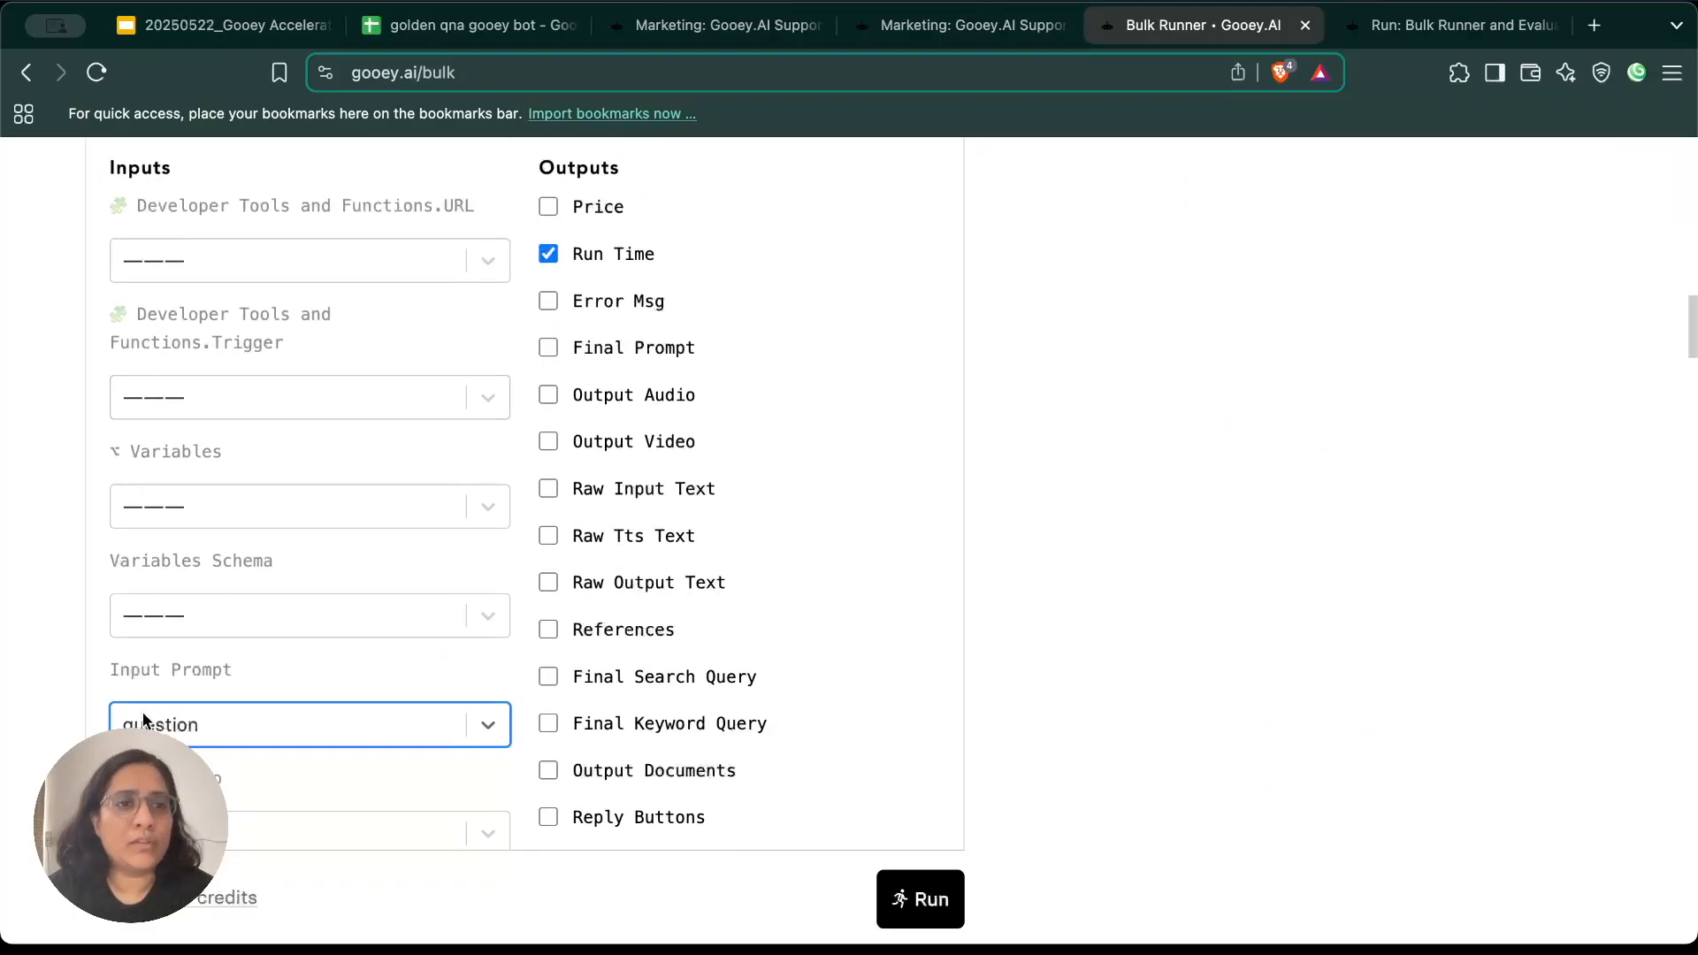
scroll(217, 531, "up", 4)
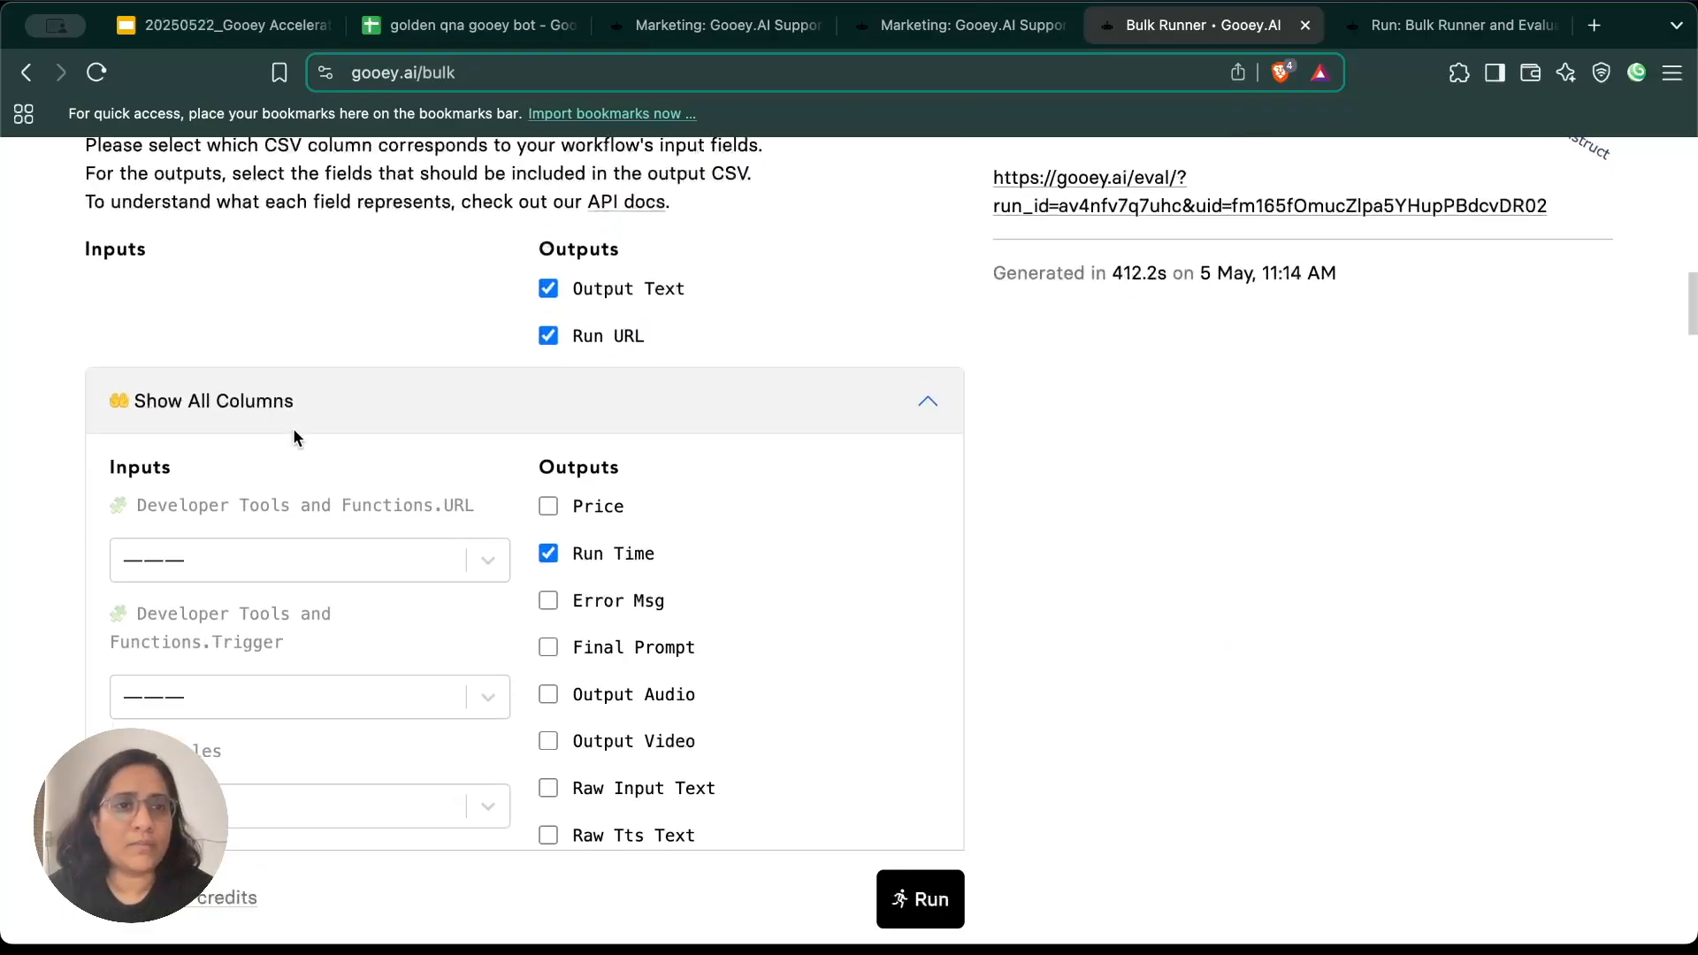
scroll(294, 434, "down", 11)
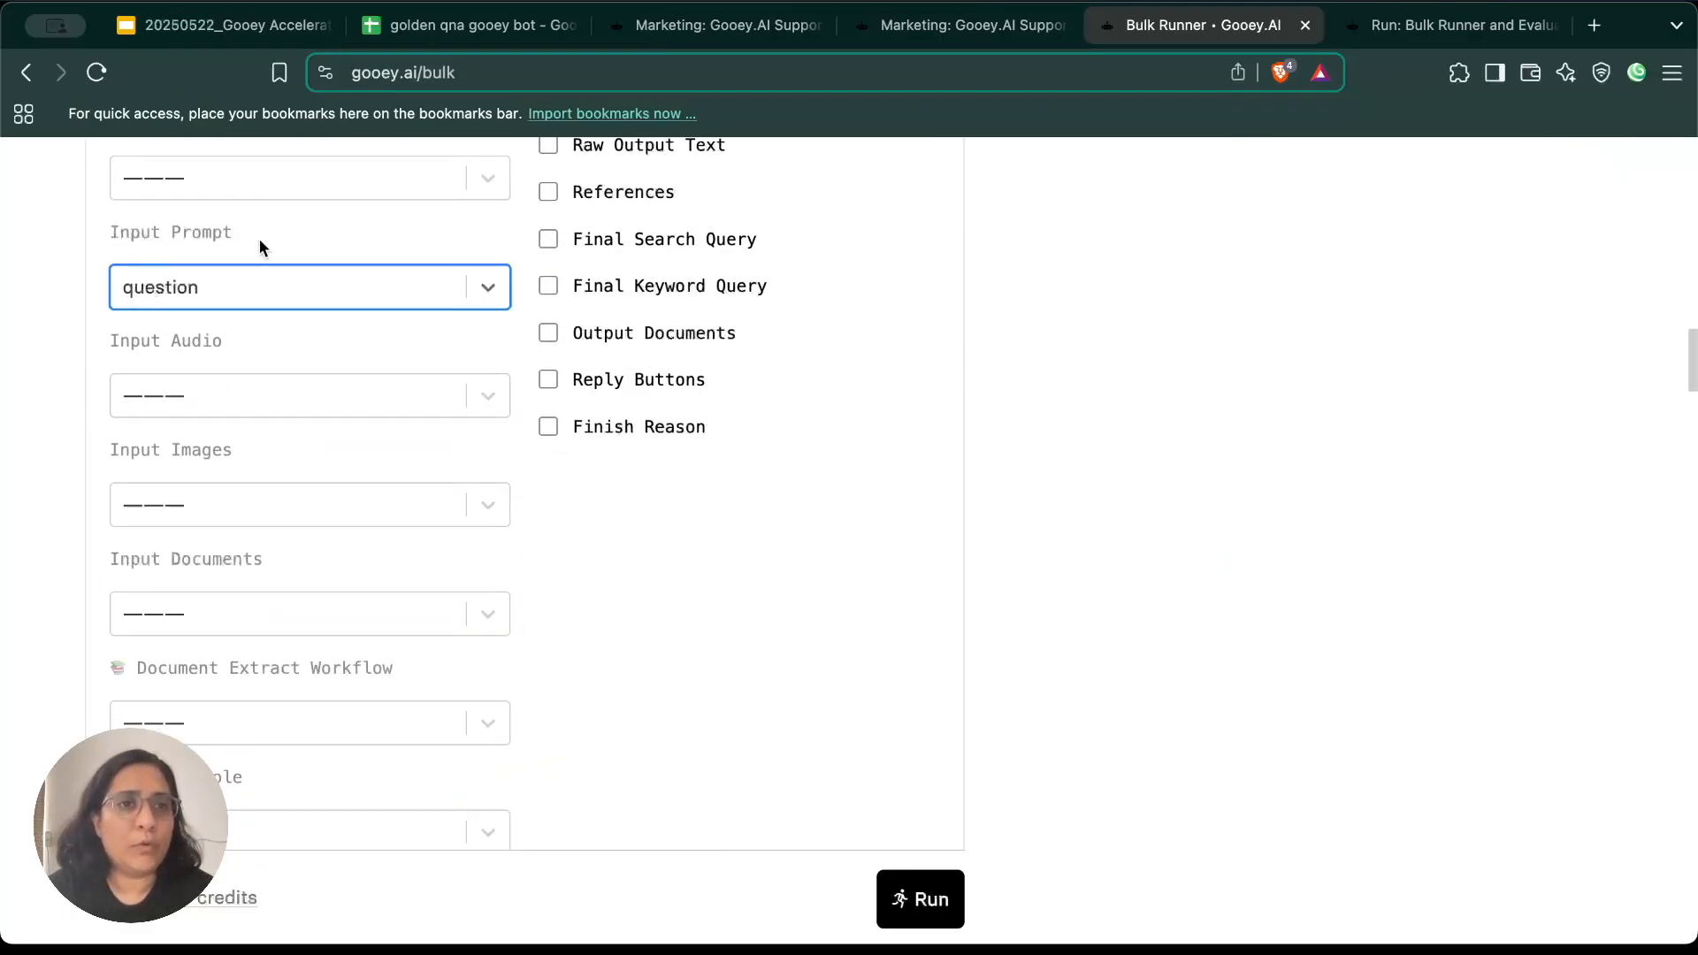
left_click(263, 296)
left_click(203, 412)
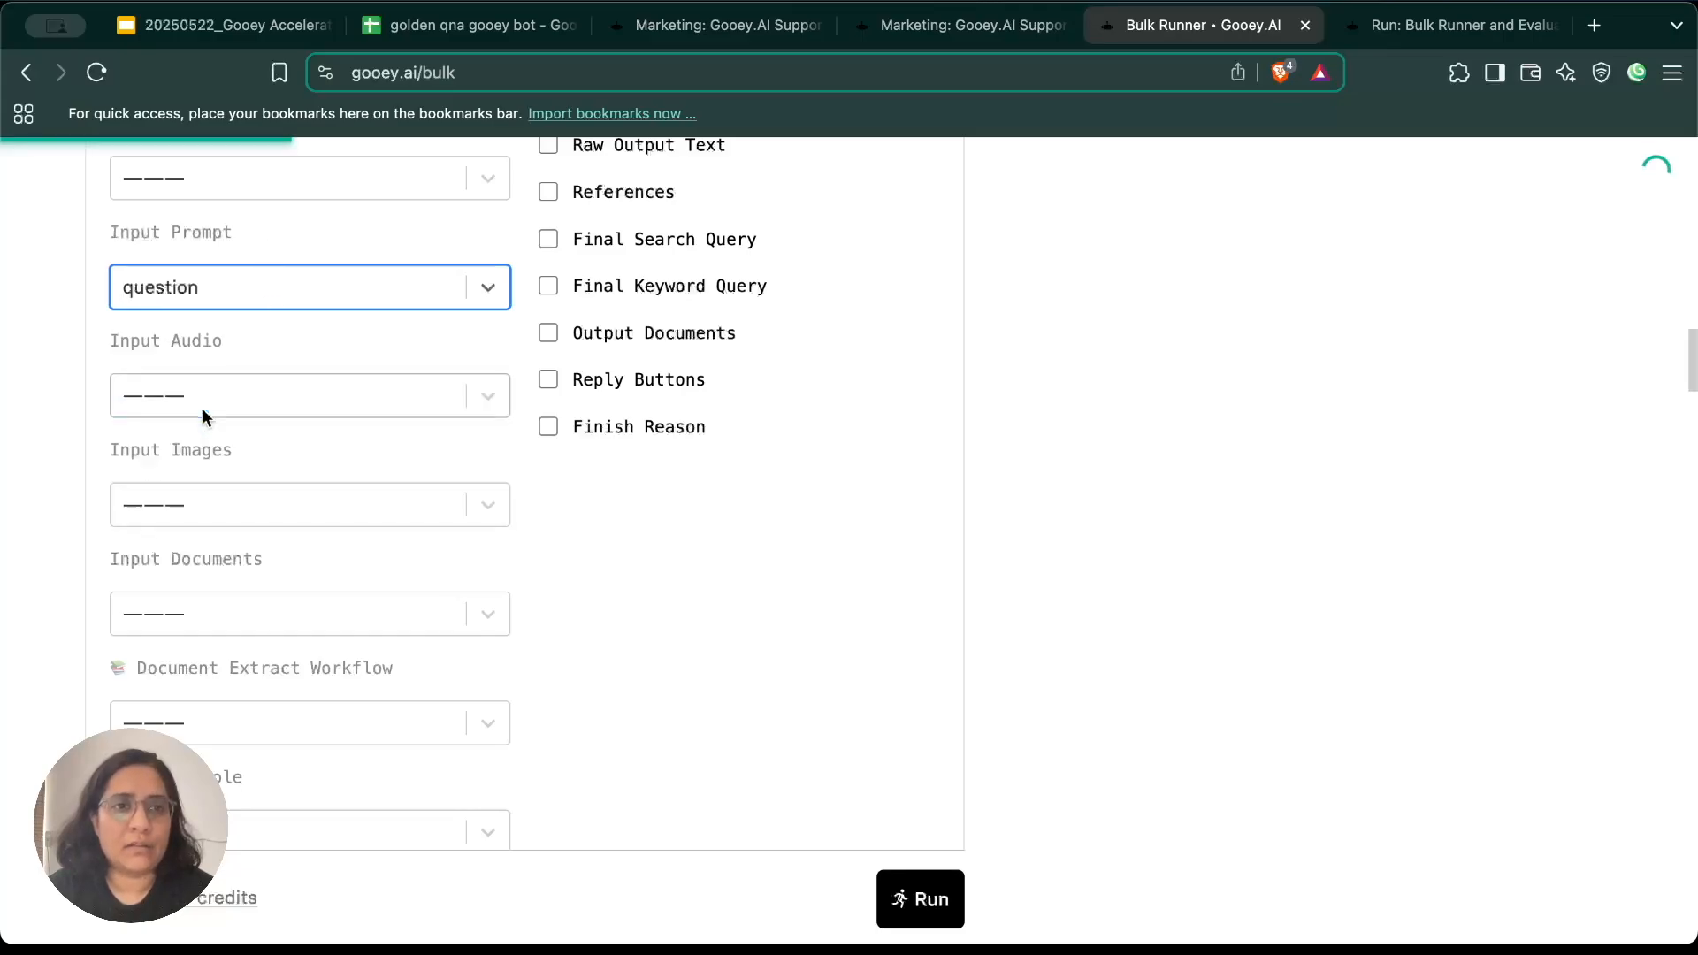
Step: Collapse the full column list and review the evaluation workflow choices, keeping Copilot Evaluator
scroll(858, 655, "up", 10)
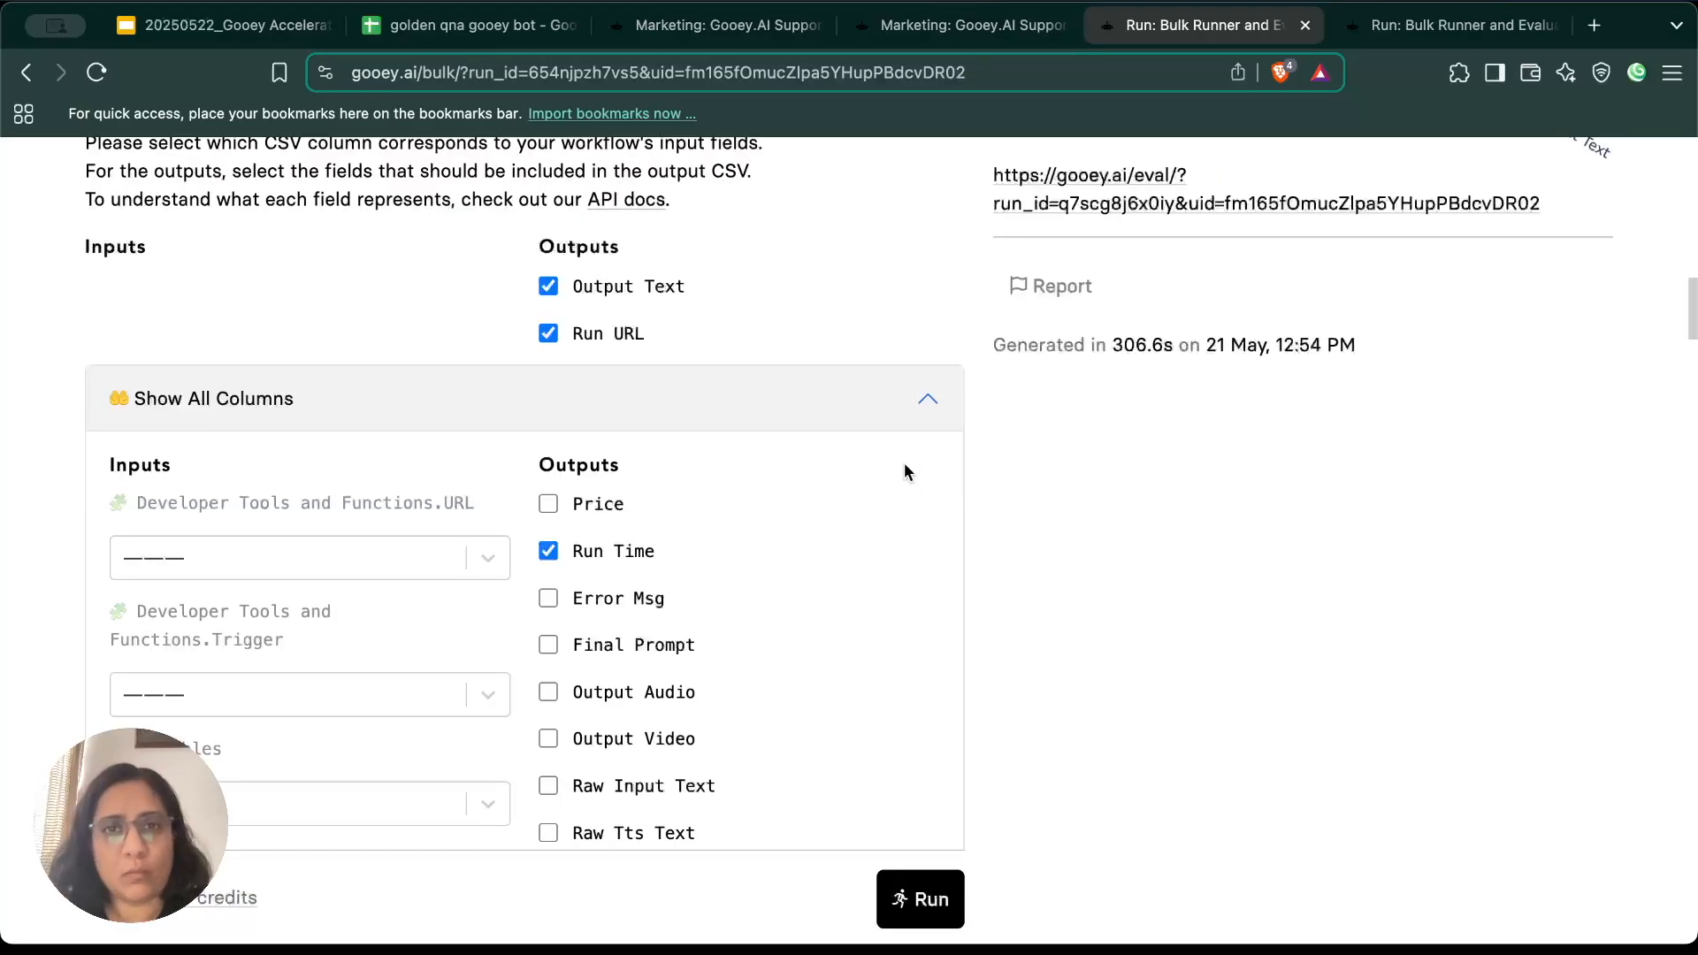
left_click(922, 398)
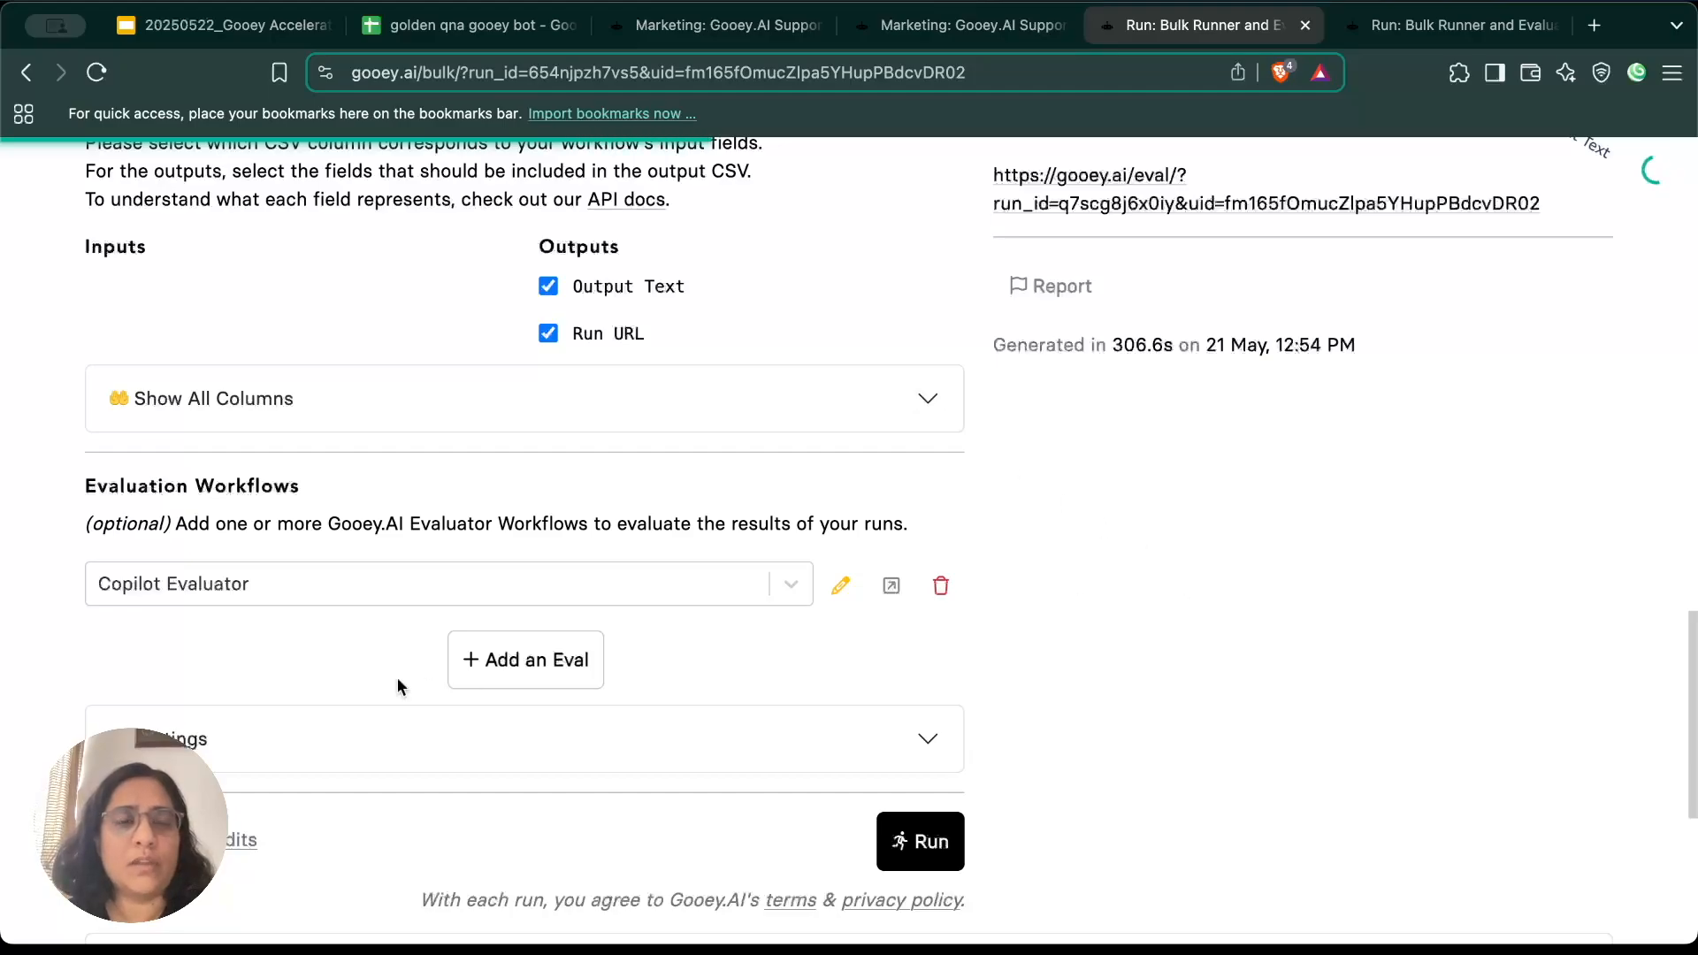
left_click_drag(83, 485, 330, 479)
left_click(331, 477)
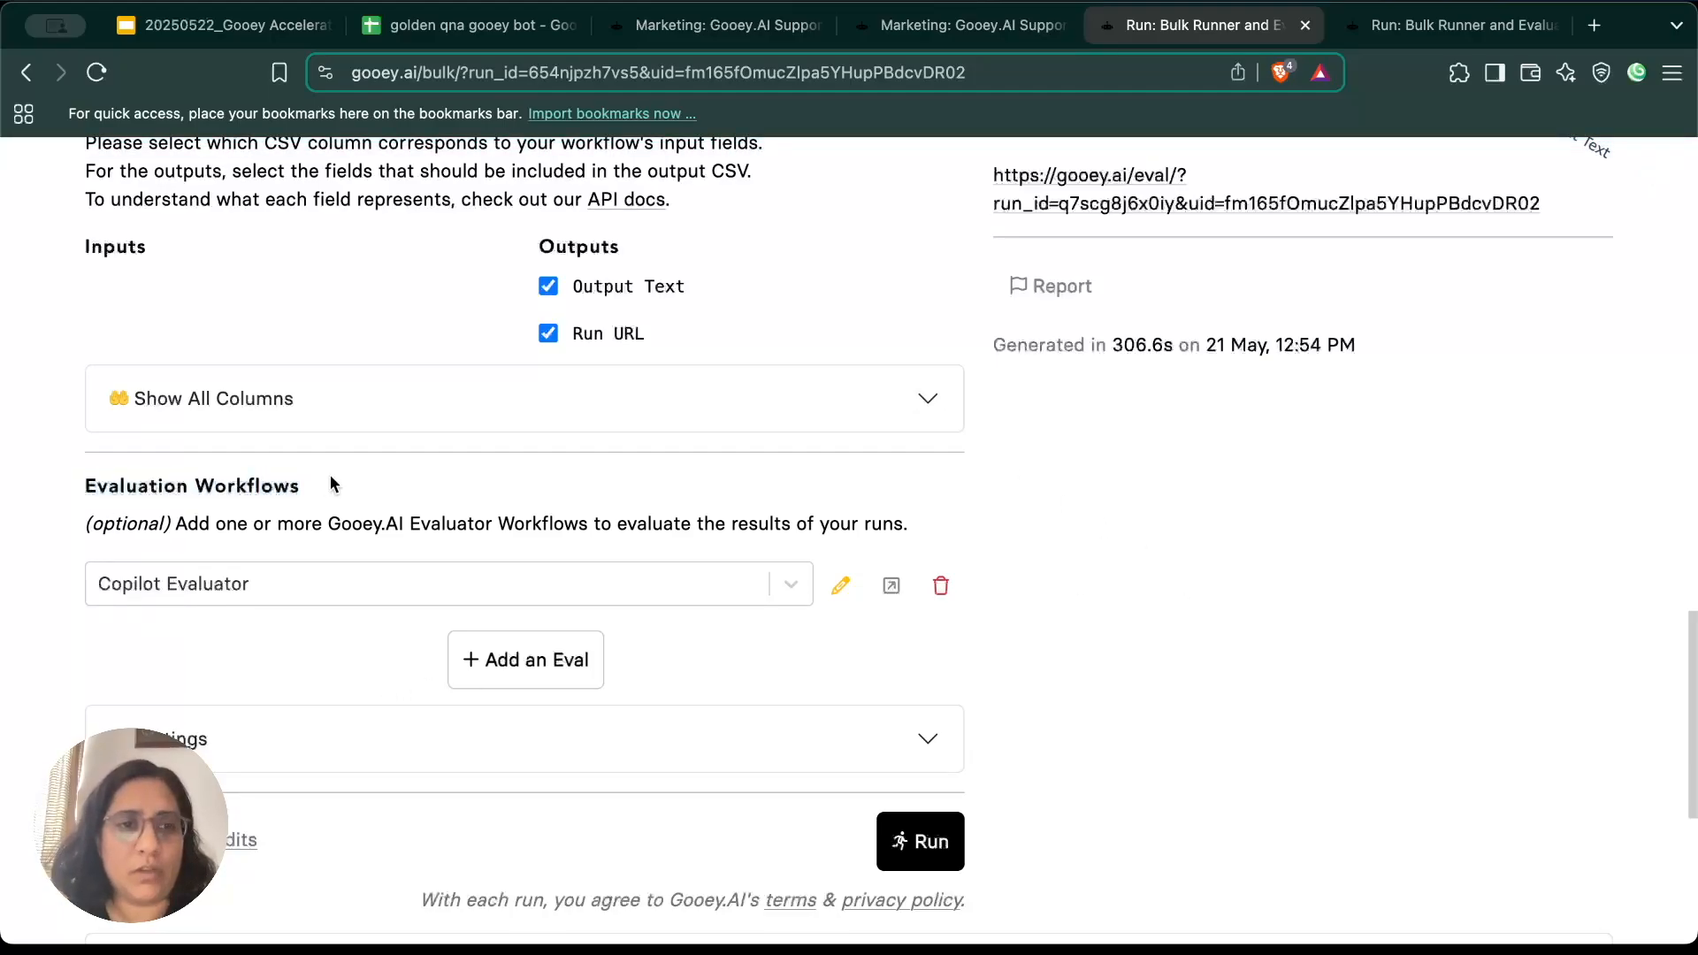
left_click(176, 586)
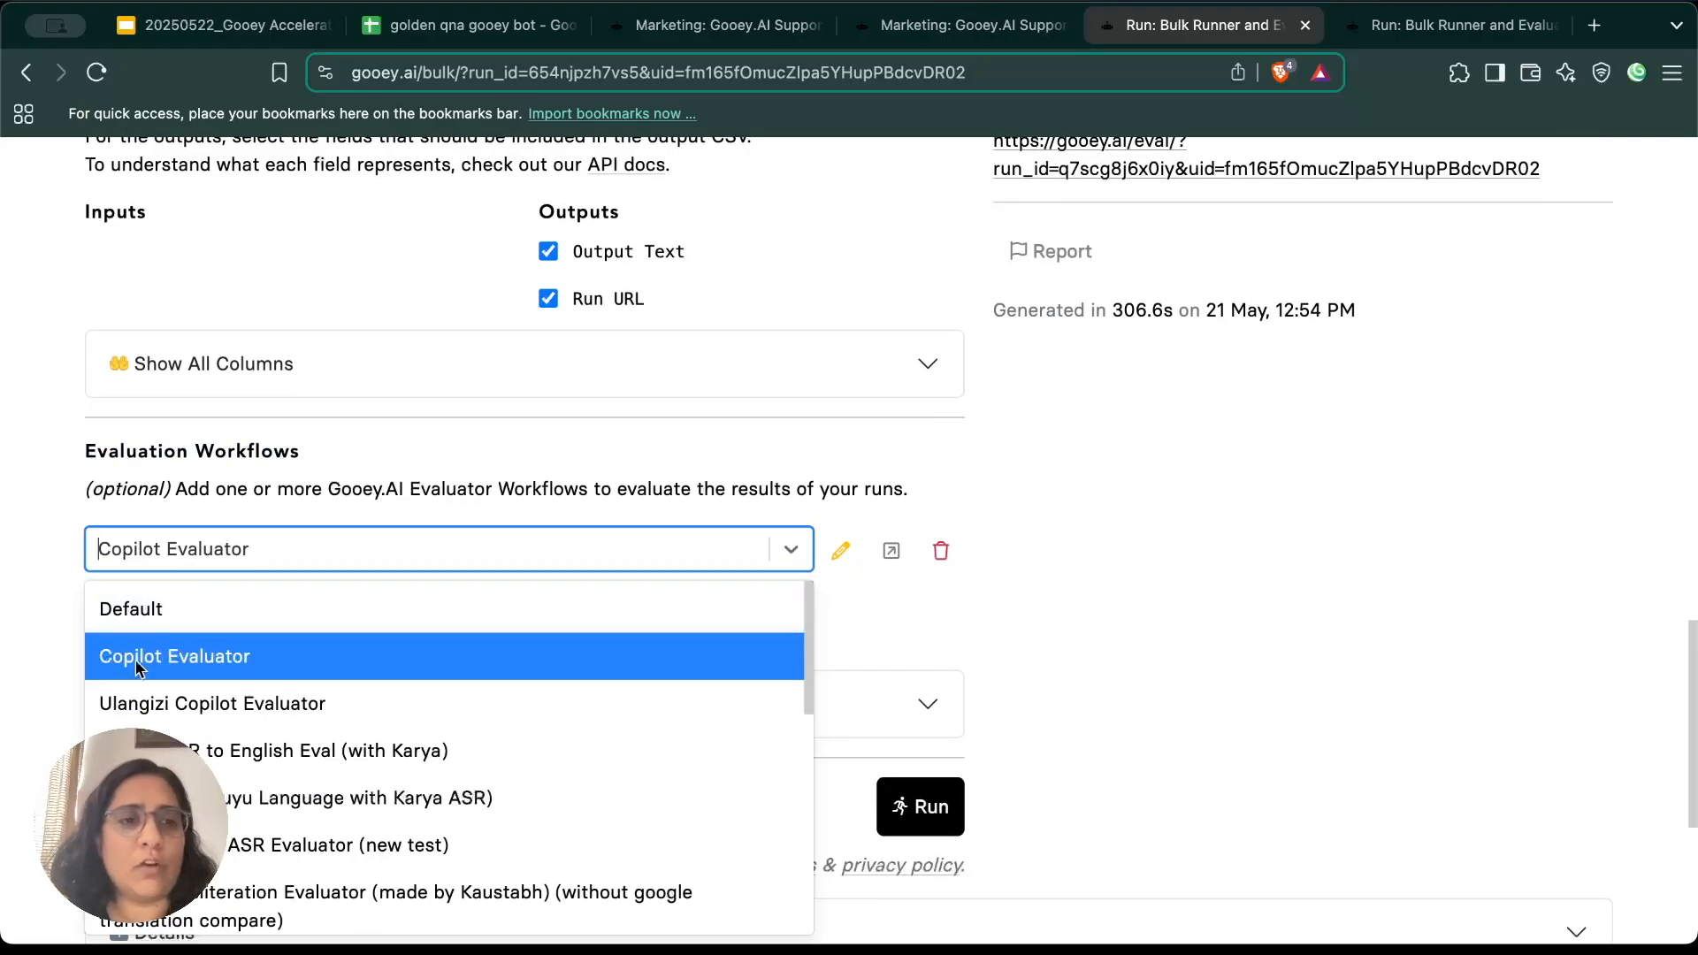
left_click(353, 498)
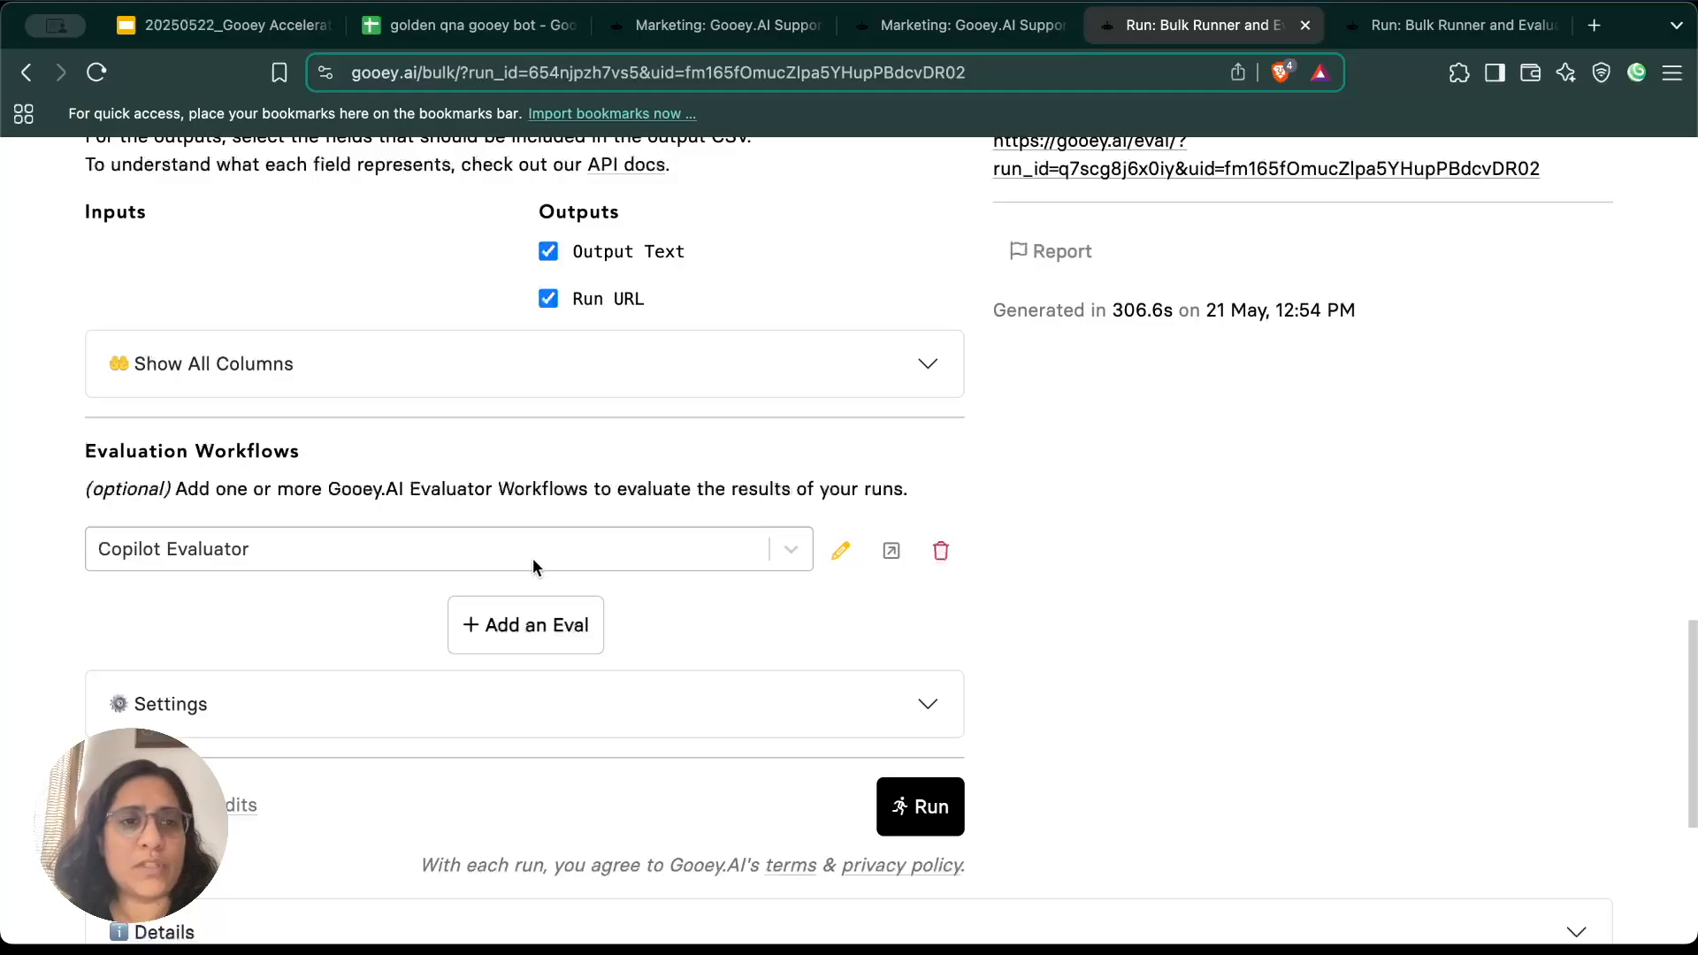
Step: Run the bulk evaluation of both support bot workflows and look across the columns of the output table
scroll(1297, 527, "up", 7)
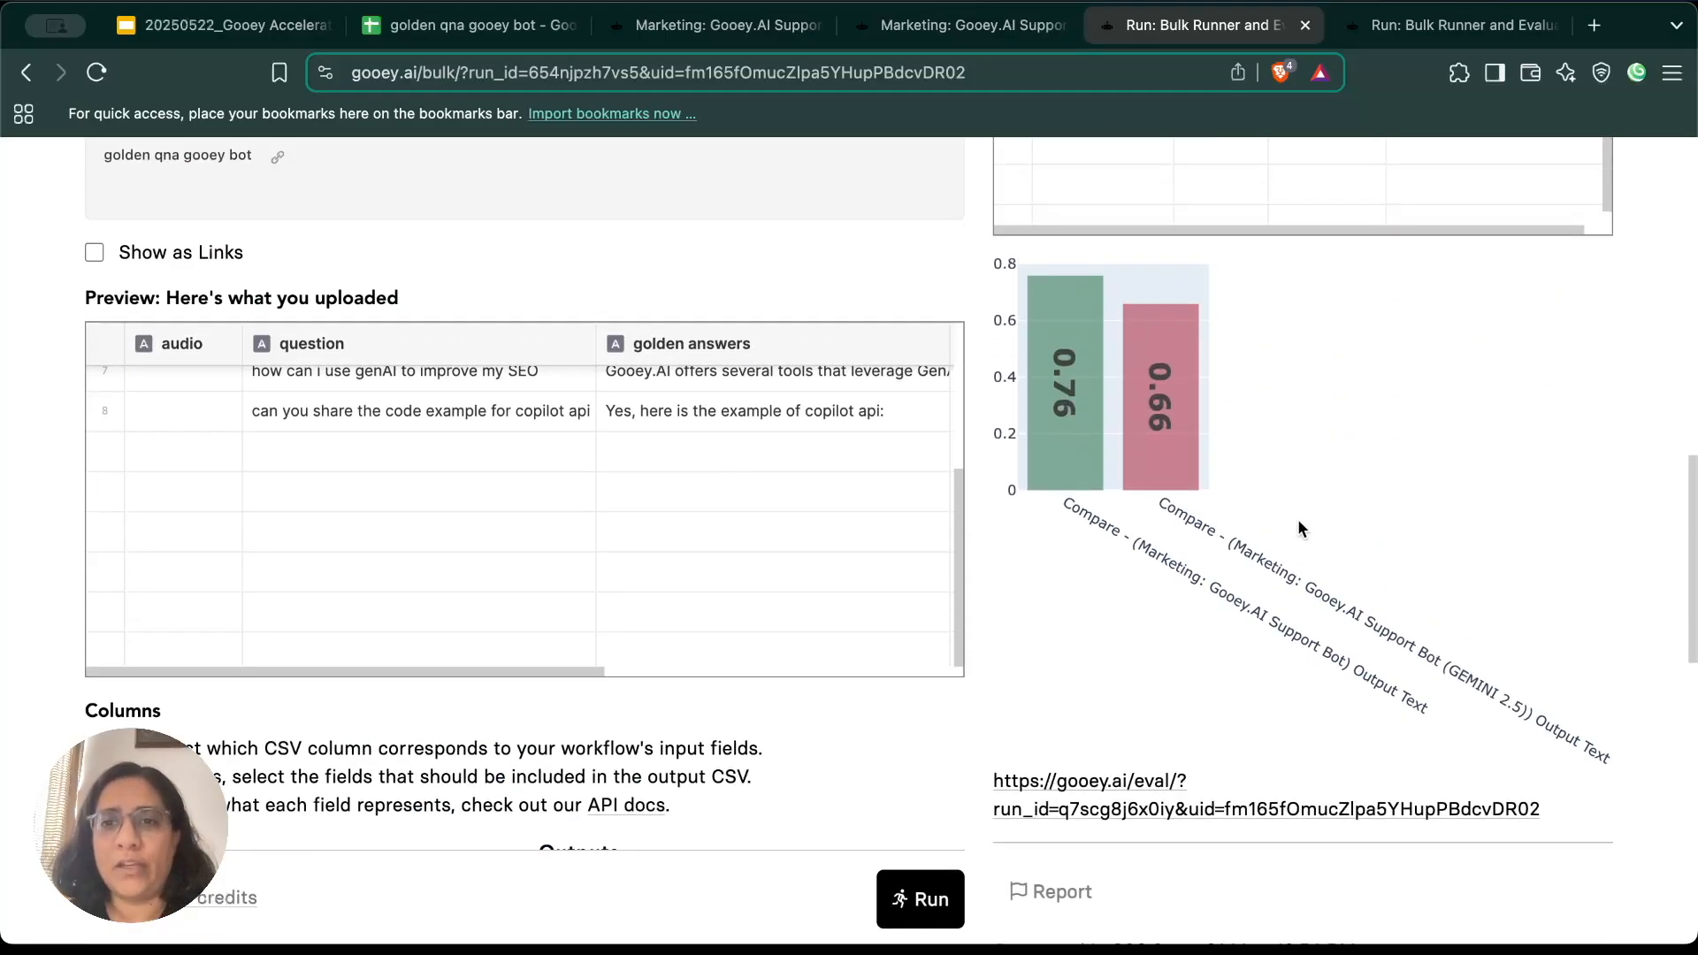
scroll(1298, 528, "down", 7)
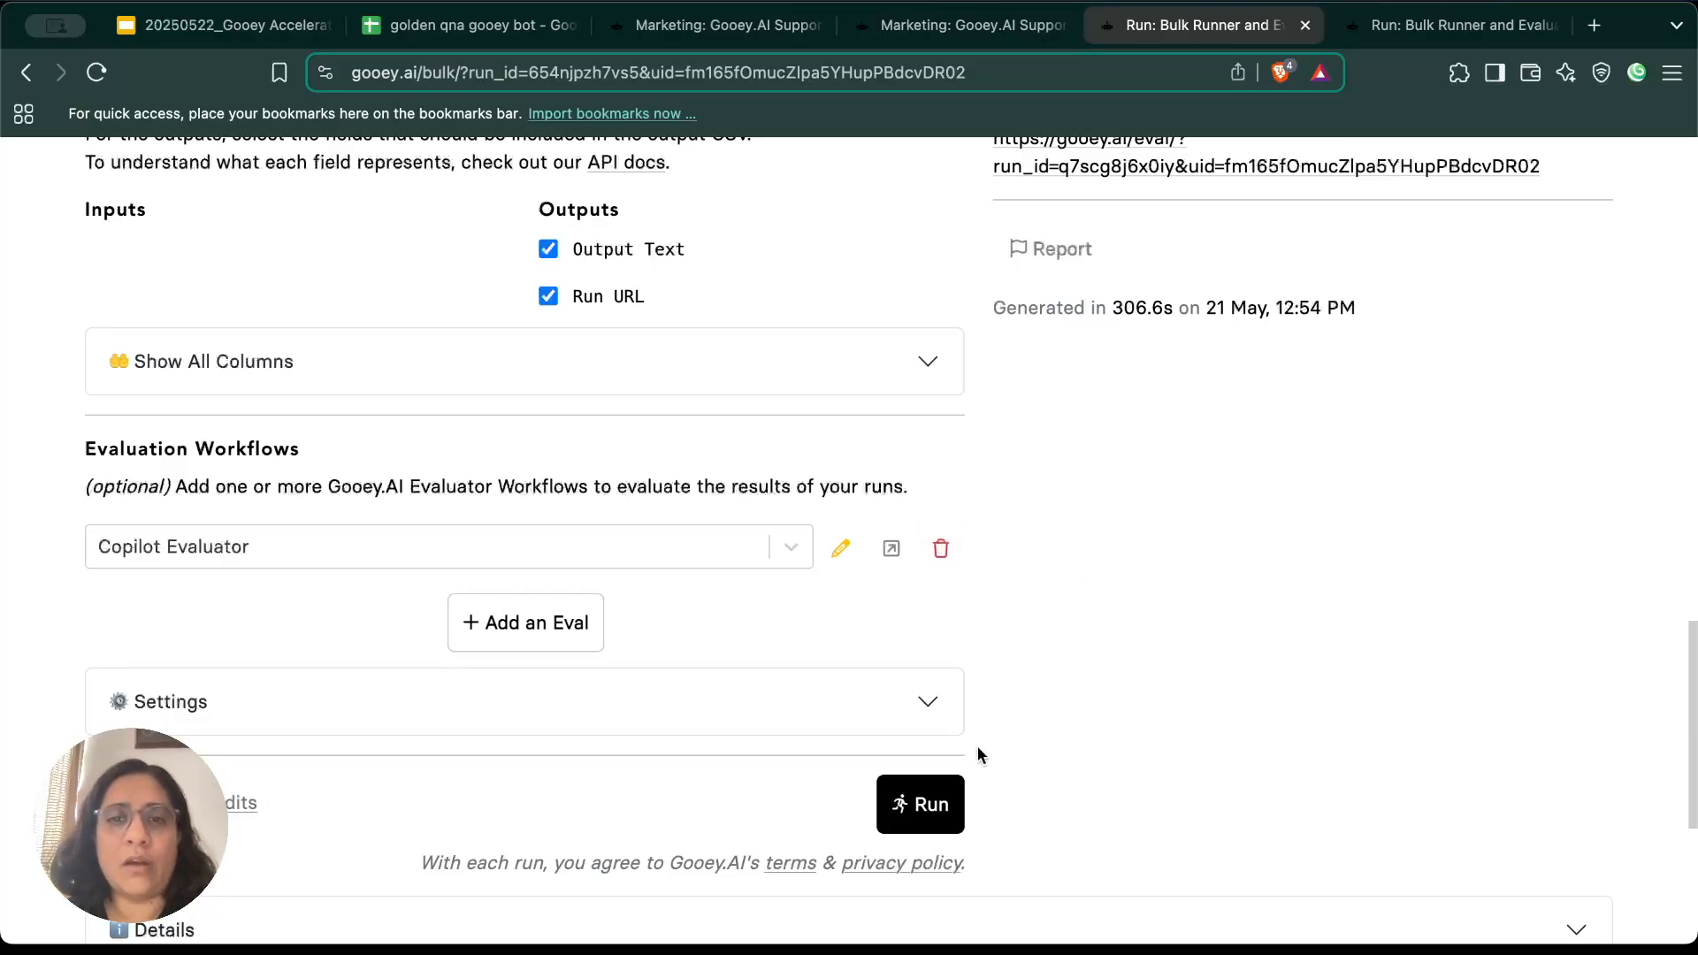
left_click(933, 821)
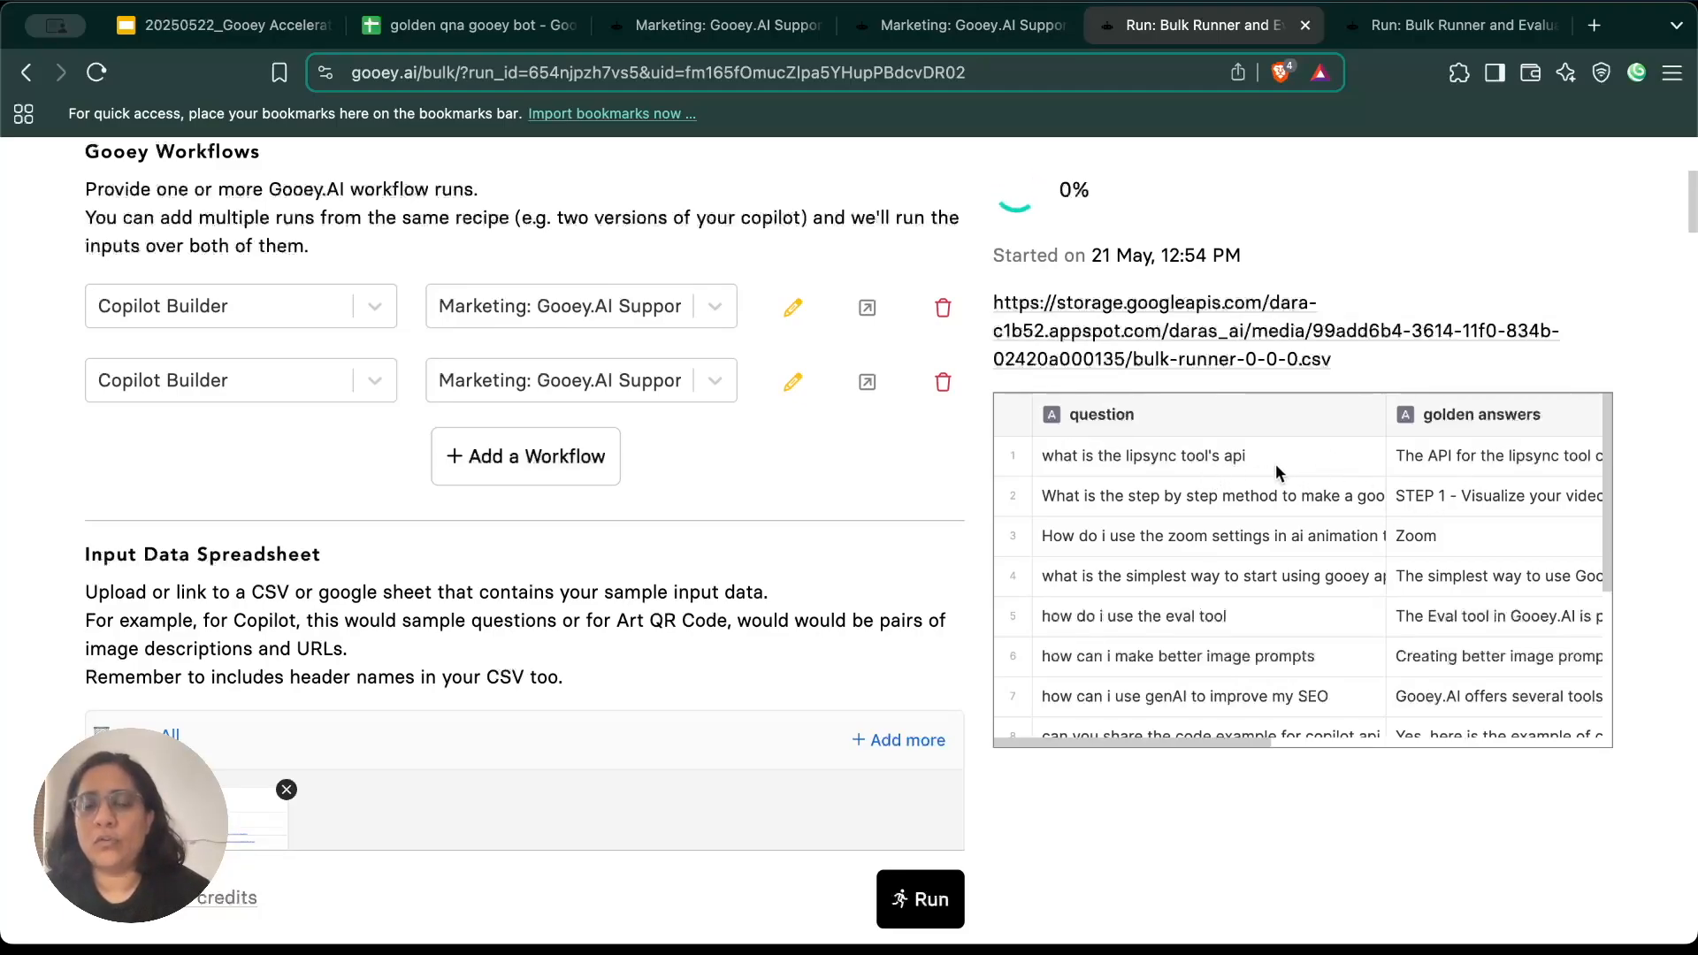
scroll(1431, 483, "right", 6)
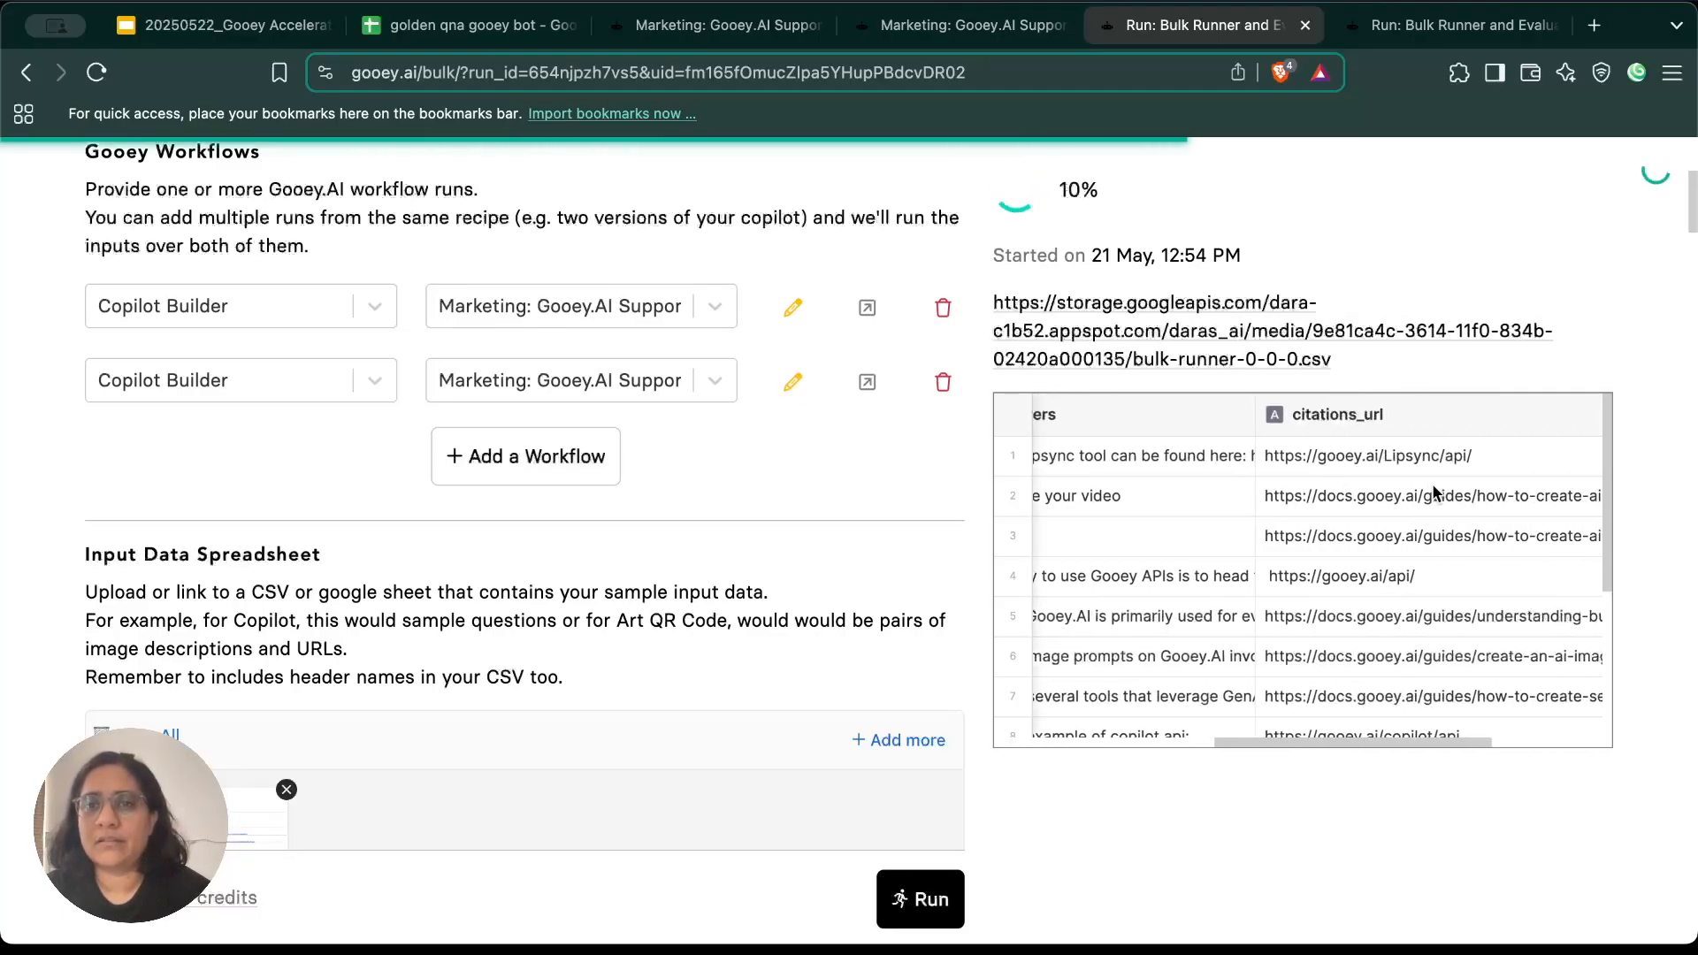
scroll(1399, 529, "left", 5)
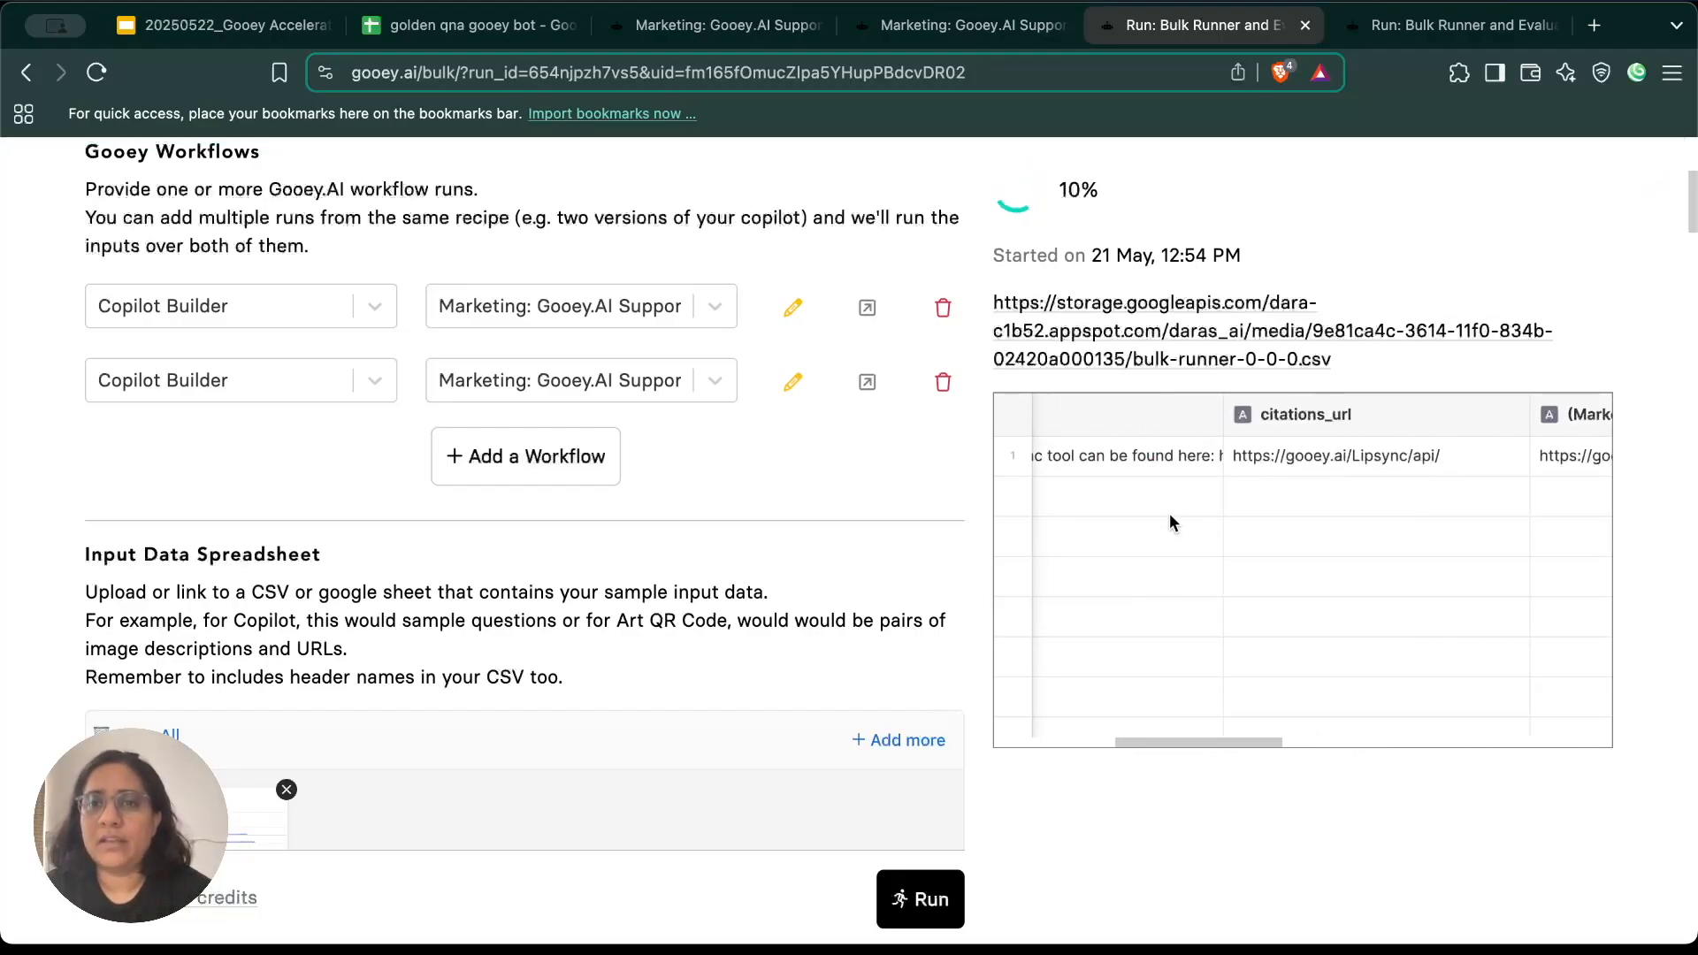
Step: Read the original support bot's full output text for the first question in the output table, and close the cell
left_click(1592, 452)
key("Right")
key("Right")
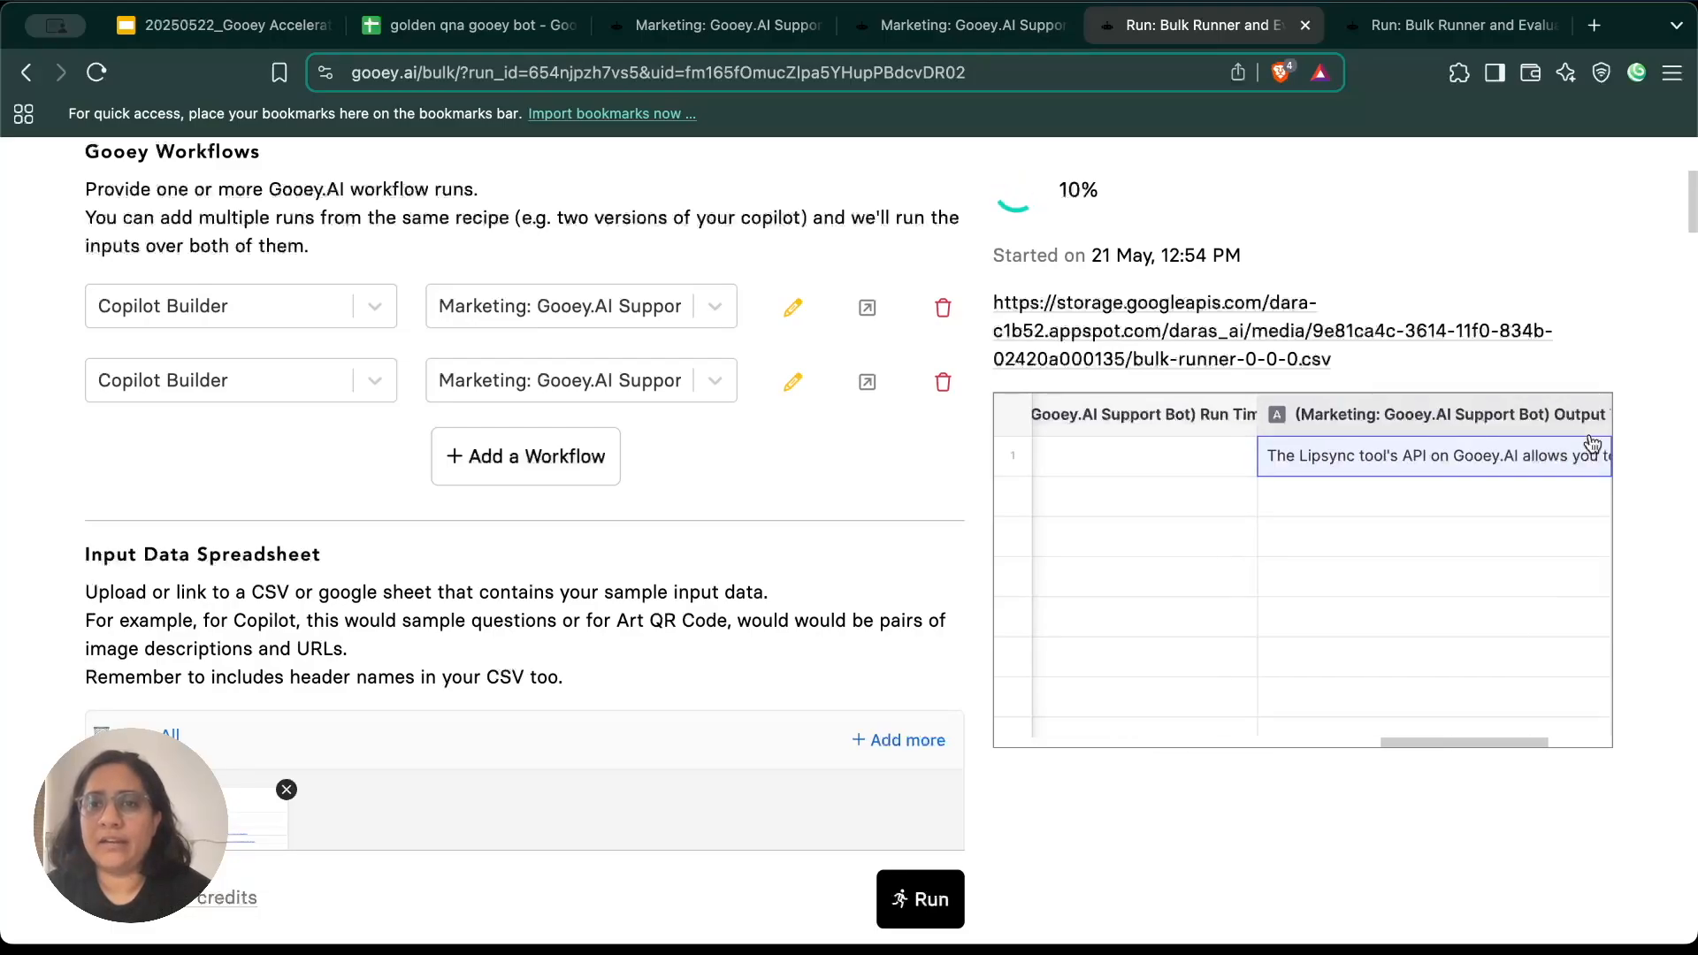
key("Left")
key("Right")
double_click(1520, 446)
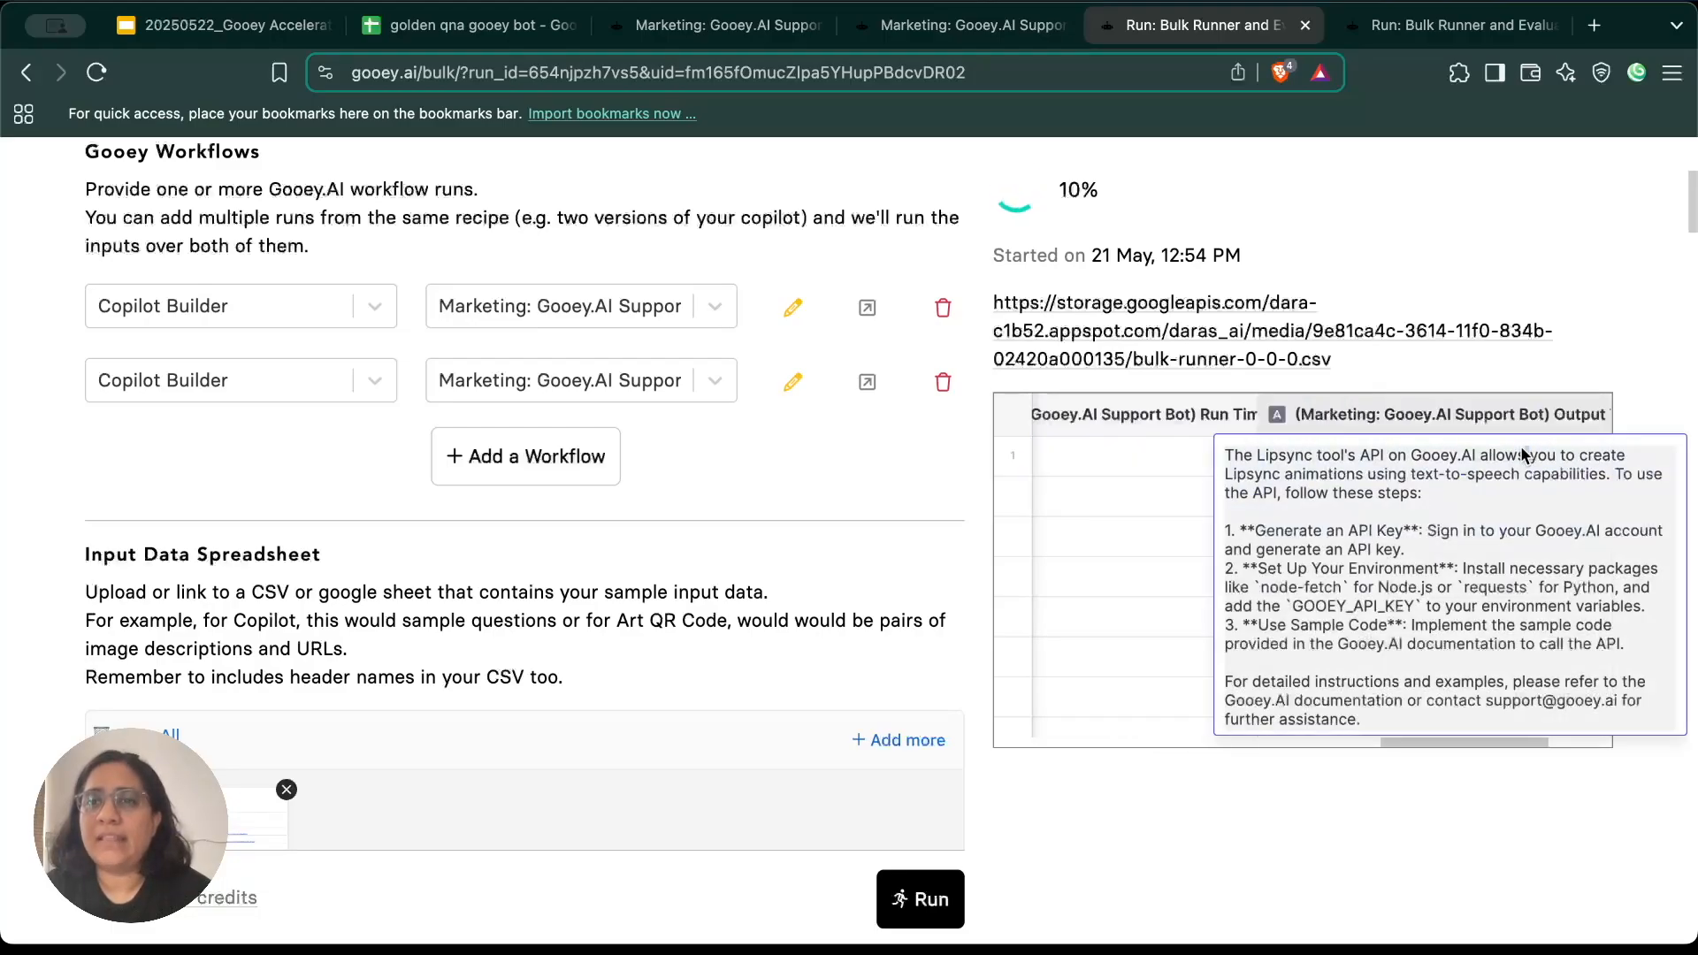
key("Escape")
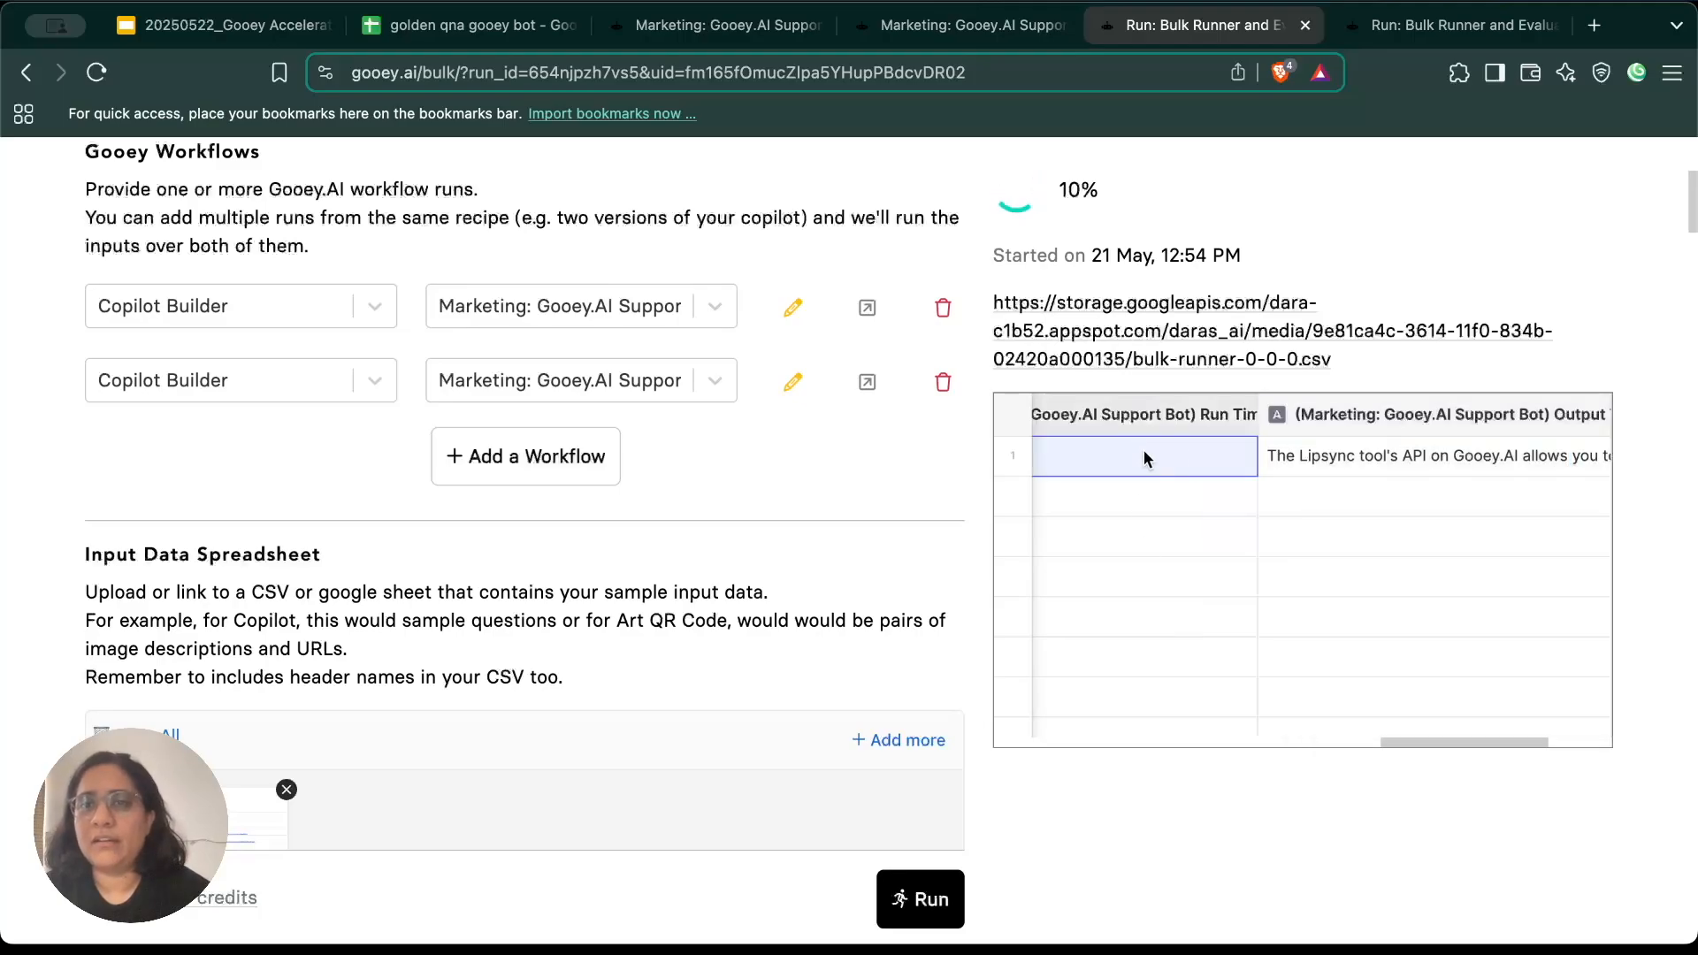
Step: Review the questions and golden answers in the uploaded spreadsheet's preview, and return to the output table
scroll(619, 466, "down", 8)
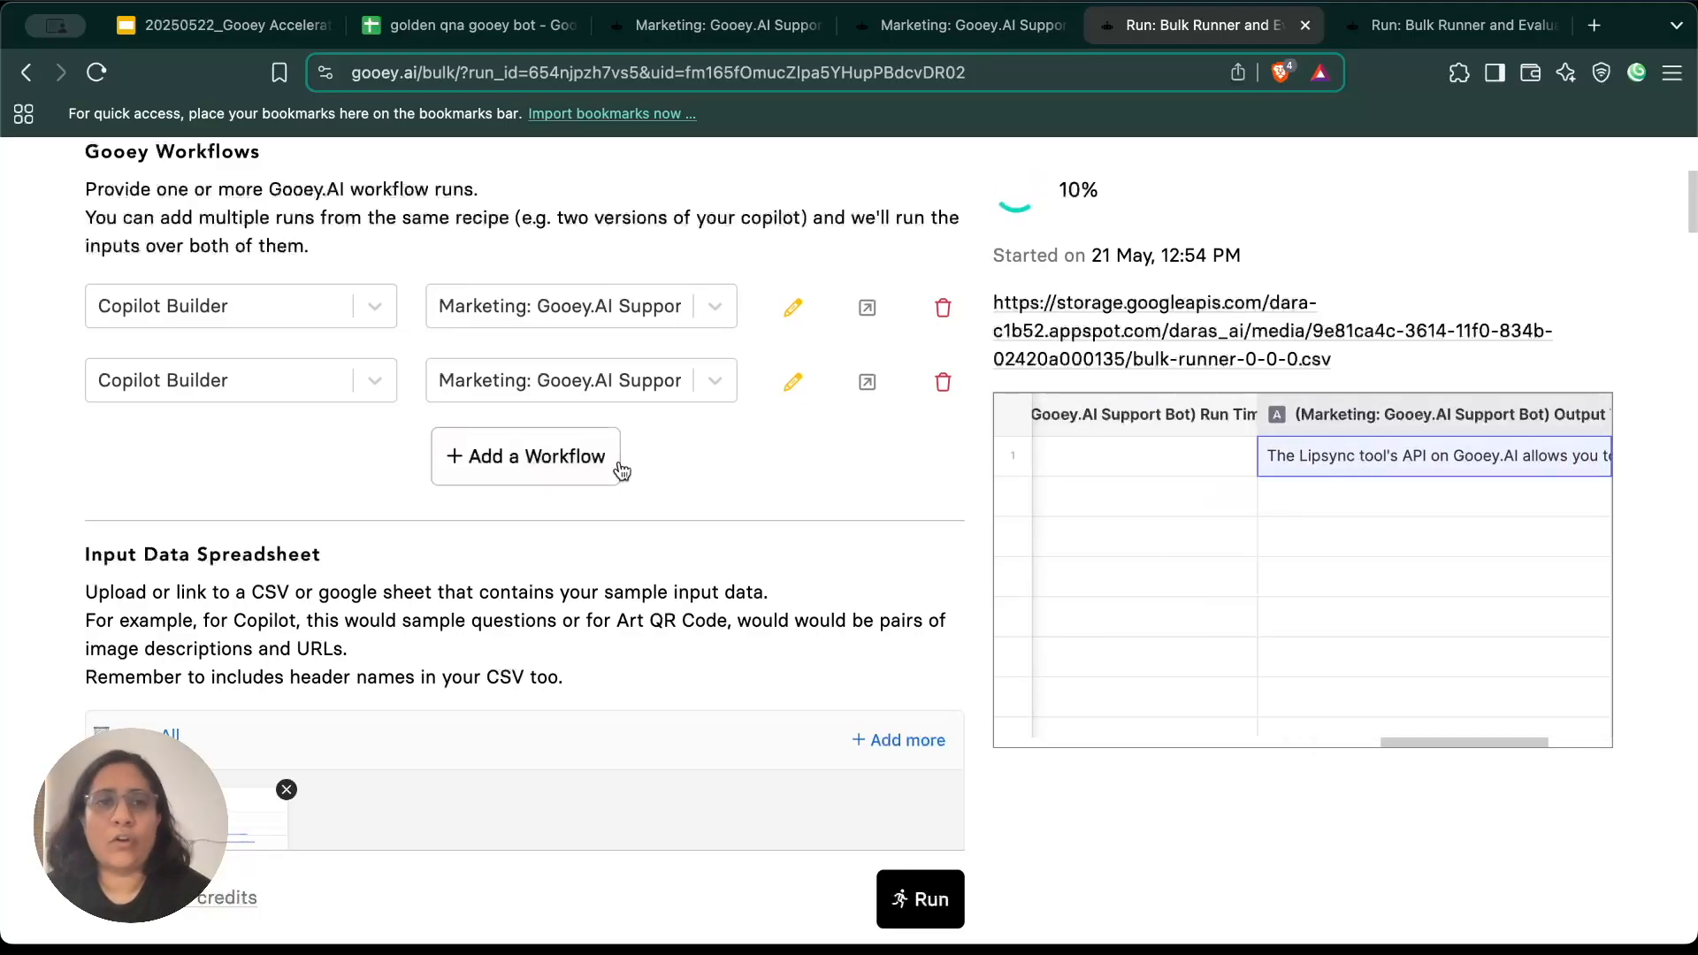
scroll(568, 524, "down", 4)
scroll(517, 620, "up", 5)
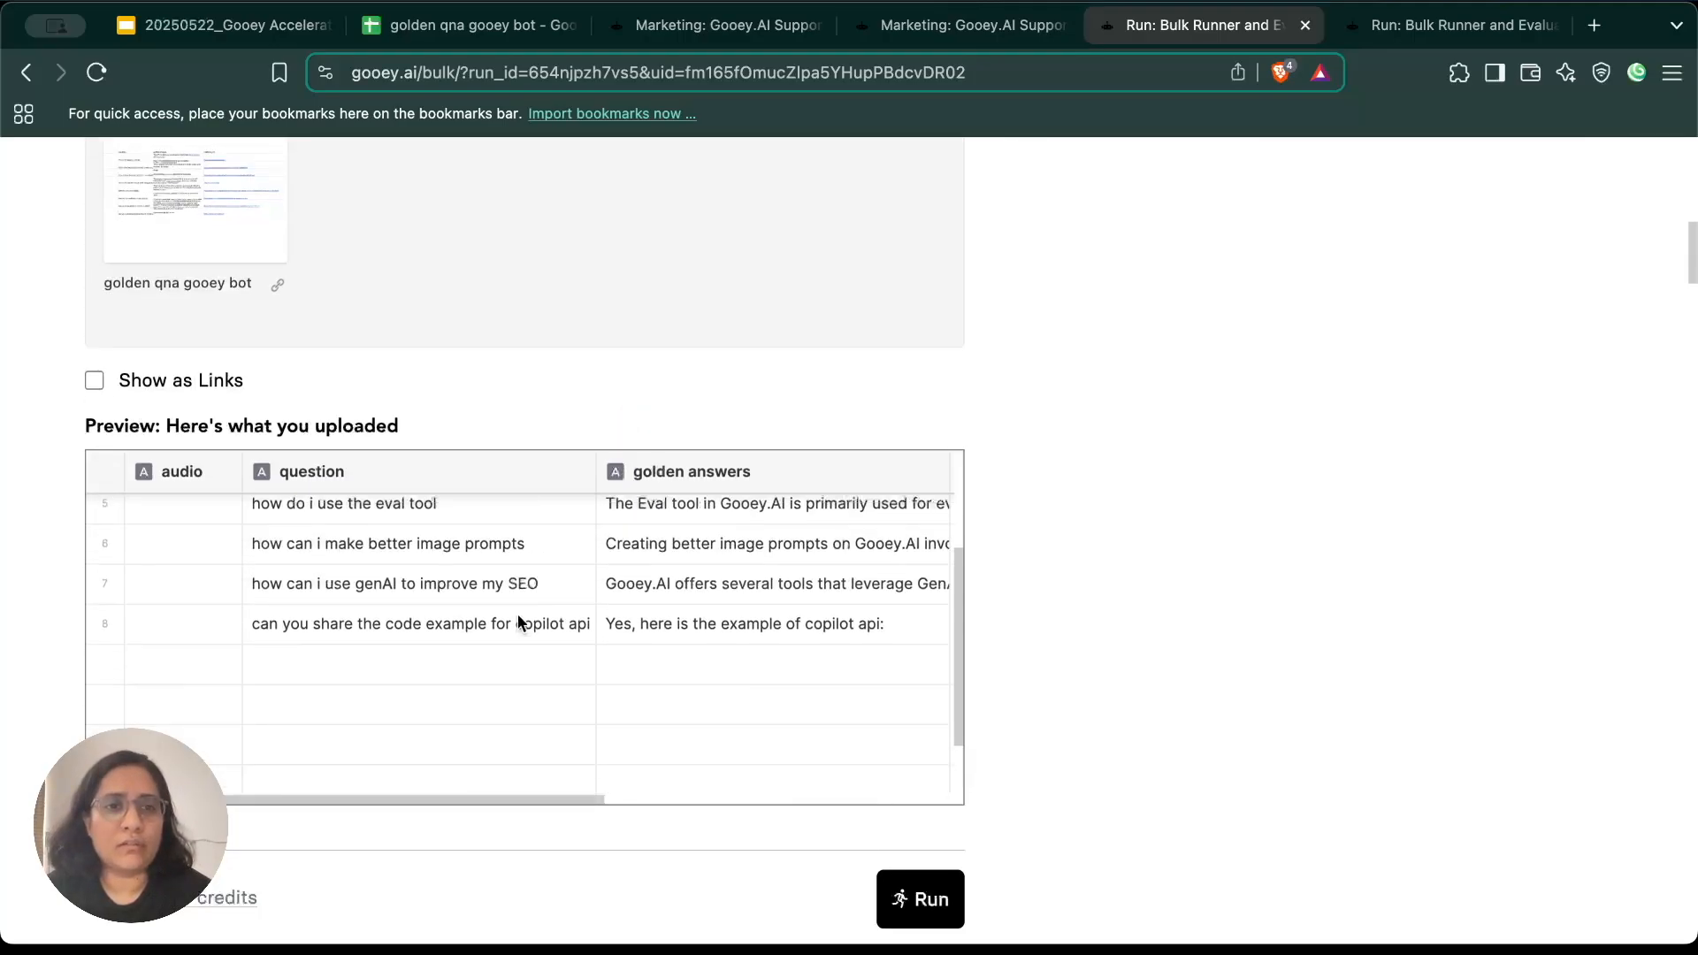
scroll(494, 687, "down", 3)
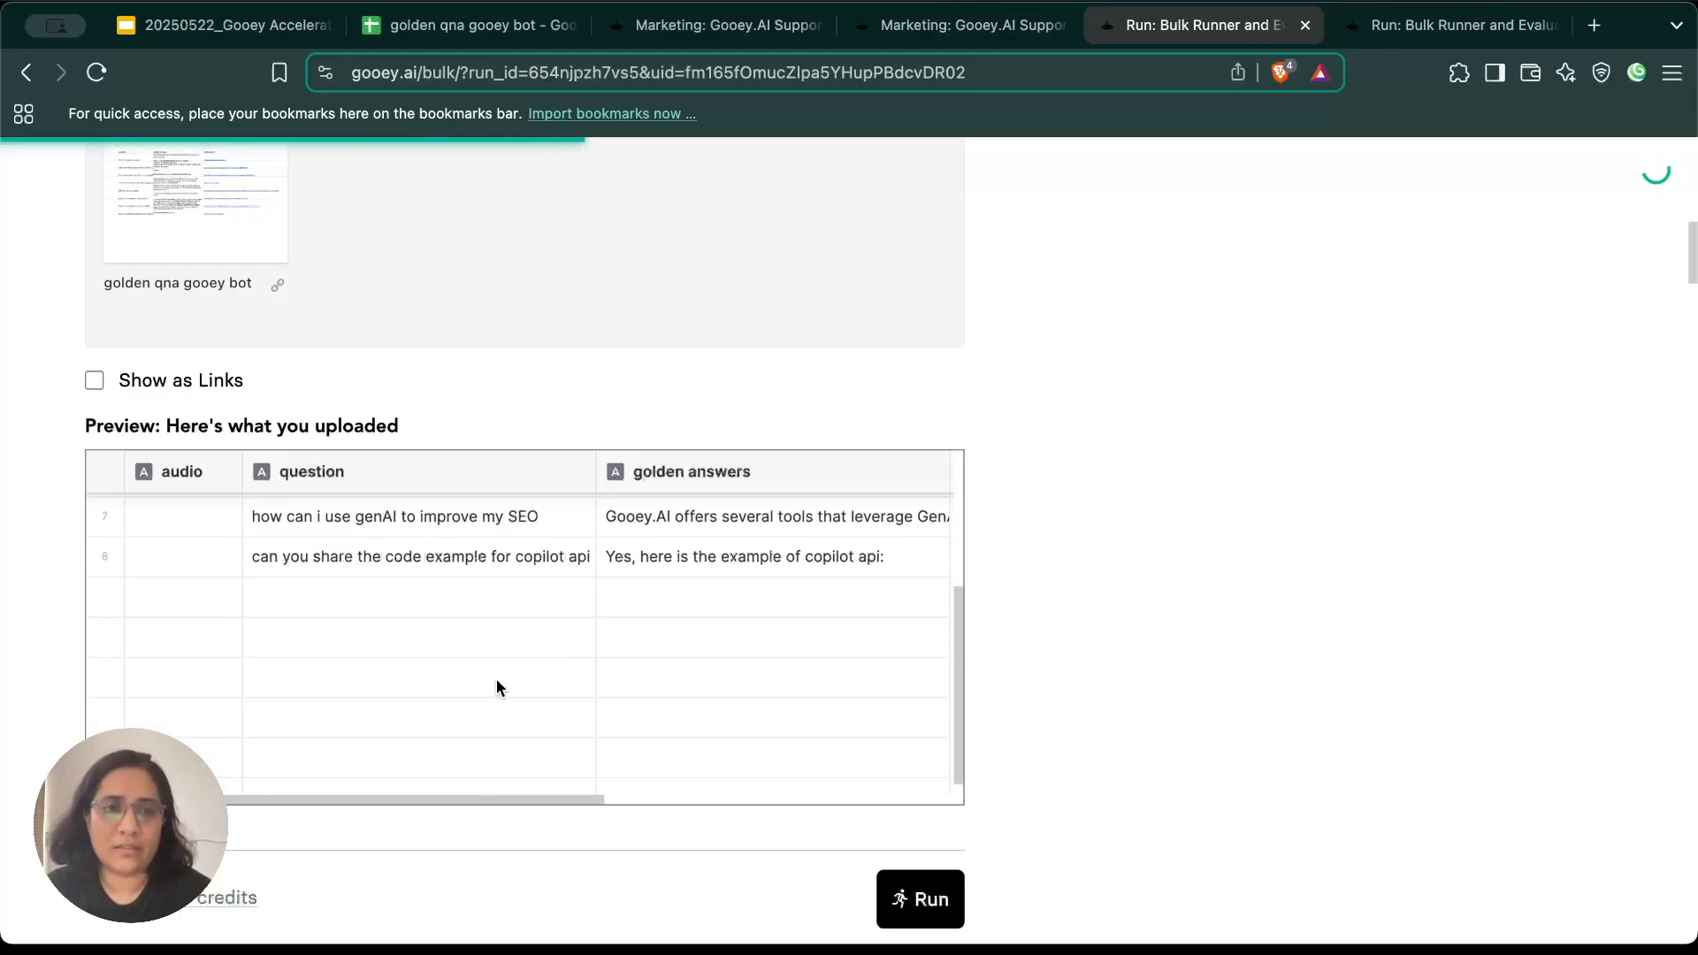
scroll(494, 686, "up", 3)
scroll(985, 607, "up", 7)
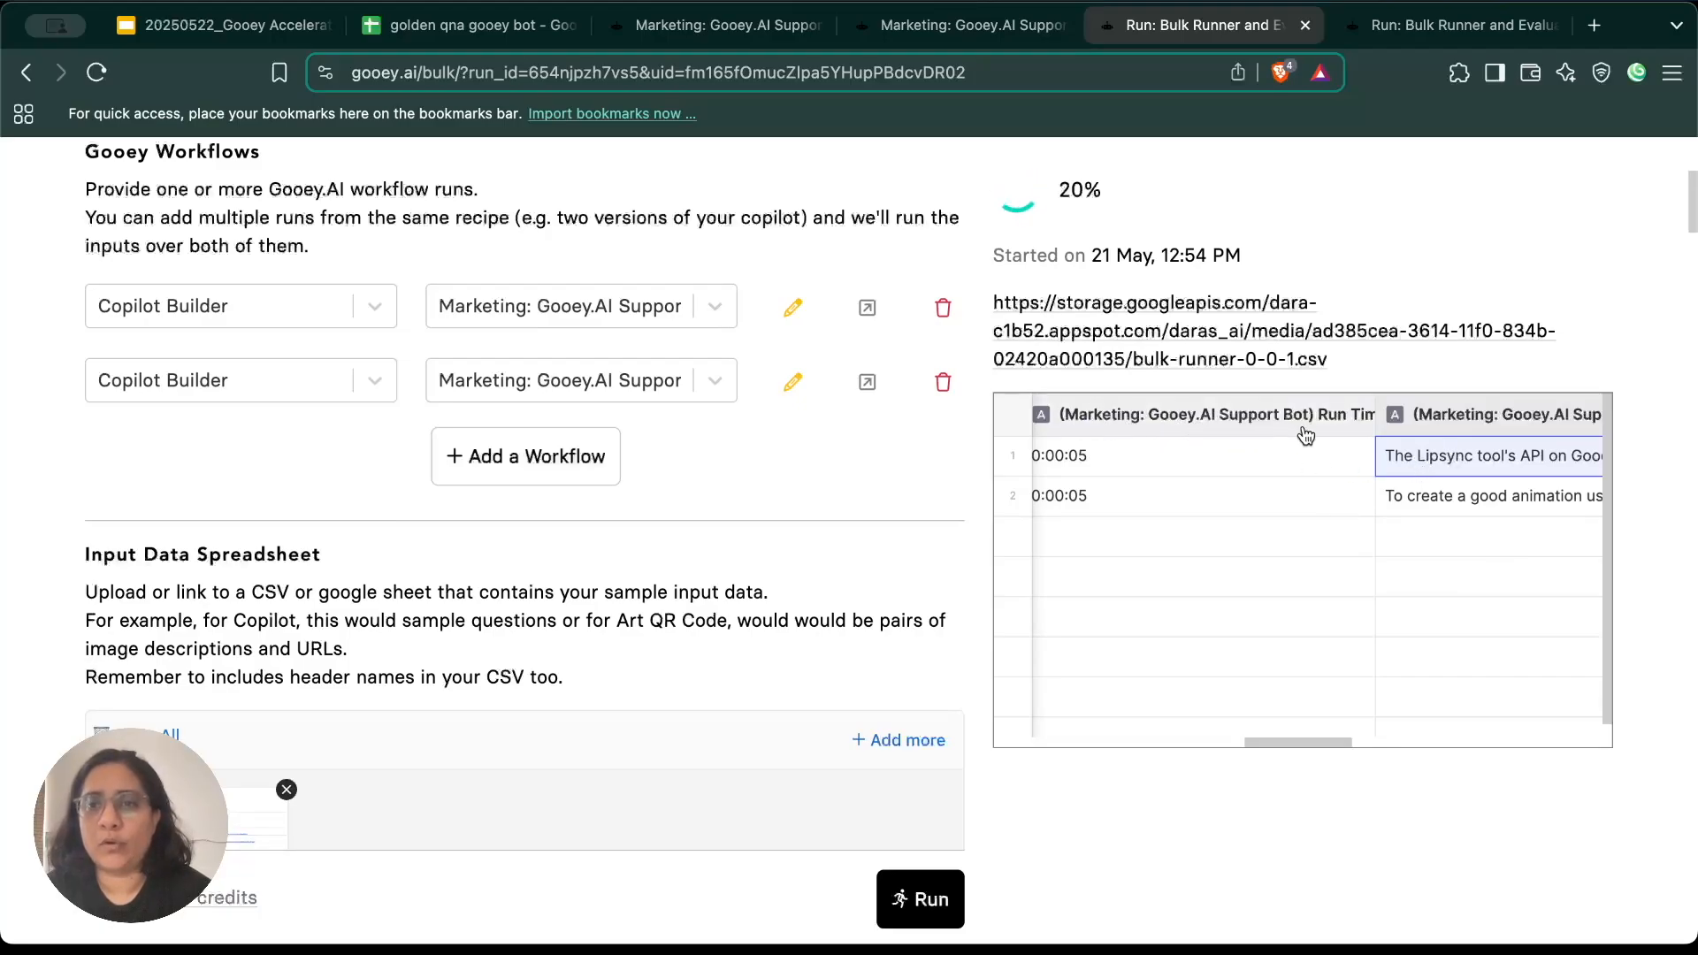
Step: Check the GEMINI 2.5 support bot's run URL and run time for the first question in the output table
left_click(1422, 453)
key("Escape")
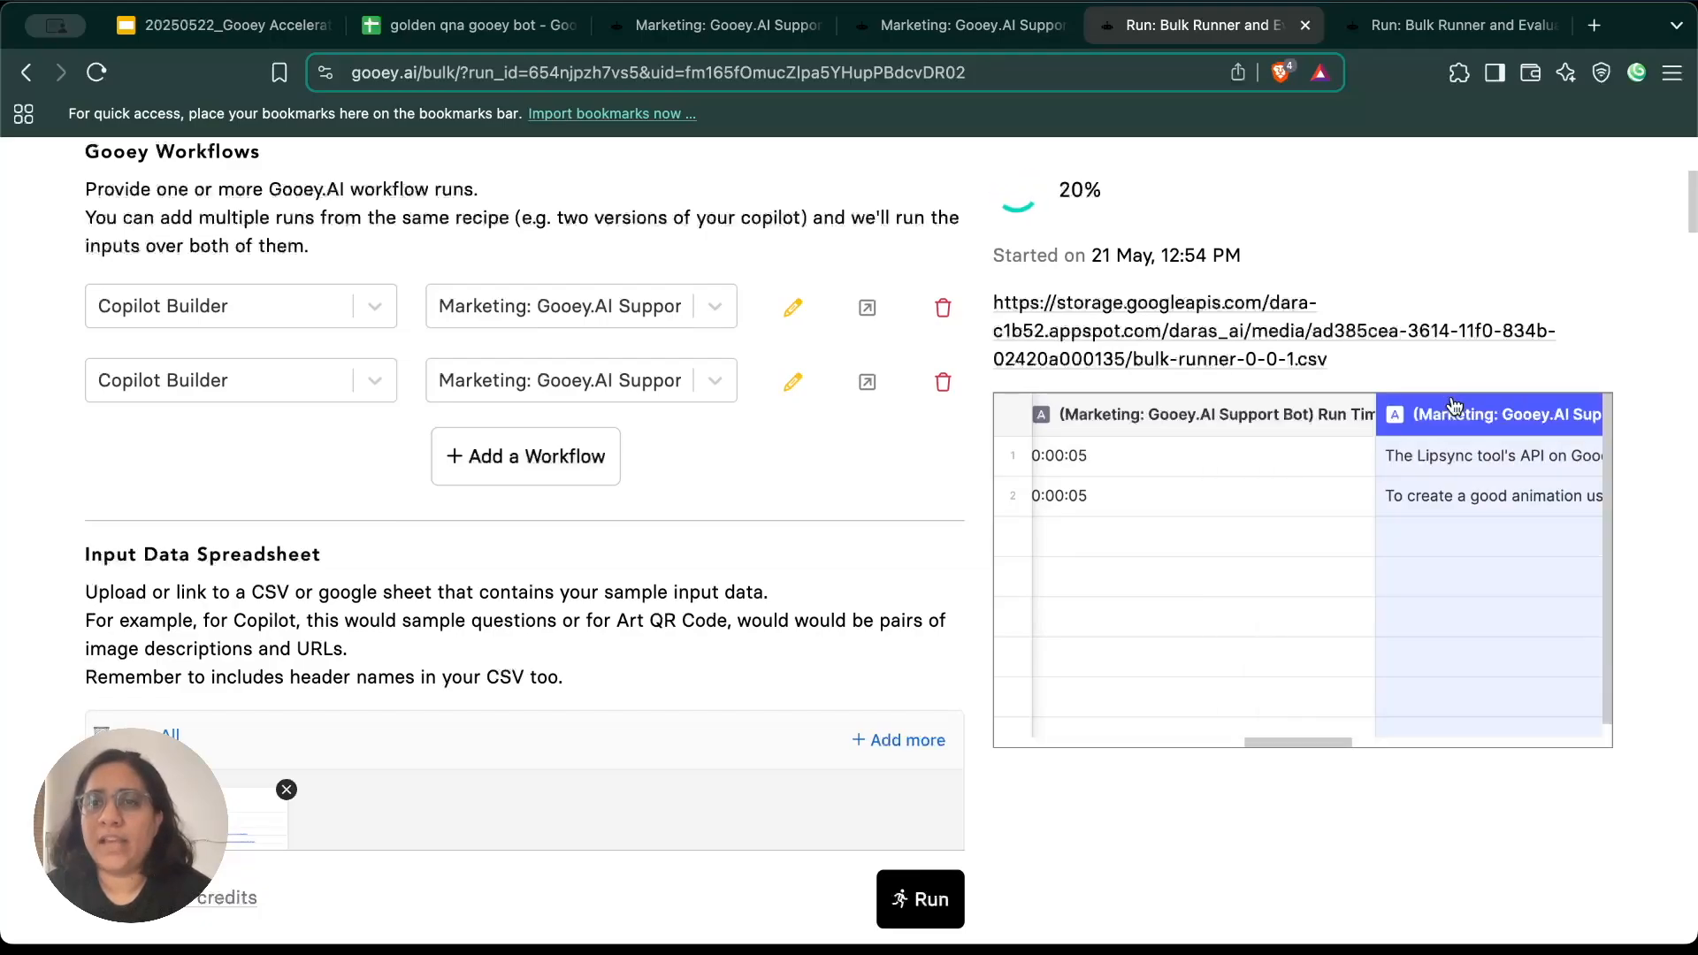
key("Right")
key("Right")
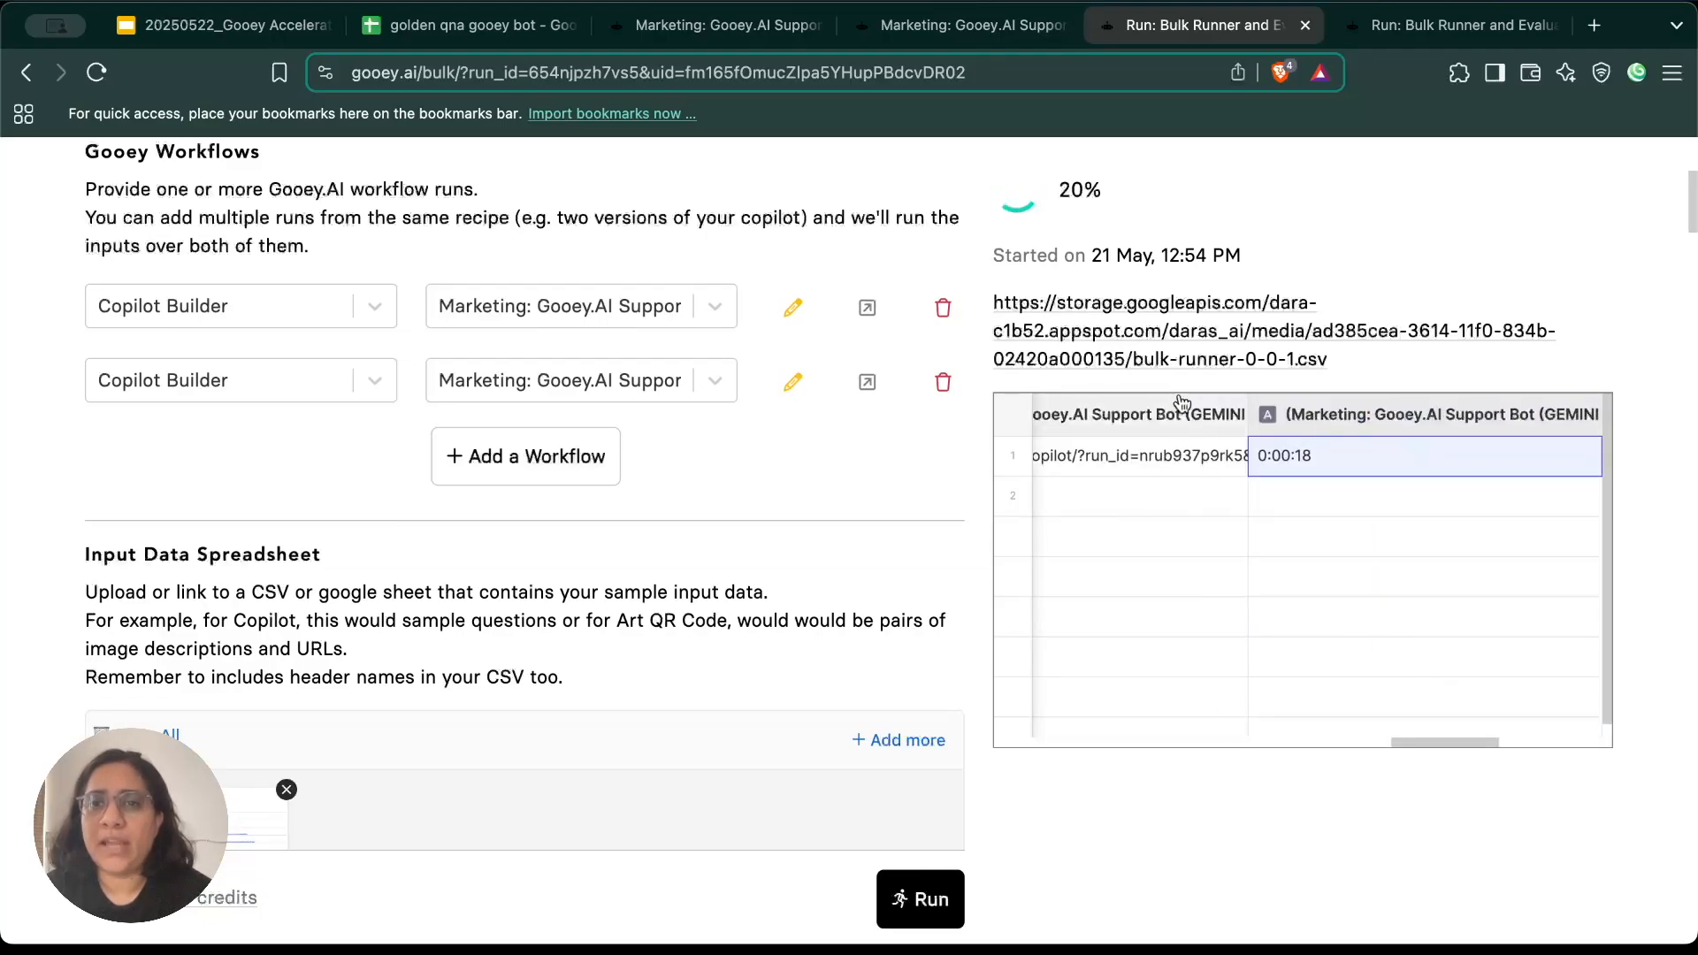
left_click(1159, 414)
left_click(1191, 449)
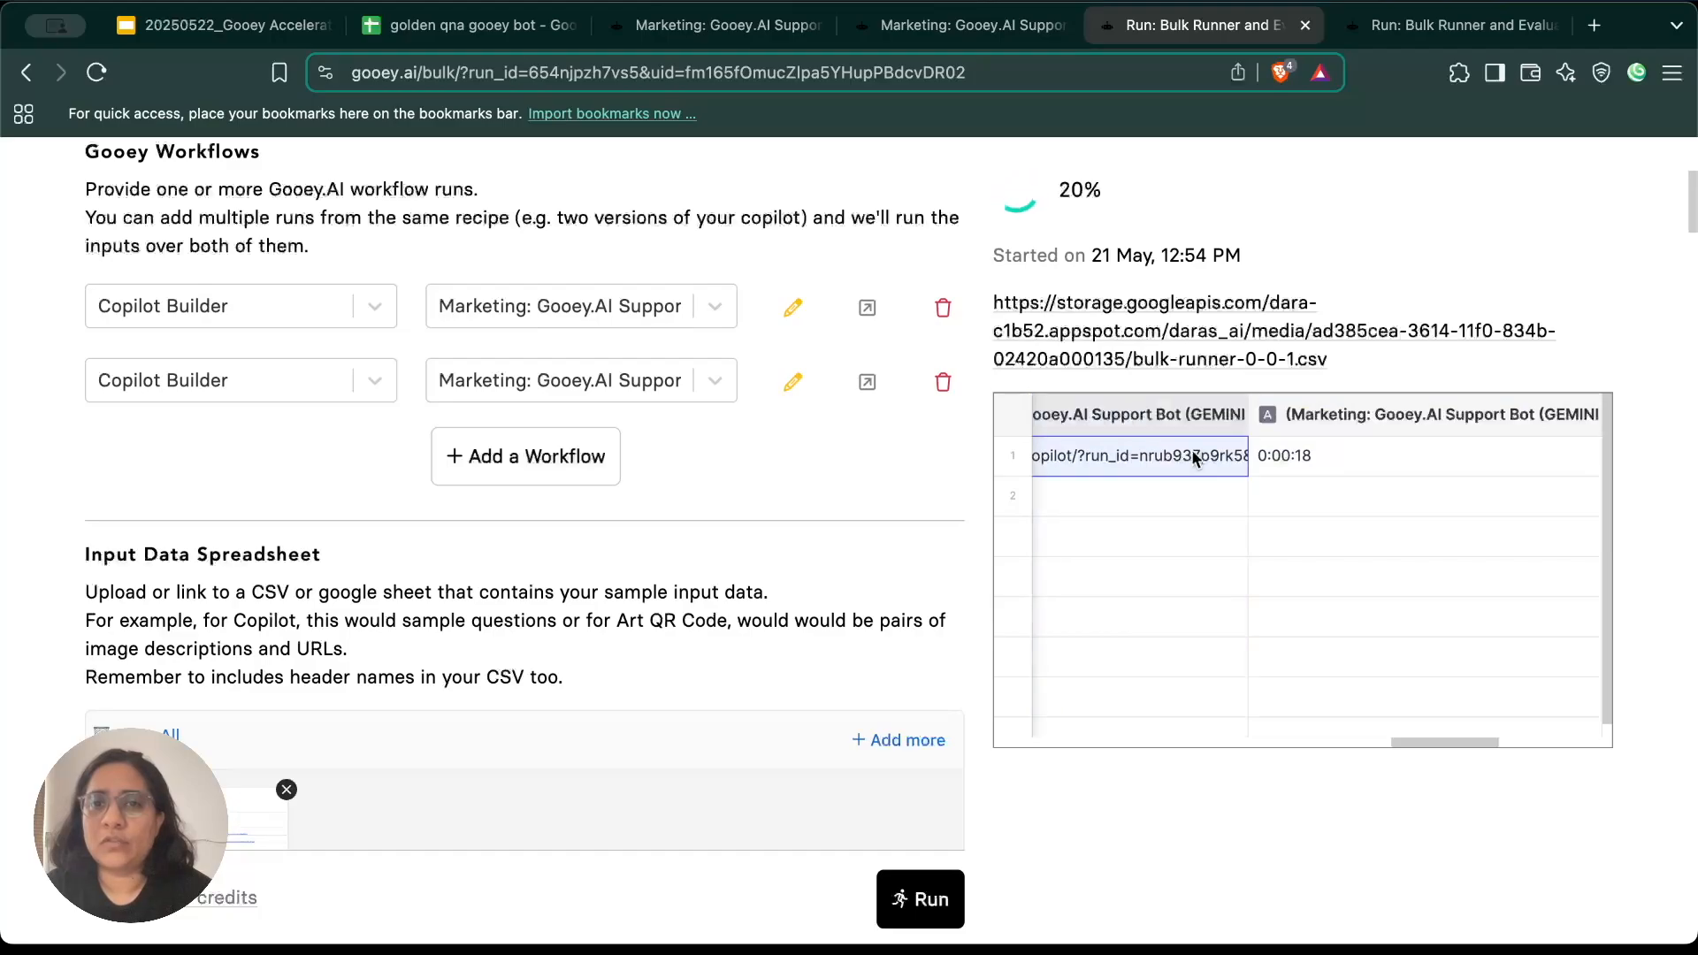
left_click(1329, 461)
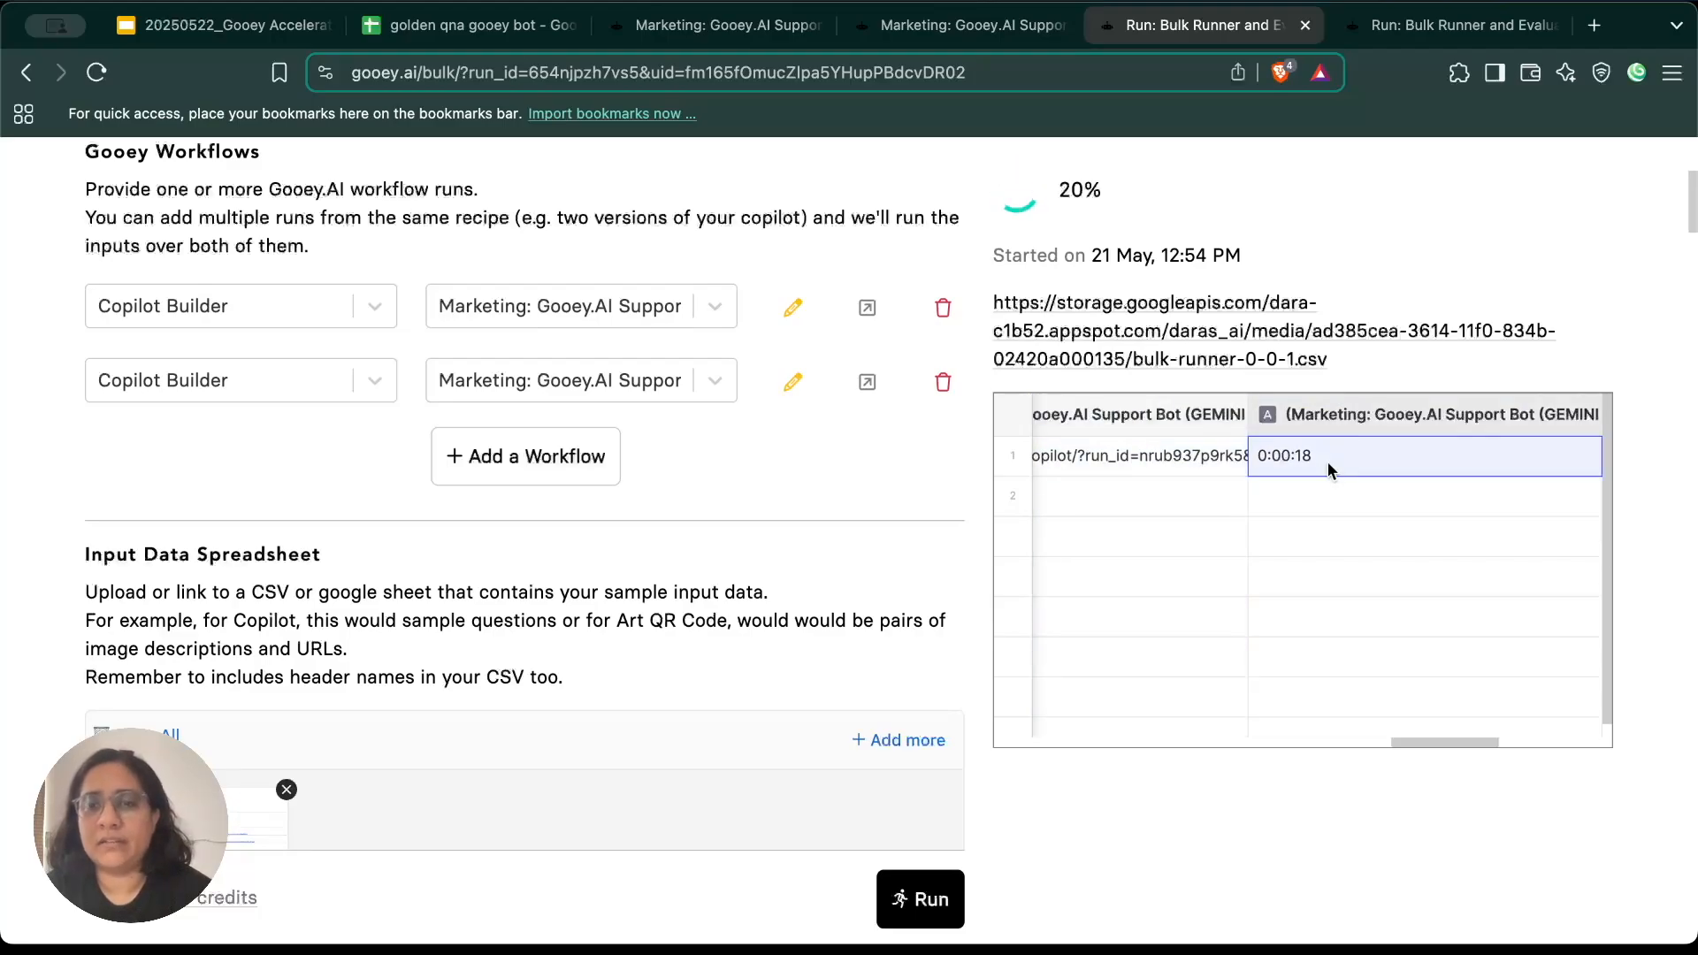
Step: Read the GEMINI 2.5 support bot's full output text for the first question and close the cell
key("Right")
double_click(1329, 461)
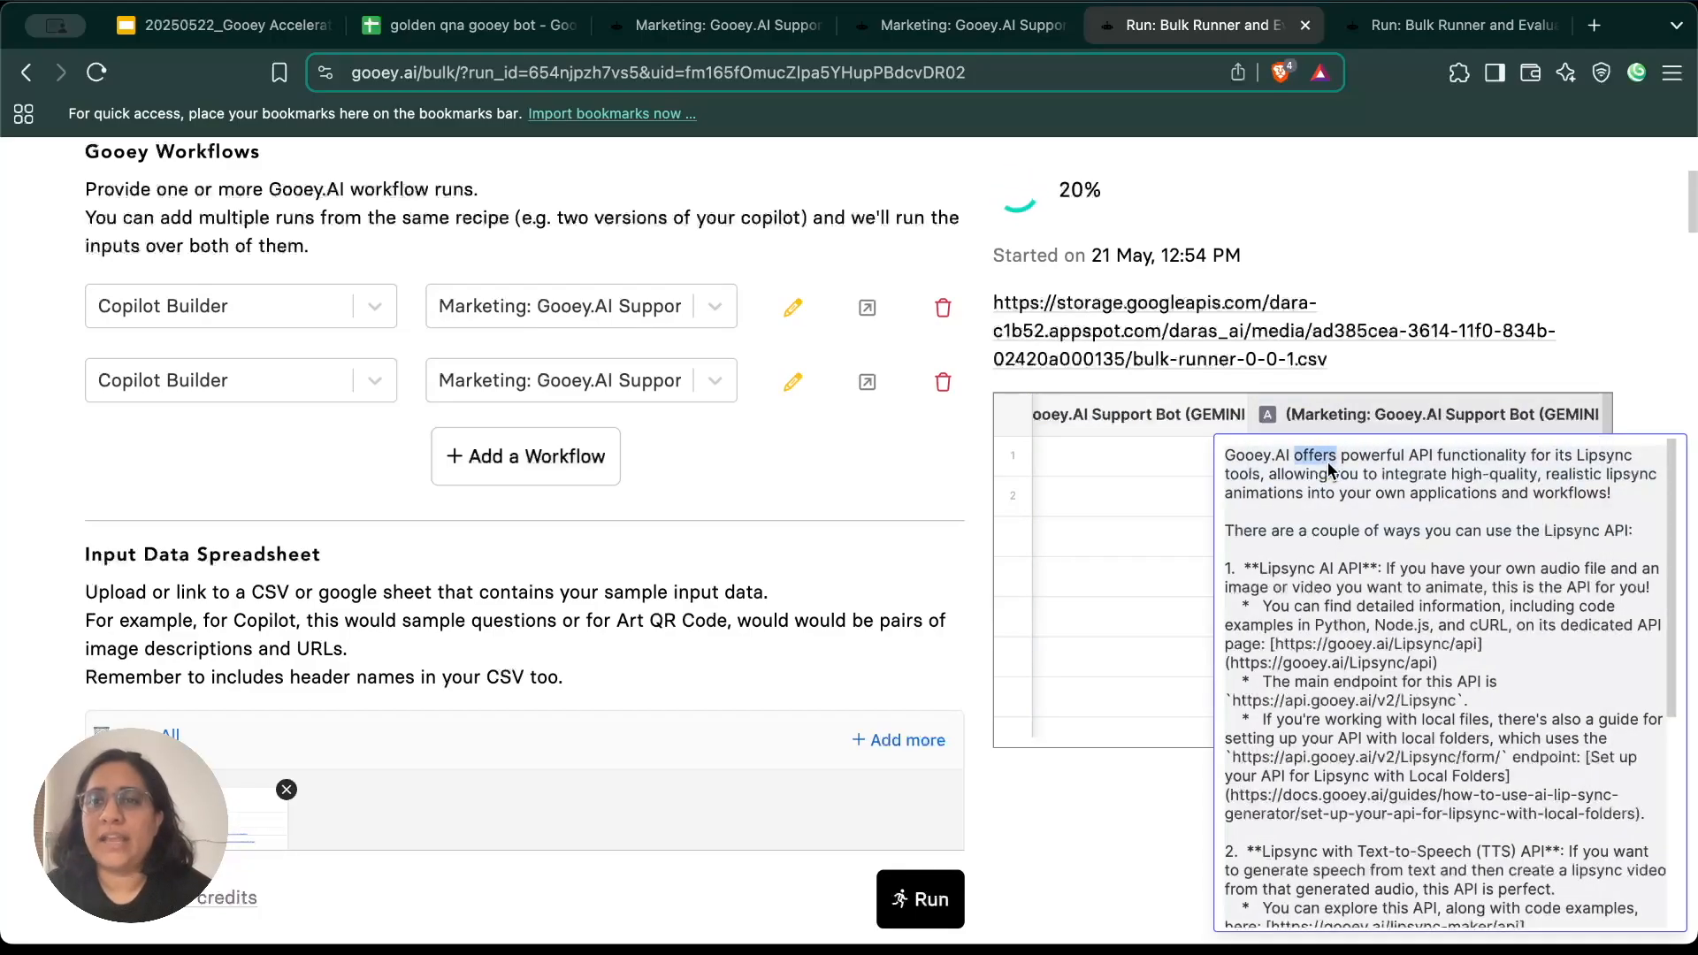
left_click(1330, 585)
scroll(1208, 502, "up", 3)
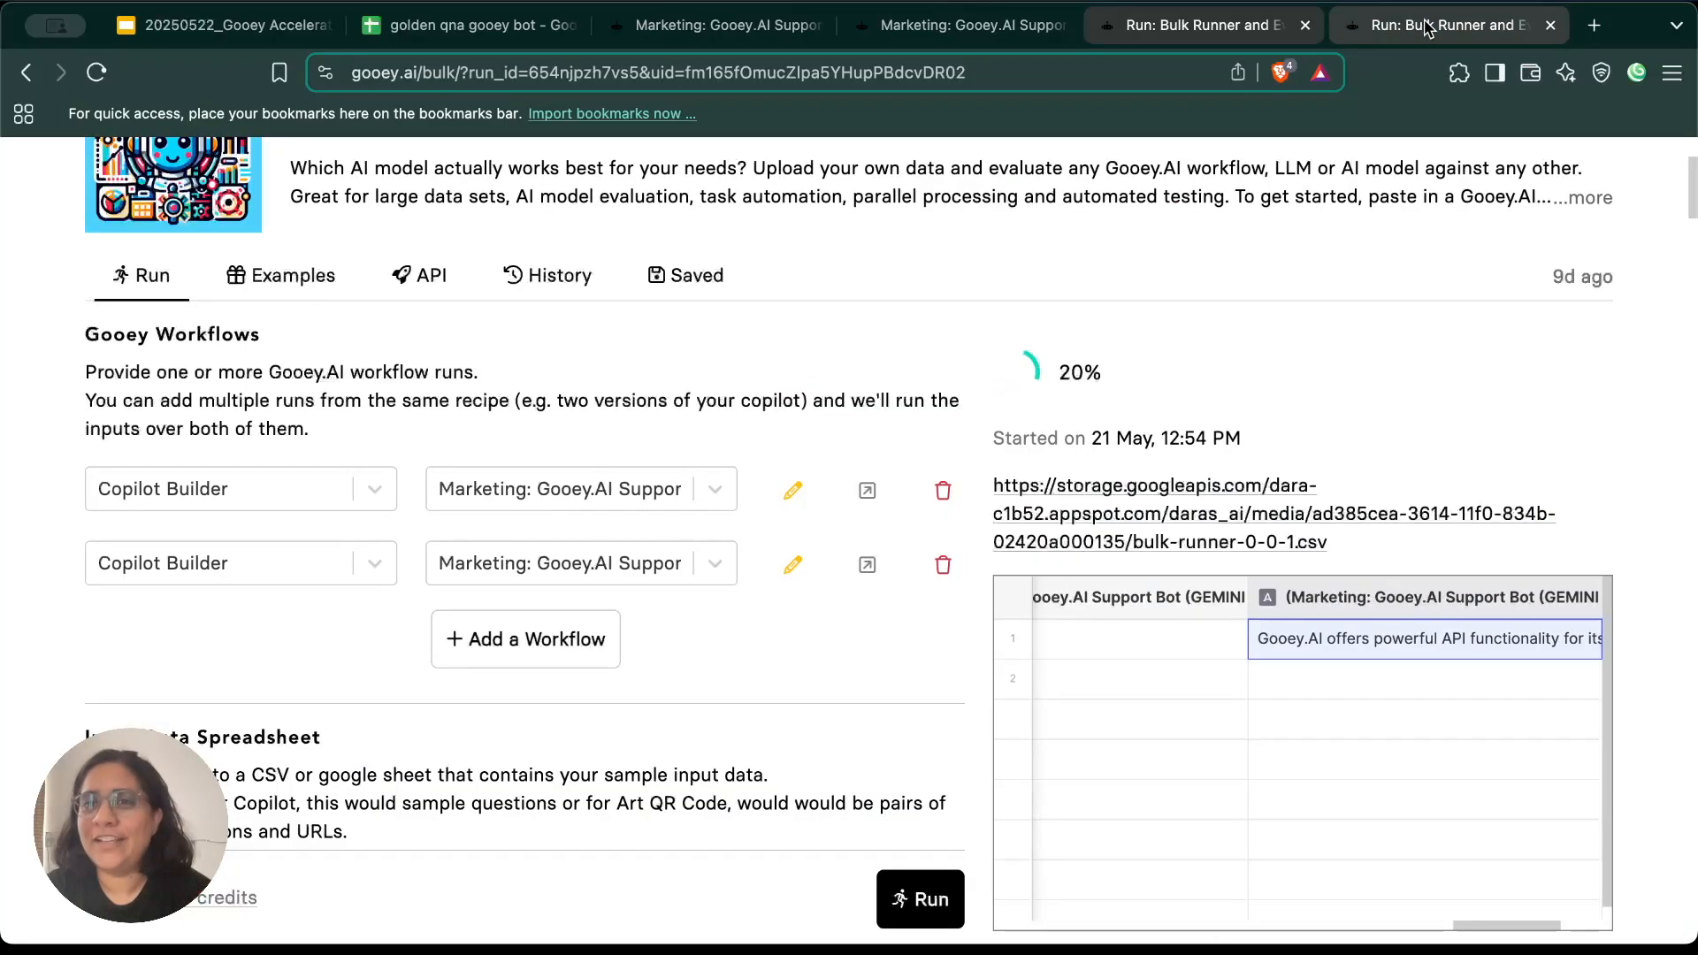
Step: Switch to the other, completed Bulk Runner run and look across its results table up to the Compare score columns
left_click(1426, 26)
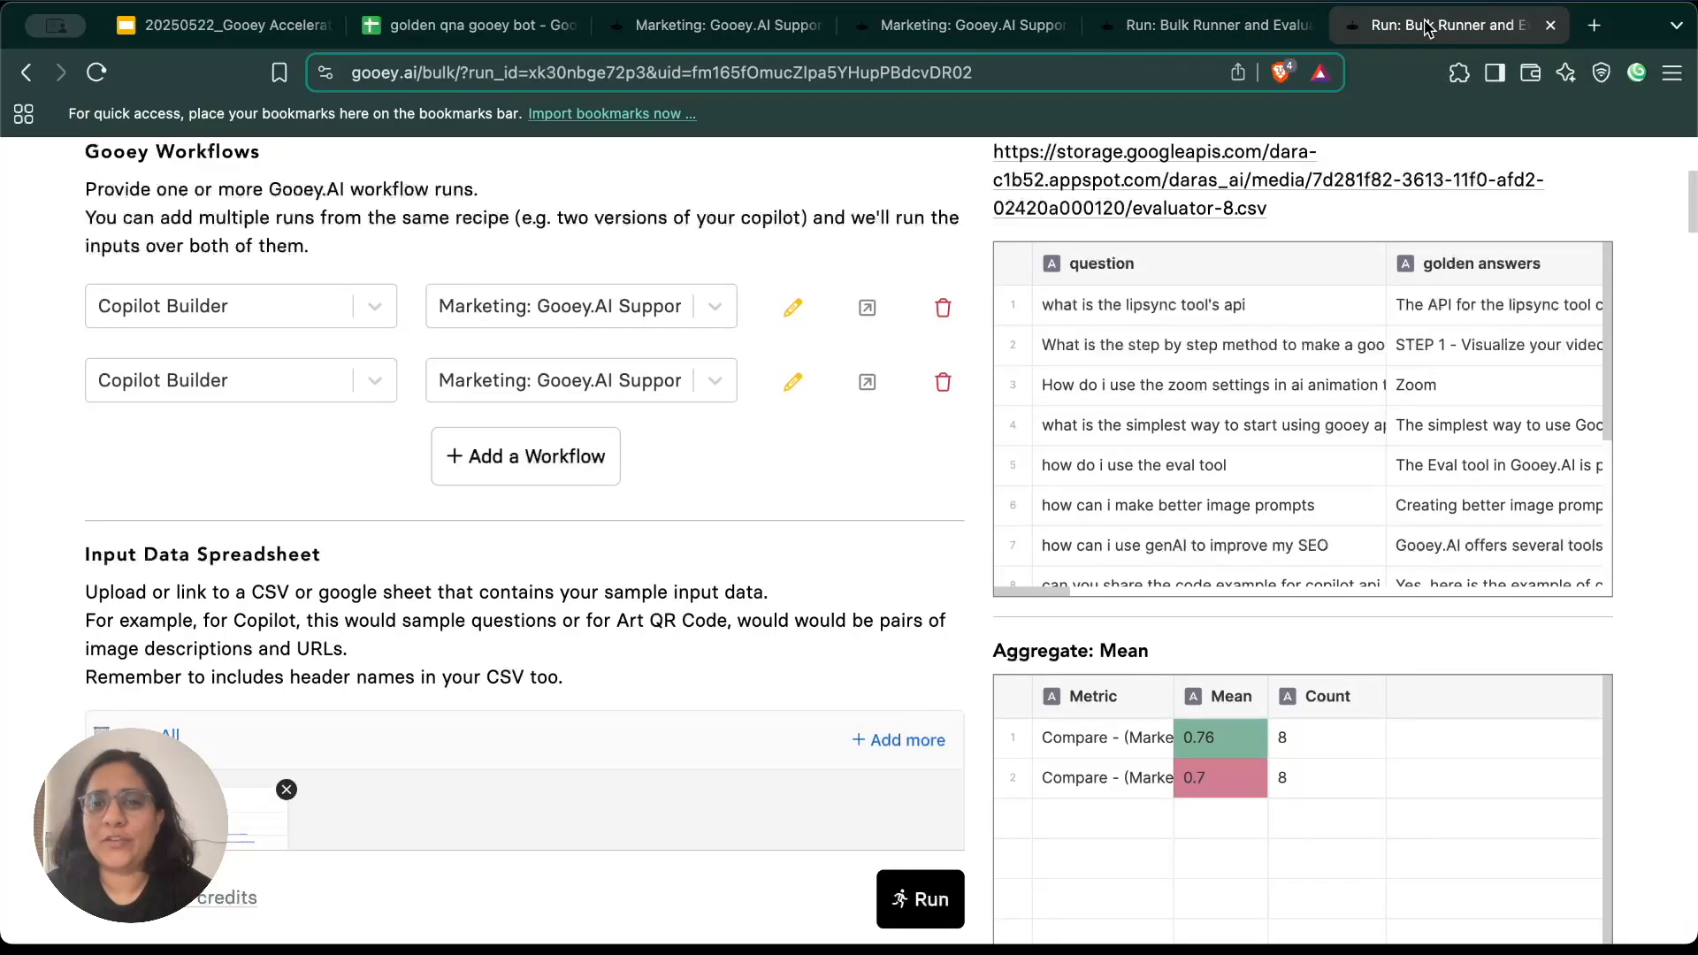
scroll(793, 605, "up", 4)
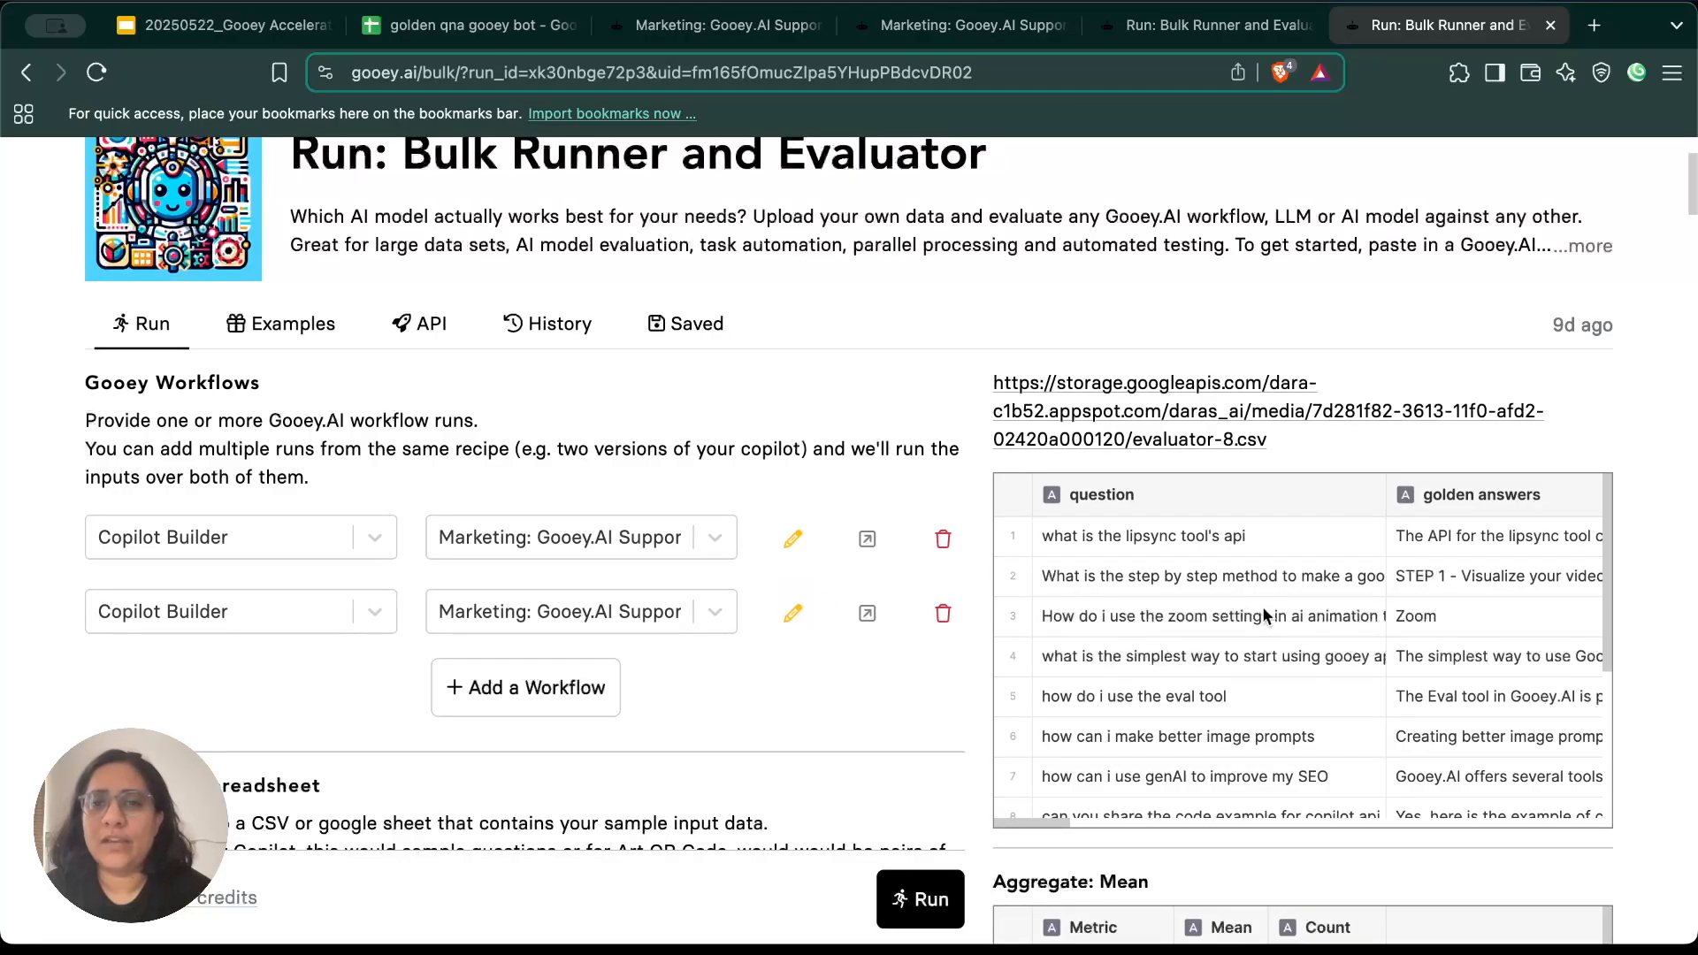
left_click(1261, 607)
left_click(1481, 580)
key("Right")
key("Right")
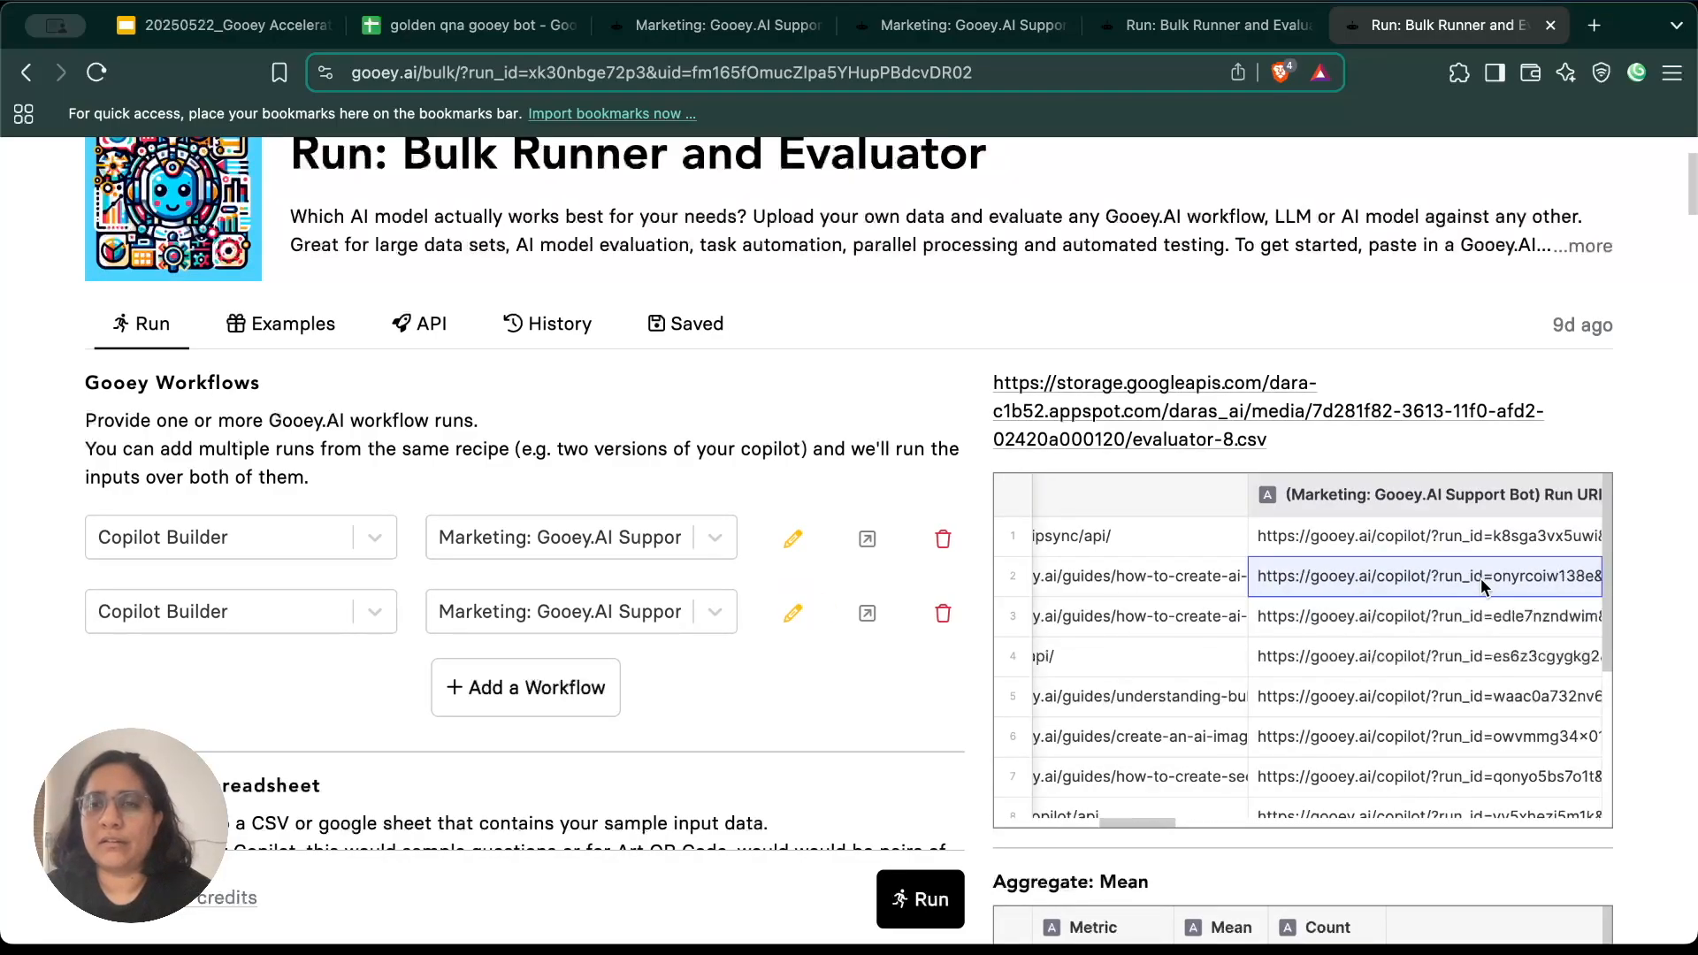
key("Right")
key("Right")
key("Right")
key("Right")
key("Right")
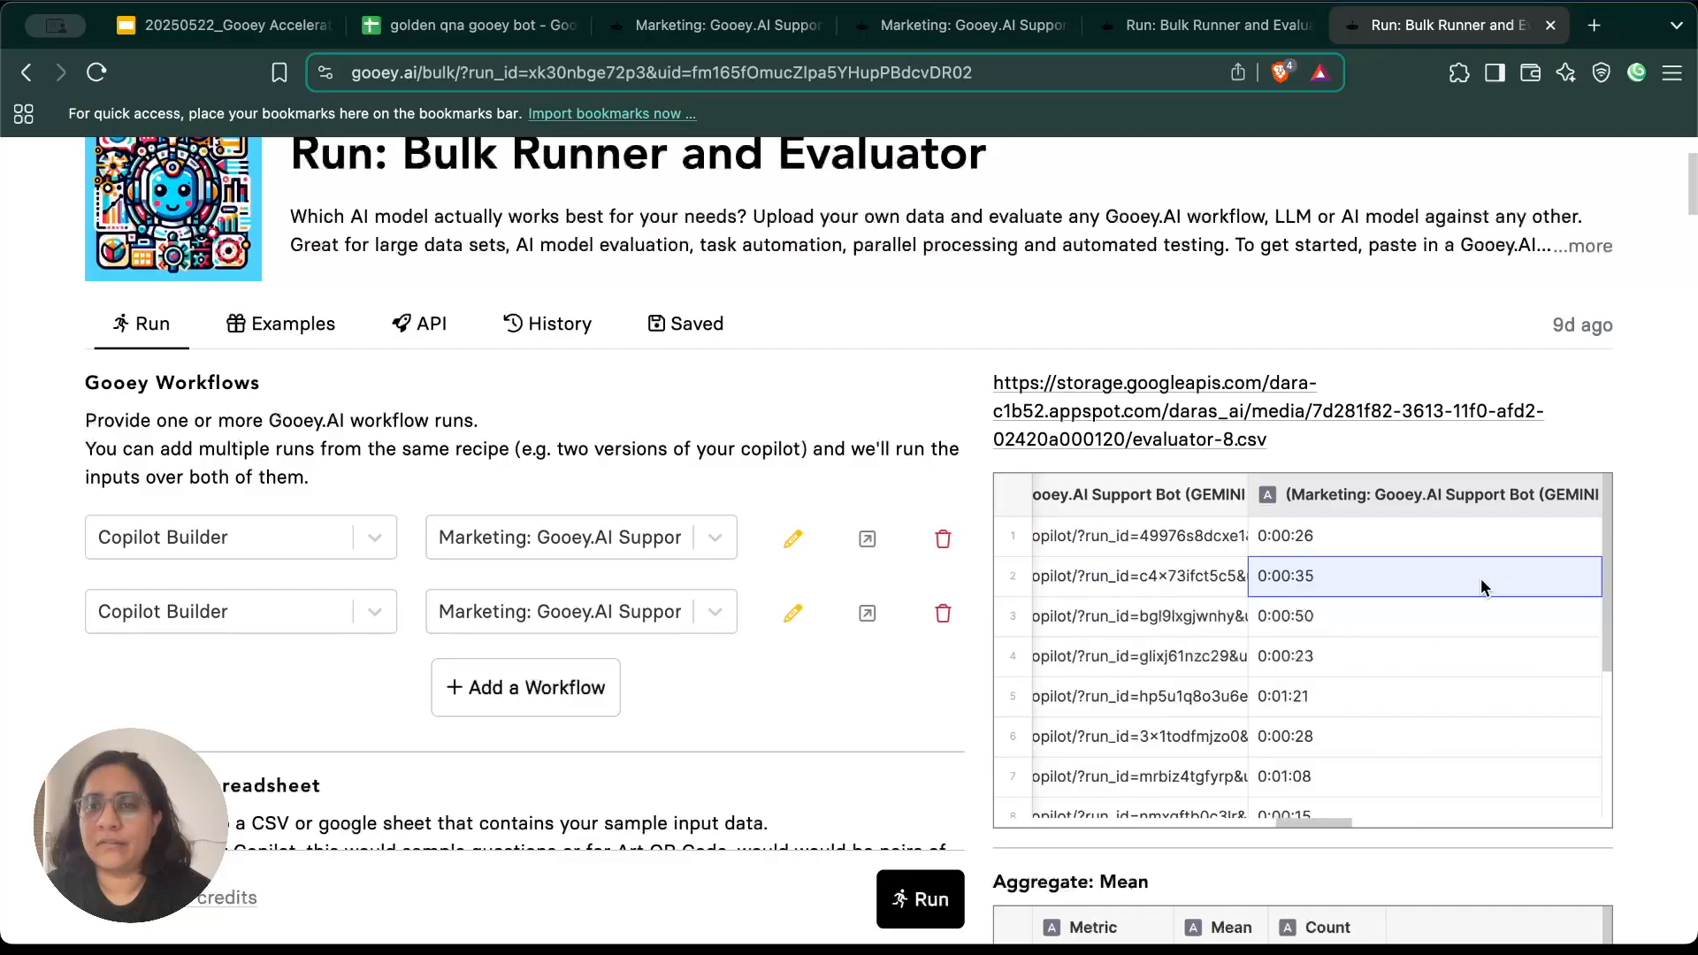
key("Right")
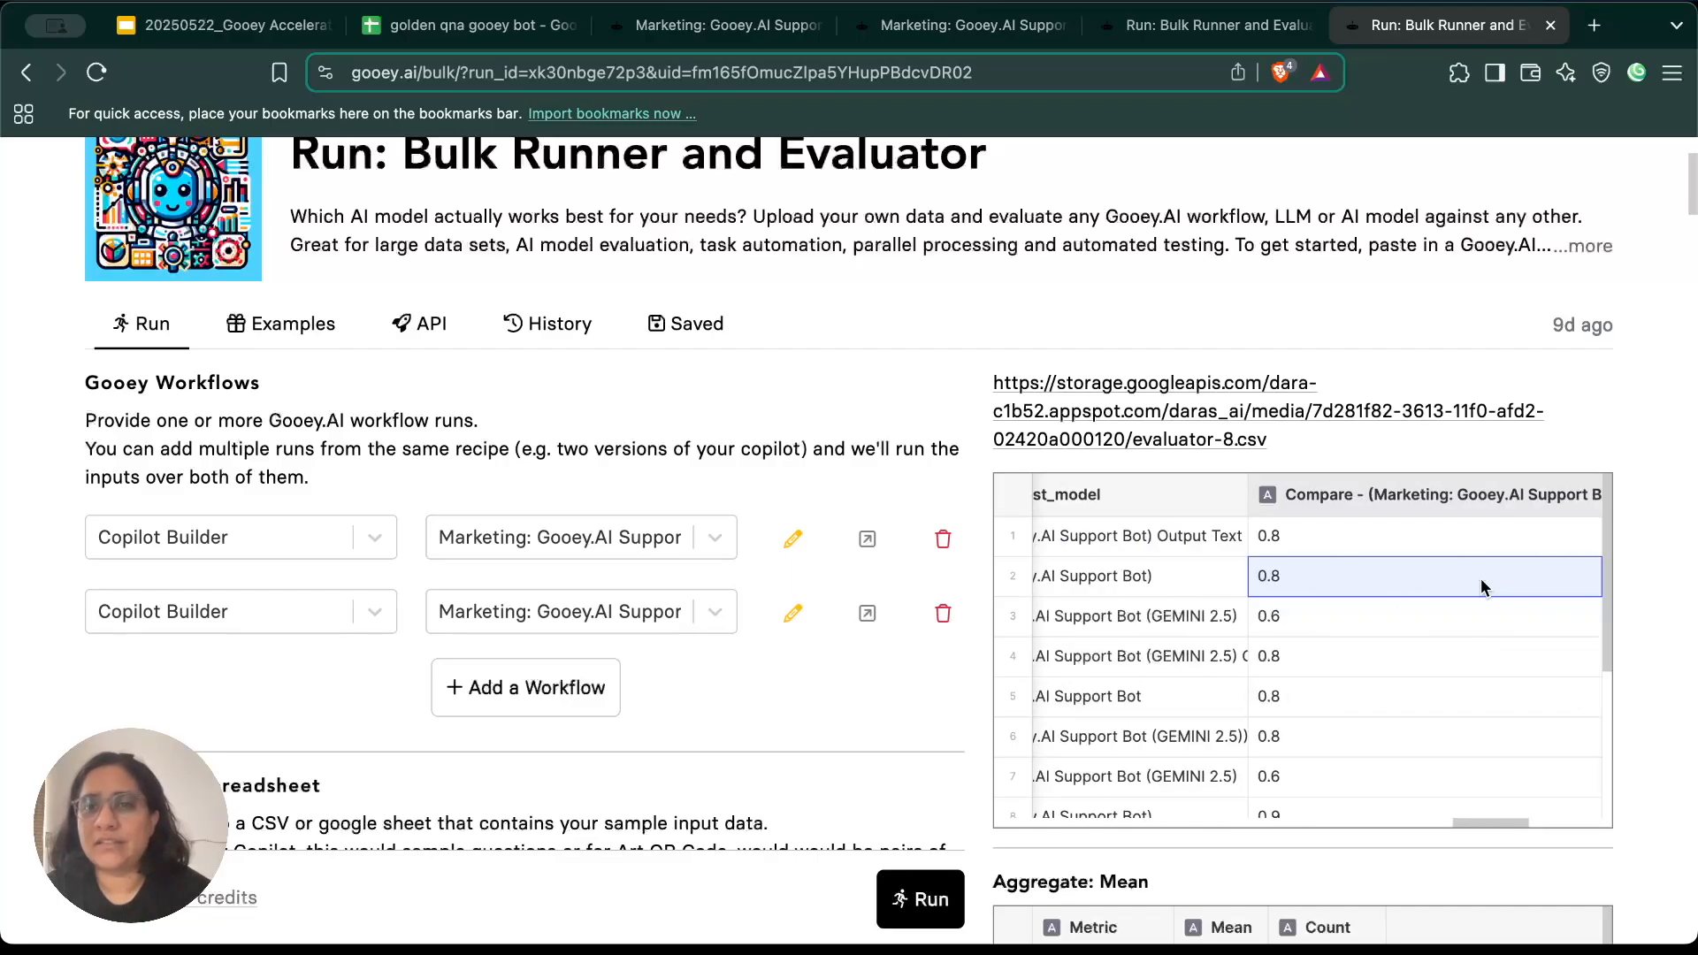
key("Right")
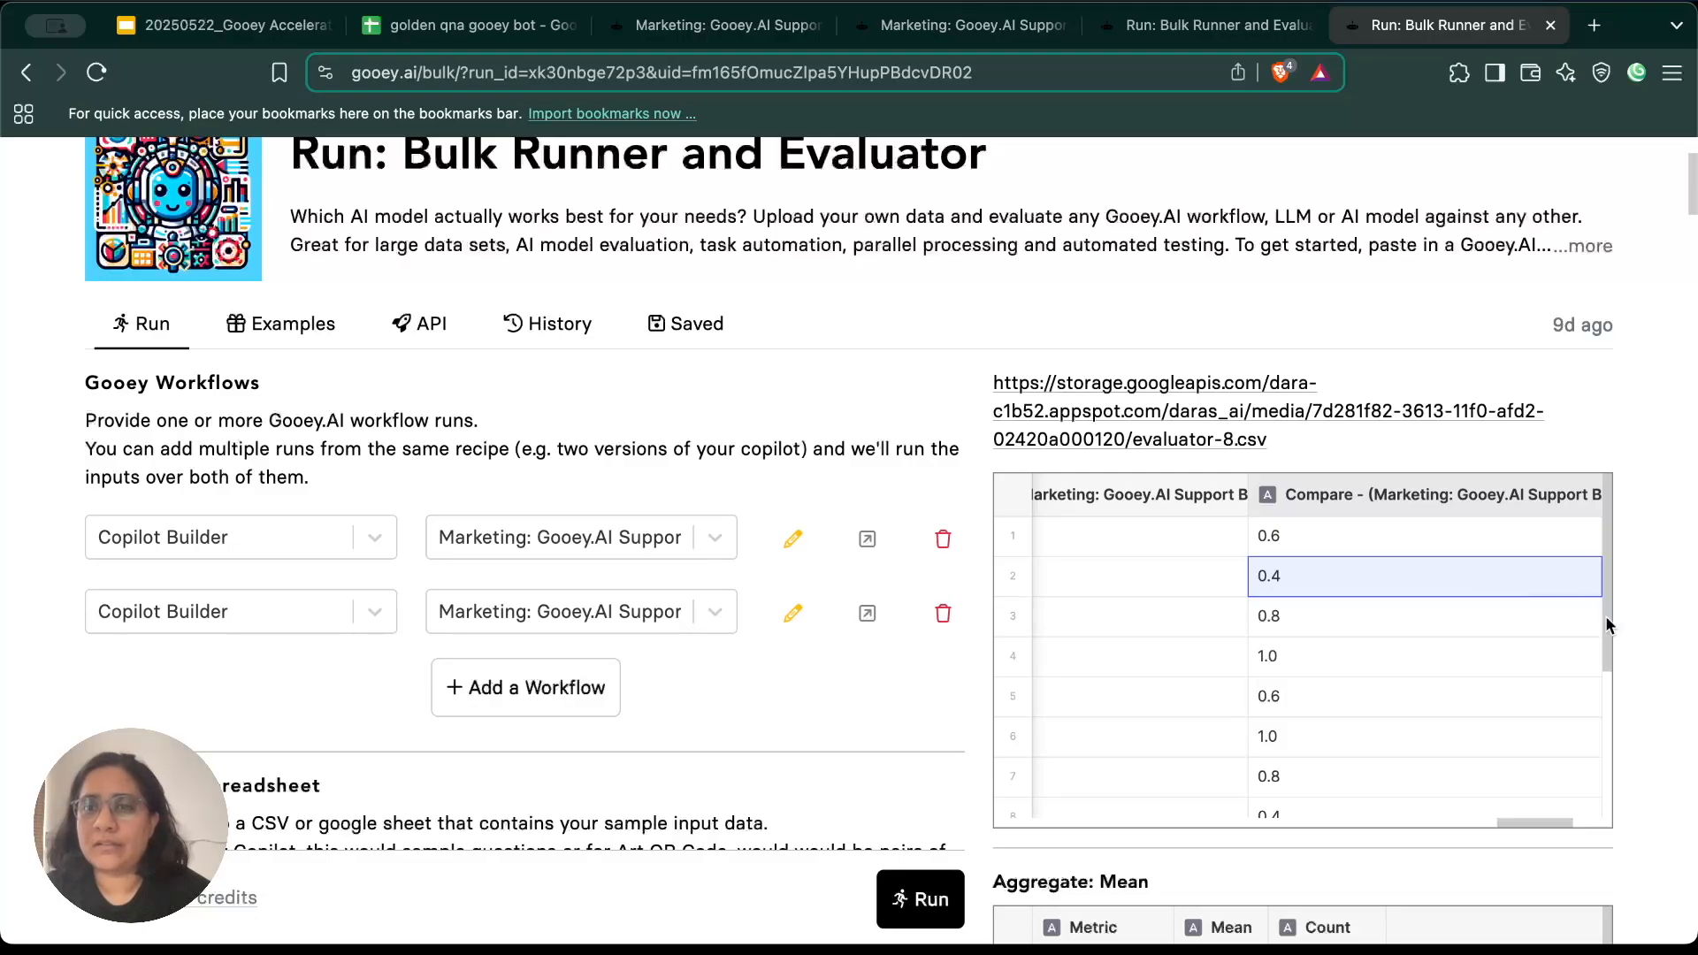
Step: Examine the Aggregate: Mean table and the bar chart comparing the two support bots
scroll(1679, 681, "down", 5)
scroll(1628, 715, "down", 2)
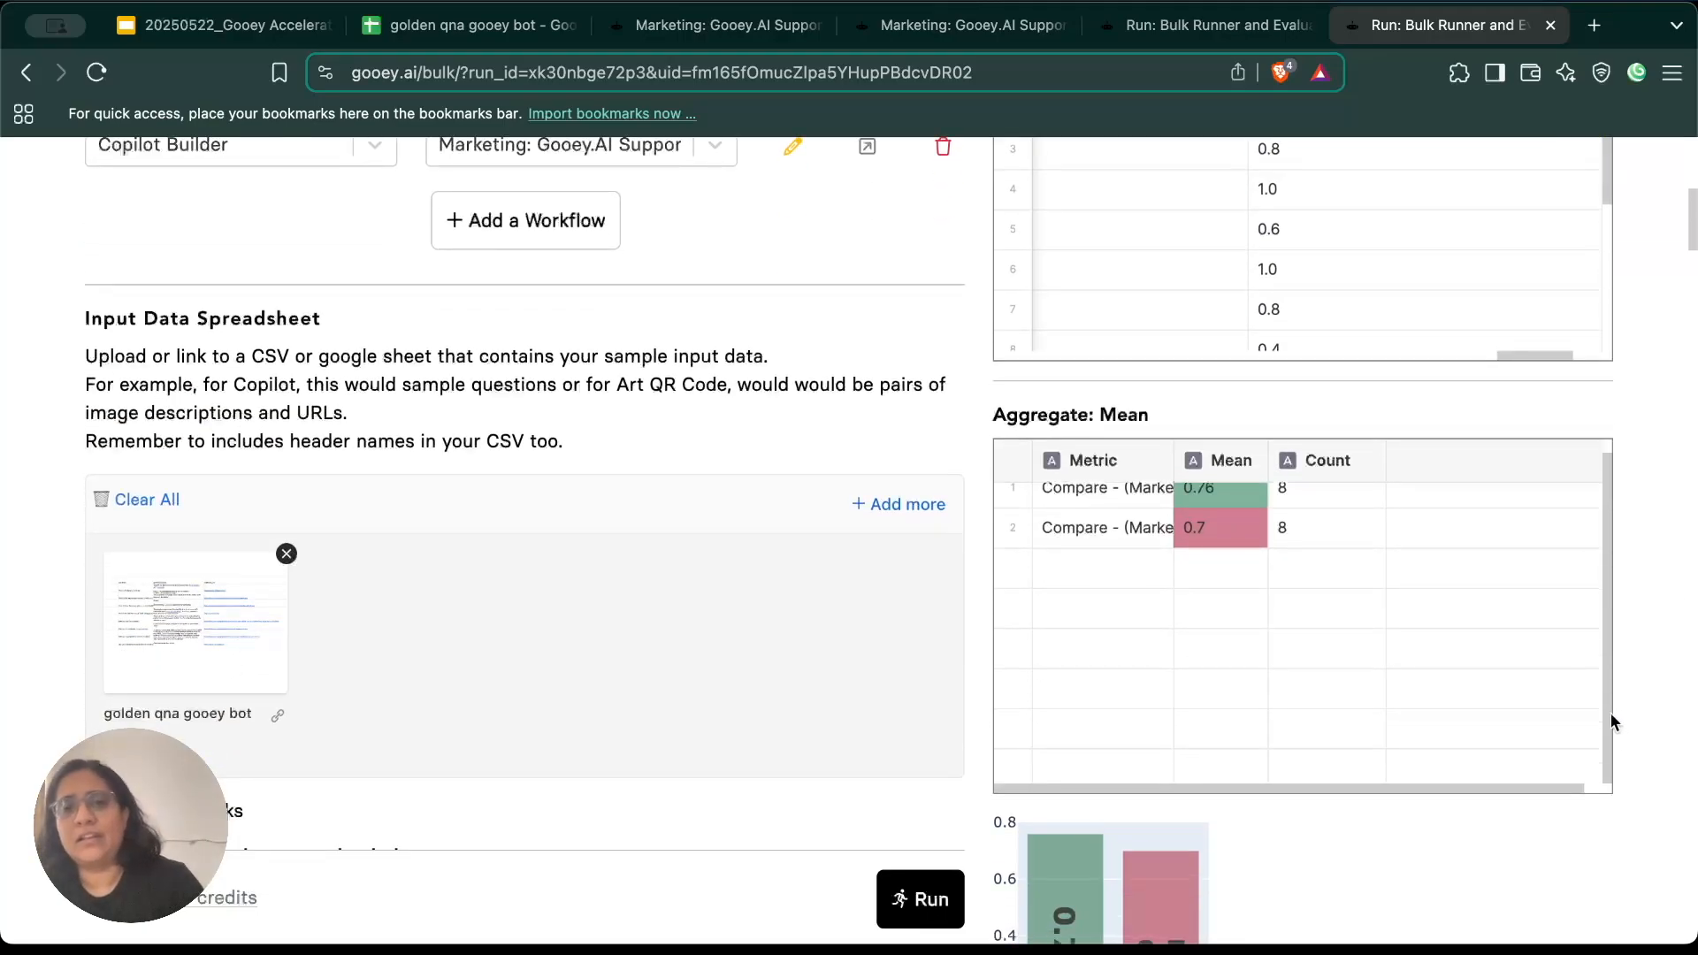
scroll(1241, 431, "up", 1)
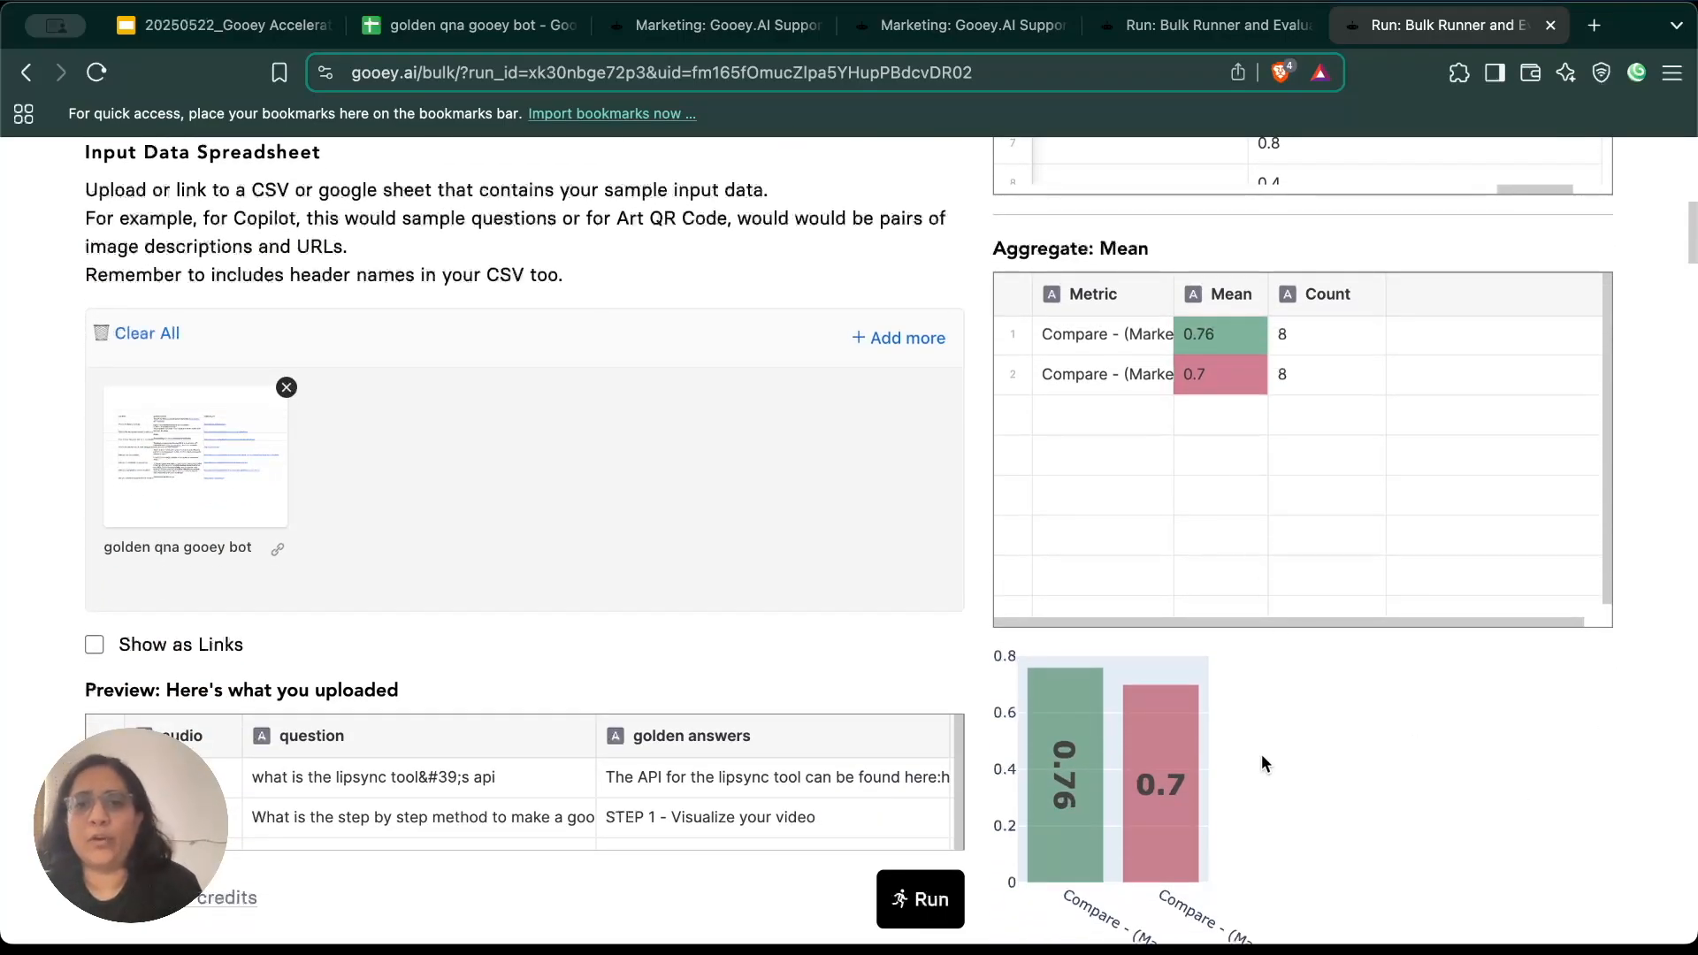
scroll(1287, 778, "down", 3)
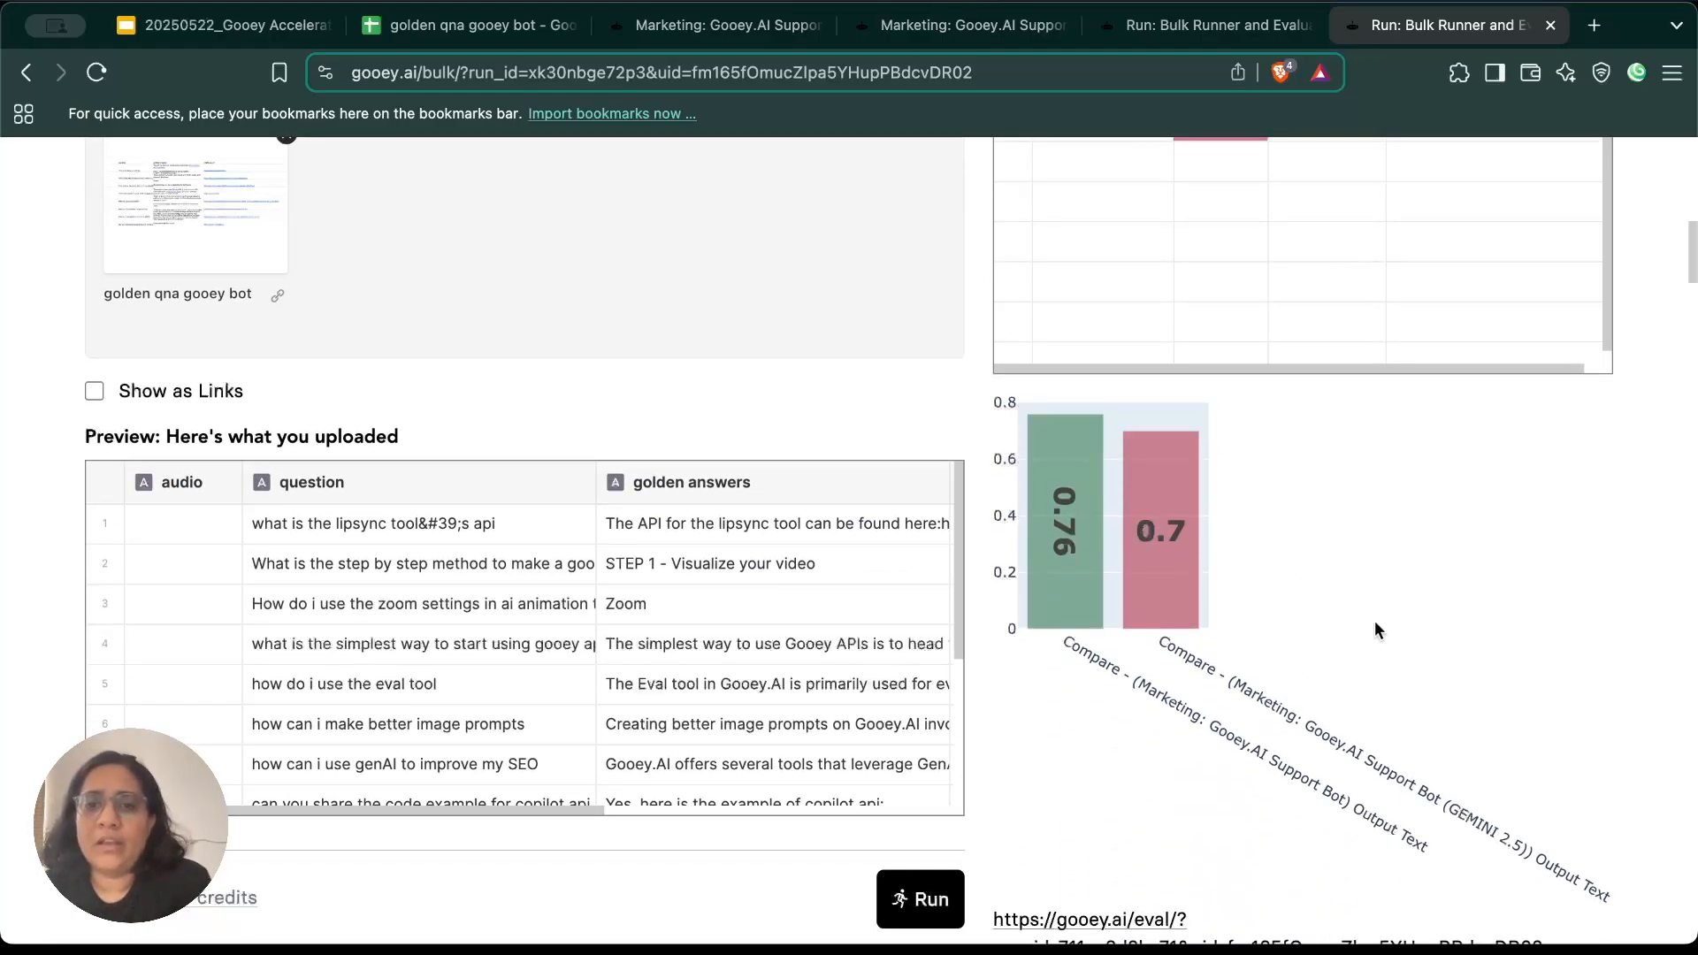
Step: Compare the per-question Compare scores of the original and GEMINI 2.5 support bots in the results table
scroll(1413, 751, "up", 6)
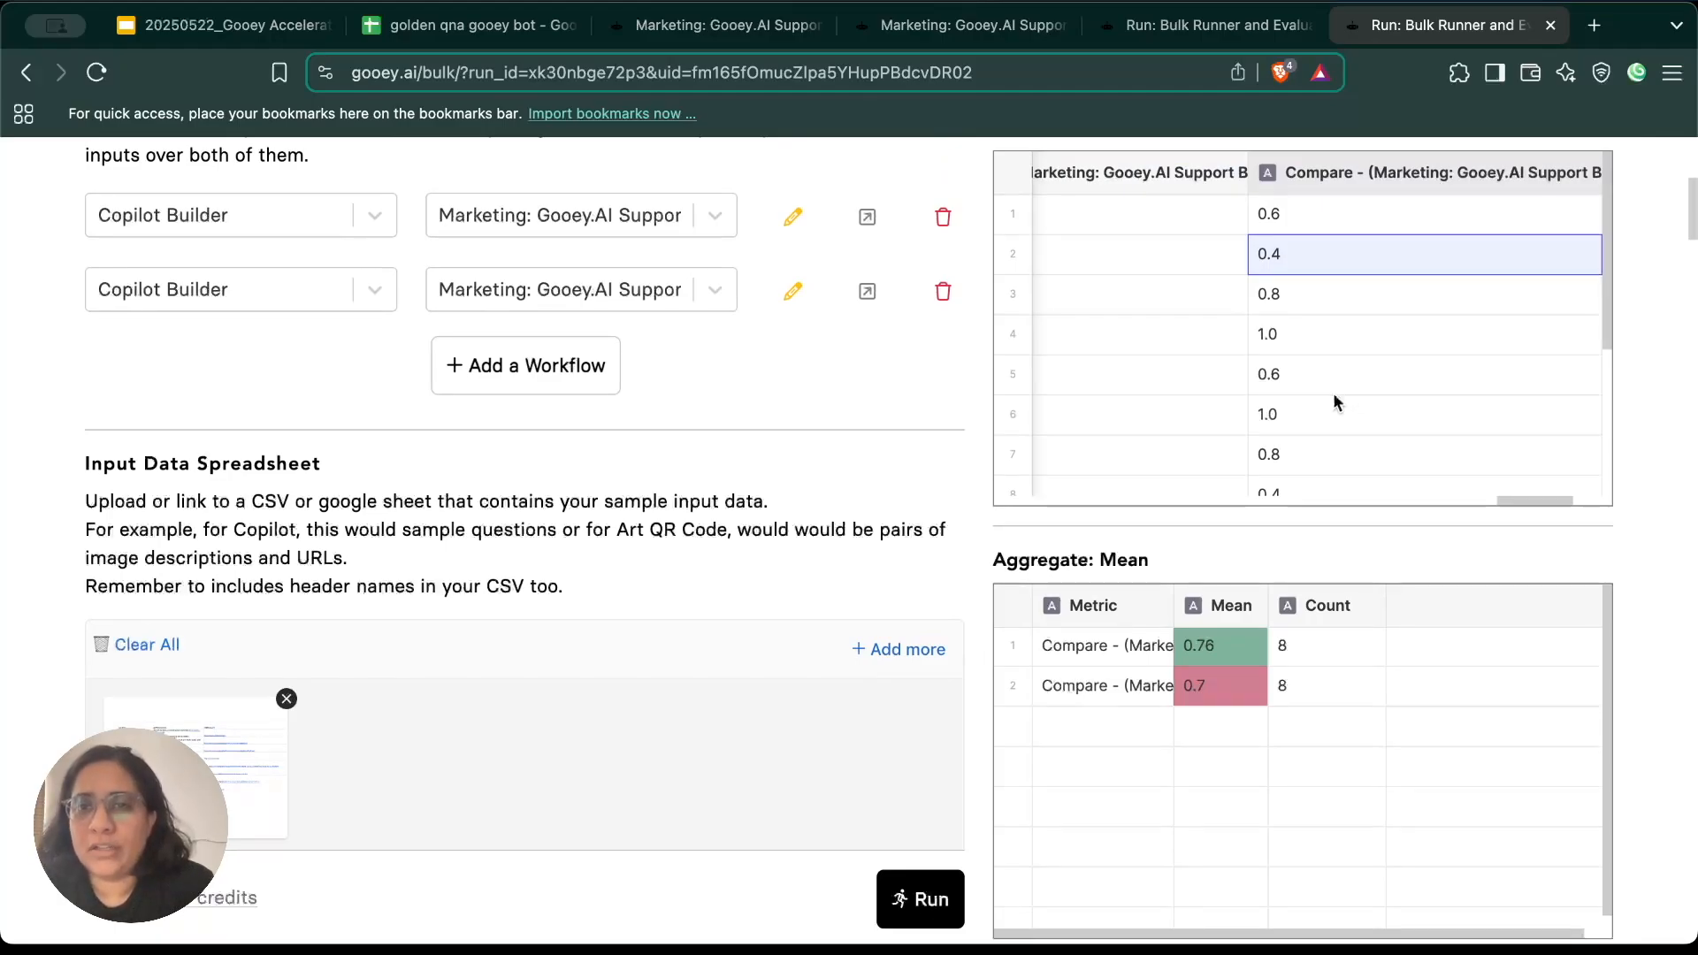
scroll(1250, 385, "left", 3)
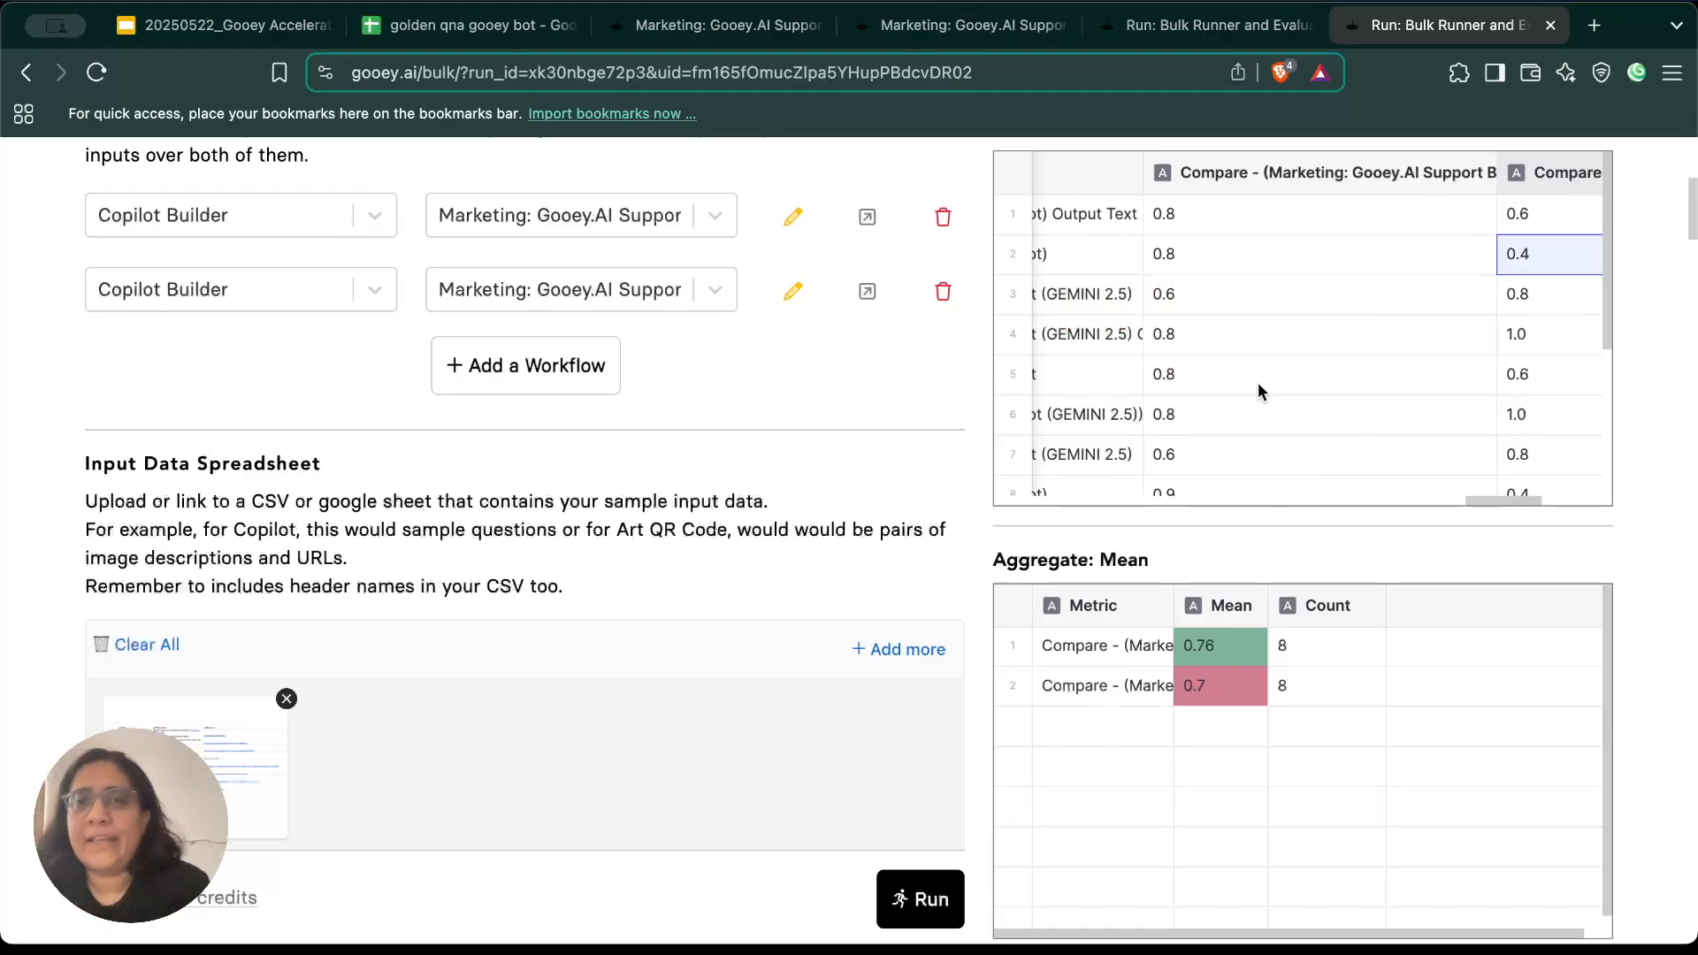
scroll(1246, 417, "down", 3)
scroll(1245, 417, "up", 3)
left_click(1200, 447)
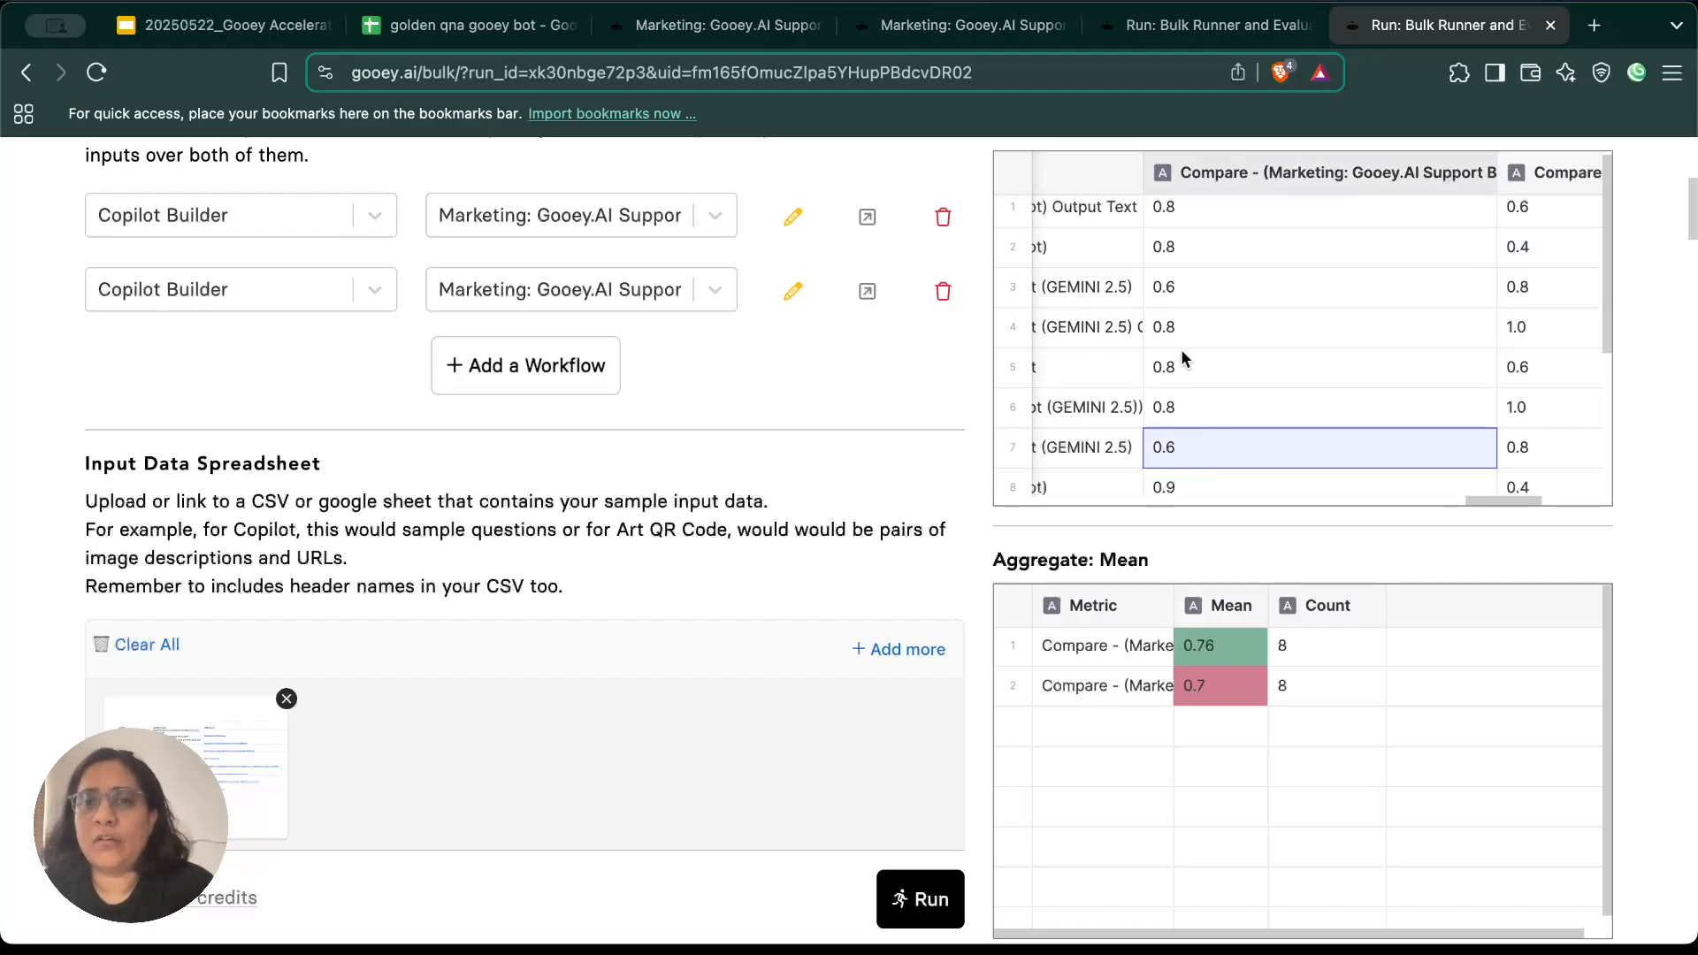
left_click(1192, 292)
left_click(1438, 482)
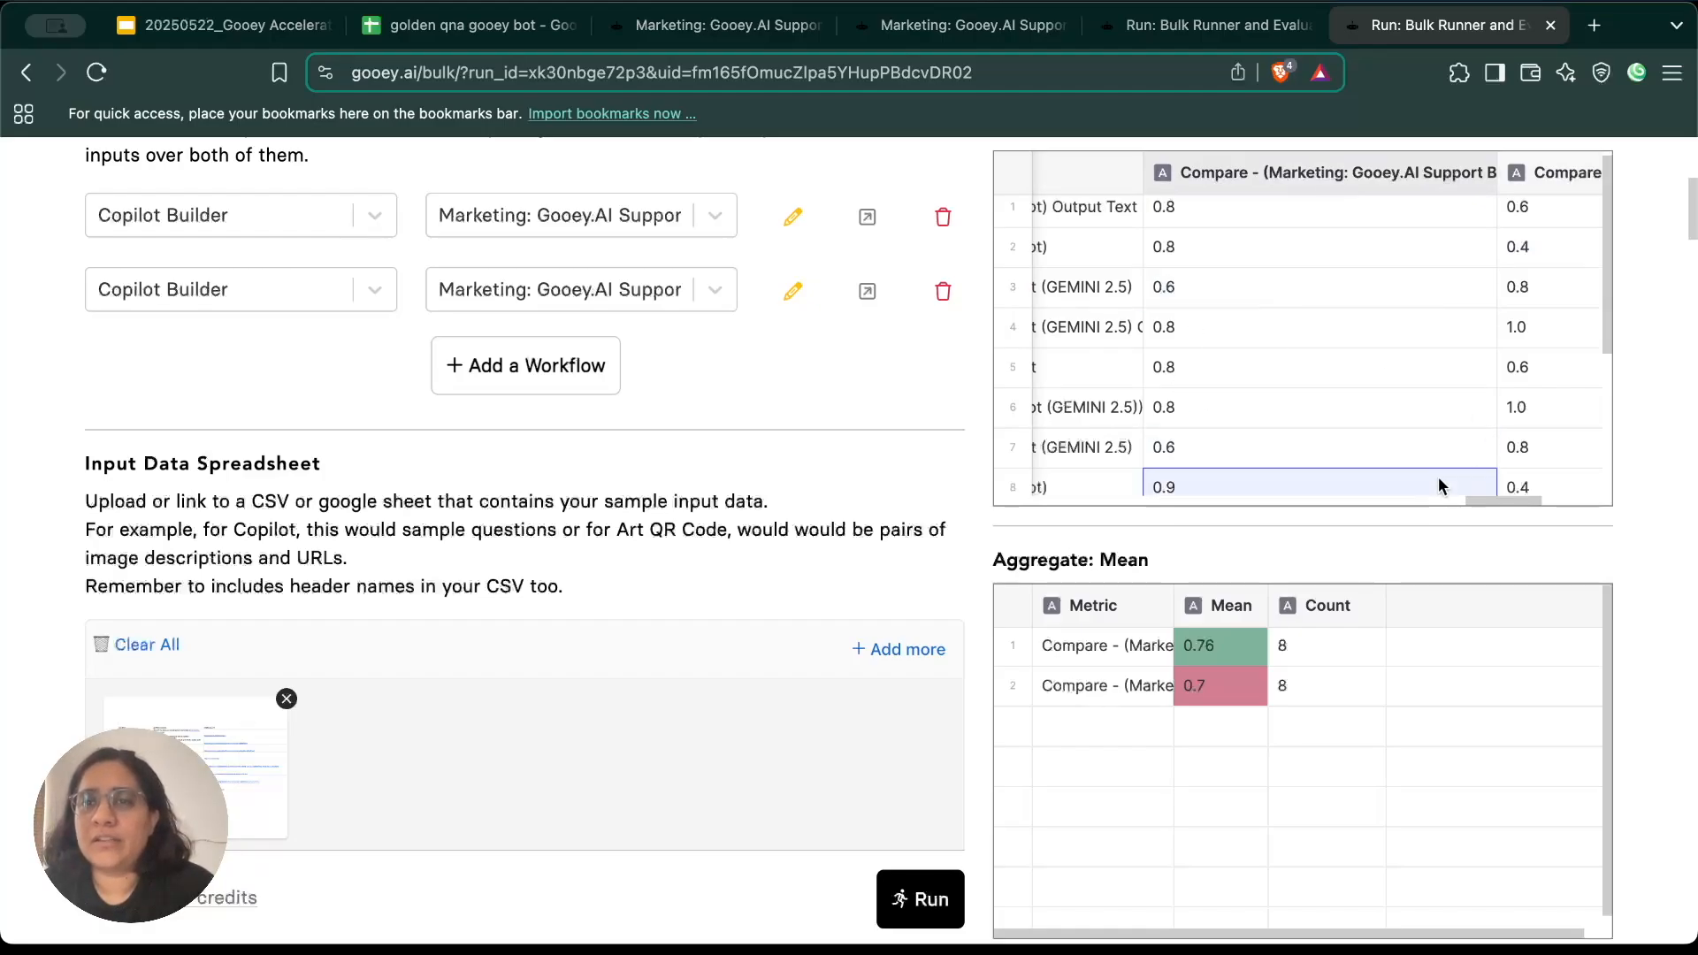
left_click(1520, 411)
scroll(1514, 255, "up", 1)
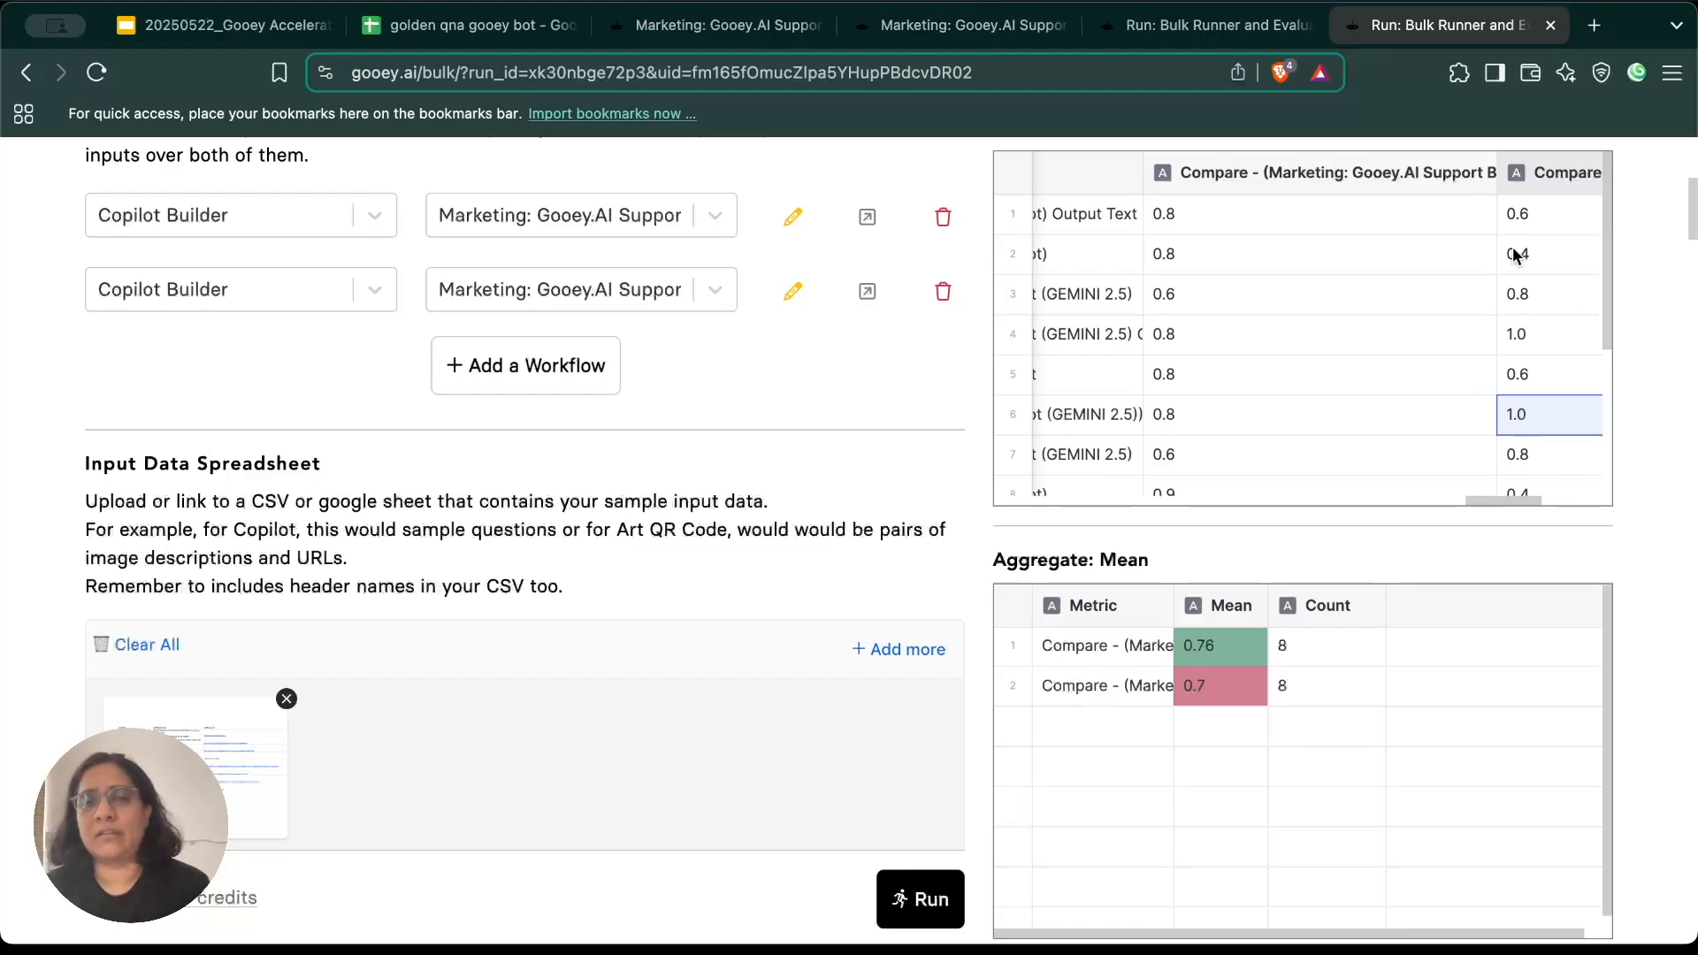